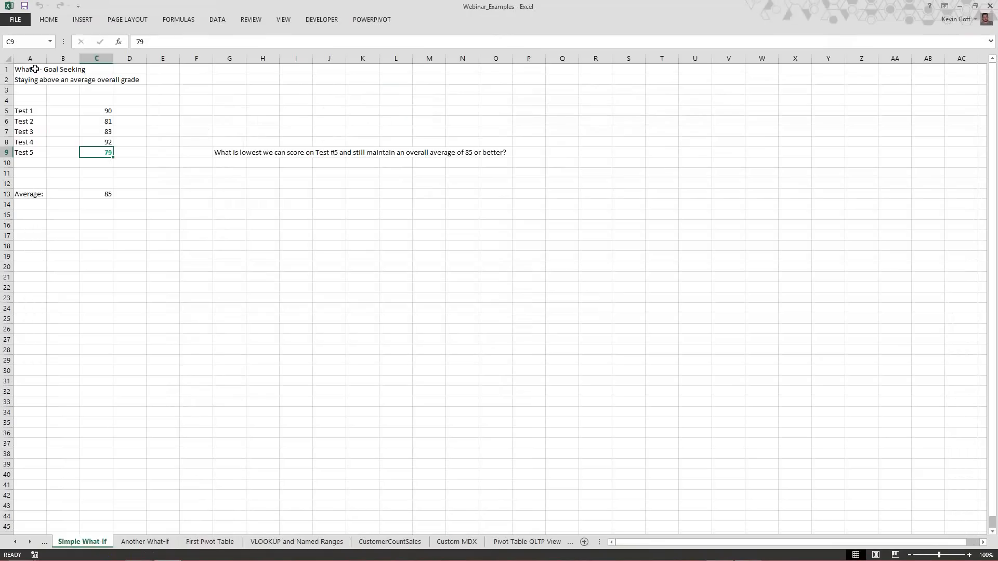
- Copy the range A1:C13 from the Simple What-If sheet and switch to the Book1 workbook
{"action": "key", "text": "ctrl+Home"}
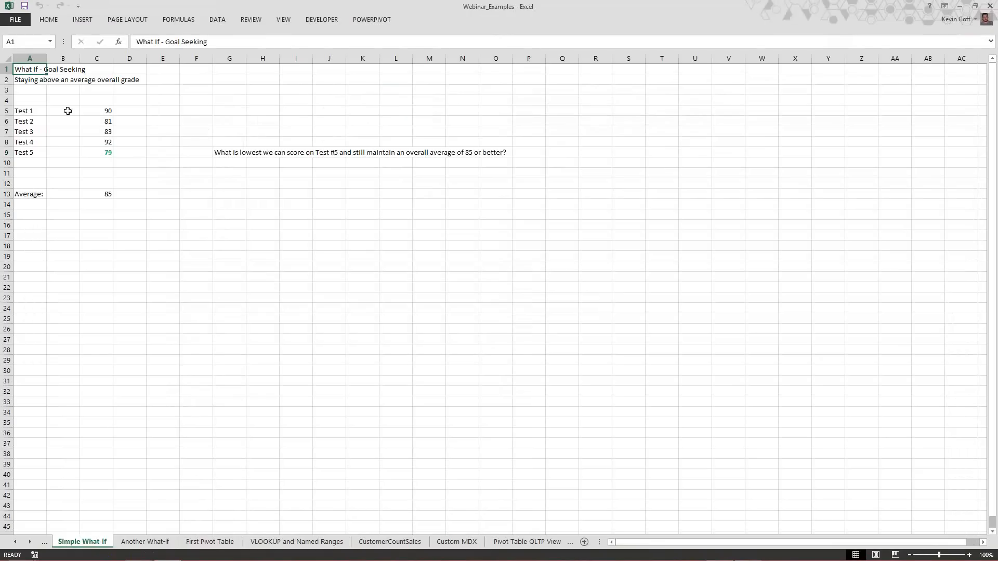
{"action": "left_click", "coordinate": [102, 196], "text": "shift"}
{"action": "key", "text": "ctrl+c"}
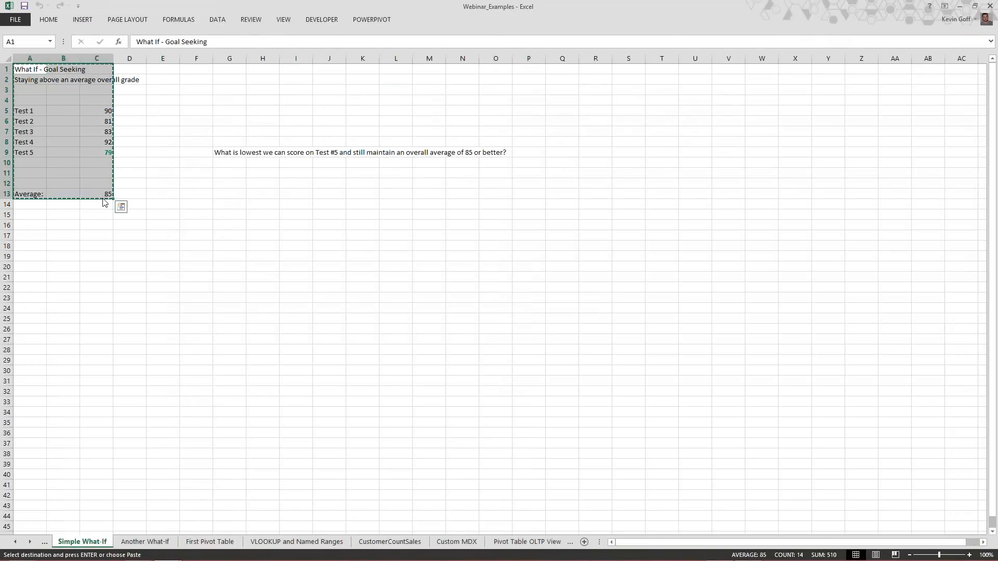
{"action": "key", "text": "alt+Tab"}
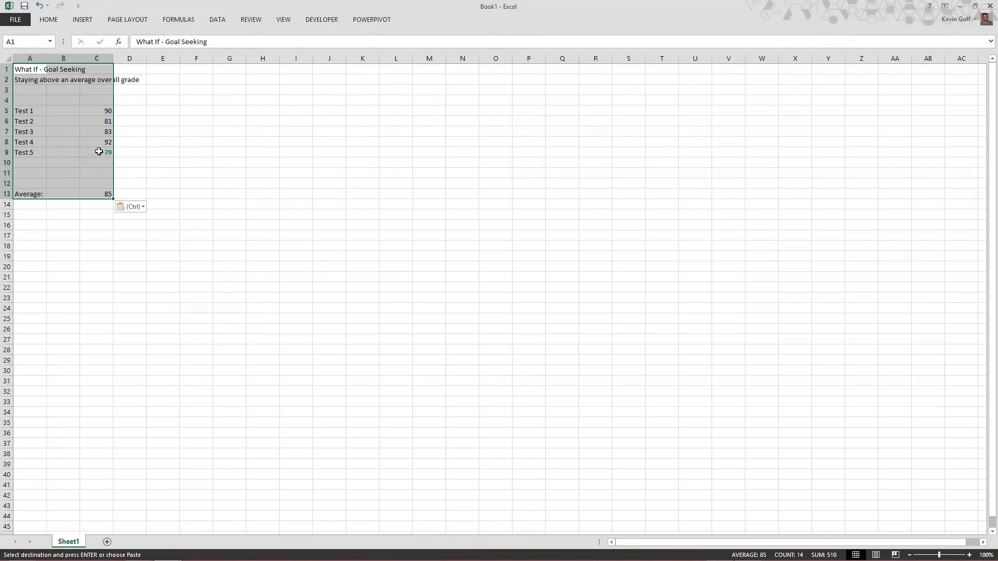
- Clear the Test 5 score in C9 and the average in C13 of Book1
{"action": "left_click", "coordinate": [98, 151]}
{"action": "key", "text": "Delete"}
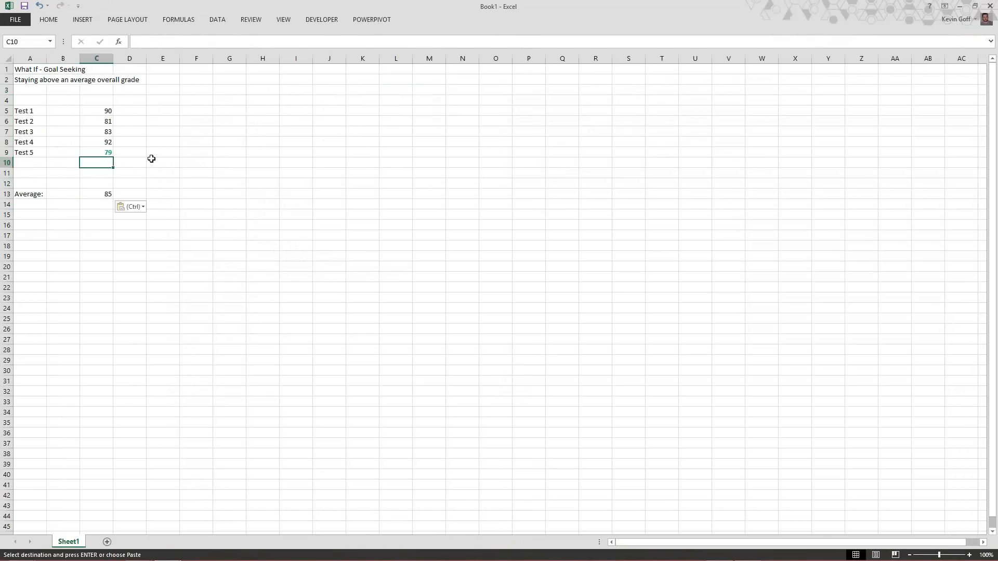
{"action": "key", "text": "Down"}
{"action": "key", "text": "Down"}
{"action": "key", "text": "Down"}
{"action": "key", "text": "Down"}
{"action": "key", "text": "Delete"}
{"action": "key", "text": "Up"}
{"action": "key", "text": "Up"}
{"action": "key", "text": "Up"}
{"action": "key", "text": "Up"}
{"action": "key", "text": "Up"}
{"action": "key", "text": "Up"}
{"action": "key", "text": "Up"}
{"action": "key", "text": "Up"}
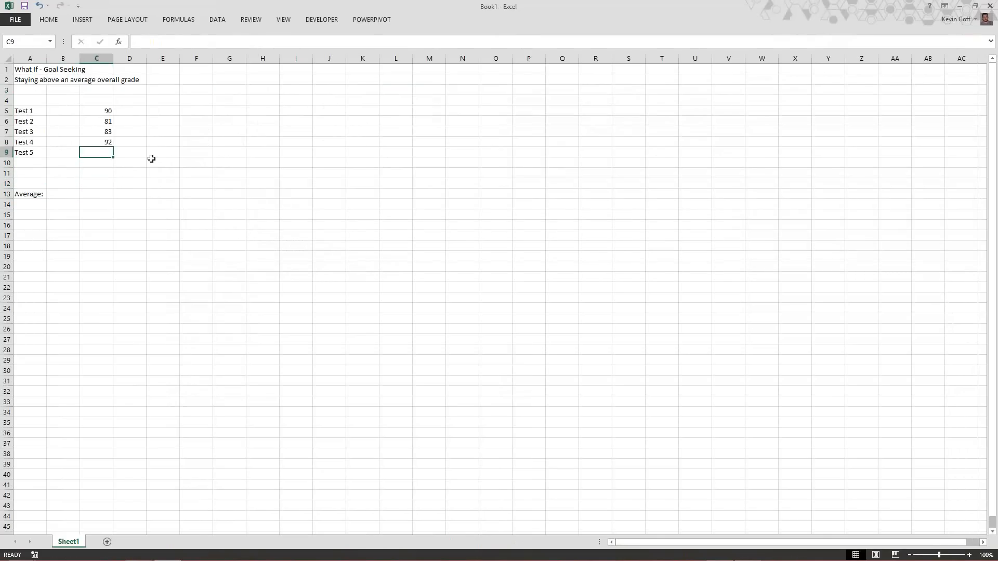
{"action": "left_click", "coordinate": [63, 154]}
{"action": "left_click", "coordinate": [98, 121]}
{"action": "left_click", "coordinate": [96, 138]}
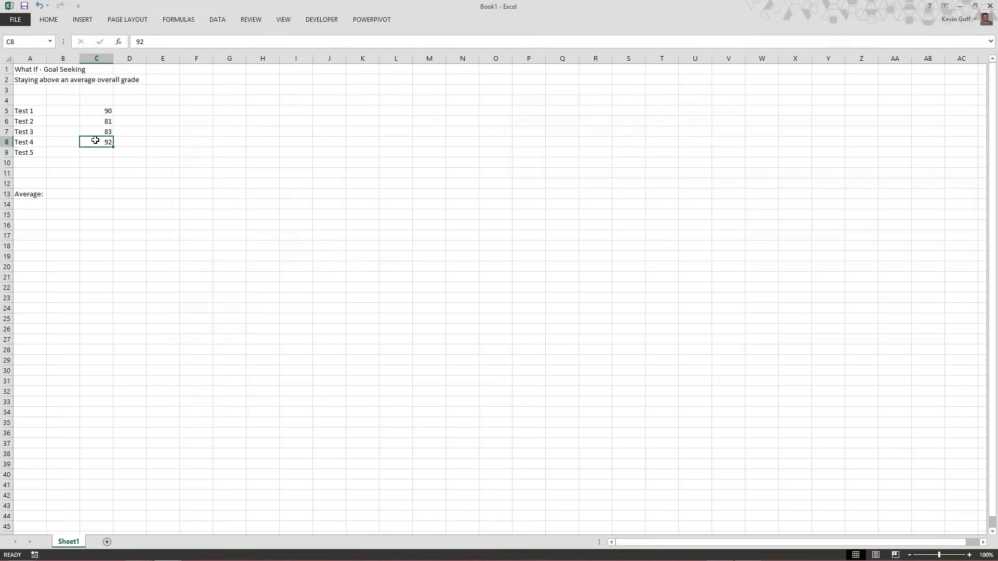
{"action": "left_click", "coordinate": [92, 196]}
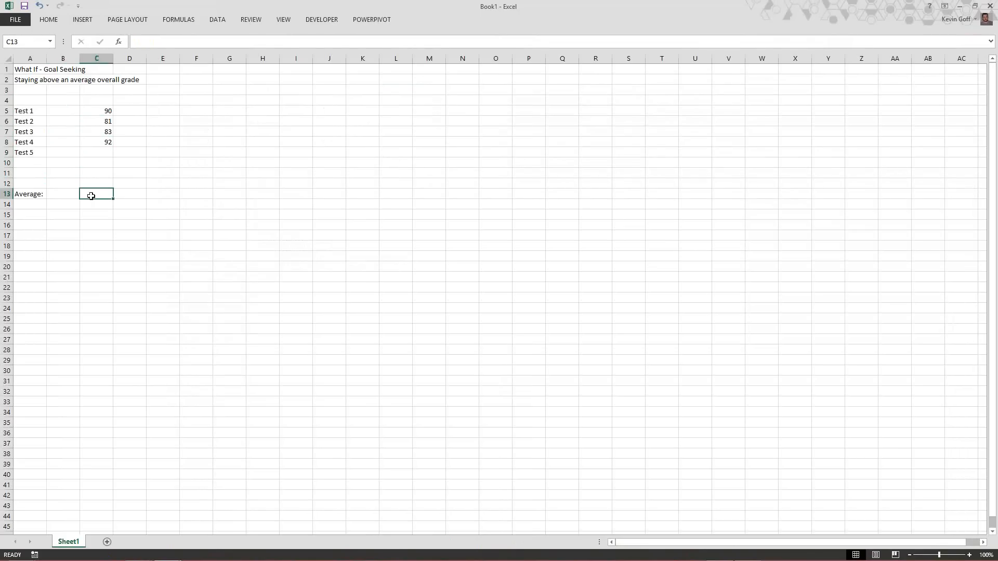
{"action": "left_click", "coordinate": [99, 154]}
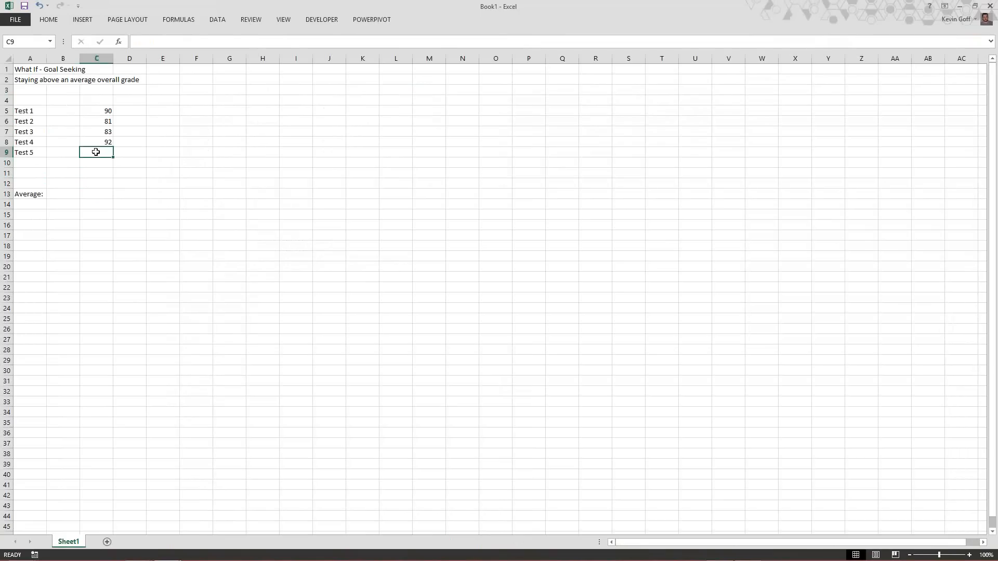
{"action": "left_click", "coordinate": [91, 195]}
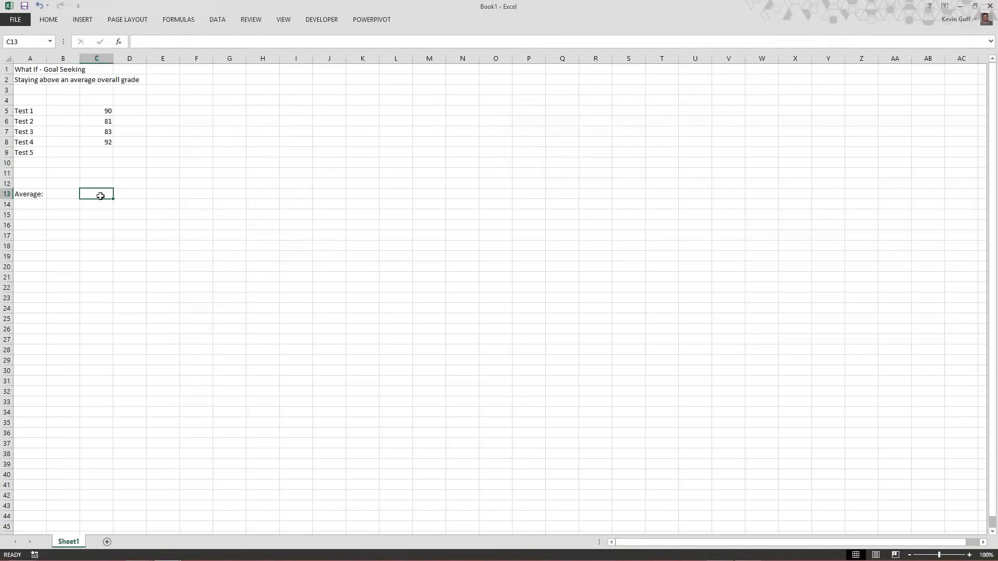
{"action": "left_click", "coordinate": [94, 152]}
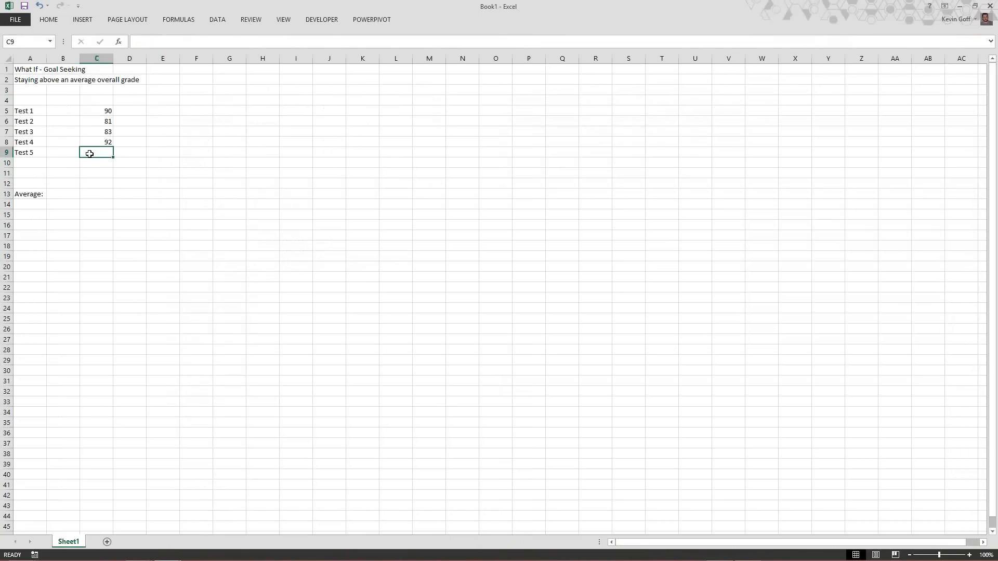
{"action": "left_click", "coordinate": [217, 19]}
{"action": "left_click", "coordinate": [496, 59]}
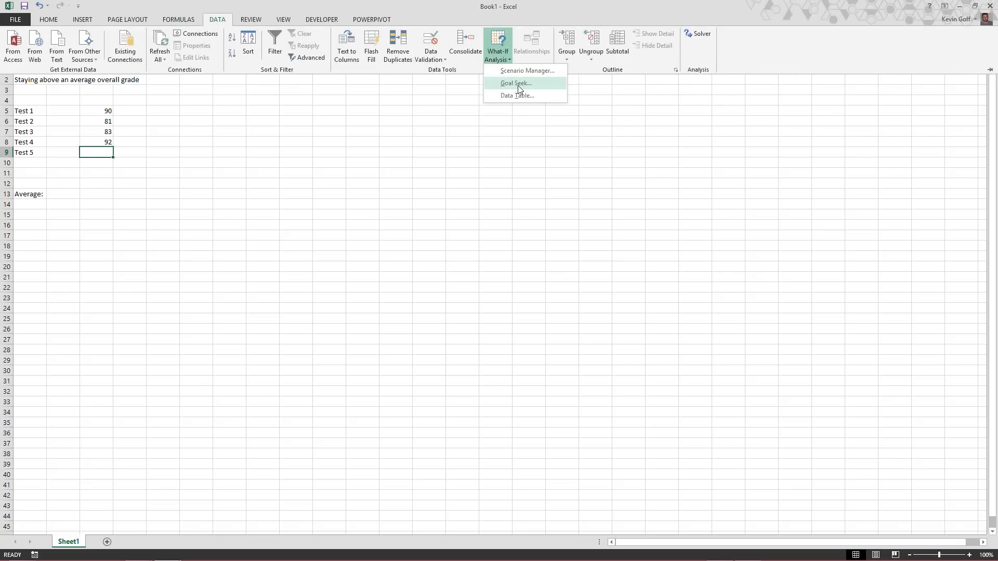
{"action": "left_click", "coordinate": [516, 83]}
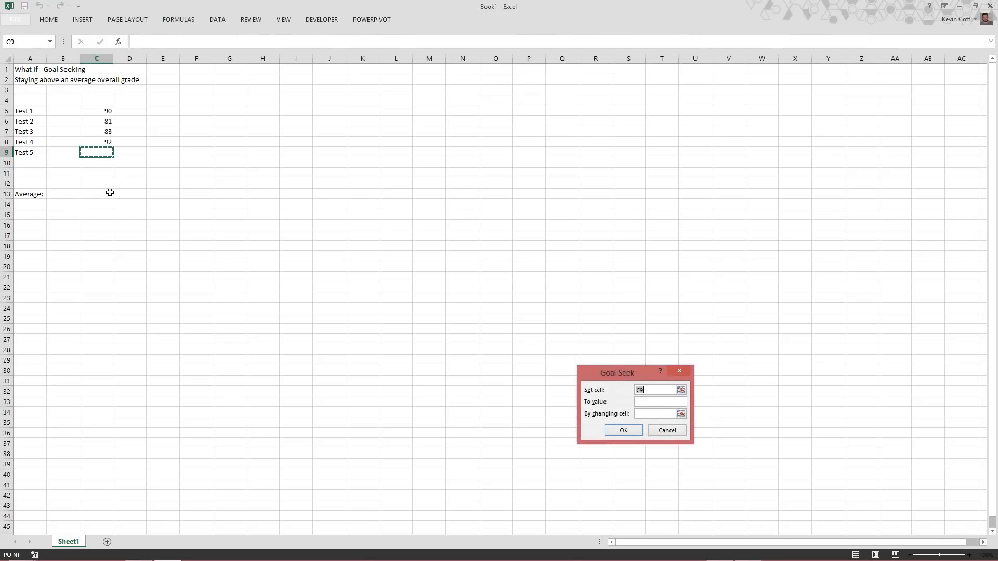
{"action": "left_click", "coordinate": [673, 432]}
- Enter the formula =AVERAGE(C5:C9) in cell C13 to average the five test scores
{"action": "left_click", "coordinate": [96, 194]}
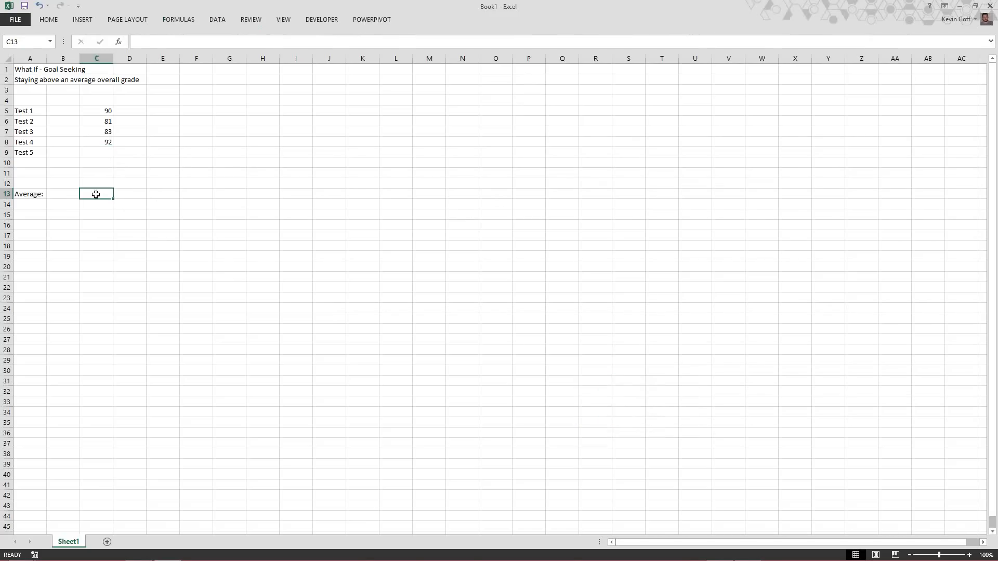
{"action": "left_click", "coordinate": [166, 42]}
{"action": "type", "text": "=av"}
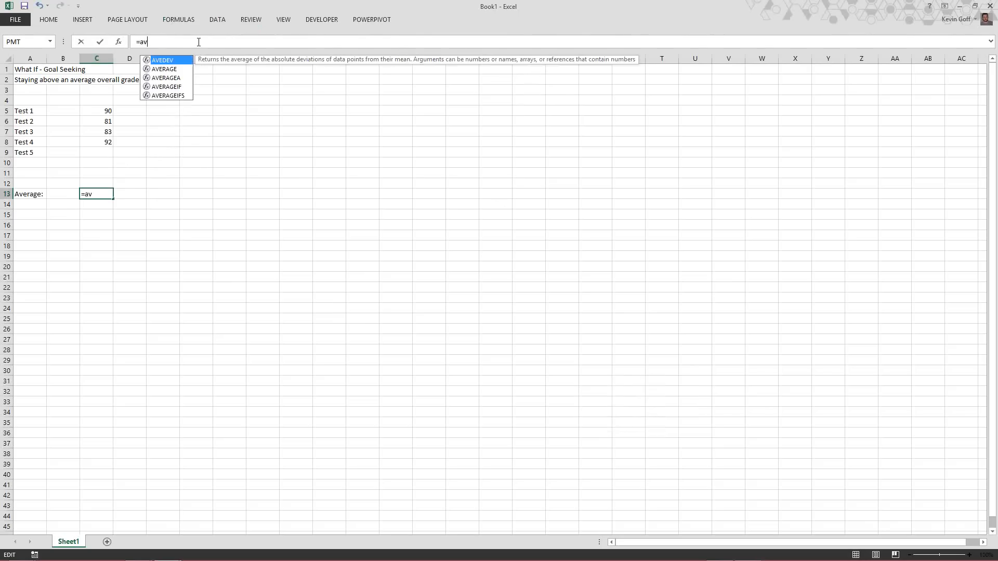
{"action": "type", "text": "erage("}
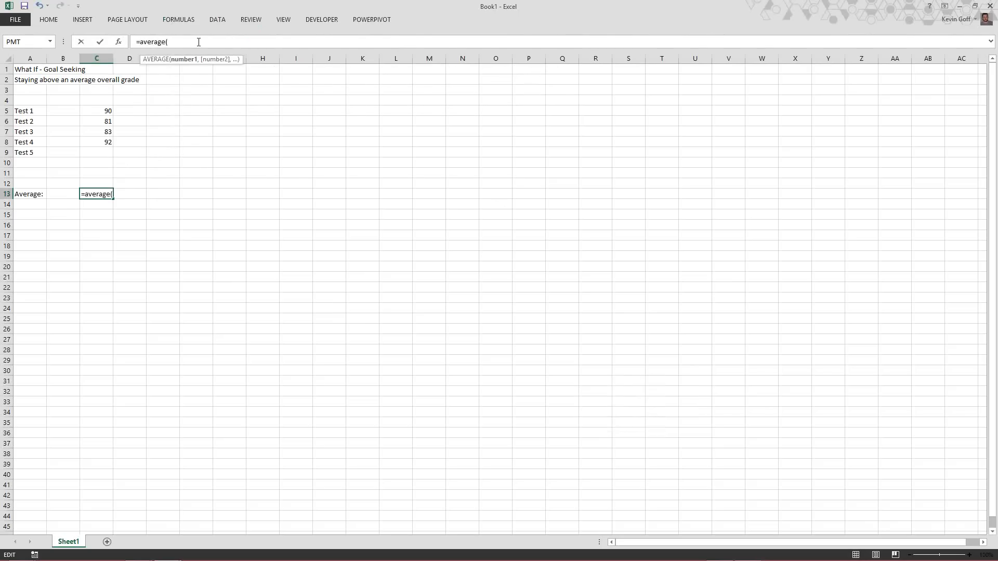
{"action": "left_click", "coordinate": [102, 110]}
{"action": "left_click", "coordinate": [104, 155], "text": "shift"}
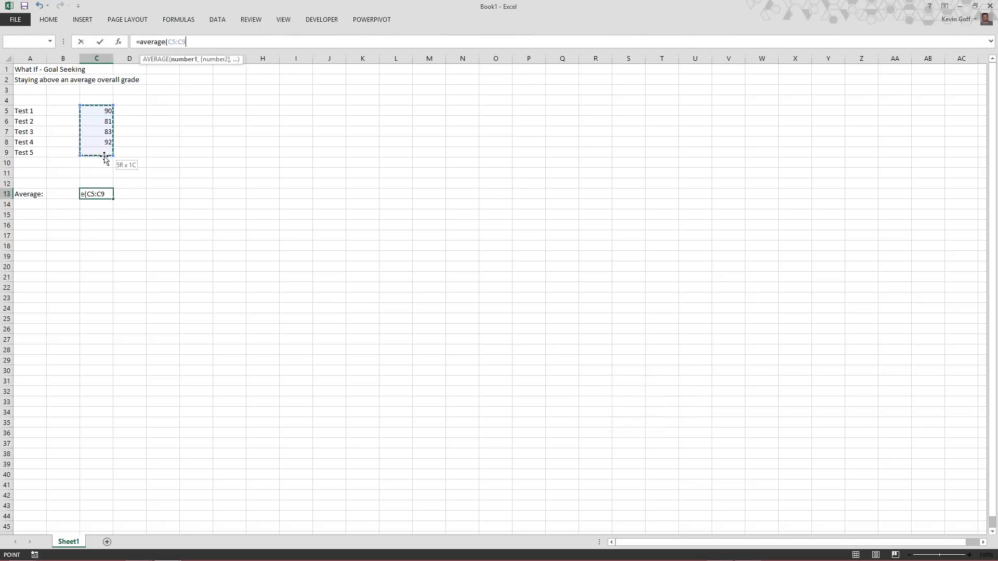
{"action": "type", "text": ")"}
{"action": "key", "text": "Return"}
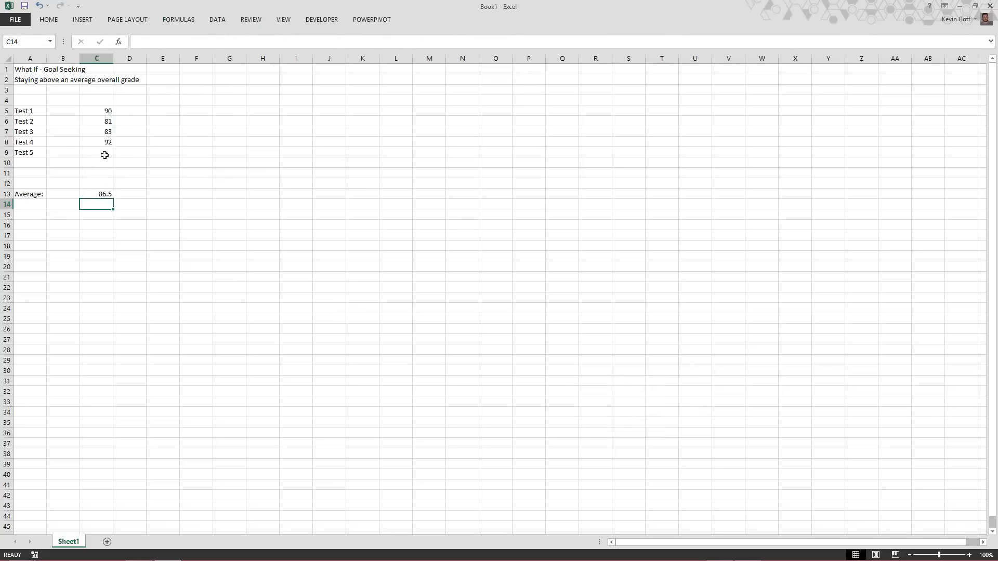
- Try a Test 5 score of 40 in cell C9, and clear it again
{"action": "left_click", "coordinate": [104, 194]}
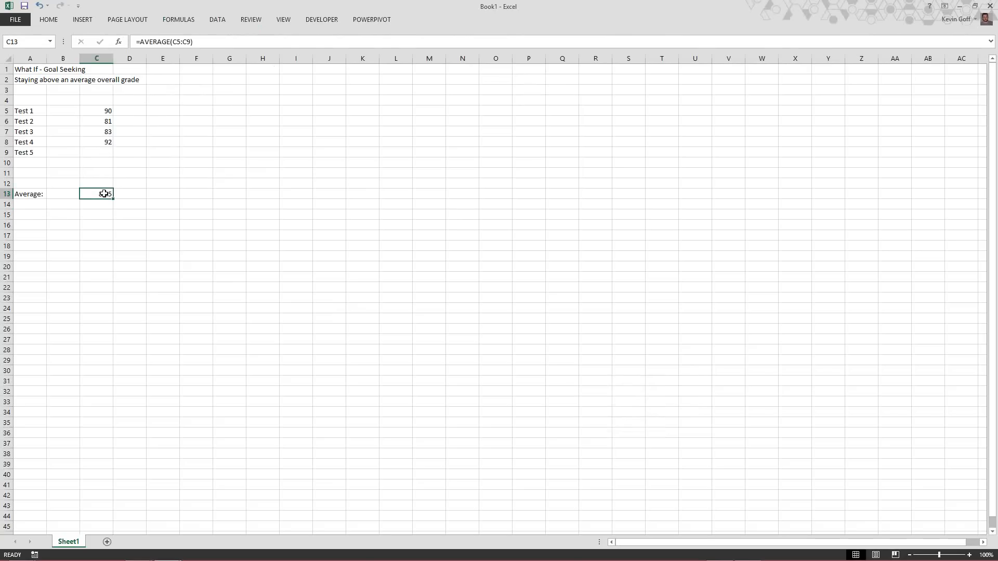
{"action": "left_click", "coordinate": [103, 151]}
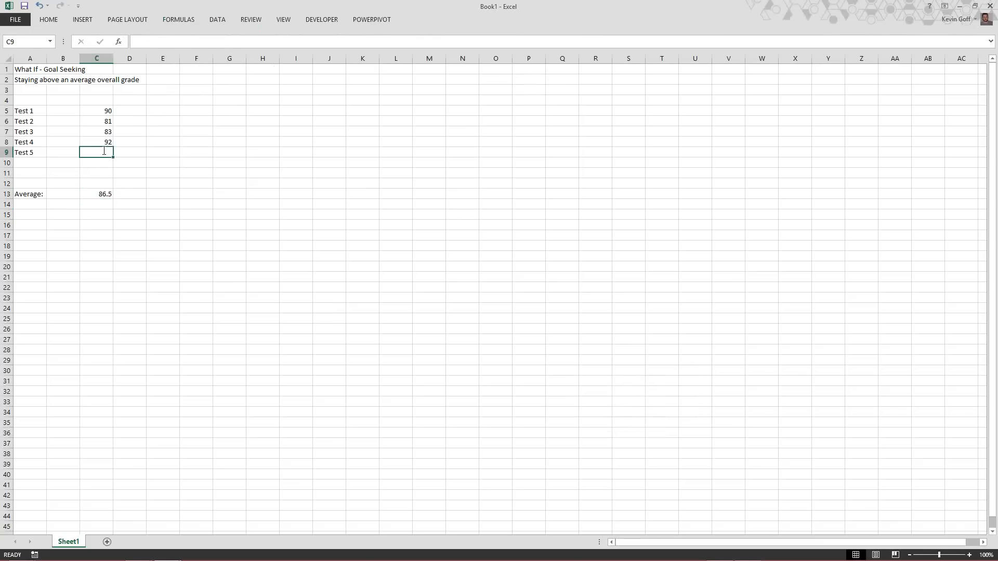
{"action": "type", "text": "40"}
{"action": "key", "text": "Return"}
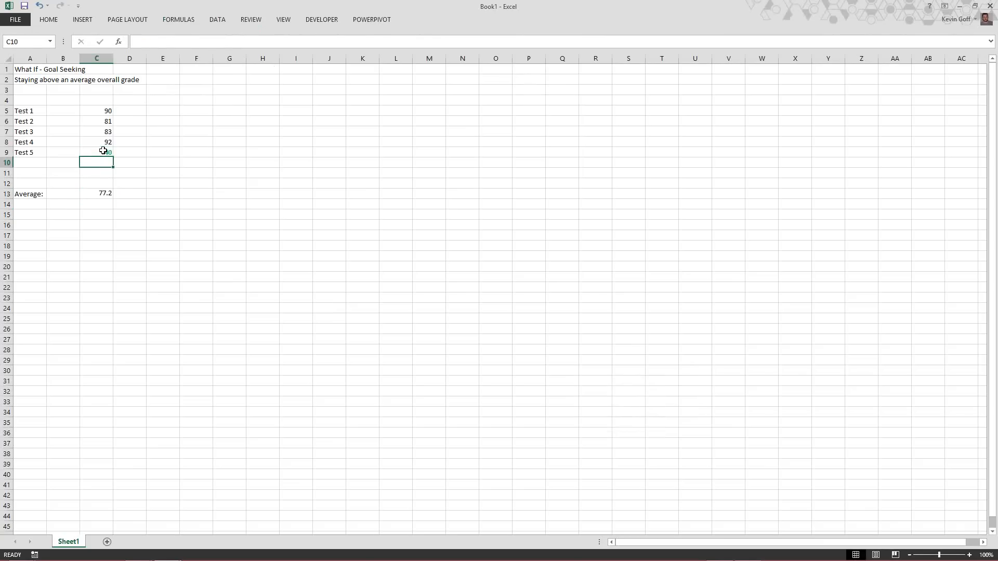
{"action": "left_click", "coordinate": [100, 151]}
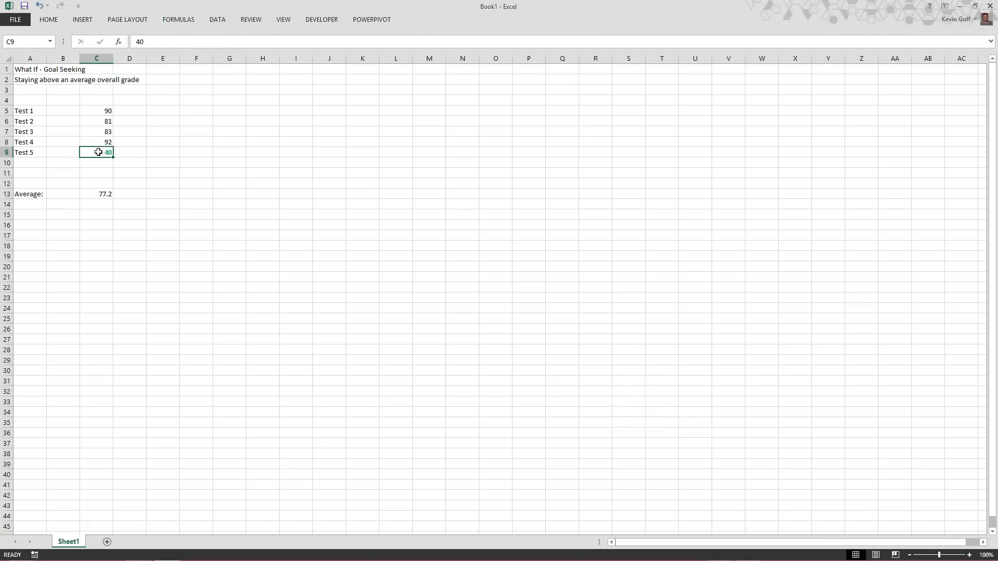
{"action": "key", "text": "Delete"}
- Run Goal Seek to bring the average in C13 to 85 by changing the Test 5 score in C9, and keep the solution
{"action": "left_click", "coordinate": [218, 20]}
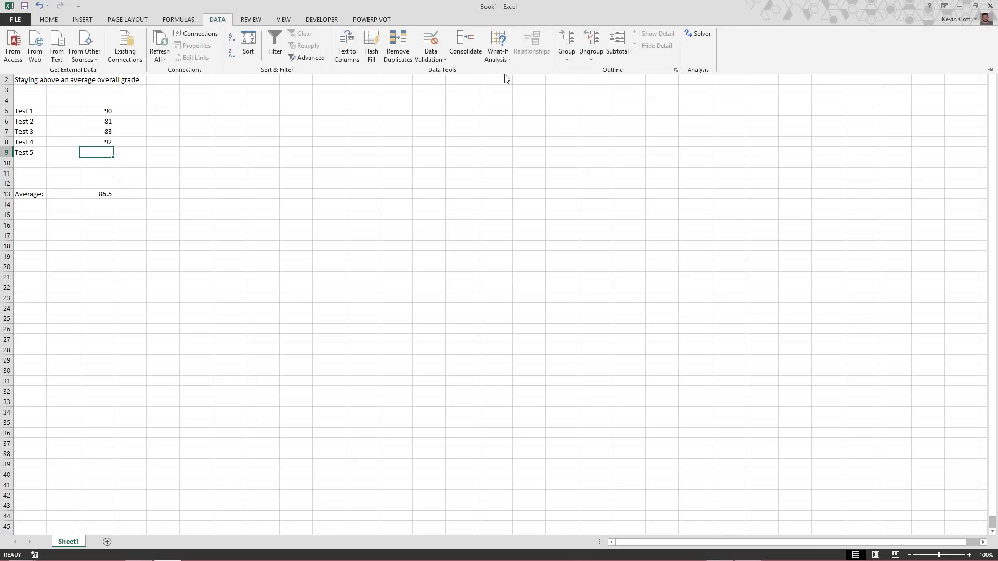
{"action": "left_click", "coordinate": [509, 61]}
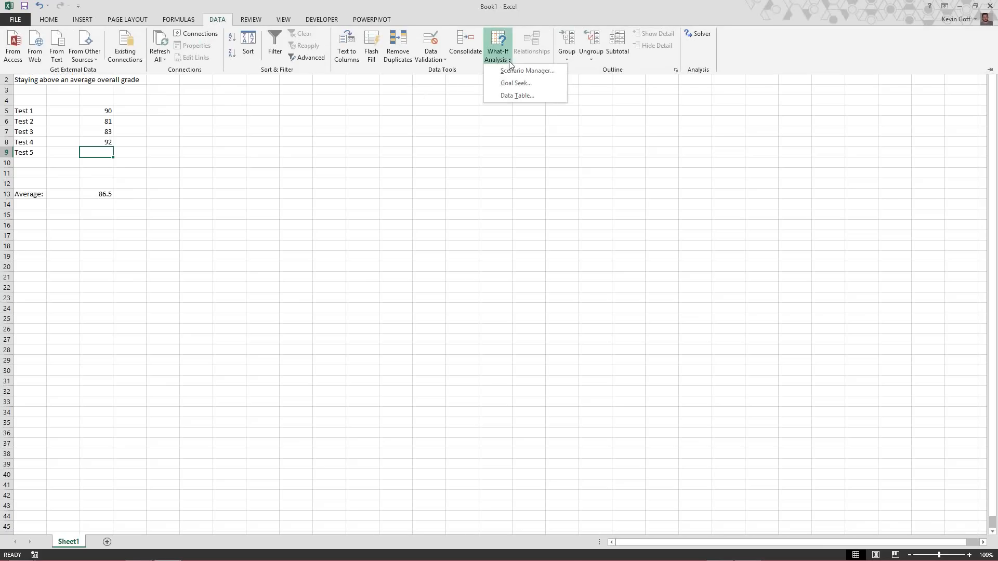
{"action": "left_click", "coordinate": [536, 87]}
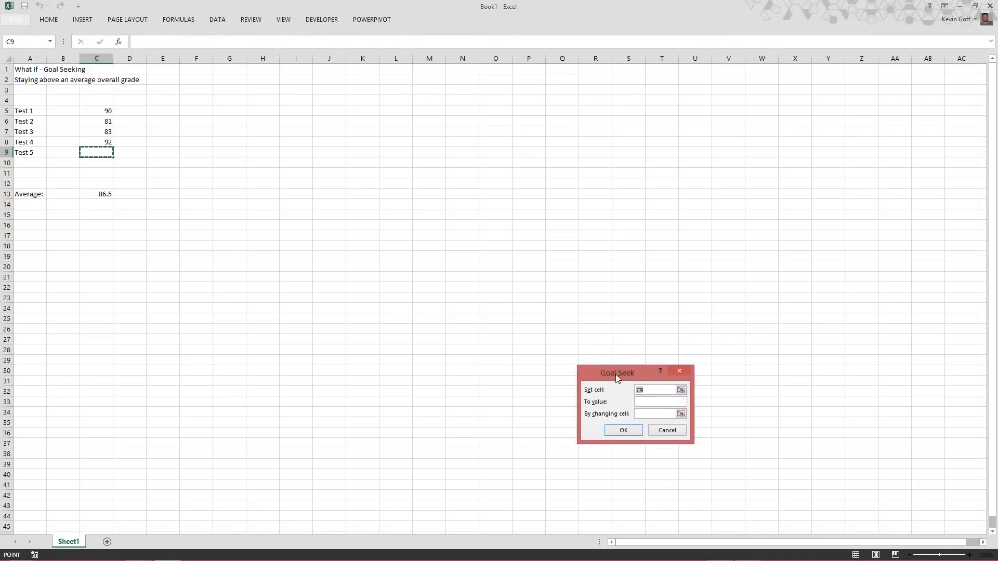
{"action": "left_click_drag", "start_coordinate": [617, 378], "coordinate": [238, 129]}
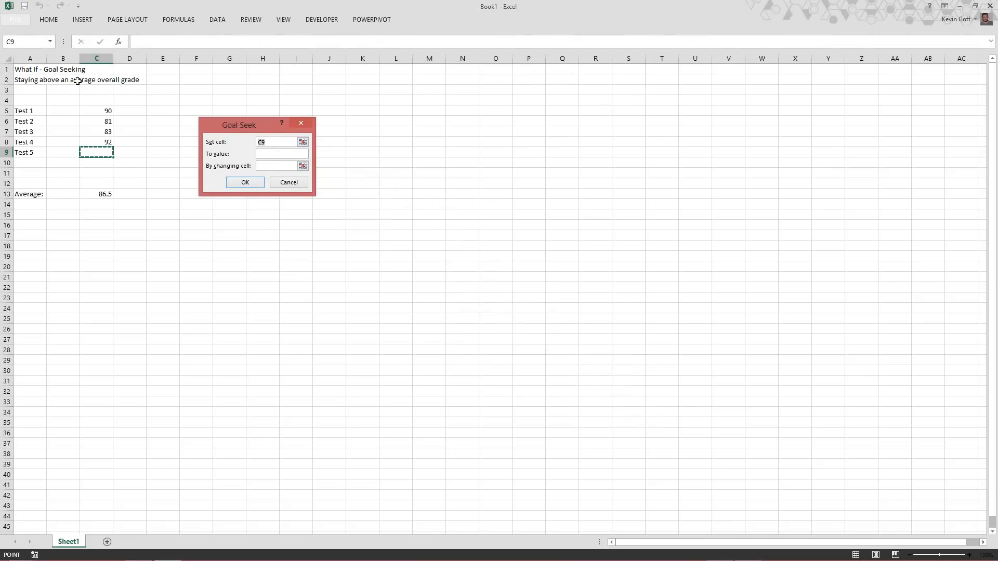
{"action": "left_click", "coordinate": [96, 195]}
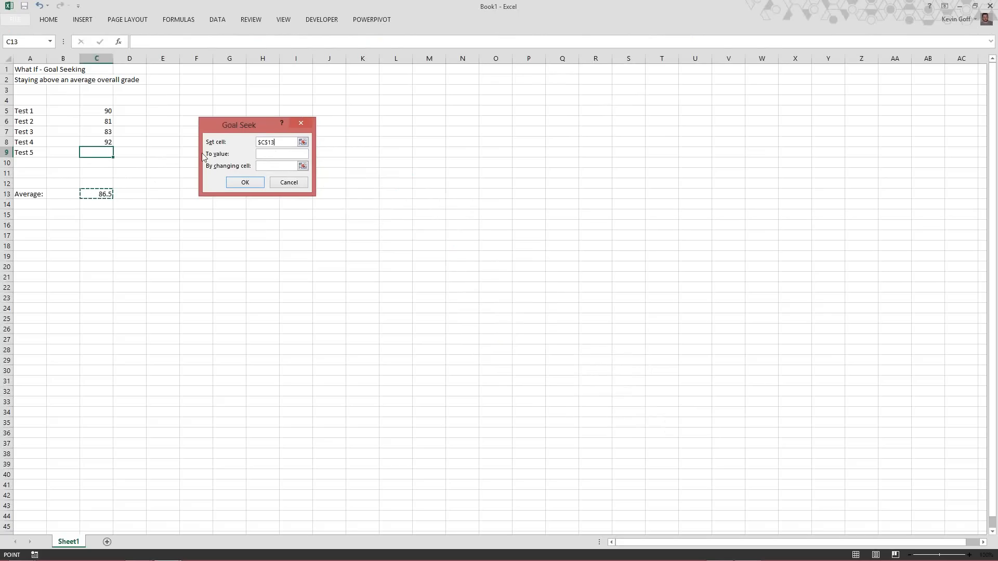
{"action": "left_click", "coordinate": [266, 154]}
{"action": "type", "text": "85"}
{"action": "key", "text": "Tab"}
{"action": "left_click", "coordinate": [99, 153]}
{"action": "left_click", "coordinate": [242, 184]}
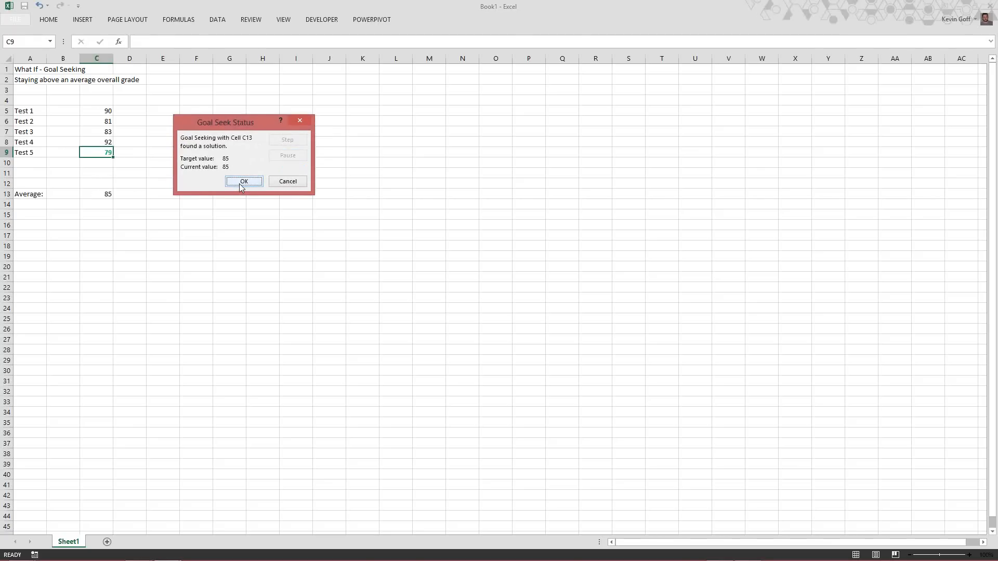
{"action": "left_click_drag", "start_coordinate": [218, 119], "coordinate": [349, 135]}
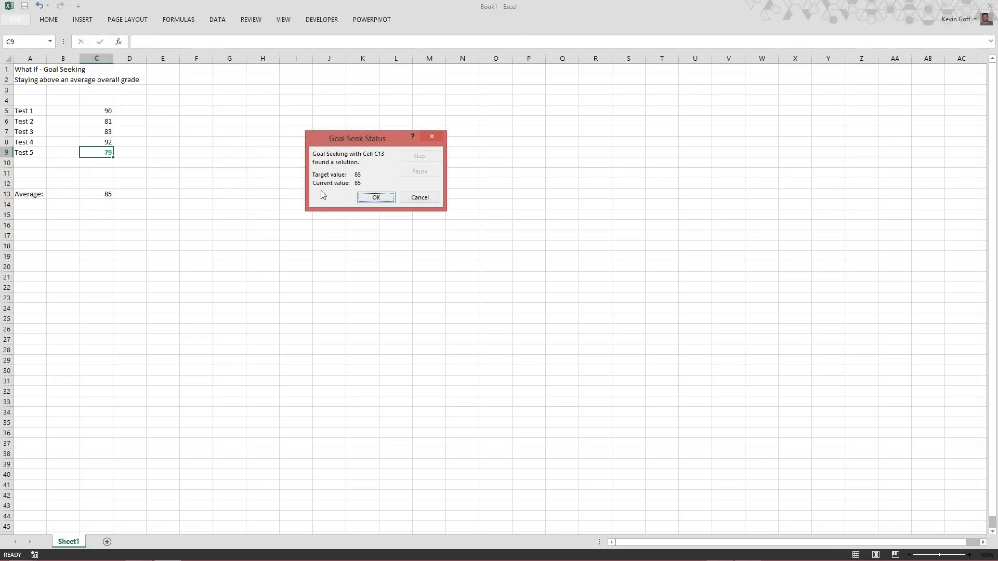
{"action": "left_click", "coordinate": [377, 198]}
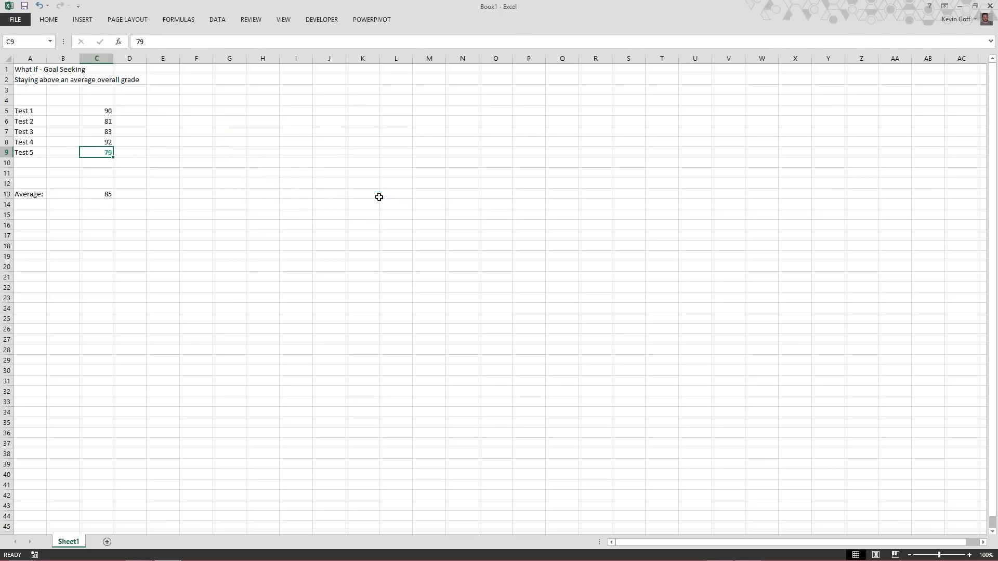
- Switch to the Webinar_Examples workbook and examine the loan inputs and monthly payment formula on the Another What-If sheet
{"action": "key", "text": "alt+Tab"}
{"action": "left_click", "coordinate": [355, 276]}
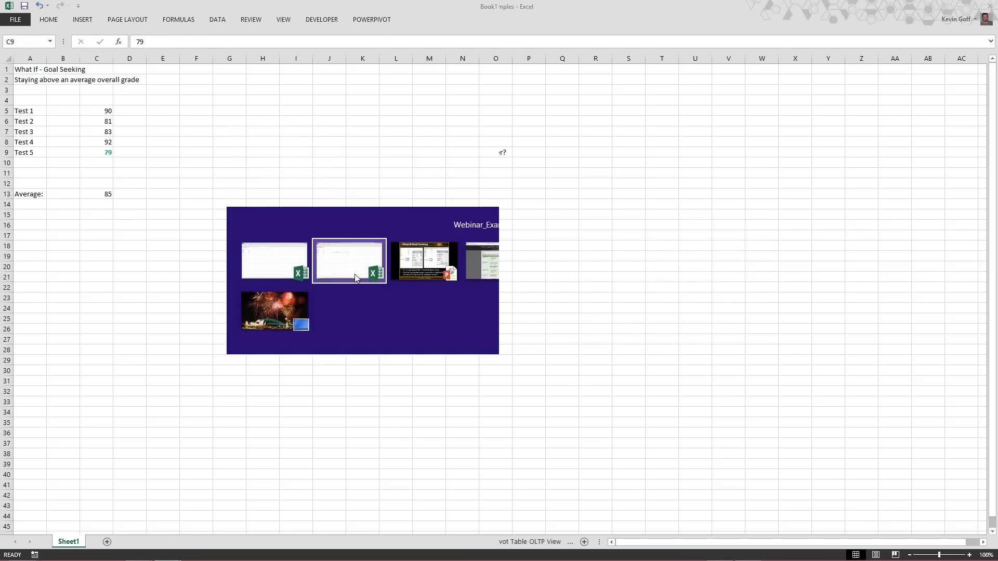
{"action": "left_click", "coordinate": [147, 543]}
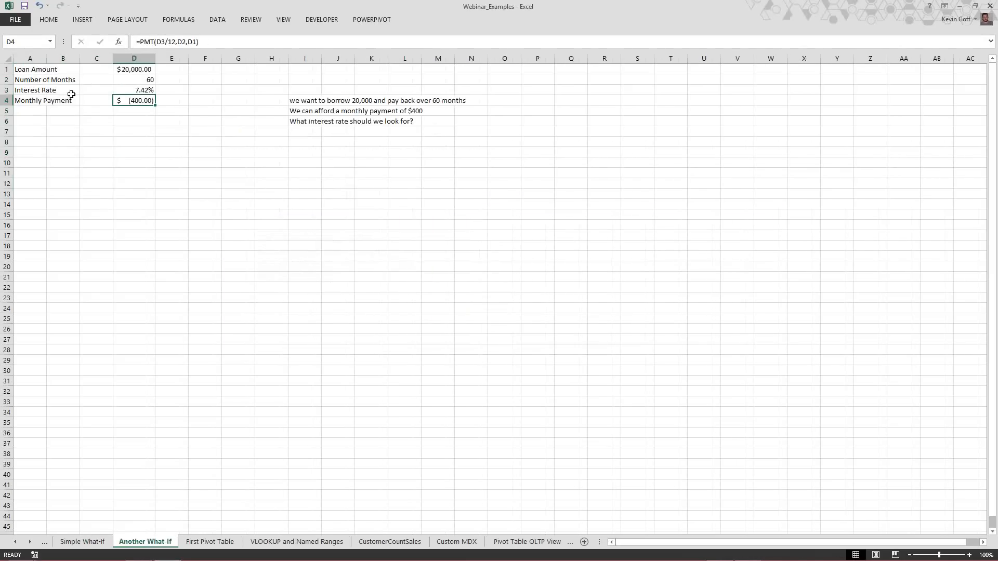
{"action": "left_click", "coordinate": [62, 70]}
{"action": "left_click", "coordinate": [137, 69]}
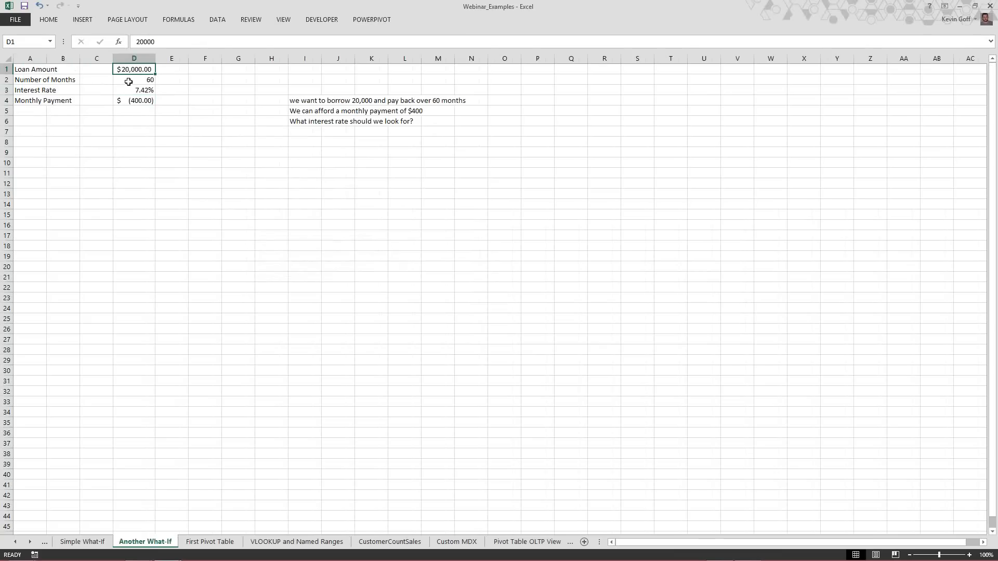
{"action": "left_click", "coordinate": [128, 81]}
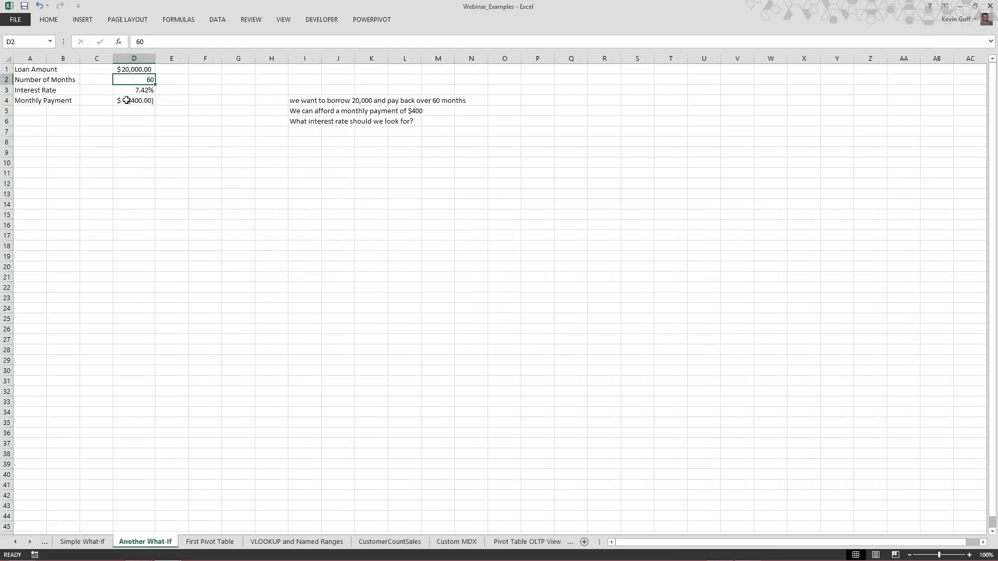
{"action": "left_click", "coordinate": [126, 102]}
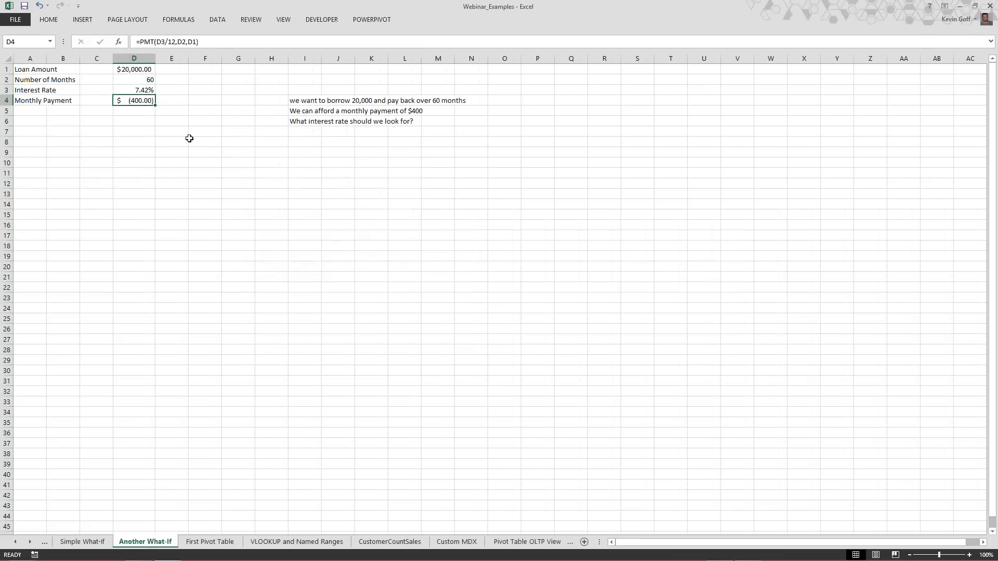
{"action": "left_click", "coordinate": [305, 128]}
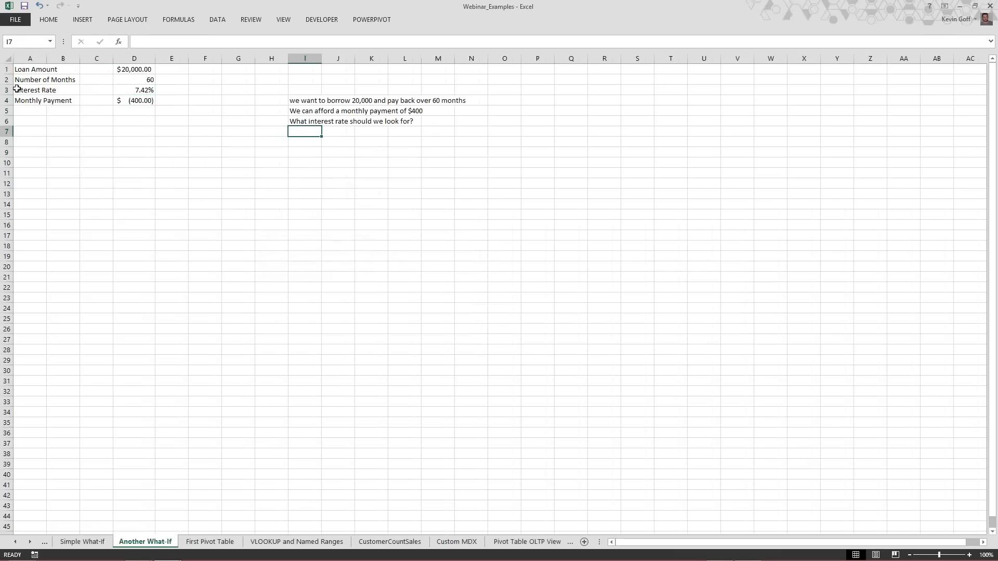
- Copy the loan table in A1:D4 into a new sheet of the Book1 workbook and widen column D
{"action": "left_click", "coordinate": [37, 69]}
{"action": "left_click", "coordinate": [144, 101], "text": "shift"}
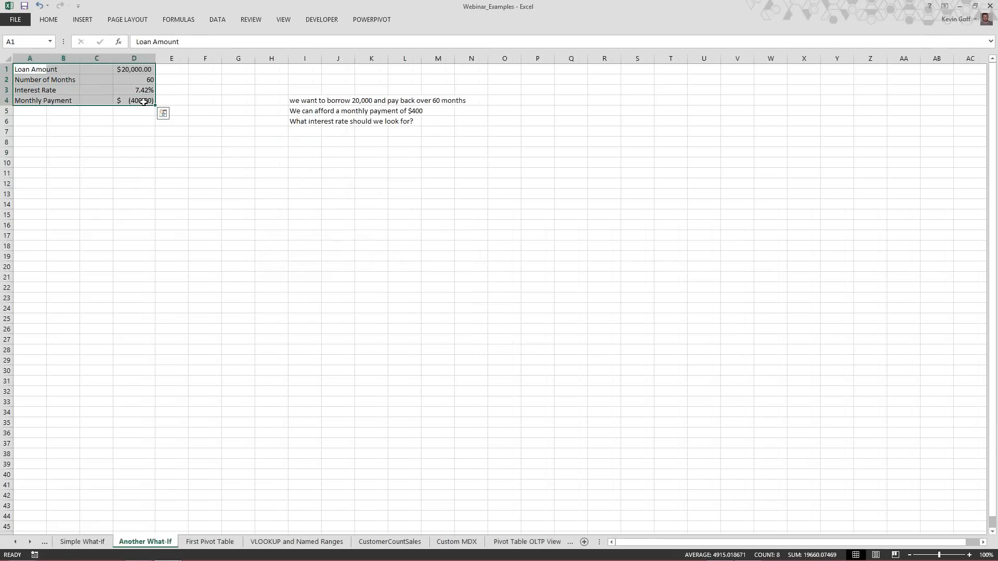
{"action": "key", "text": "ctrl+c"}
{"action": "key", "text": "alt+Tab"}
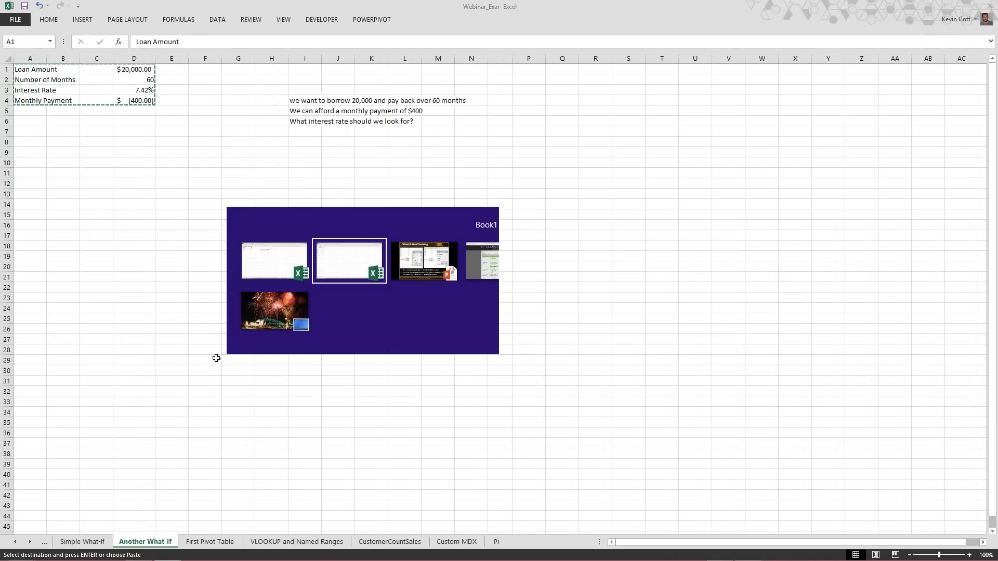
{"action": "left_click", "coordinate": [106, 542]}
{"action": "key", "text": "ctrl+v"}
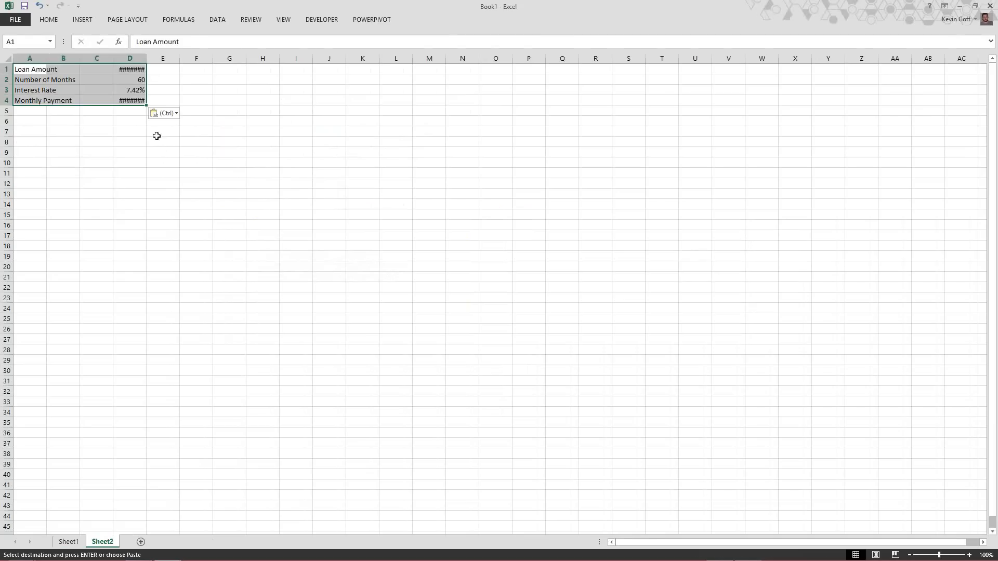
{"action": "left_click", "coordinate": [160, 150]}
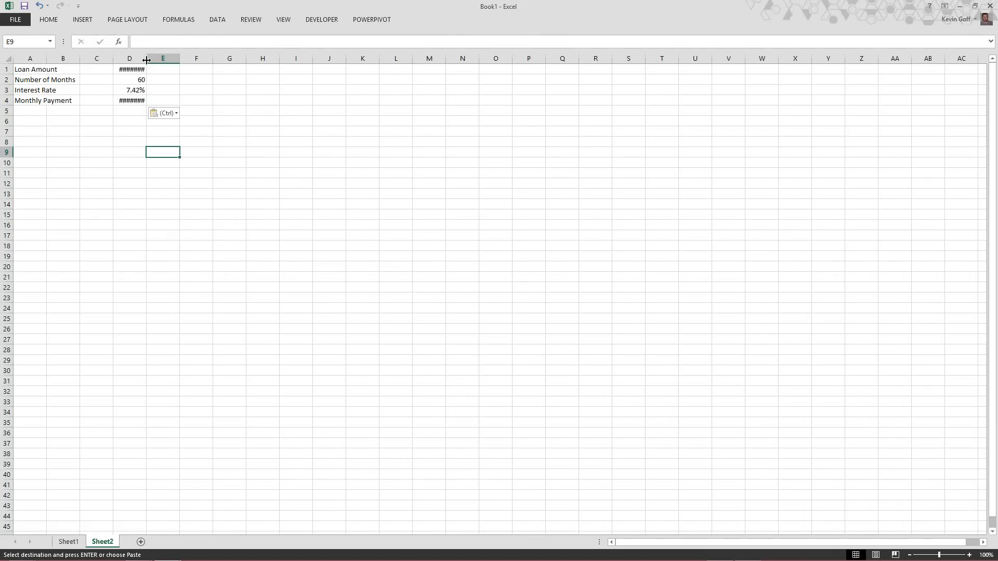
{"action": "left_click_drag", "start_coordinate": [140, 54], "coordinate": [206, 54]}
- Clear the interest rate in D3 and the monthly payment in D4 on the new sheet
{"action": "left_click", "coordinate": [171, 98]}
{"action": "left_click", "coordinate": [173, 90]}
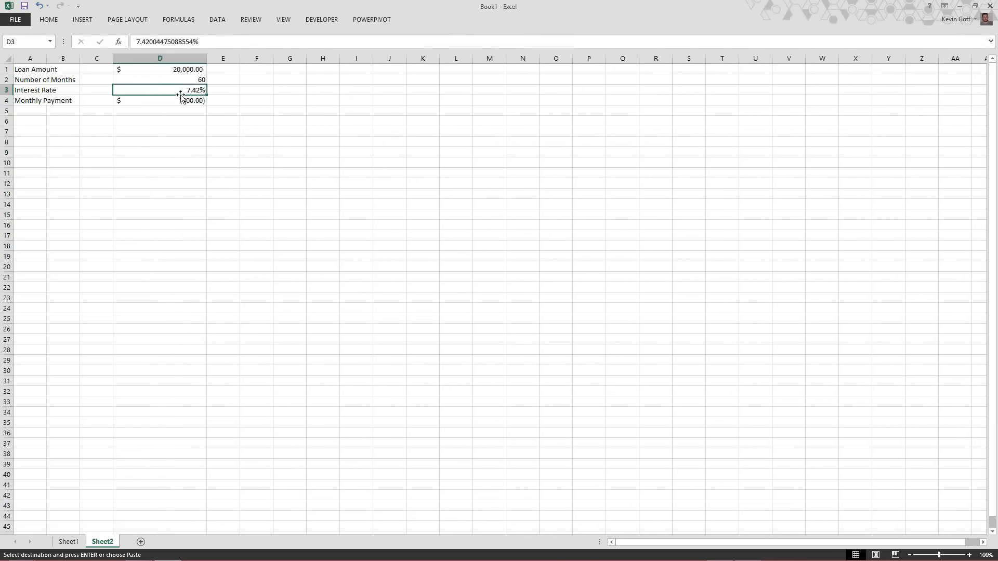
{"action": "key", "text": "Delete"}
{"action": "left_click", "coordinate": [181, 97]}
{"action": "key", "text": "Delete"}
{"action": "key", "text": "Up"}
{"action": "key", "text": "Up"}
{"action": "key", "text": "Up"}
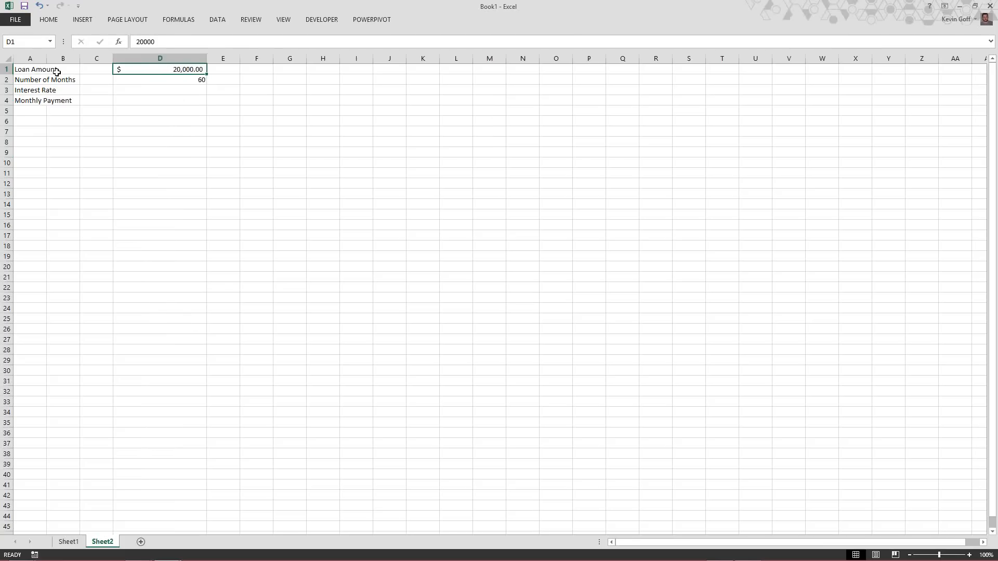
- Insert the PMT financial function in cell D4 and set its Rate argument to D3/12
{"action": "left_click", "coordinate": [142, 102]}
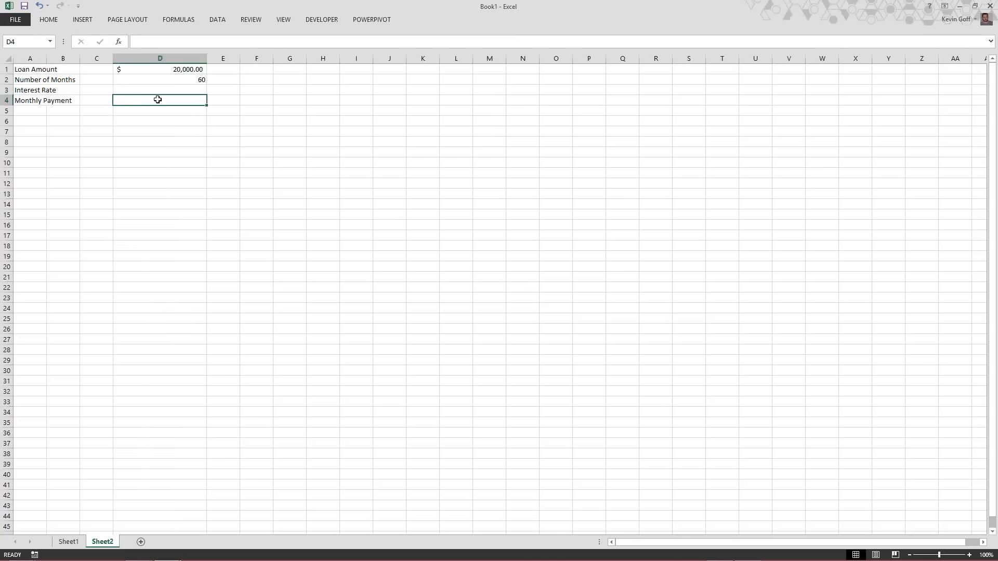
{"action": "left_click", "coordinate": [175, 21]}
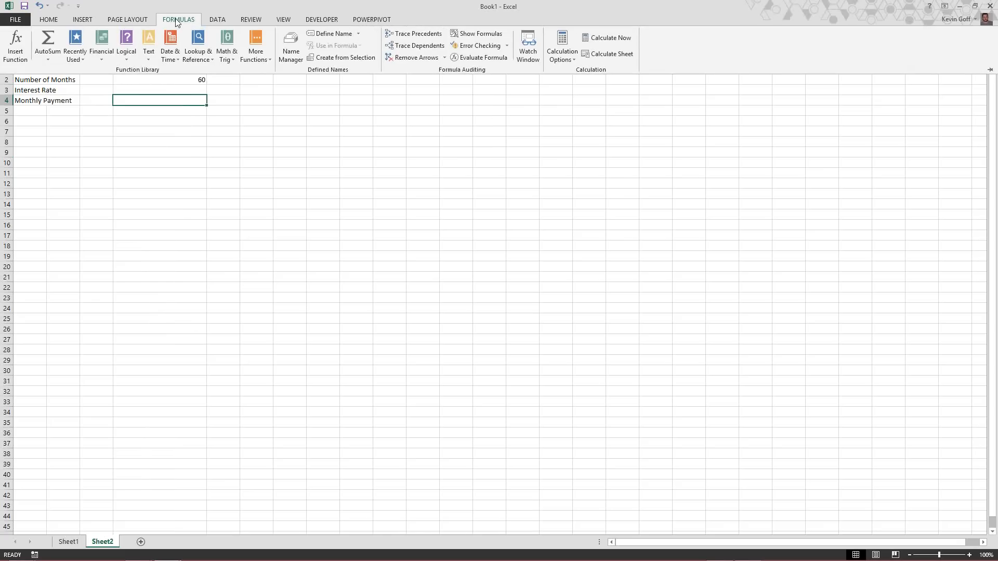
{"action": "left_click", "coordinate": [100, 60]}
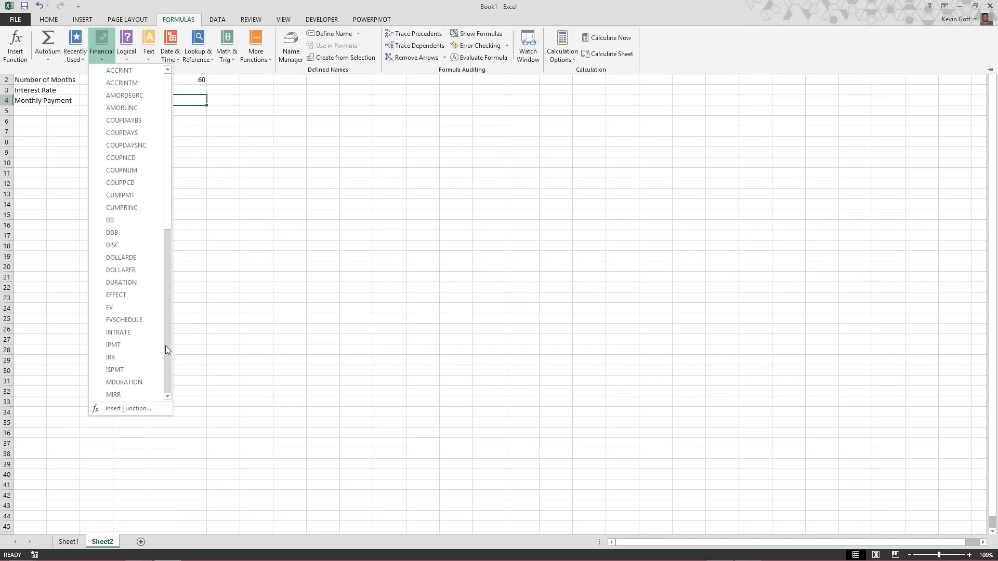
{"action": "left_click_drag", "start_coordinate": [168, 207], "coordinate": [176, 279]}
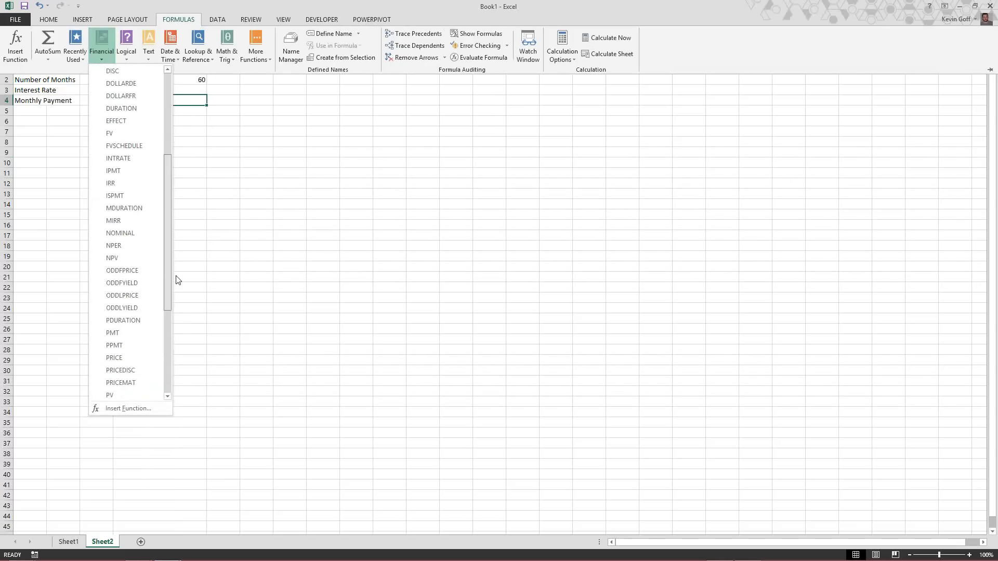
{"action": "left_click", "coordinate": [111, 333]}
{"action": "left_click_drag", "start_coordinate": [303, 90], "coordinate": [402, 124]}
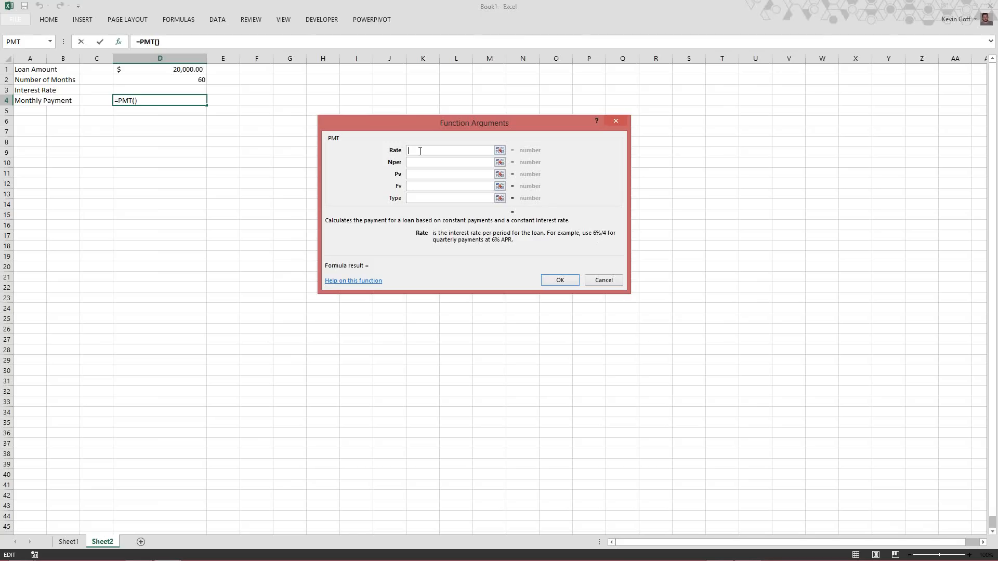
{"action": "left_click", "coordinate": [185, 89]}
{"action": "type", "text": "/12"}
- Set the PMT function's Nper to D2 and Pv to D1, and accept the formula
{"action": "left_click", "coordinate": [415, 162]}
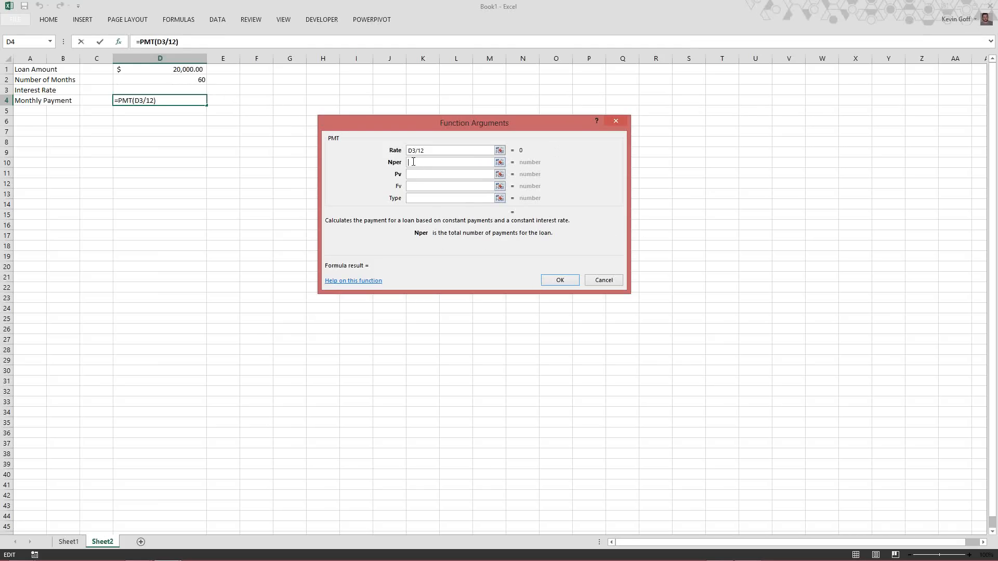
{"action": "left_click", "coordinate": [168, 78]}
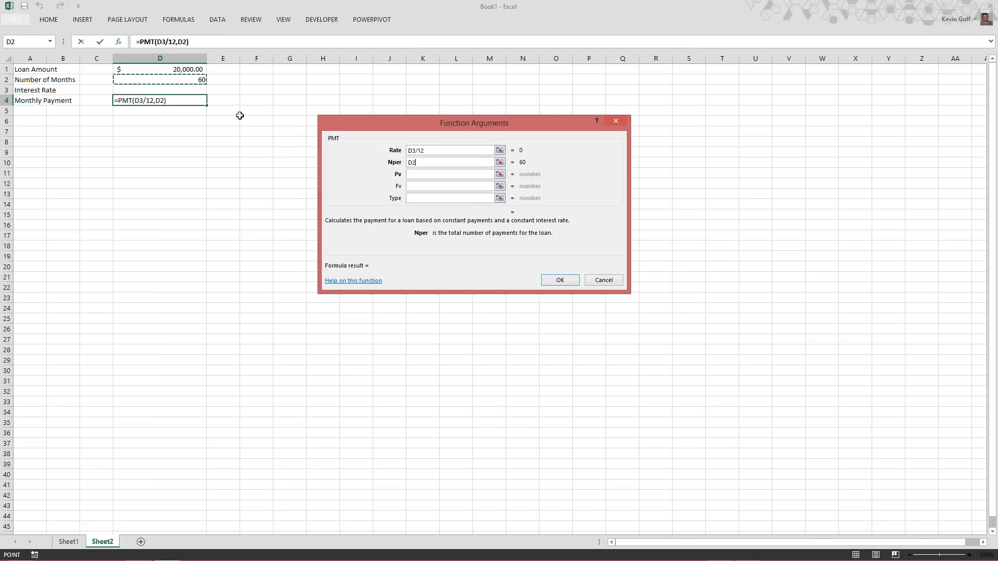
{"action": "left_click", "coordinate": [413, 173]}
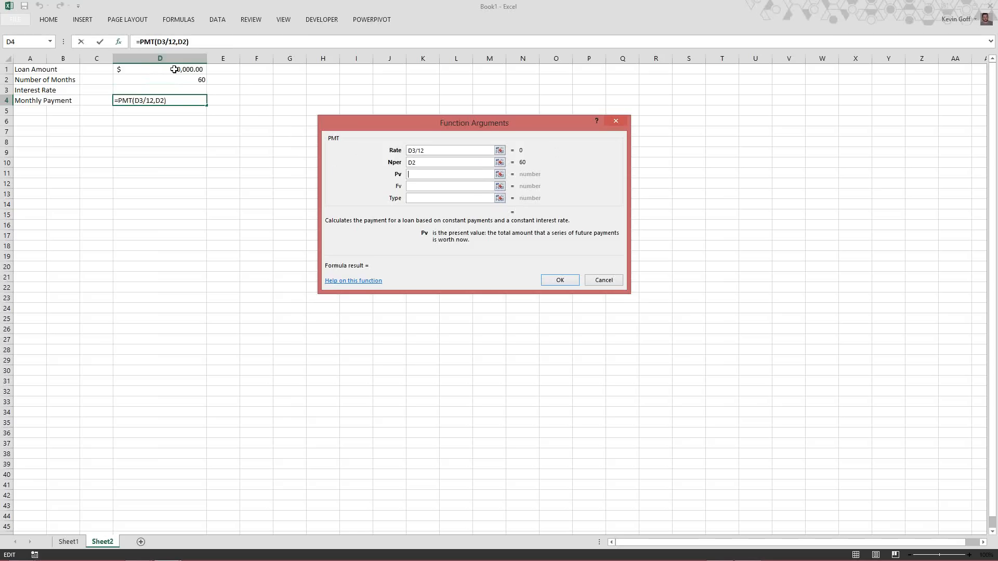
{"action": "left_click", "coordinate": [174, 71]}
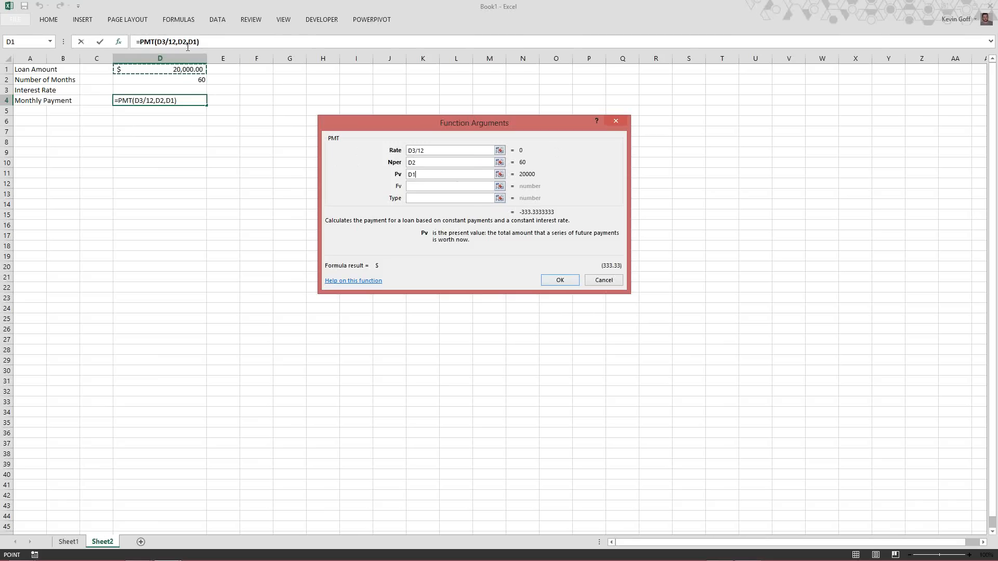
{"action": "left_click", "coordinate": [556, 282]}
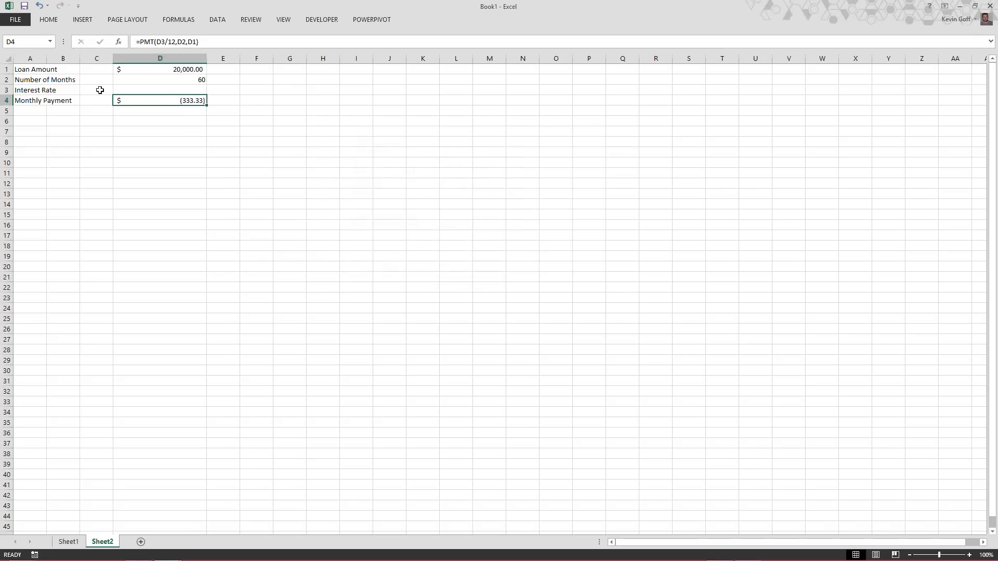
- Run Goal Seek to bring the payment in D4 to -400 by changing the interest rate in D3, keep the solution, and check both cells
{"action": "left_click", "coordinate": [167, 89]}
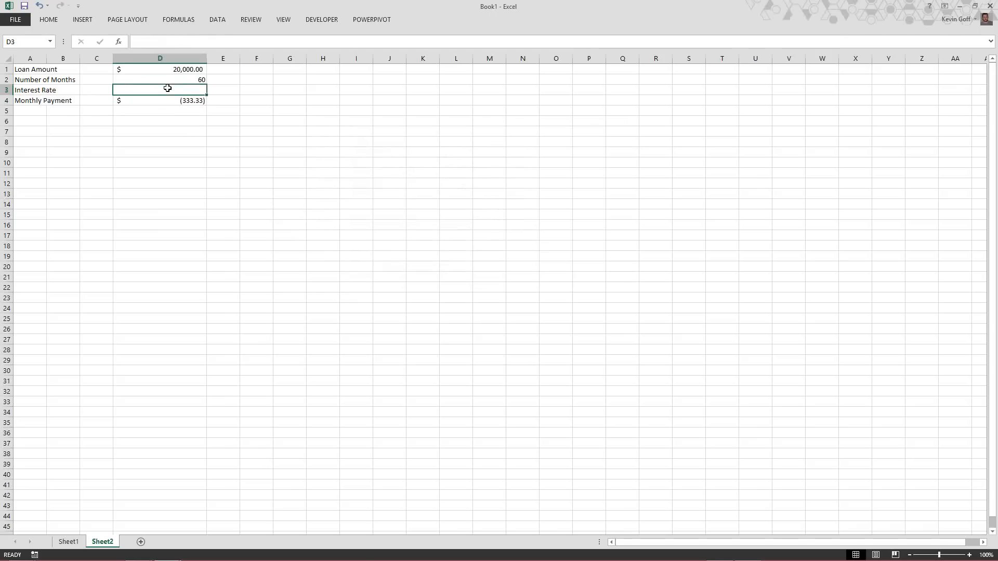
{"action": "left_click", "coordinate": [218, 21]}
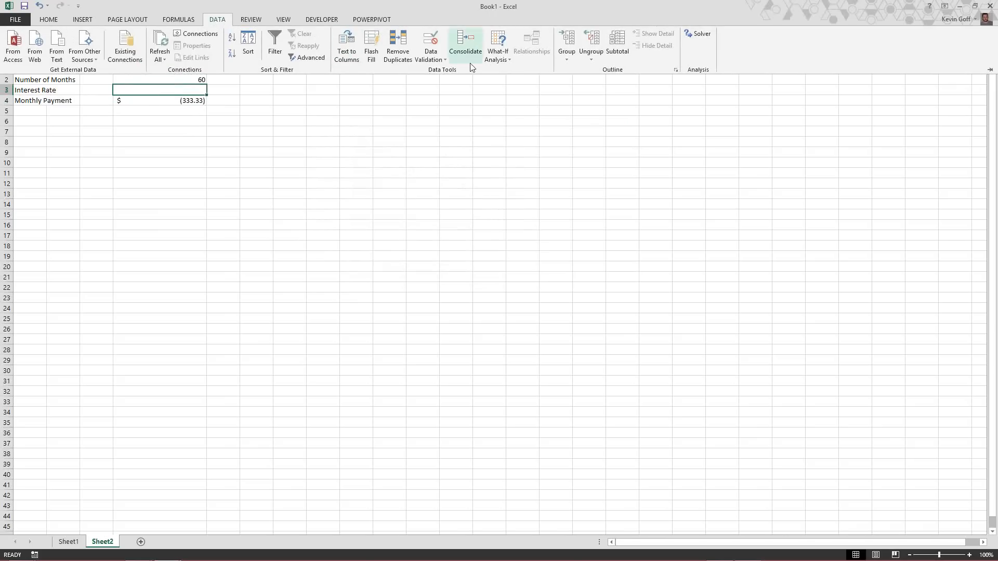
{"action": "left_click", "coordinate": [502, 64]}
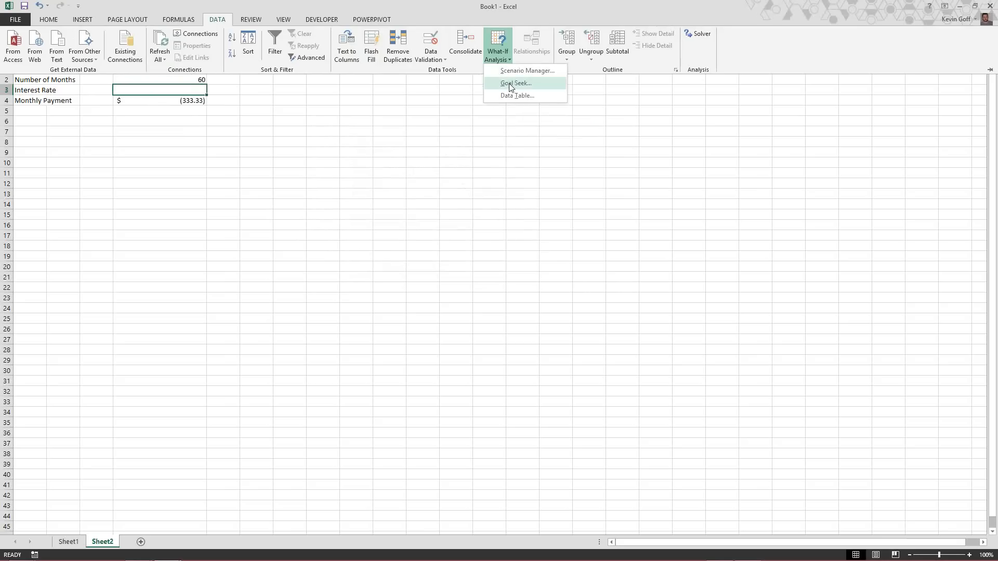
{"action": "left_click", "coordinate": [511, 84]}
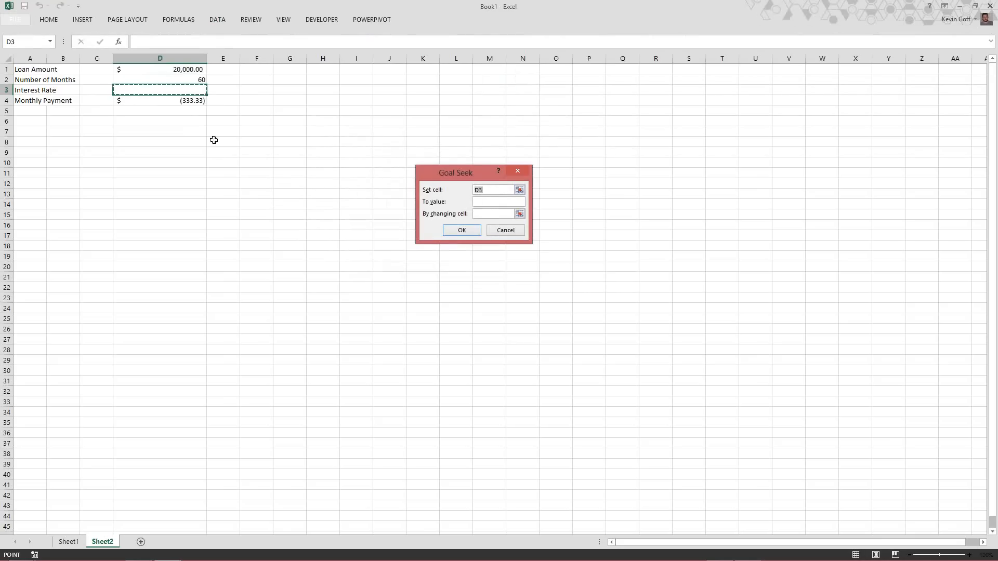
{"action": "left_click", "coordinate": [182, 100]}
{"action": "left_click", "coordinate": [484, 201]}
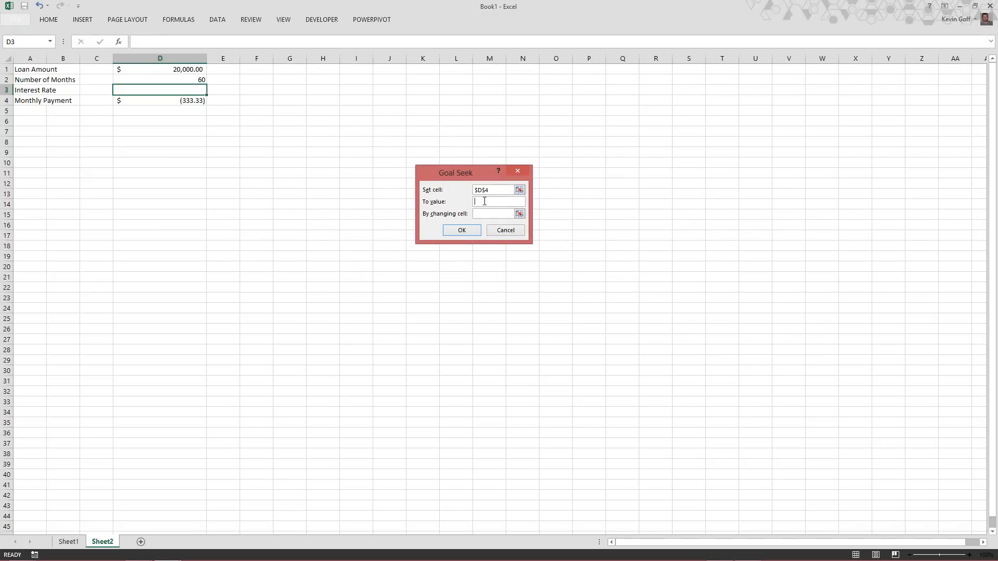
{"action": "type", "text": "-400"}
{"action": "left_click", "coordinate": [497, 214]}
{"action": "left_click", "coordinate": [182, 88]}
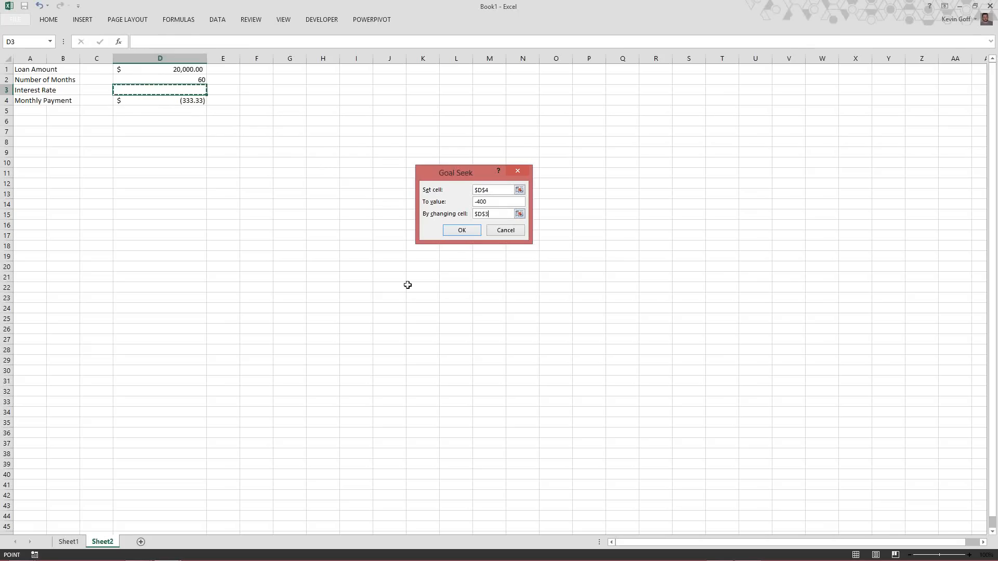
{"action": "left_click", "coordinate": [460, 232]}
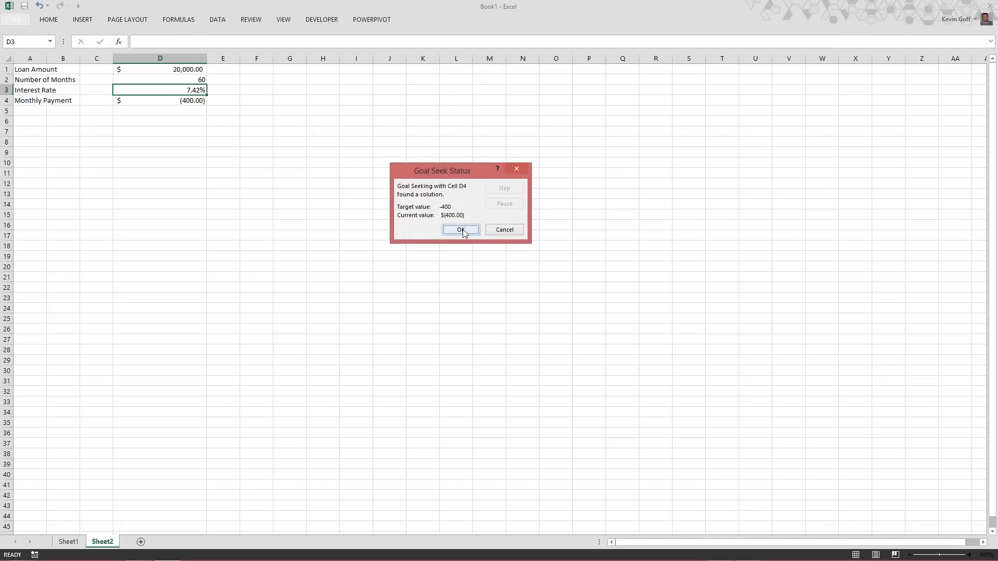
{"action": "left_click", "coordinate": [461, 230]}
{"action": "left_click", "coordinate": [168, 99]}
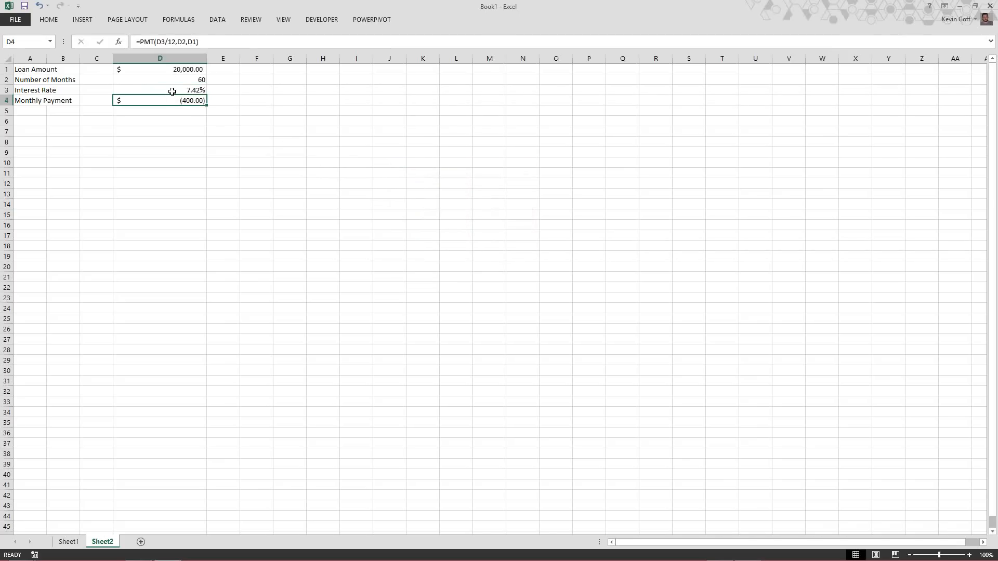
{"action": "left_click", "coordinate": [172, 91]}
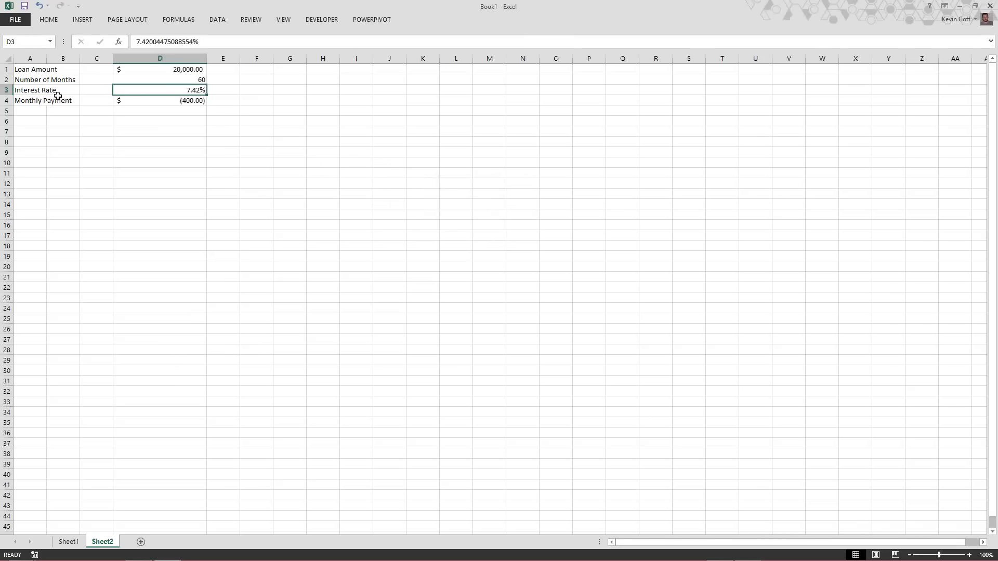
- Switch to the PowerPoint slide show and advance past the What-If/Goal Seeking slides to the VLOOKUP slide
{"action": "key", "text": "alt+Tab"}
{"action": "key", "text": "alt+Tab"}
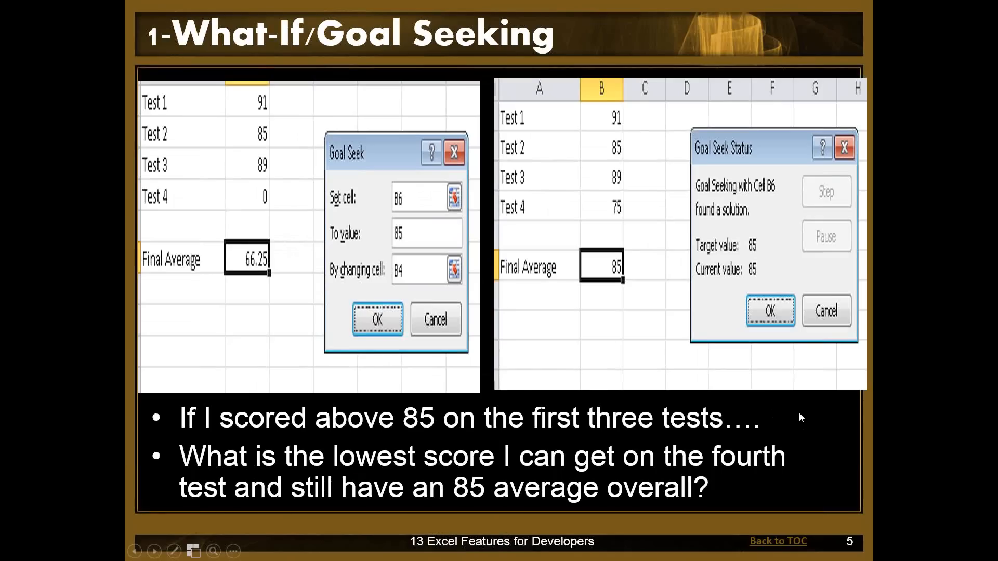
{"action": "left_click", "coordinate": [799, 417]}
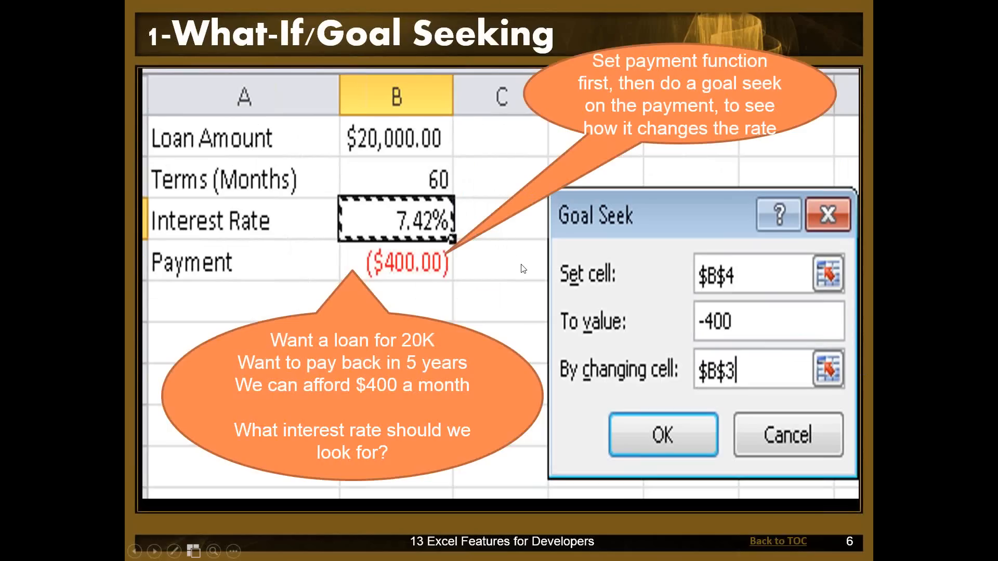
{"action": "left_click", "coordinate": [488, 157]}
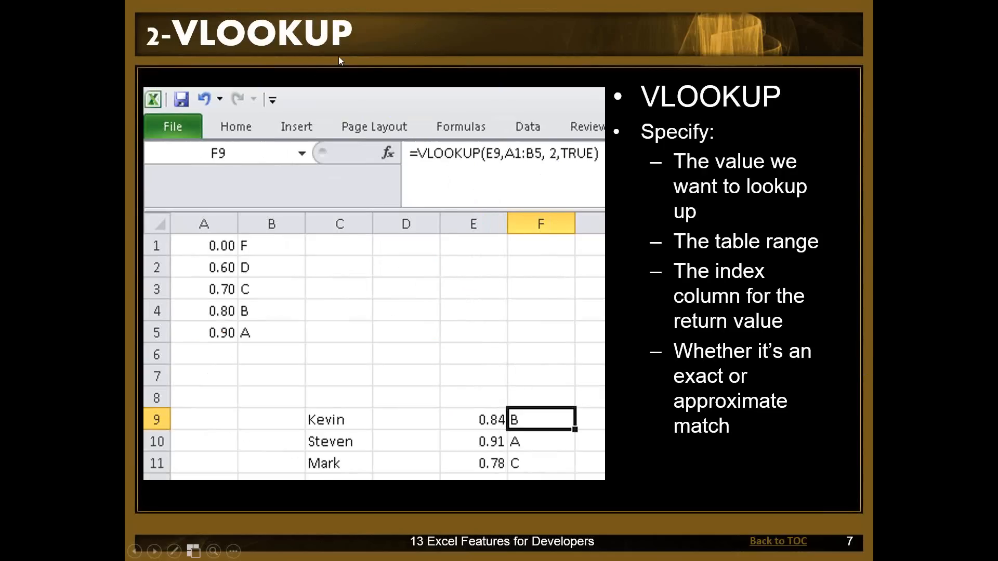
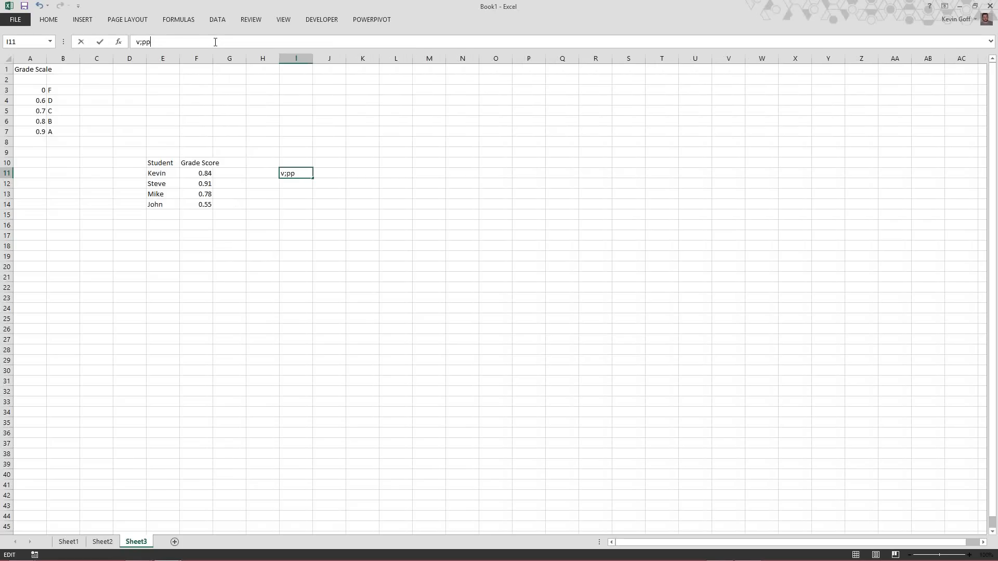
- Correct the mistyped text in cell I11 of Sheet3 so that it begins the formula =vlookup(
{"action": "key", "text": "BackSpace"}
{"action": "key", "text": "BackSpace"}
{"action": "key", "text": "BackSpace"}
{"action": "type", "text": "llo"}
{"action": "key", "text": "BackSpace"}
{"action": "key", "text": "BackSpace"}
{"action": "key", "text": "BackSpace"}
{"action": "type", "text": "lookup()"}
{"action": "key", "text": "BackSpace"}
{"action": "key", "text": "BackSpace"}
{"action": "type", "text": "("}
{"action": "key", "text": "Home"}
{"action": "type", "text": "="}
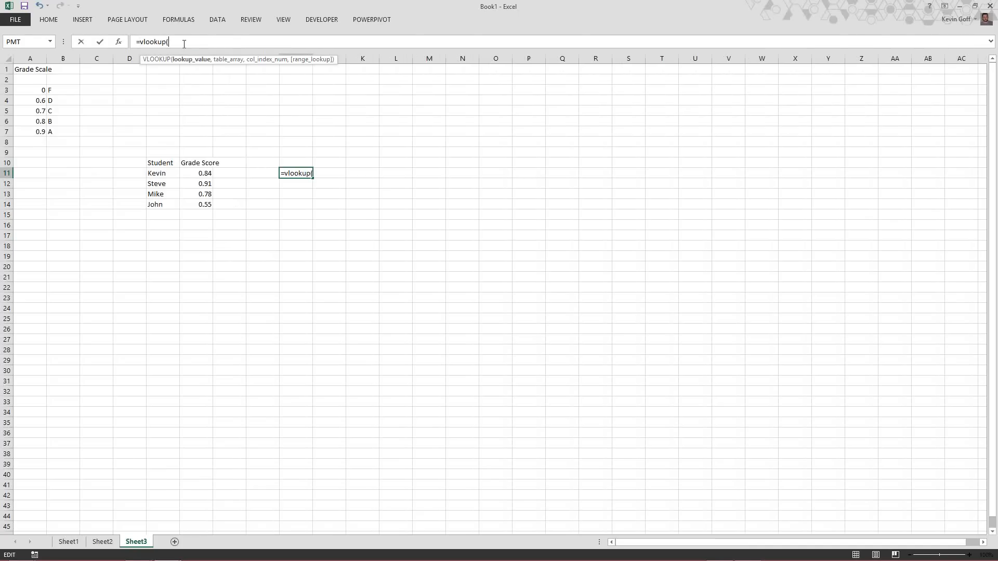
- Complete the VLOOKUP in I11 with lookup value F11, table A3:B7, column 2 and TRUE for approximate match
{"action": "left_click", "coordinate": [210, 176]}
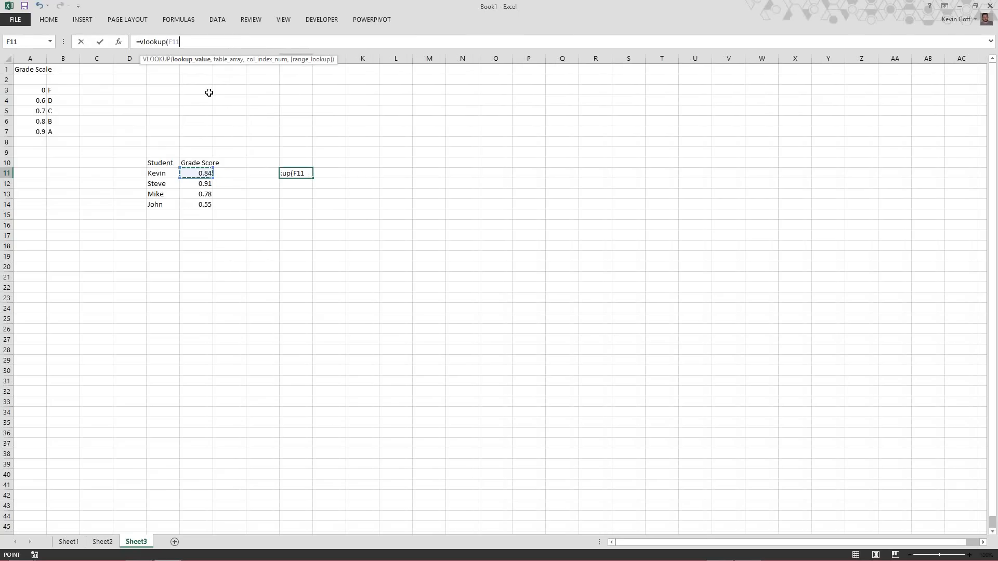
{"action": "type", "text": ","}
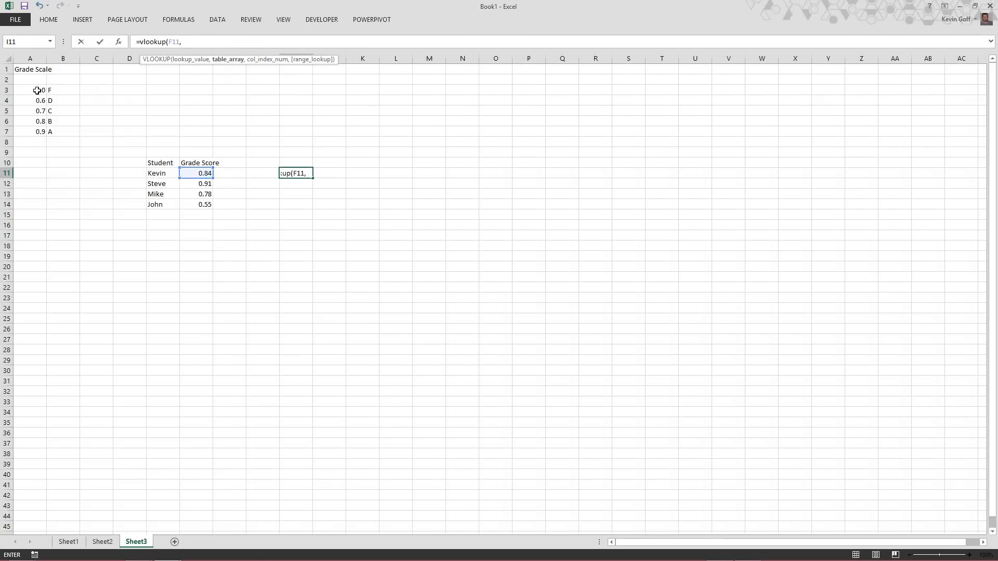
{"action": "left_click_drag", "start_coordinate": [34, 90], "coordinate": [63, 131]}
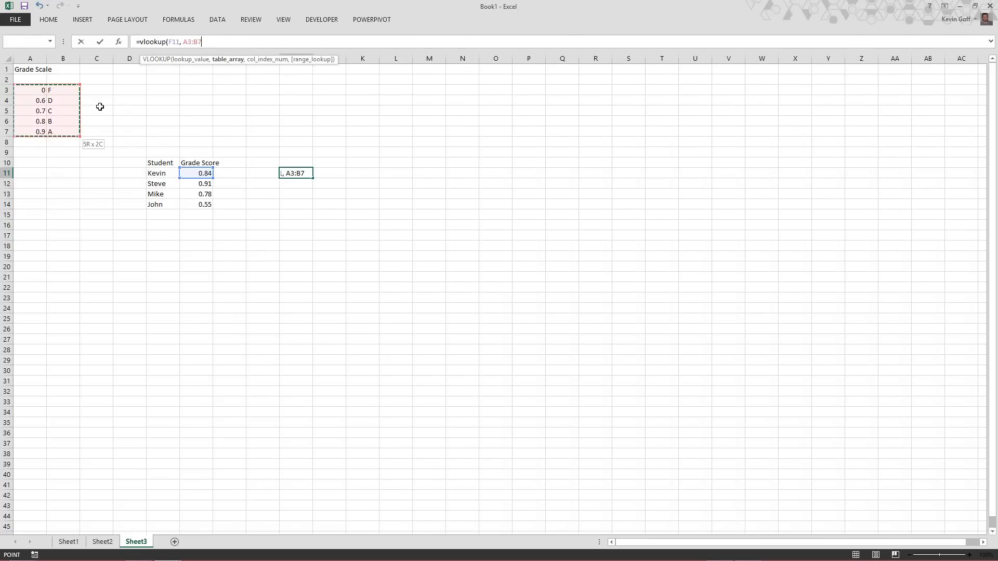
{"action": "type", "text": ","}
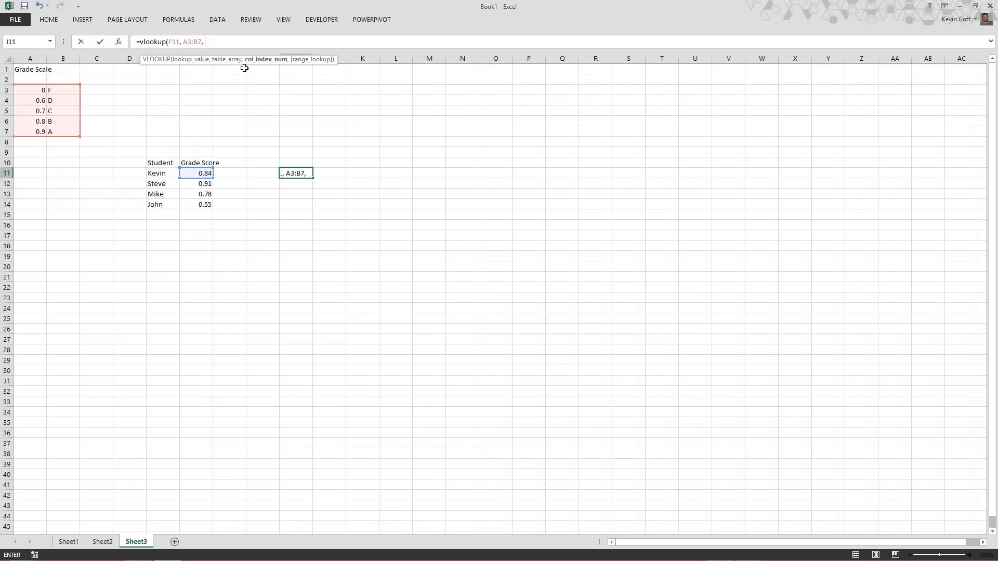
{"action": "type", "text": "2, "}
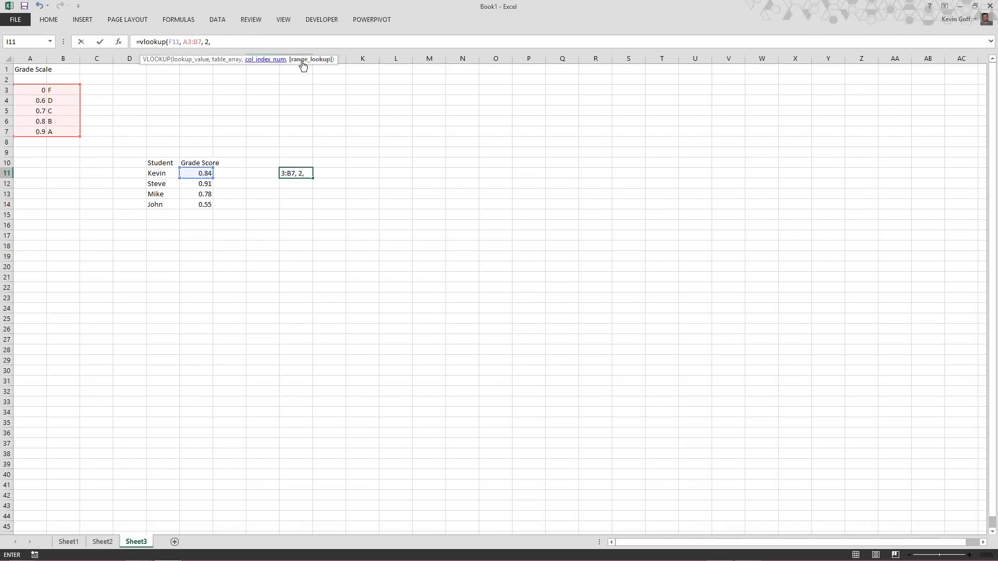
{"action": "type", "text": "t"}
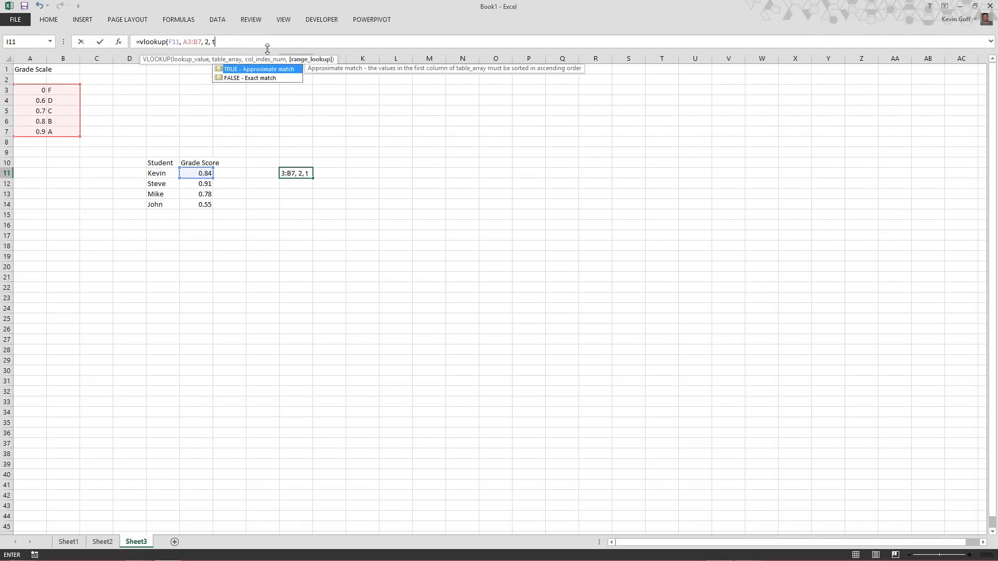
{"action": "double_click", "coordinate": [234, 68]}
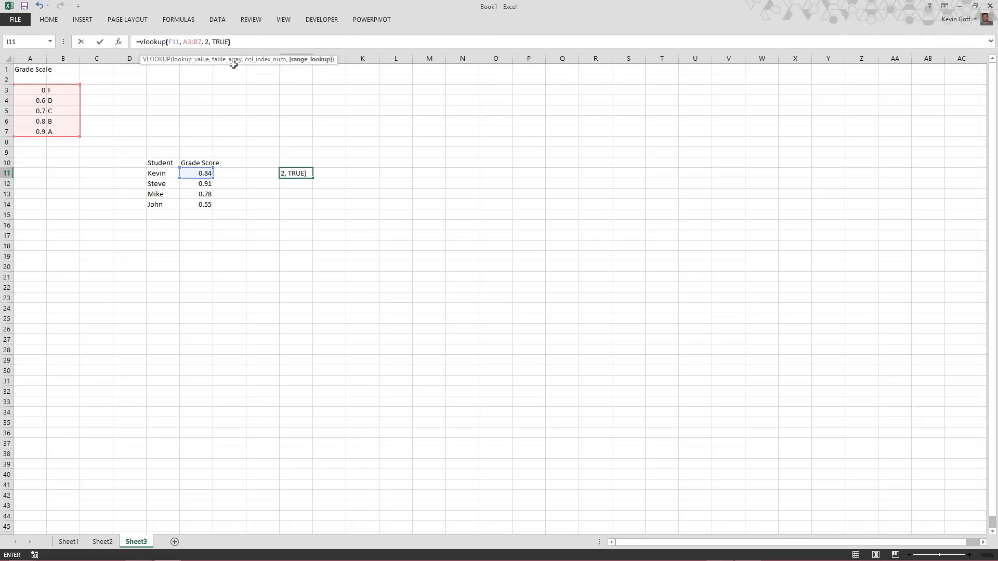
{"action": "key", "text": "Return"}
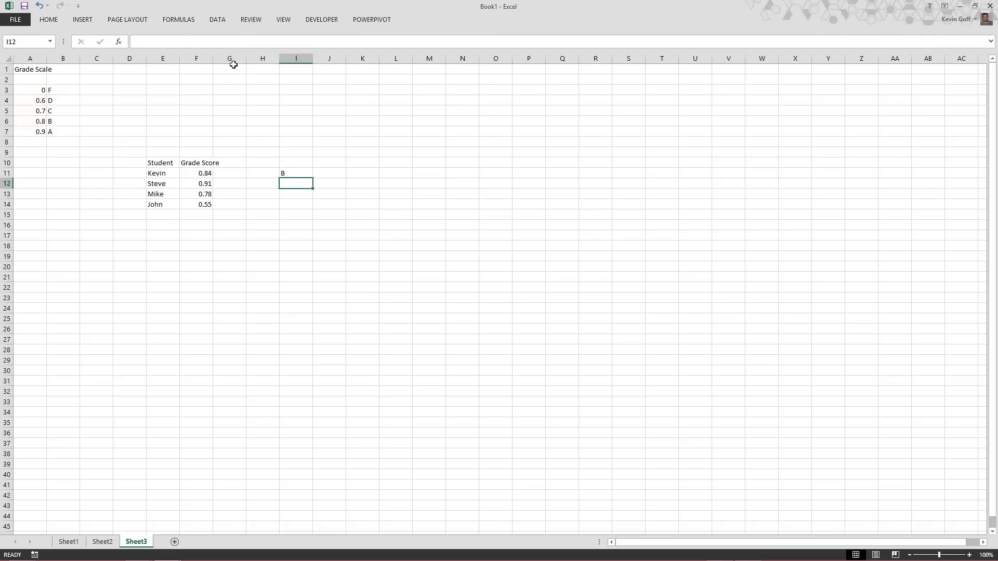
- Copy the VLOOKUP formula from I11 into cells I12 to I14
{"action": "left_click", "coordinate": [293, 175]}
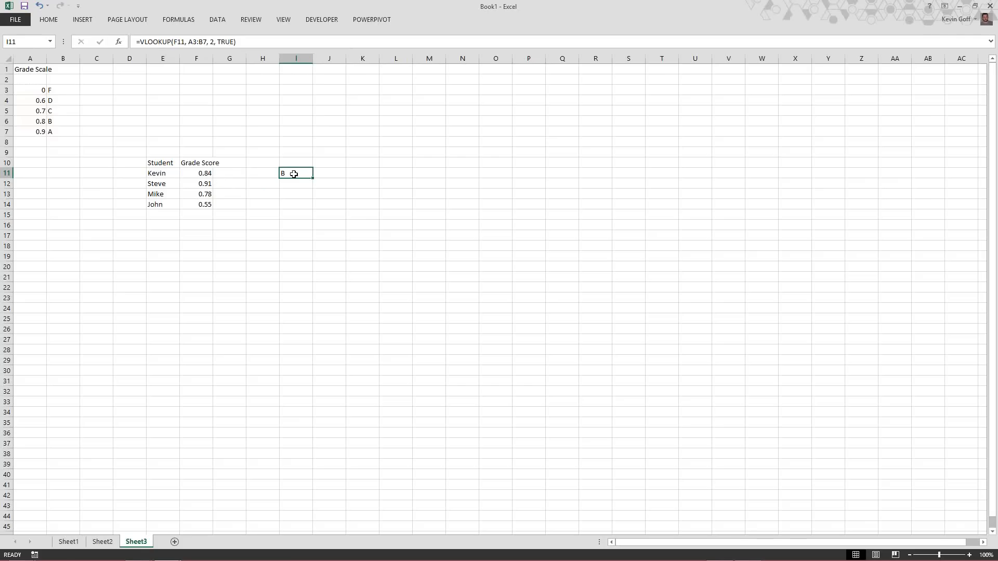
{"action": "key", "text": "ctrl+c"}
{"action": "left_click_drag", "start_coordinate": [292, 185], "coordinate": [292, 203]}
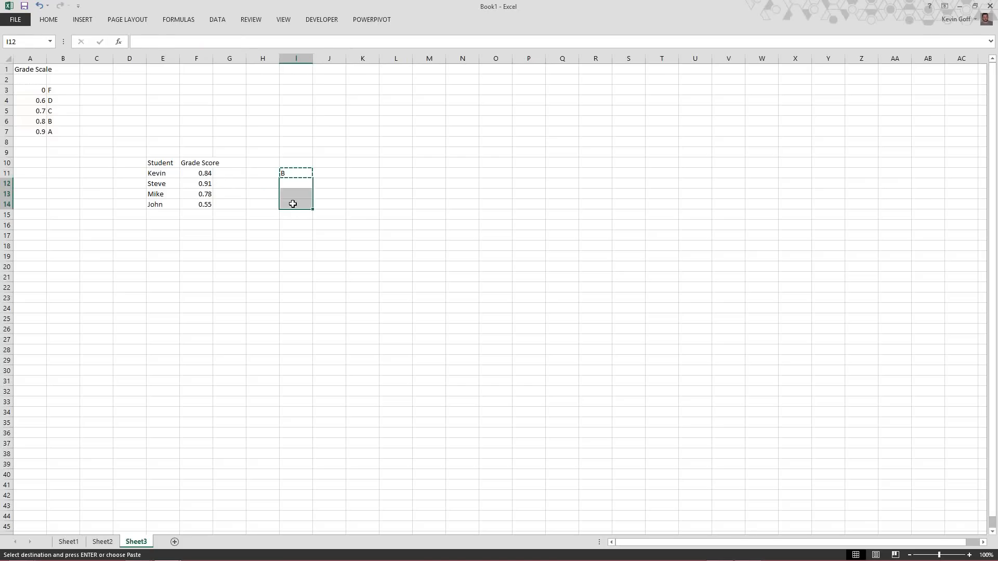
{"action": "key", "text": "ctrl+v"}
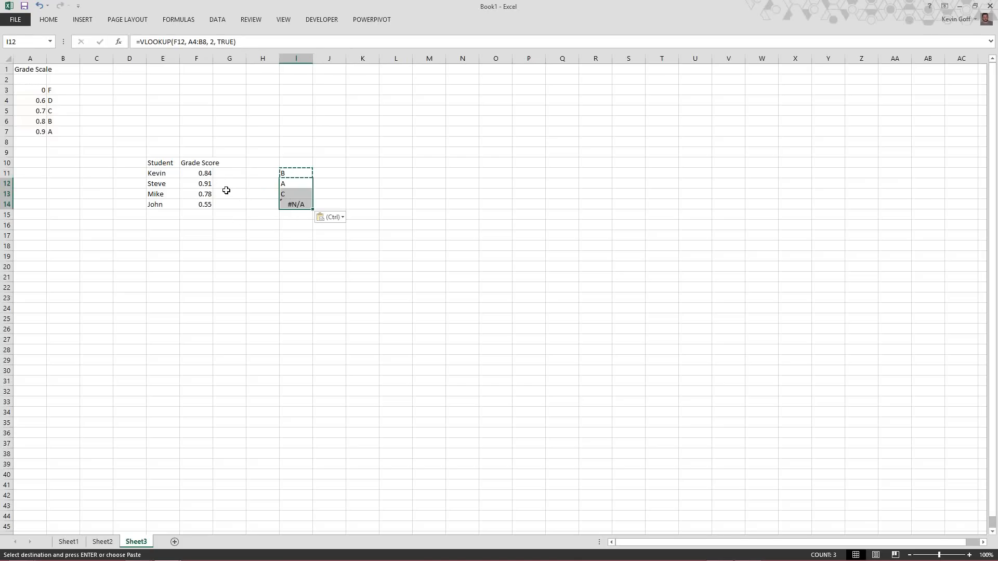
- Check the copied grades in I12 to I14 against each student row and the grade scale in A3:B7
{"action": "left_click", "coordinate": [228, 204]}
{"action": "left_click", "coordinate": [151, 182]}
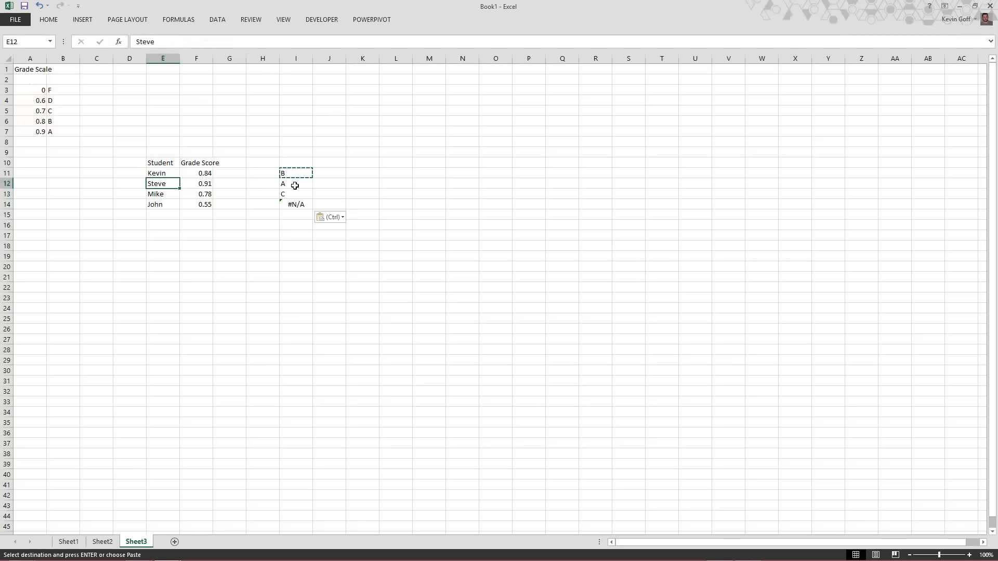
{"action": "left_click", "coordinate": [289, 184]}
{"action": "left_click", "coordinate": [164, 195]}
{"action": "left_click", "coordinate": [289, 194]}
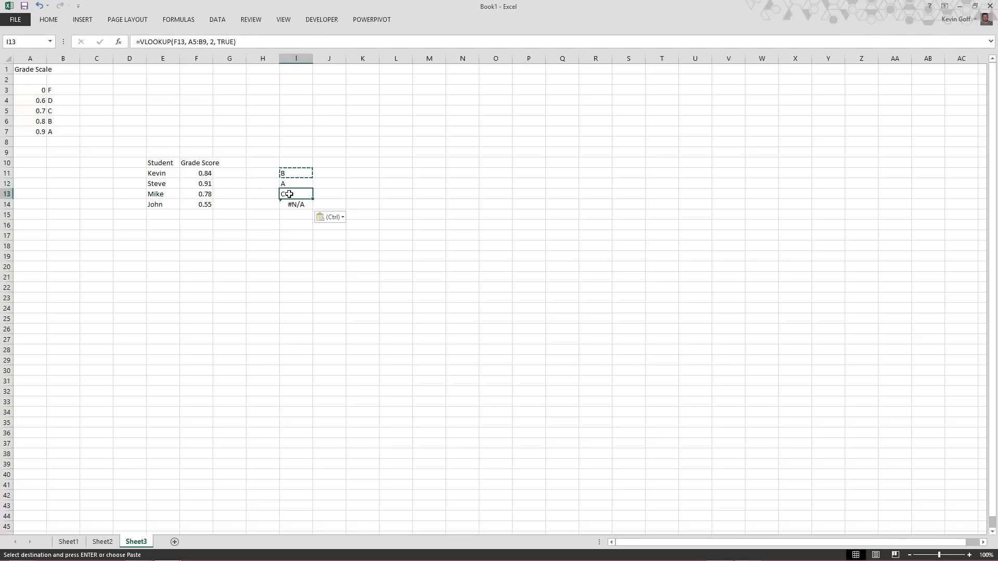
{"action": "left_click", "coordinate": [174, 205]}
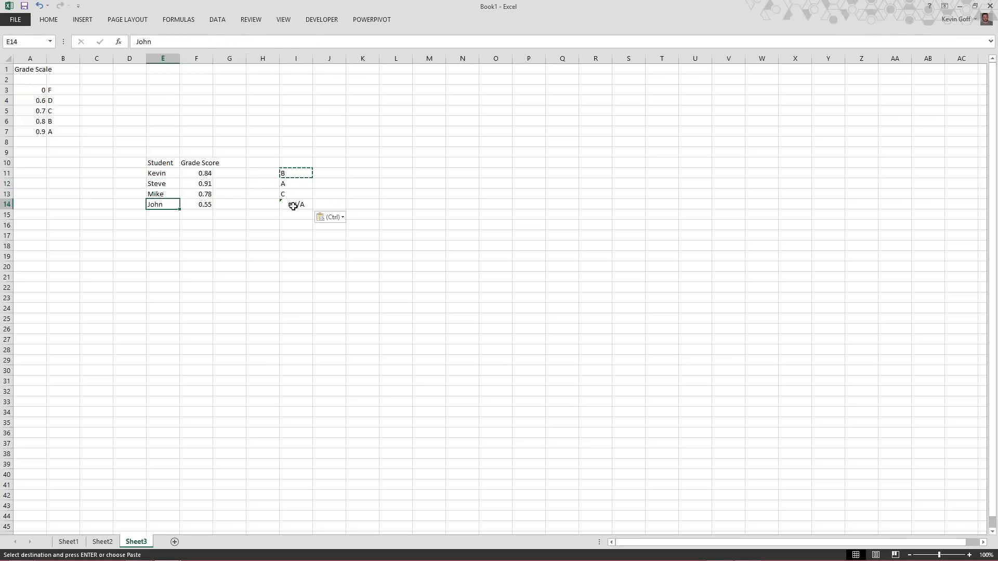
{"action": "left_click", "coordinate": [301, 204]}
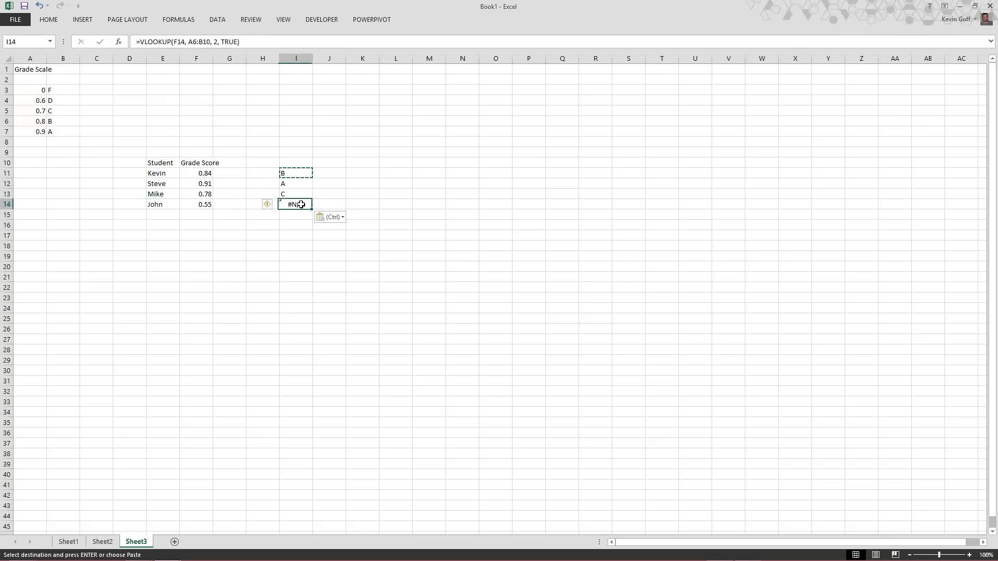
{"action": "left_click", "coordinate": [43, 91]}
{"action": "left_click", "coordinate": [57, 131]}
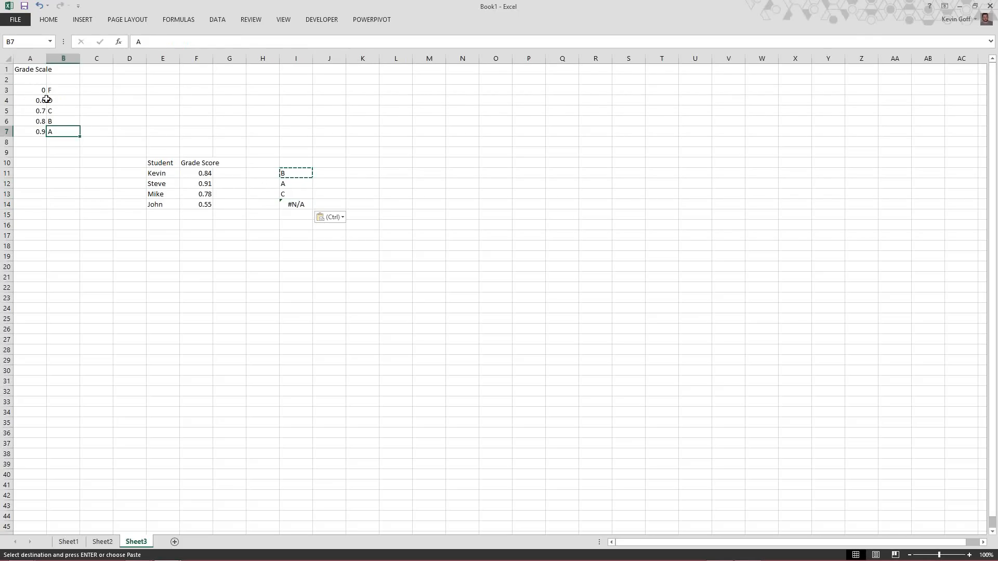
- Compare the table ranges referenced by the VLOOKUP formulas in I11 through I14
{"action": "left_click", "coordinate": [285, 184]}
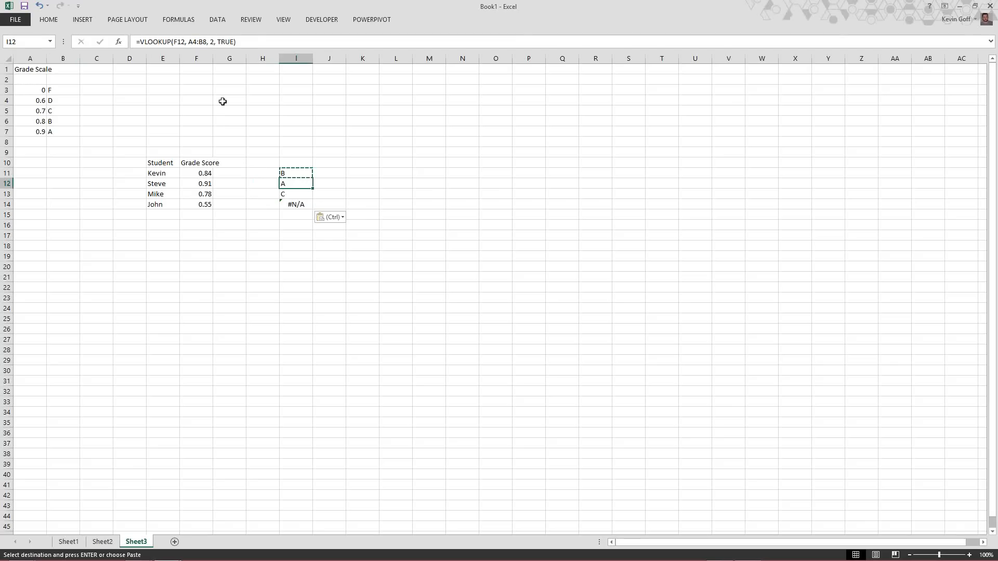
{"action": "left_click", "coordinate": [285, 172]}
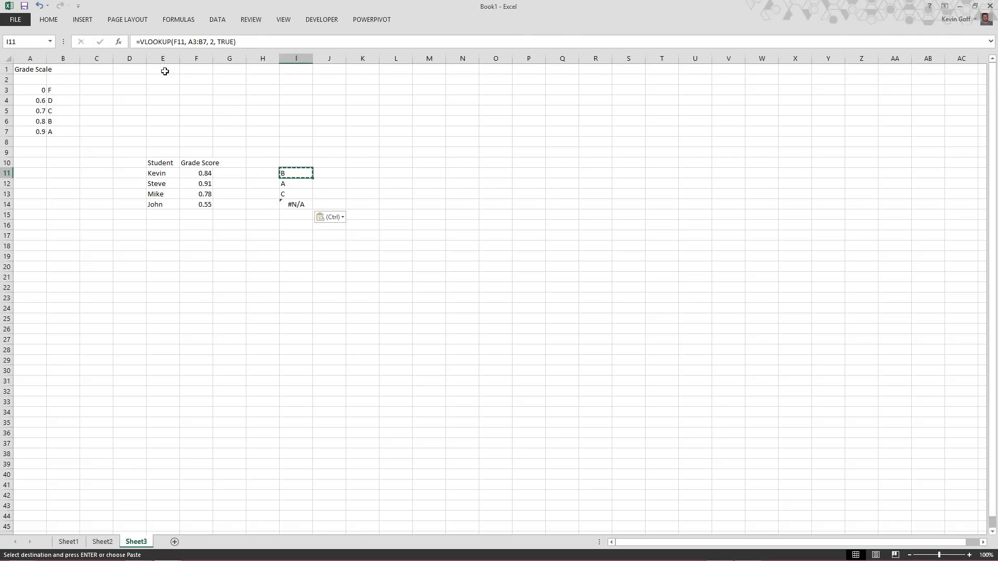
{"action": "left_click", "coordinate": [177, 42]}
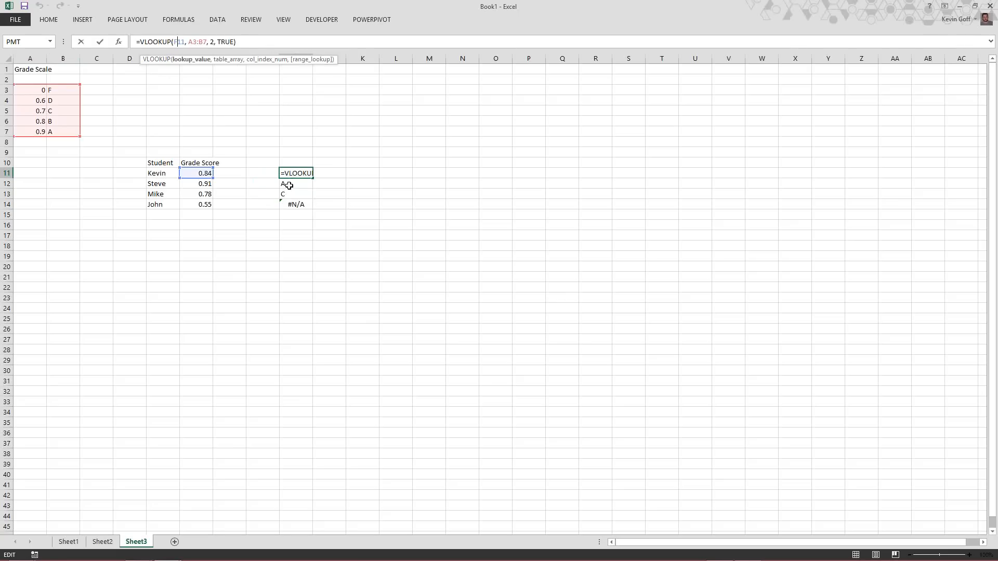
{"action": "key", "text": "Return"}
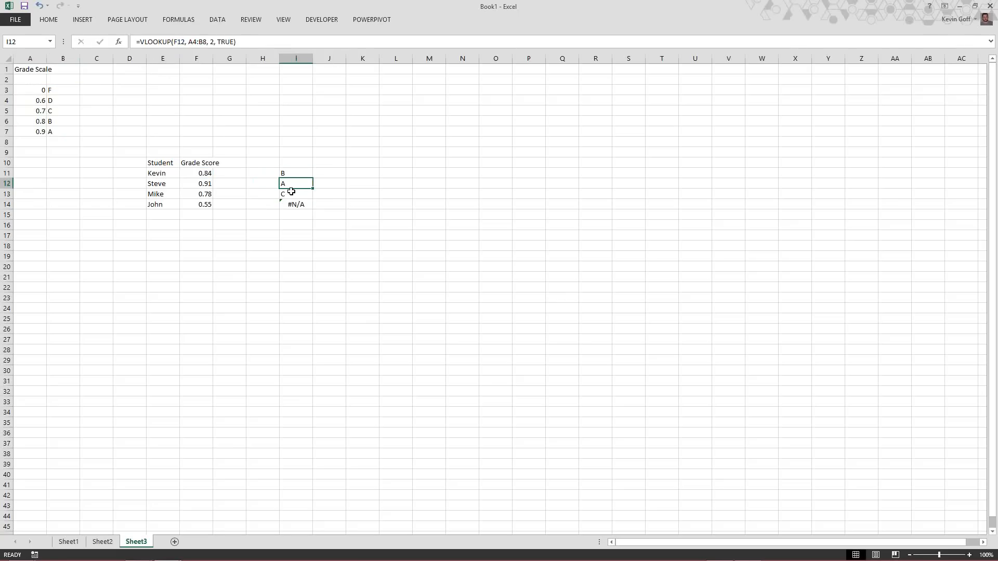
{"action": "left_click", "coordinate": [291, 194]}
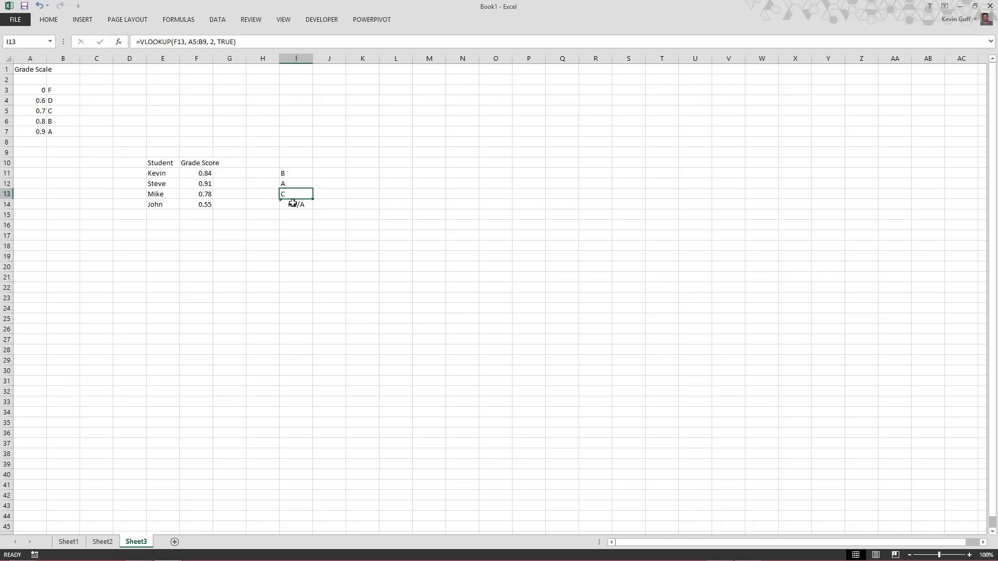
{"action": "left_click", "coordinate": [294, 207]}
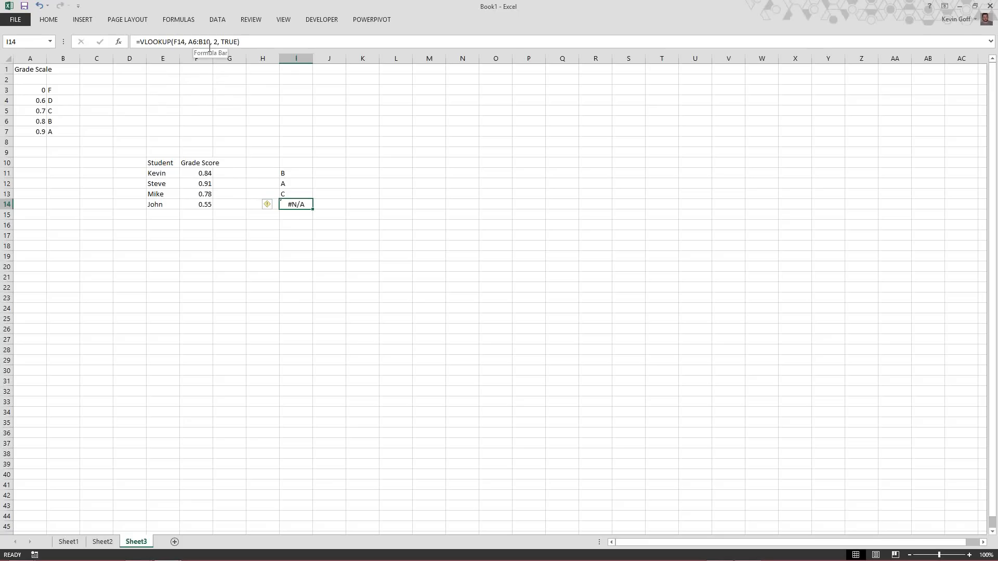
- Select K11, switch to the PowerPoint slide show to review the Named Ranges slide, and return to the Excel workbook
{"action": "left_click", "coordinate": [355, 173]}
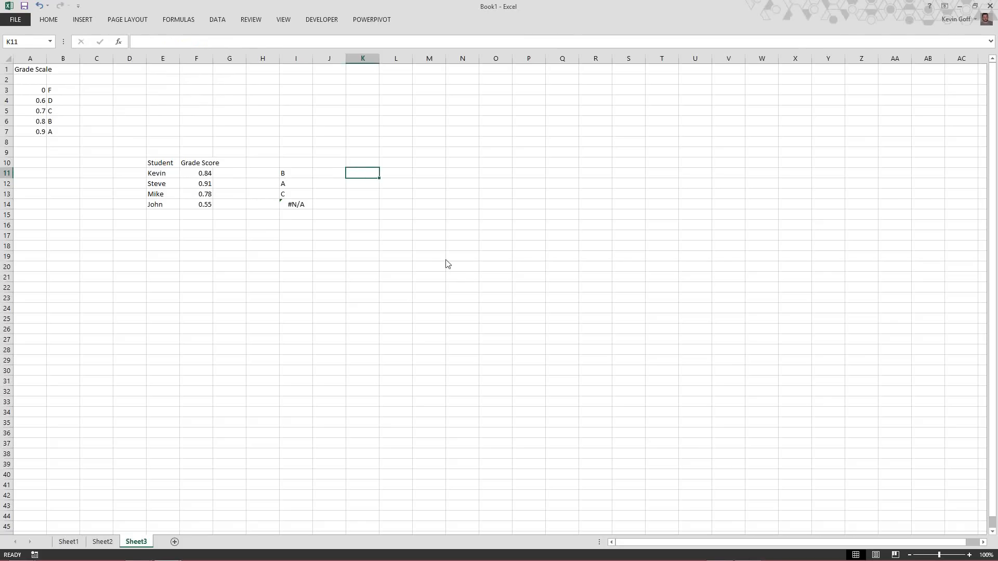
{"action": "key", "text": "alt+Tab"}
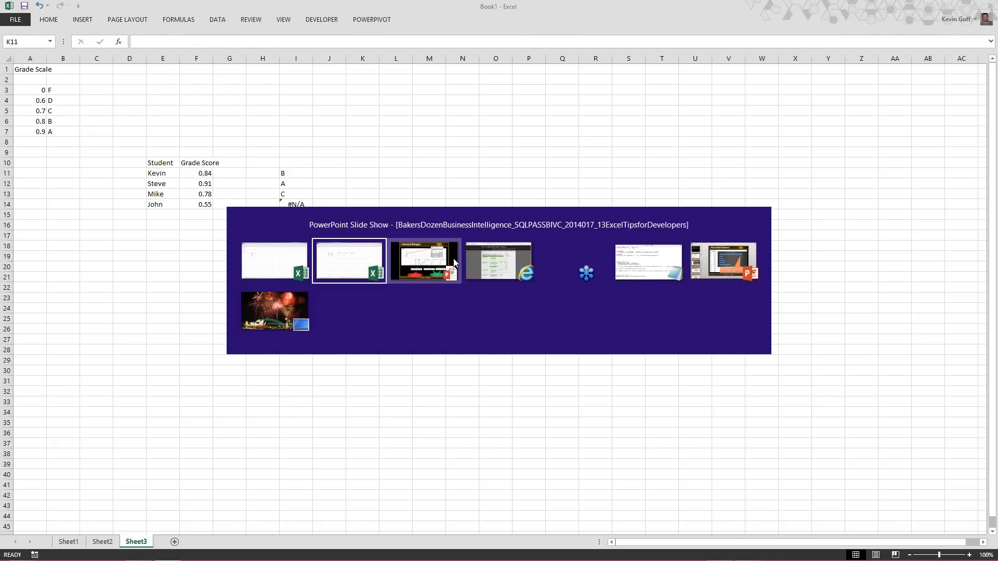
{"action": "left_click", "coordinate": [453, 263]}
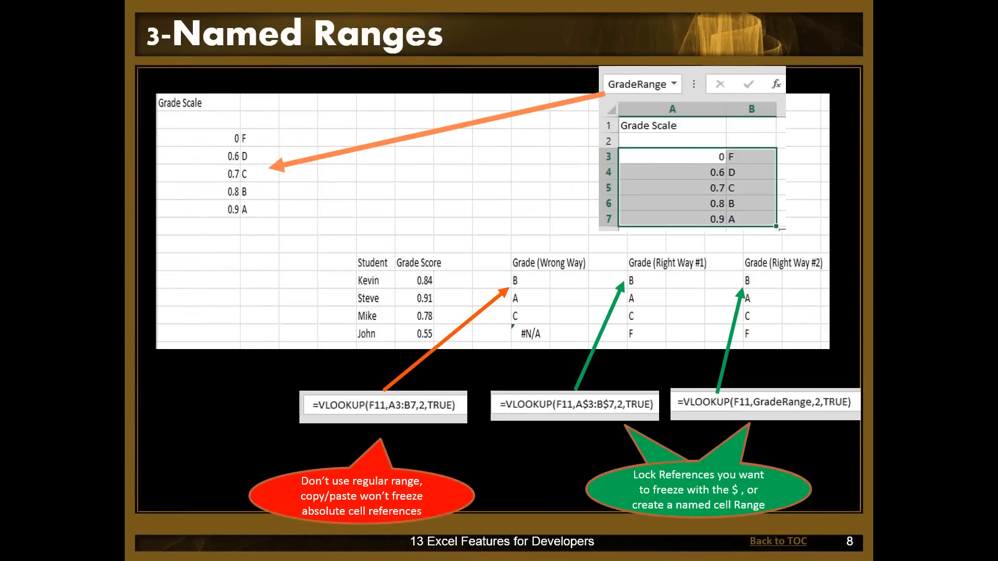
{"action": "key", "text": "alt+Tab"}
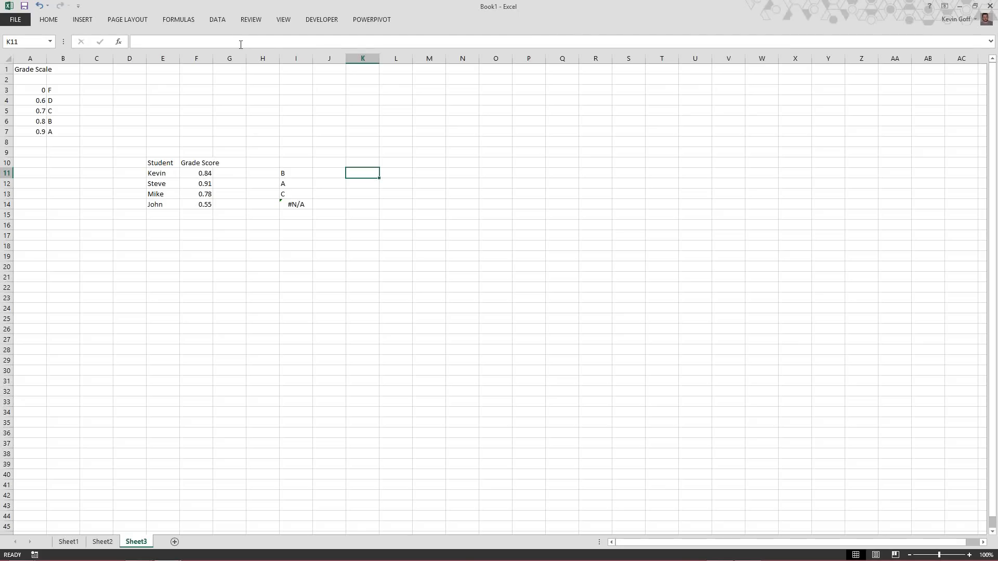
- Start a VLOOKUP formula in K11 with F11 as the lookup value and A3:B7 as the table array
{"action": "type", "text": "=v;"}
{"action": "key", "text": "BackSpace"}
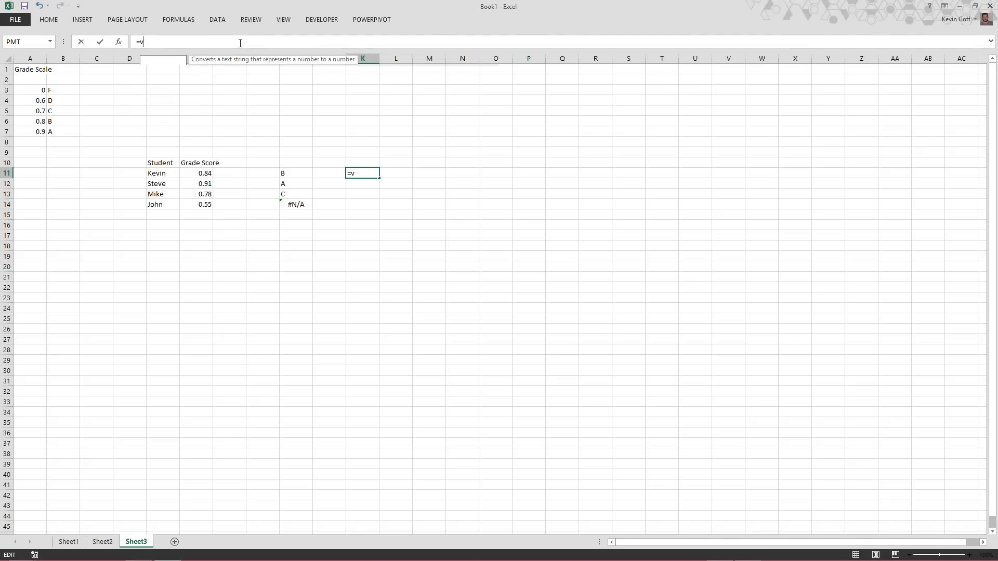
{"action": "type", "text": "lookup("}
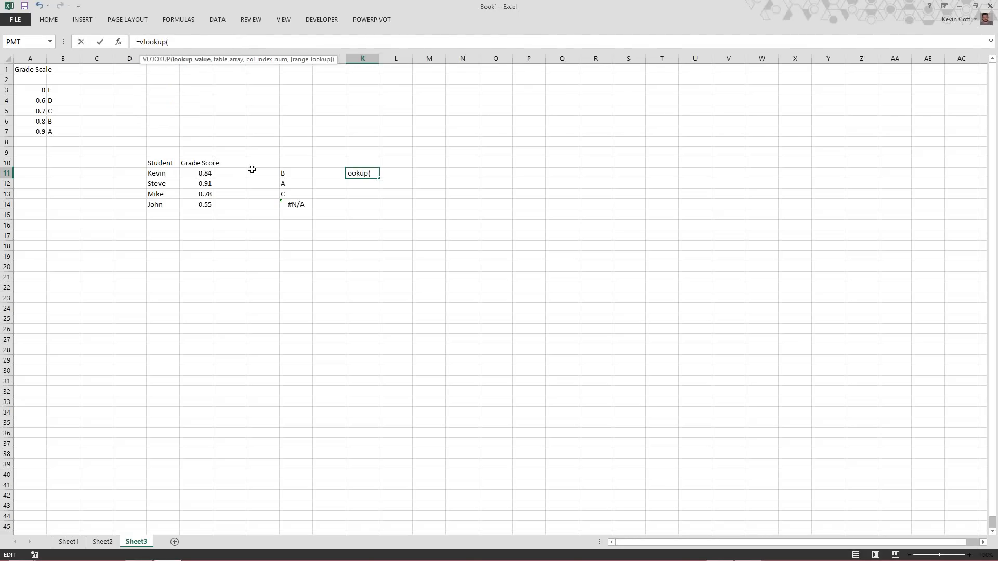
{"action": "left_click", "coordinate": [204, 173]}
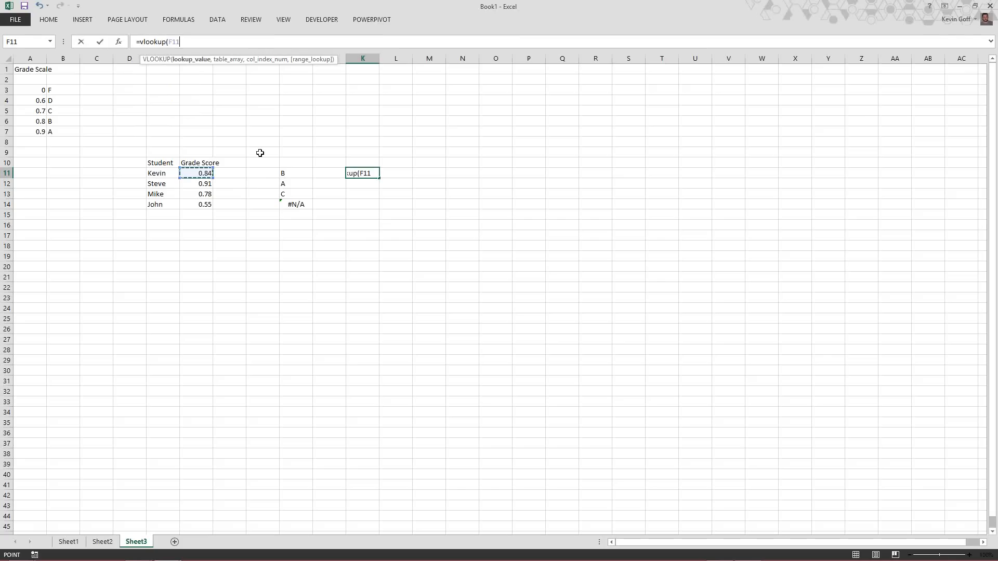
{"action": "left_click", "coordinate": [234, 42]}
{"action": "type", "text": ","}
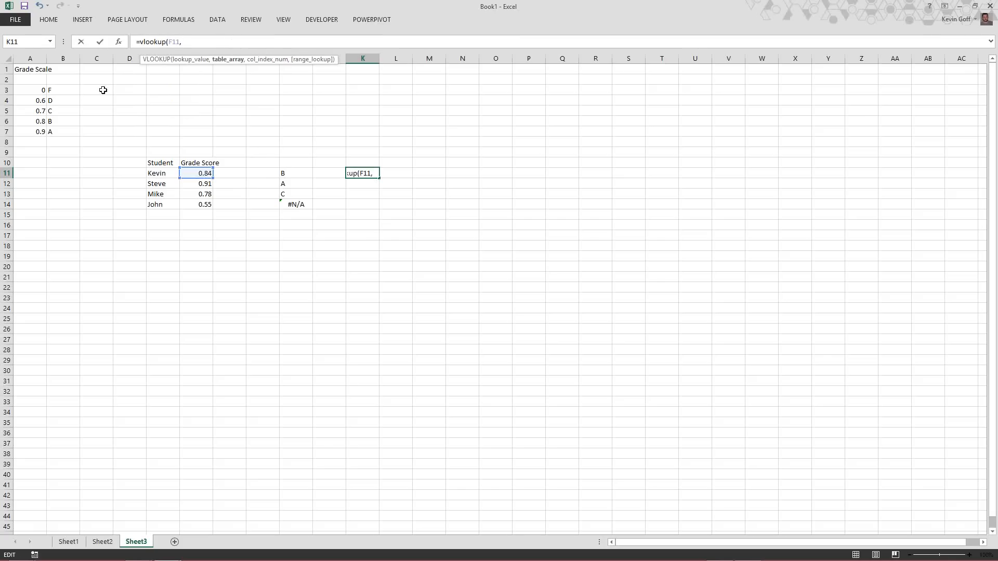
{"action": "left_click", "coordinate": [42, 91]}
{"action": "left_click_drag", "start_coordinate": [69, 124], "coordinate": [68, 132]}
{"action": "left_click", "coordinate": [198, 48]}
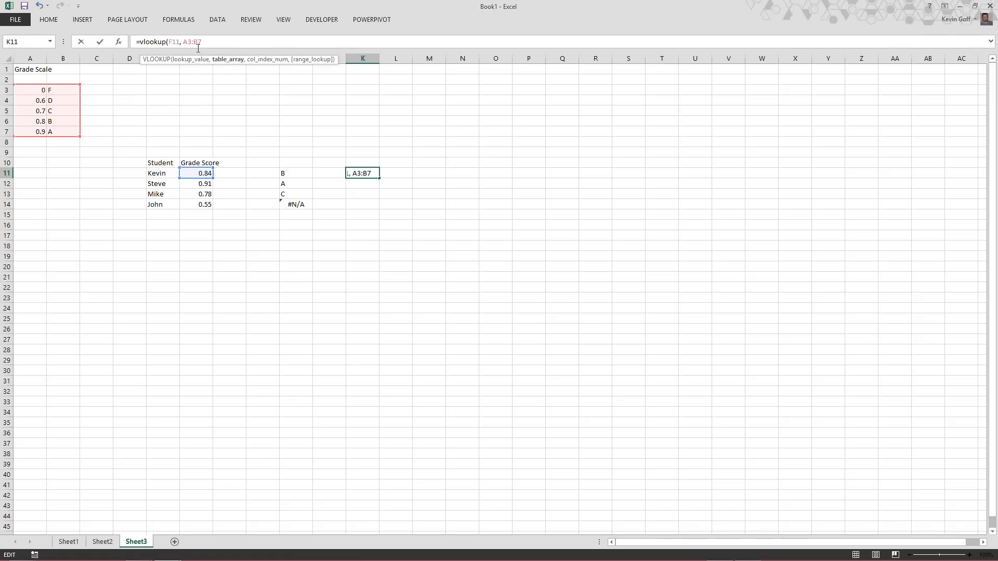
- Lock the table rows as A$3:B$7 in the K11 formula, and finish it with column 2 and true
{"action": "type", "text": "$"}
{"action": "left_click", "coordinate": [196, 42]}
{"action": "type", "text": "$7, 2"}
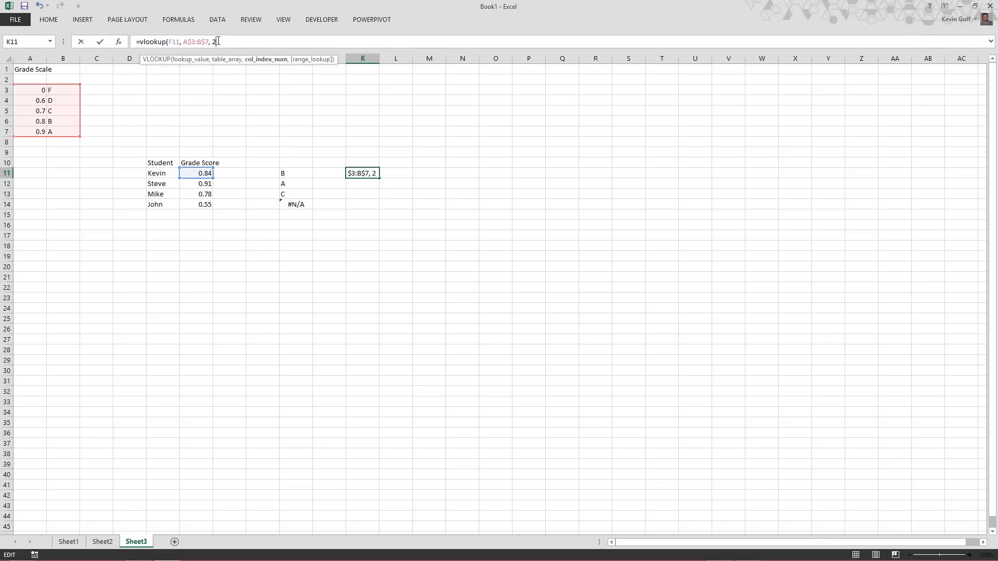
{"action": "type", "text": ", true)"}
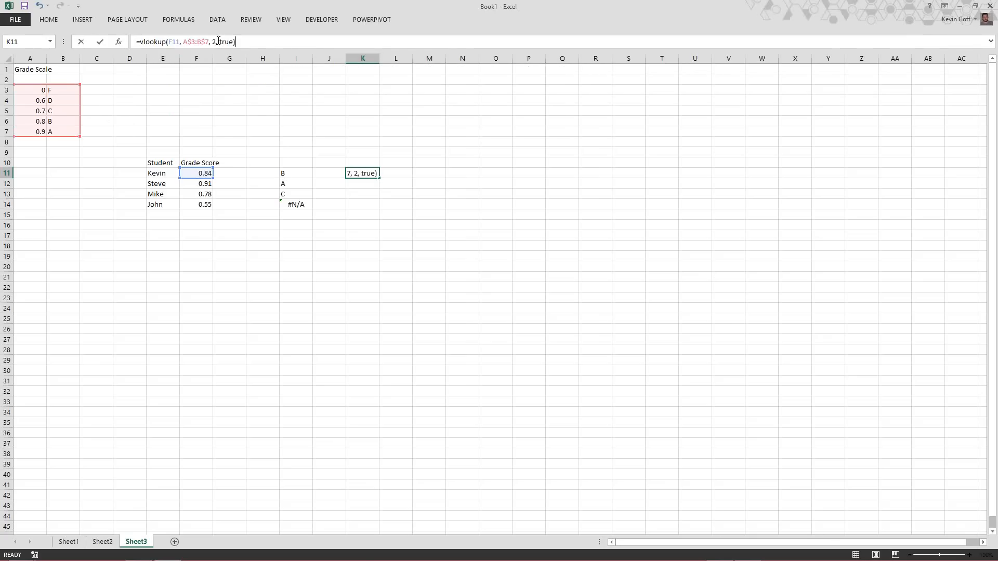
{"action": "key", "text": "Return"}
- Copy the row-locked VLOOKUP formula from K11 into K12
{"action": "left_click", "coordinate": [358, 172]}
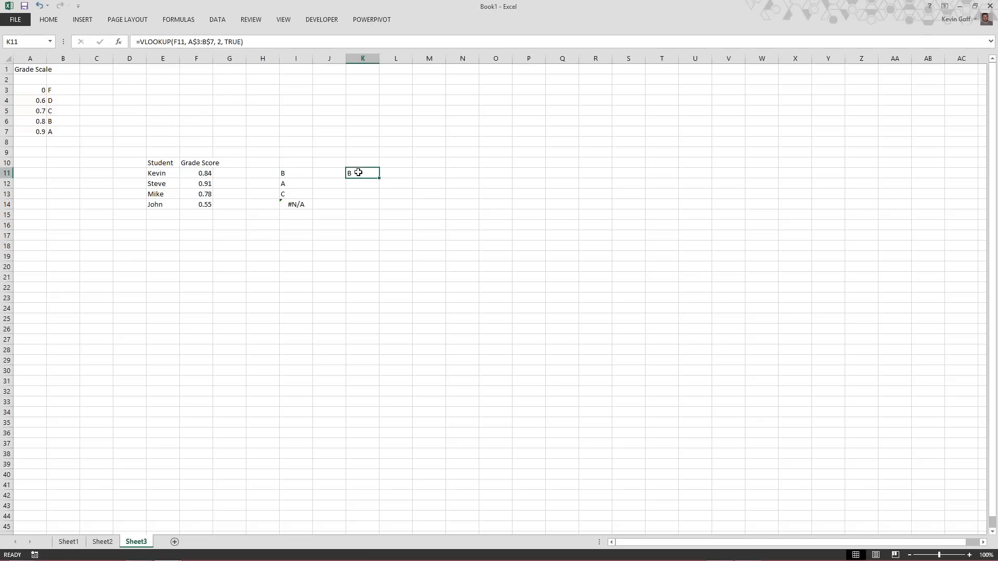
{"action": "key", "text": "ctrl+c"}
{"action": "key", "text": "Down"}
{"action": "key", "text": "ctrl+v"}
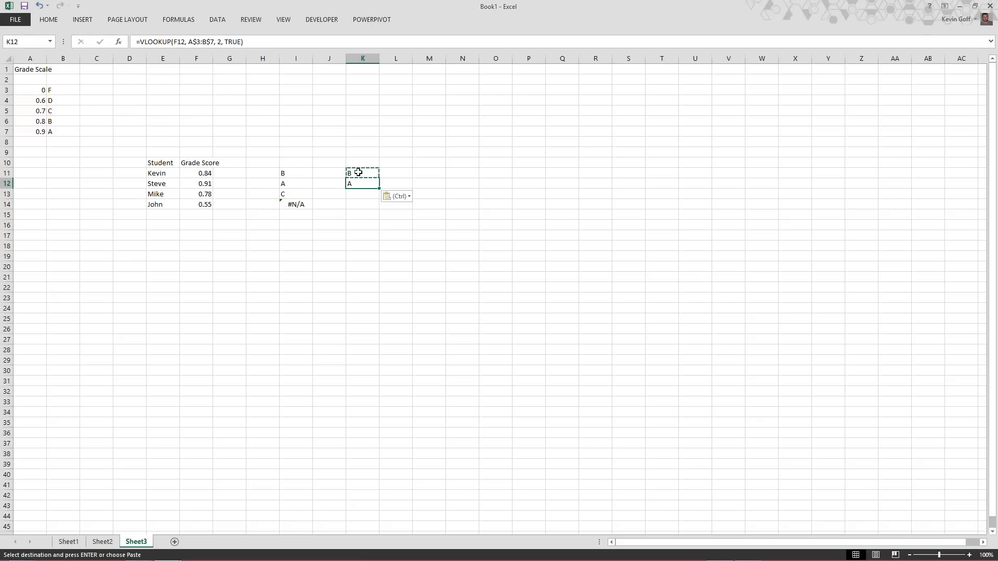
- Paste the row-locked VLOOKUP formula copied from K11 into K13 and K14
{"action": "key", "text": "Down"}
{"action": "key", "text": "ctrl+v"}
{"action": "key", "text": "Down"}
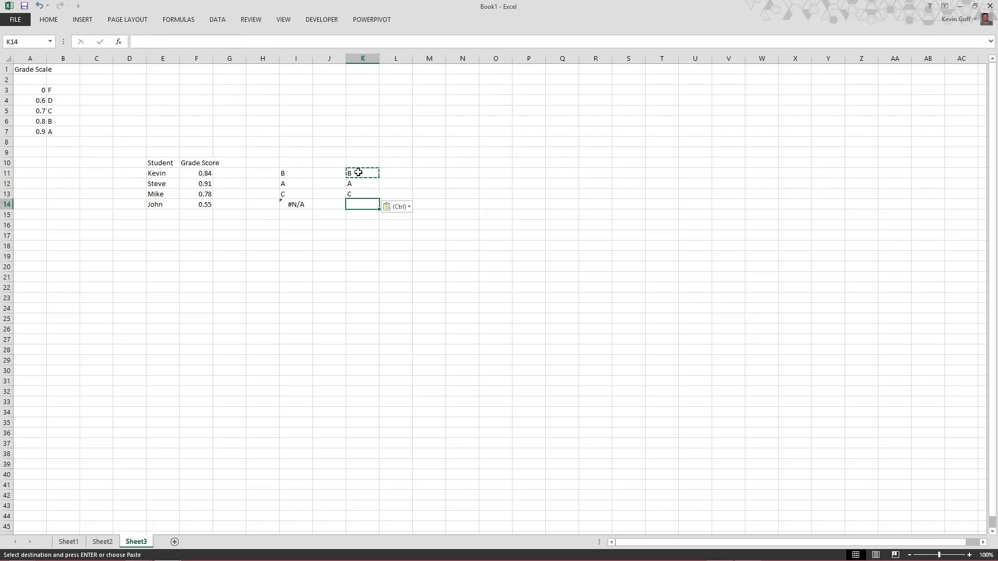
{"action": "key", "text": "ctrl+v"}
{"action": "key", "text": "Down"}
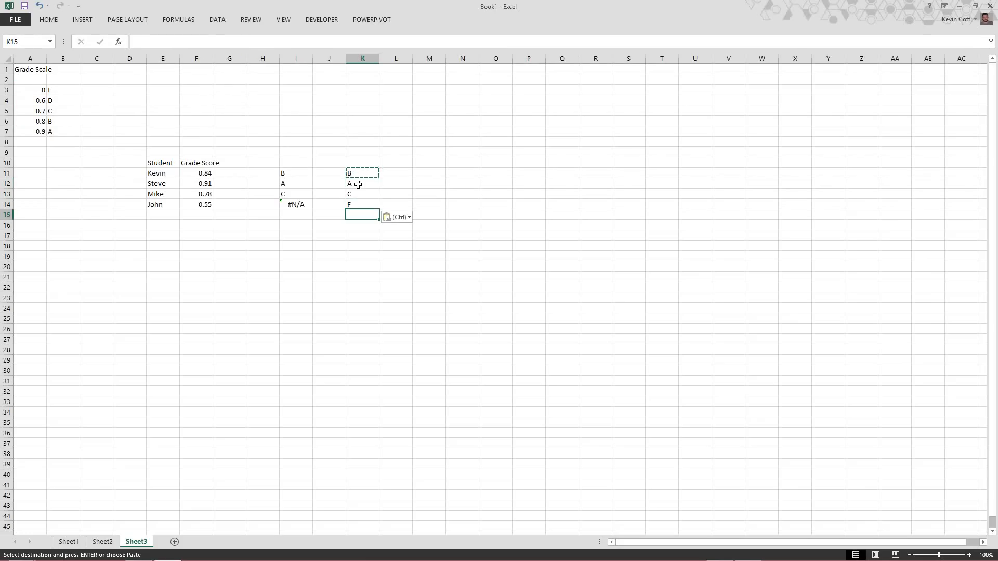
- Compare the row-locked formulas in K12:K14 with the unlocked ones in column I and the grade scale starting at A3
{"action": "left_click", "coordinate": [358, 184]}
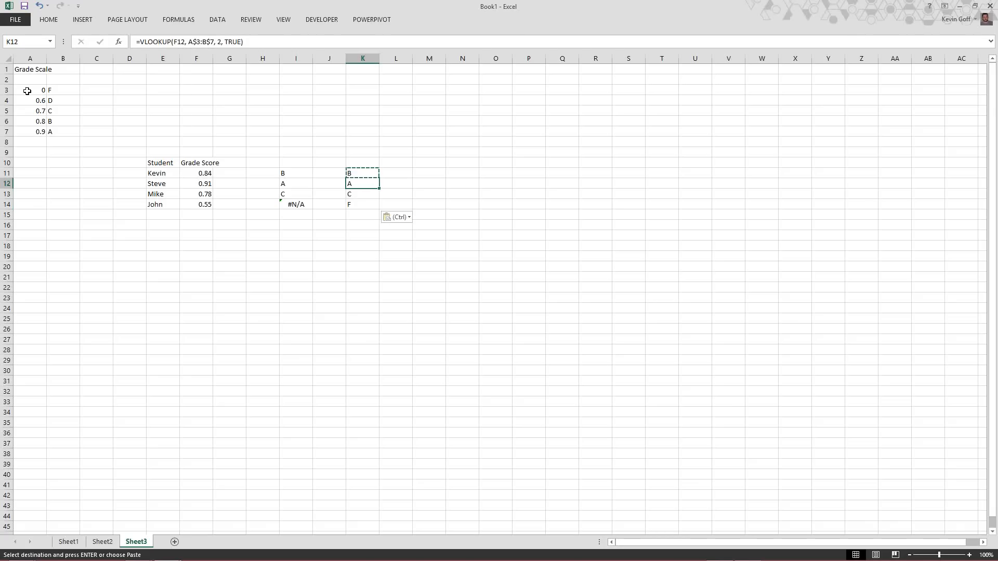
{"action": "left_click", "coordinate": [361, 196]}
{"action": "left_click", "coordinate": [354, 204]}
{"action": "left_click", "coordinate": [294, 186]}
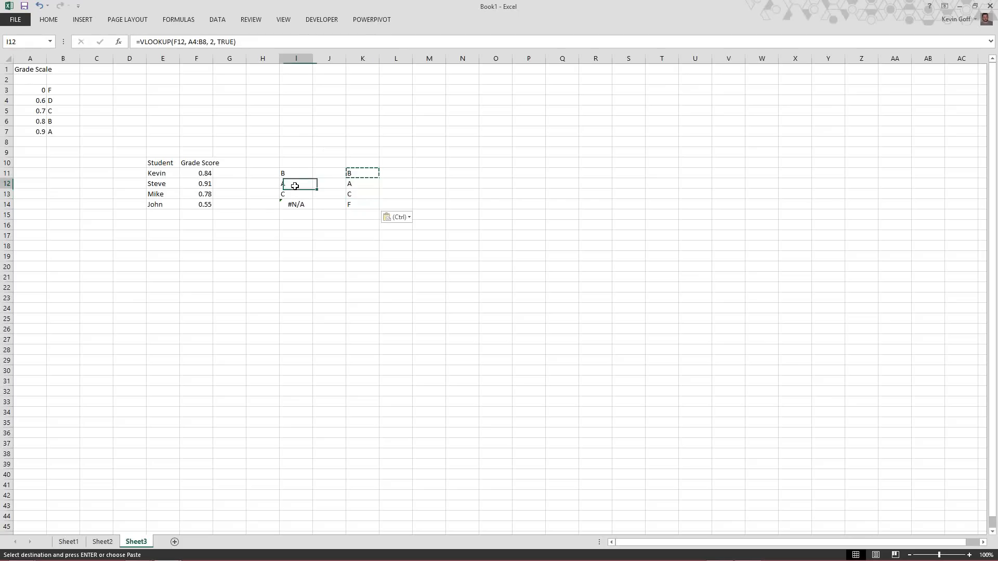
{"action": "left_click", "coordinate": [362, 189]}
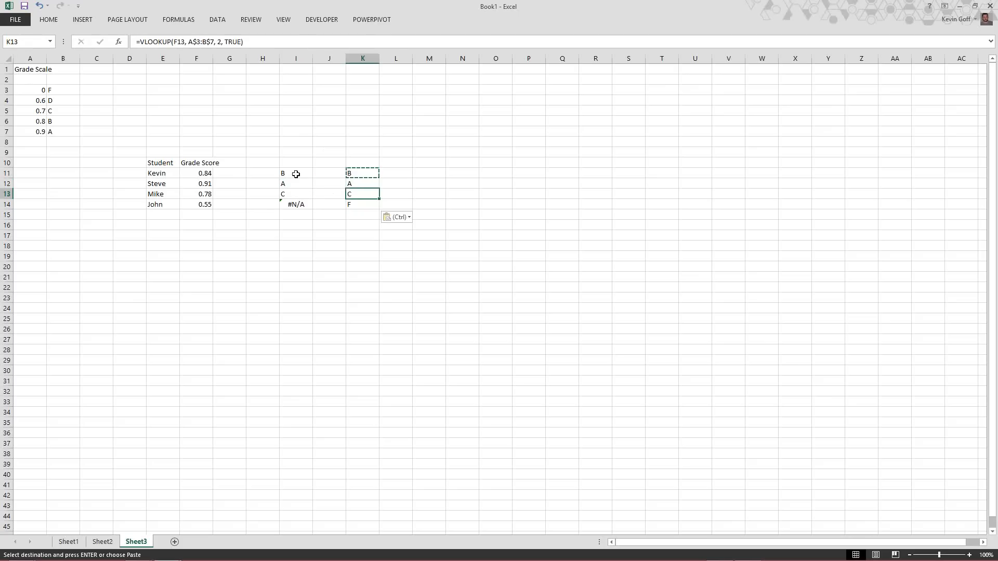
{"action": "left_click", "coordinate": [294, 172]}
{"action": "left_click", "coordinate": [30, 88]}
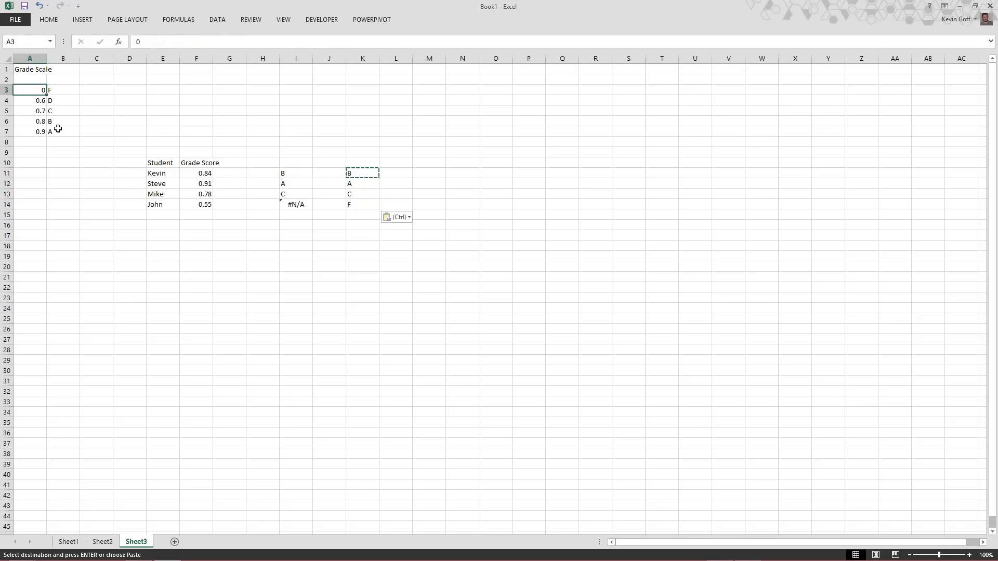
{"action": "left_click", "coordinate": [360, 184]}
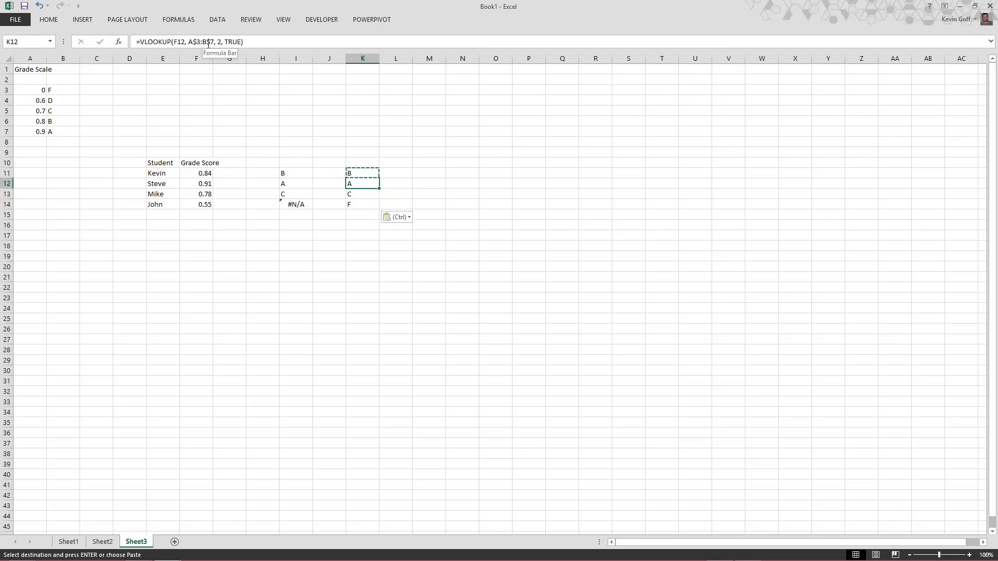
- Switch to the PowerPoint slide show to review the named-range approach, and return to the Excel workbook
{"action": "left_click", "coordinate": [455, 173]}
{"action": "key", "text": "alt+Tab"}
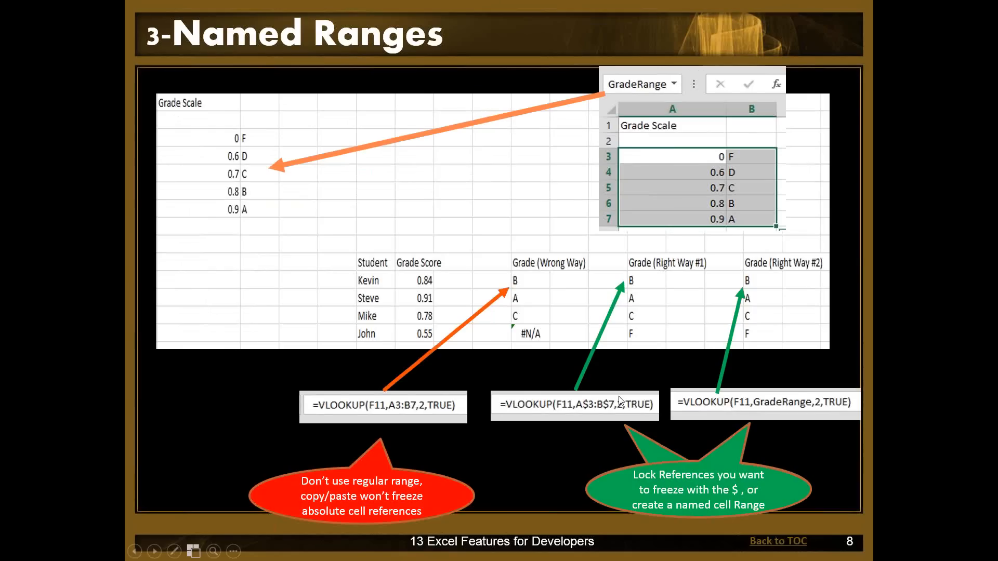
{"action": "key", "text": "alt+Tab"}
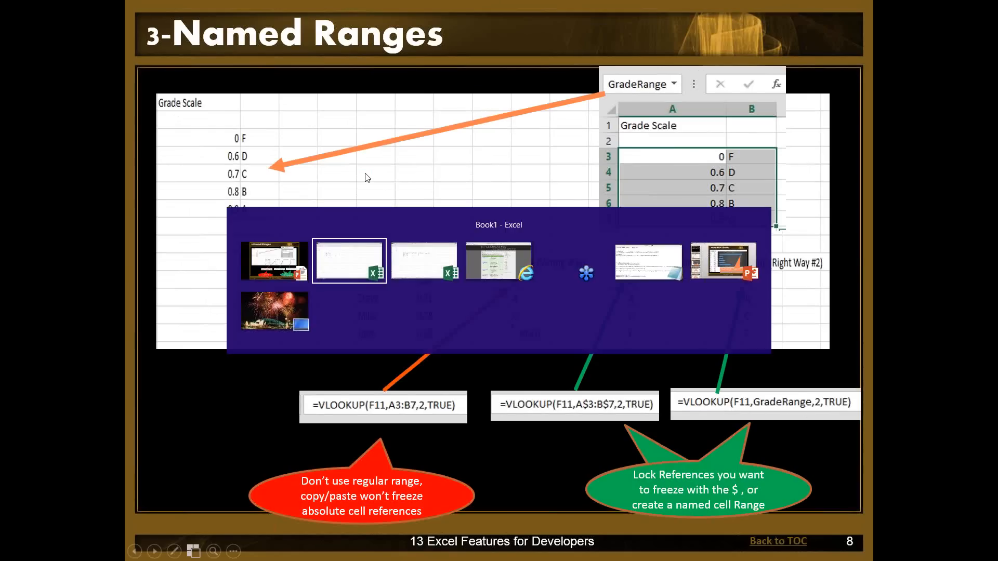
- Name the grade scale range A3:B7 GradeRange
{"action": "left_click", "coordinate": [28, 90]}
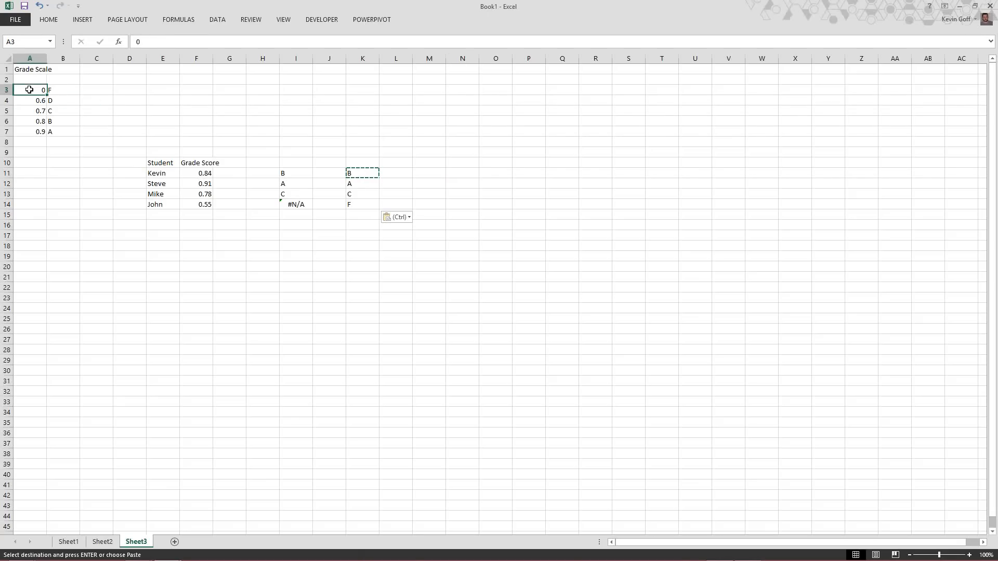
{"action": "left_click", "coordinate": [65, 131], "text": "shift"}
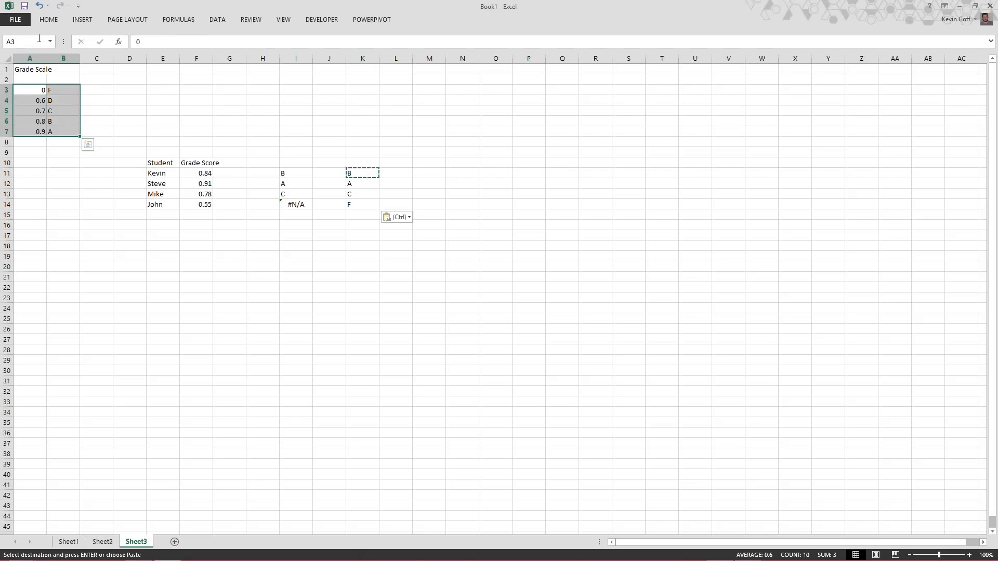
{"action": "left_click", "coordinate": [35, 40]}
{"action": "type", "text": "GradeR"}
{"action": "type", "text": "ange"}
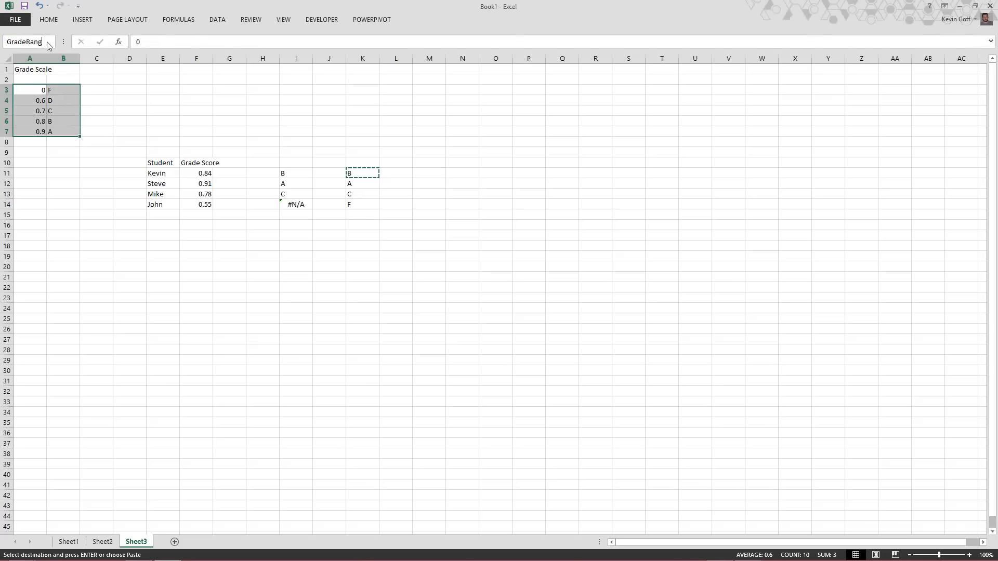
{"action": "key", "text": "Return"}
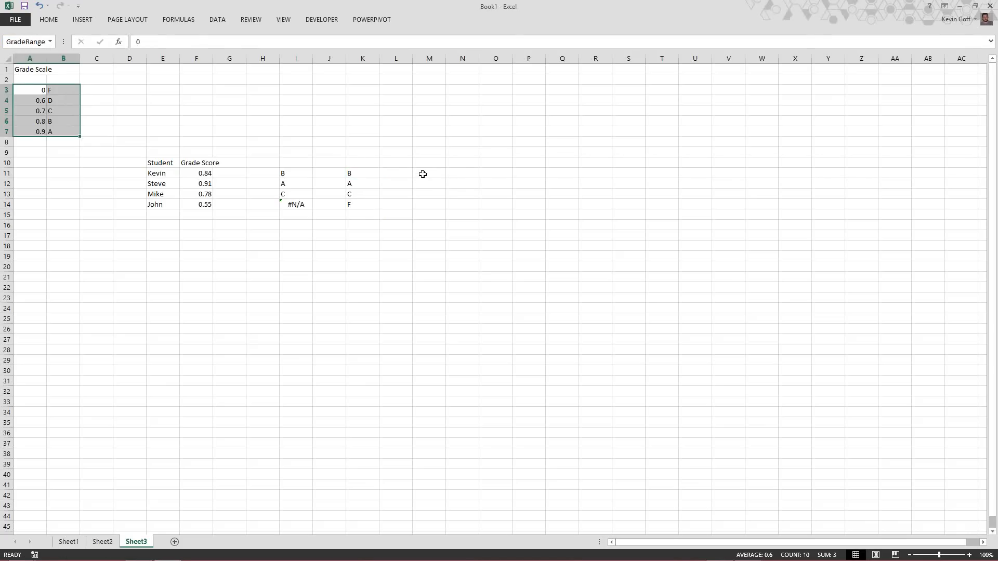
- Enter a VLOOKUP formula in M11 with lookup value F11, table array GradeRange, column 2 and true
{"action": "left_click", "coordinate": [425, 172]}
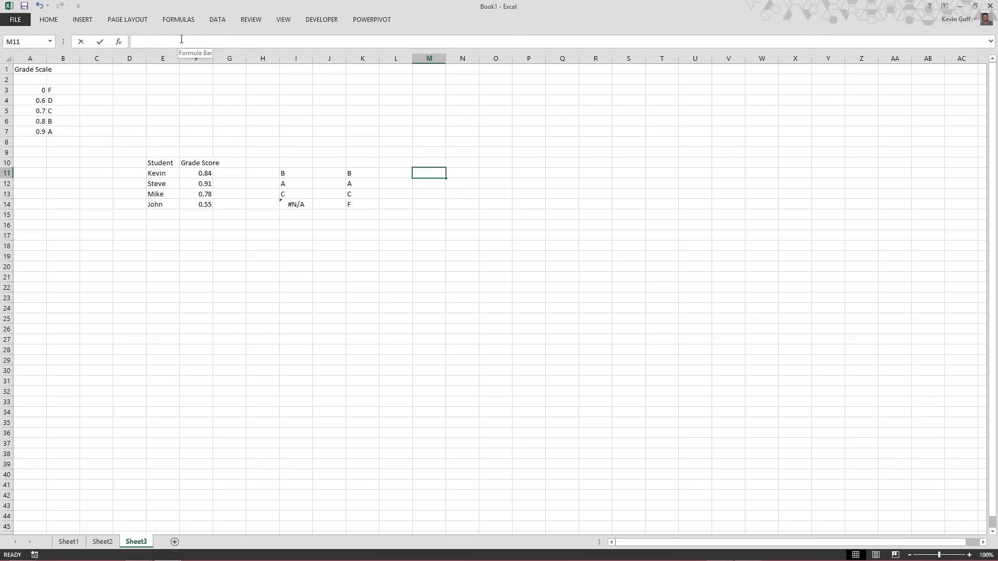
{"action": "left_click", "coordinate": [183, 42]}
{"action": "type", "text": "=v"}
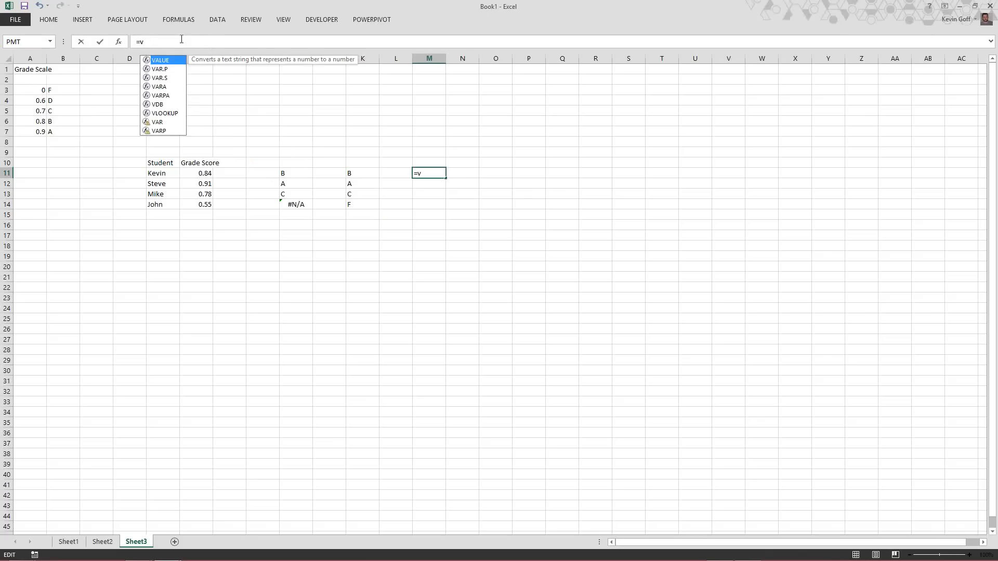
{"action": "type", "text": "lookup("}
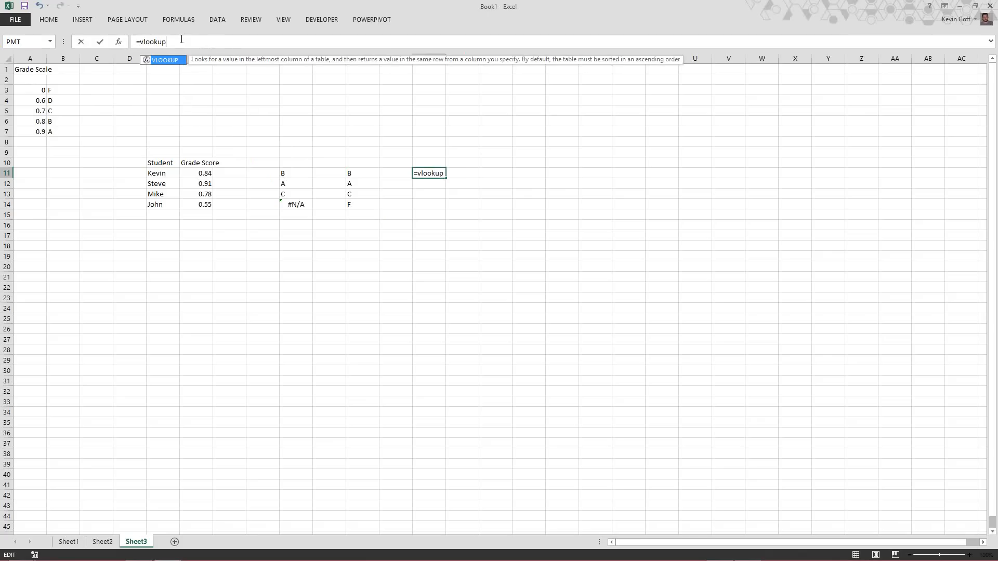
{"action": "left_click", "coordinate": [193, 174]}
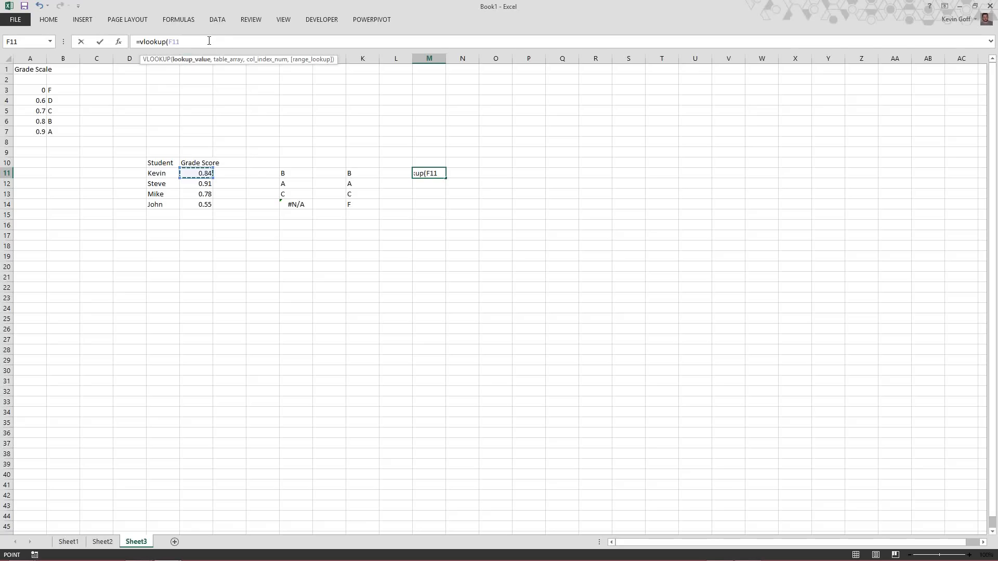
{"action": "type", "text": ", Gr"}
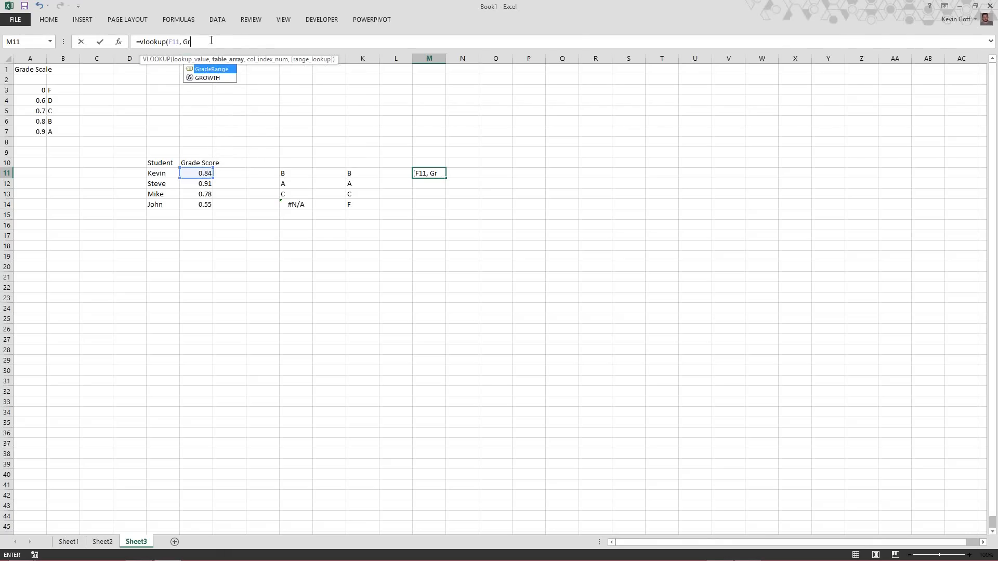
{"action": "key", "text": "Tab"}
{"action": "type", "text": ", "}
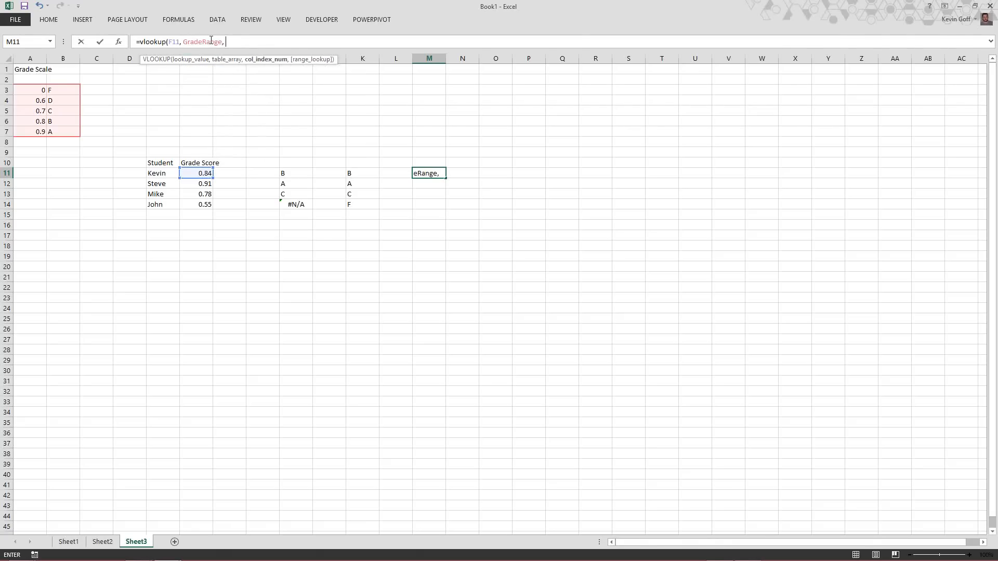
{"action": "type", "text": "2, true)"}
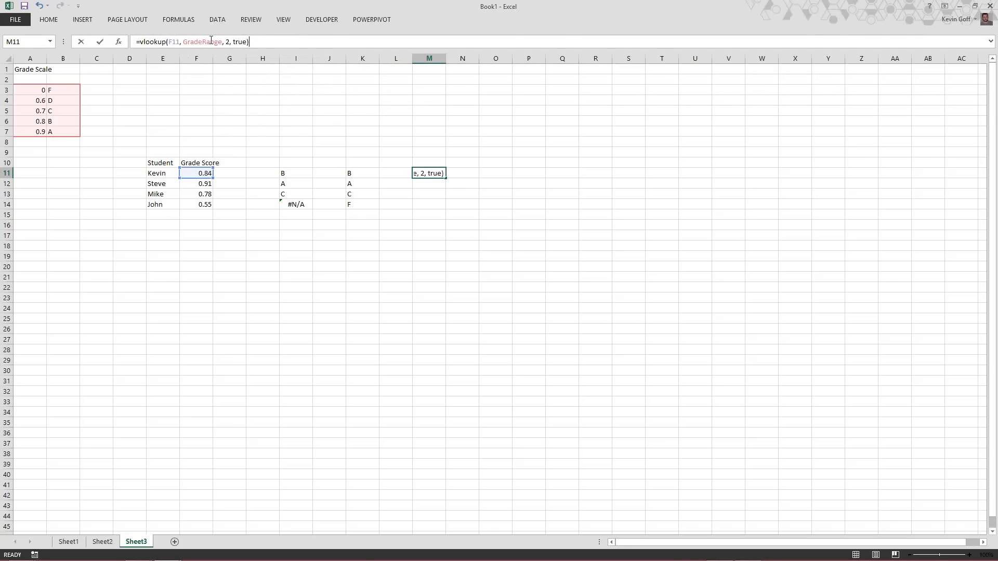
{"action": "key", "text": "ctrl+Return"}
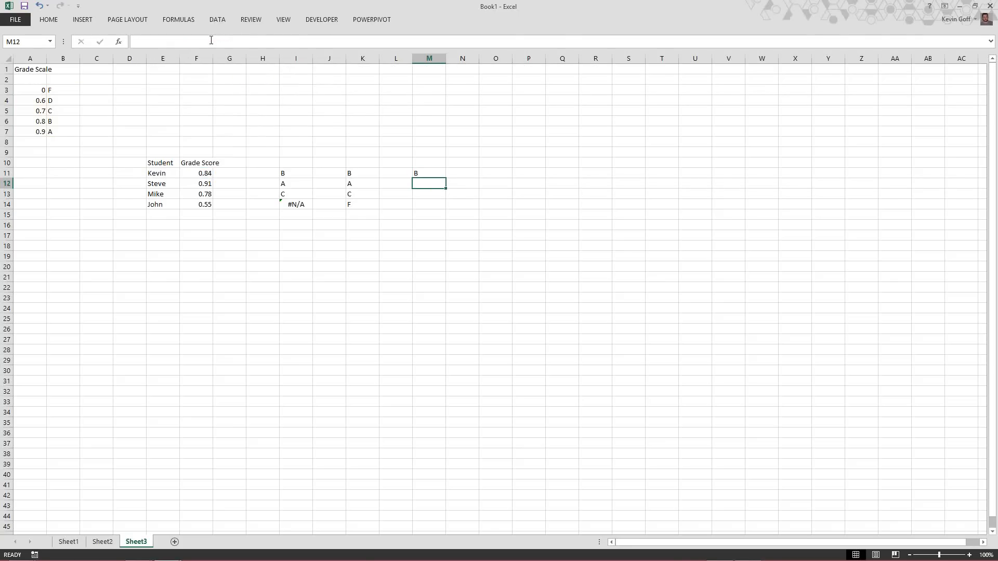
- Copy the named-range VLOOKUP formula from M11 into M12:M14
{"action": "key", "text": "ctrl+c"}
{"action": "key", "text": "Down"}
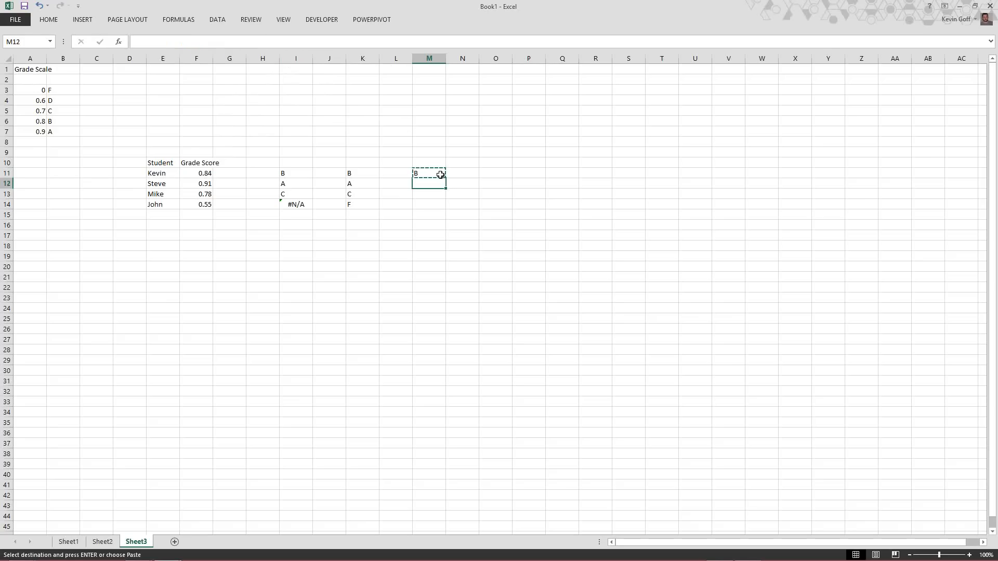
{"action": "key", "text": "shift+Down"}
{"action": "key", "text": "shift+Down"}
{"action": "key", "text": "ctrl+v"}
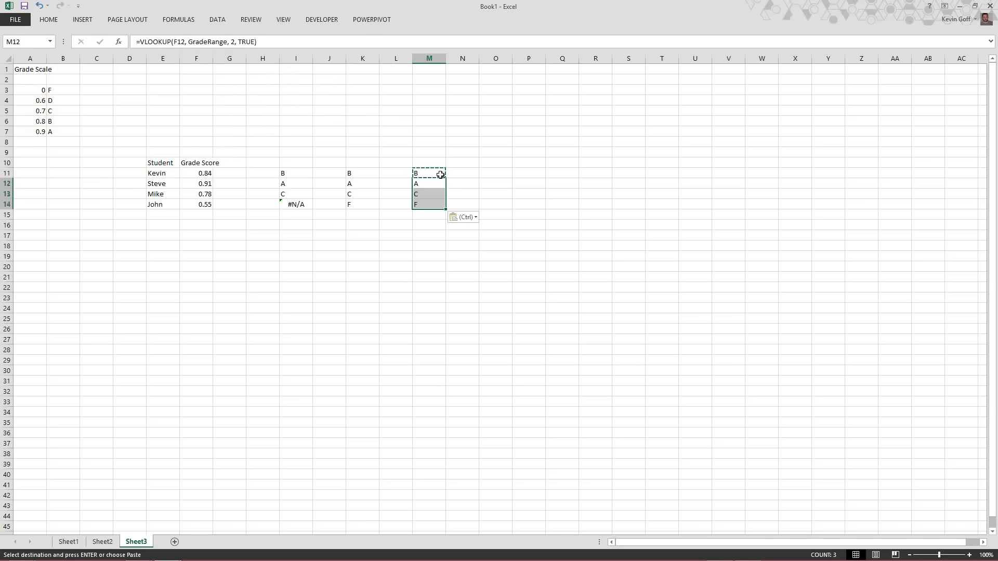
{"action": "key", "text": "Down"}
{"action": "key", "text": "Down"}
{"action": "key", "text": "Down"}
{"action": "key", "text": "Down"}
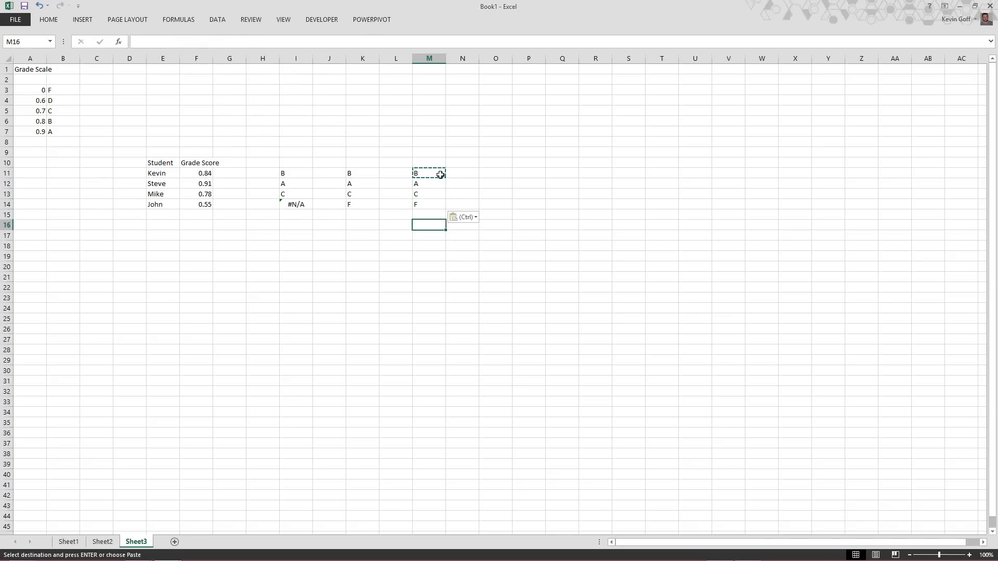
- Compare the unlocked, row-locked and named-range lookup formulas in I11, K11 and M11, and check K14
{"action": "left_click", "coordinate": [296, 174]}
{"action": "left_click", "coordinate": [357, 173]}
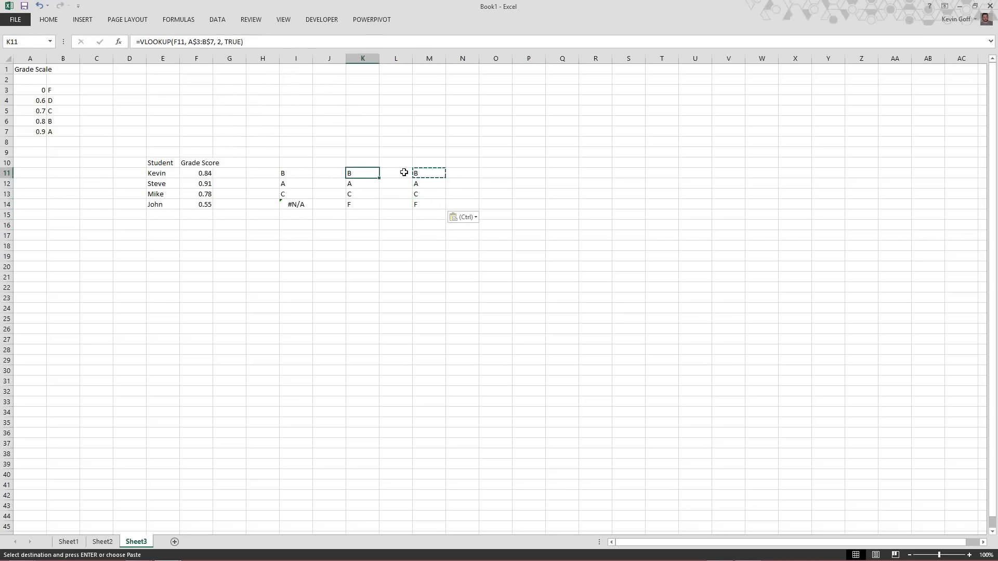
{"action": "left_click", "coordinate": [423, 172]}
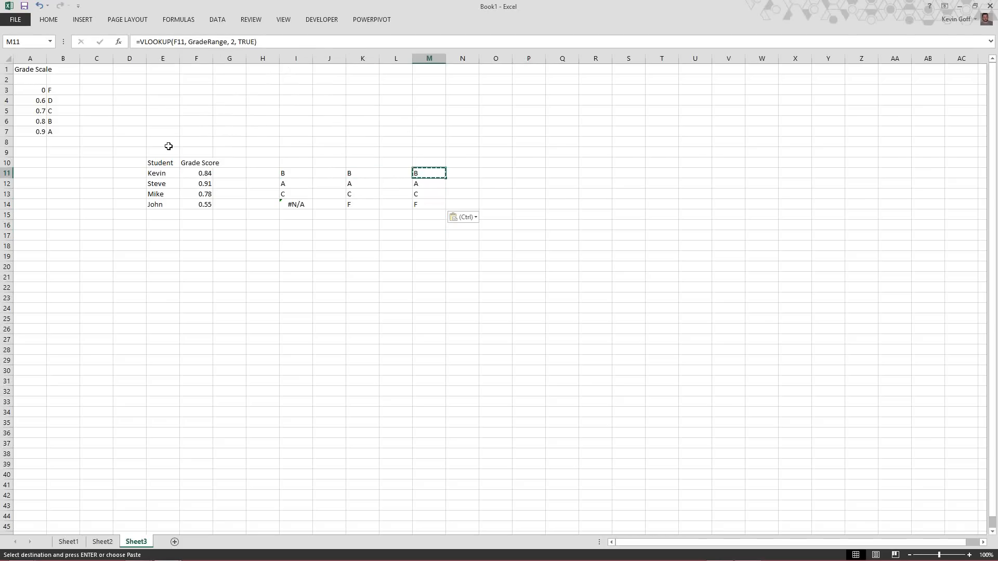
{"action": "left_click", "coordinate": [369, 174]}
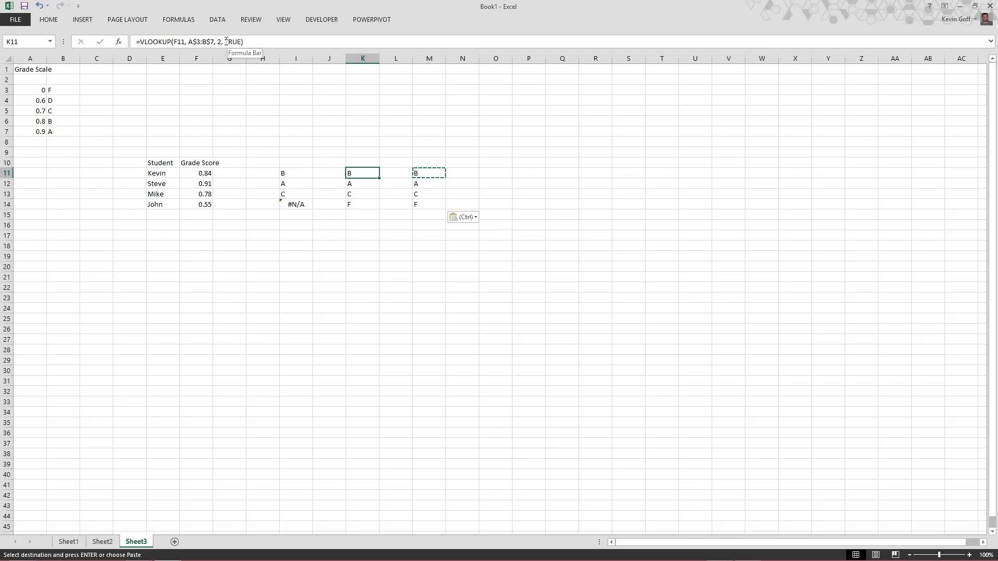
{"action": "left_click", "coordinate": [359, 204]}
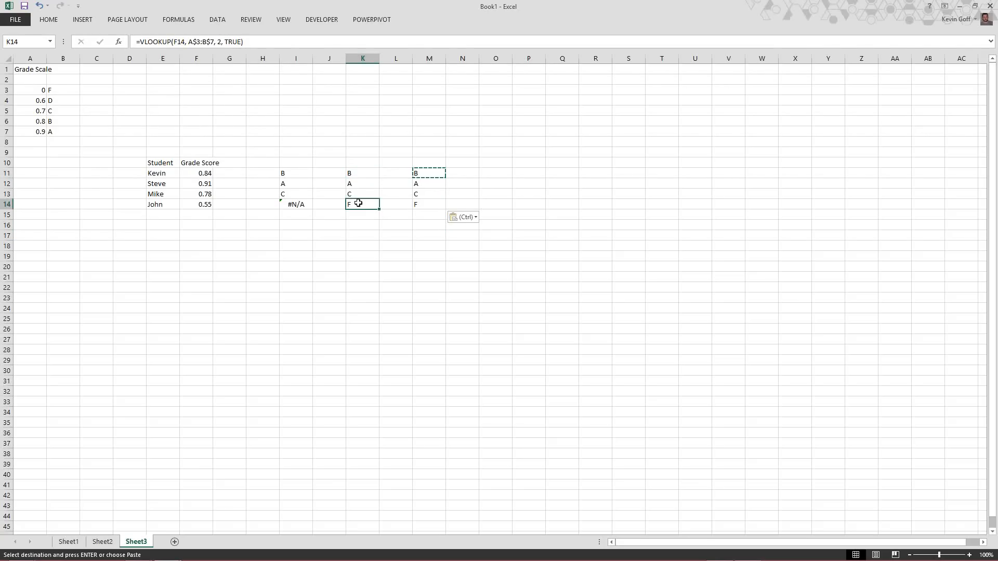
- Switch to the PowerPoint slide show, review the Basic Pivot Tables and Pivot Table Options slides, and return to the Excel workbook
{"action": "key", "text": "alt+Tab"}
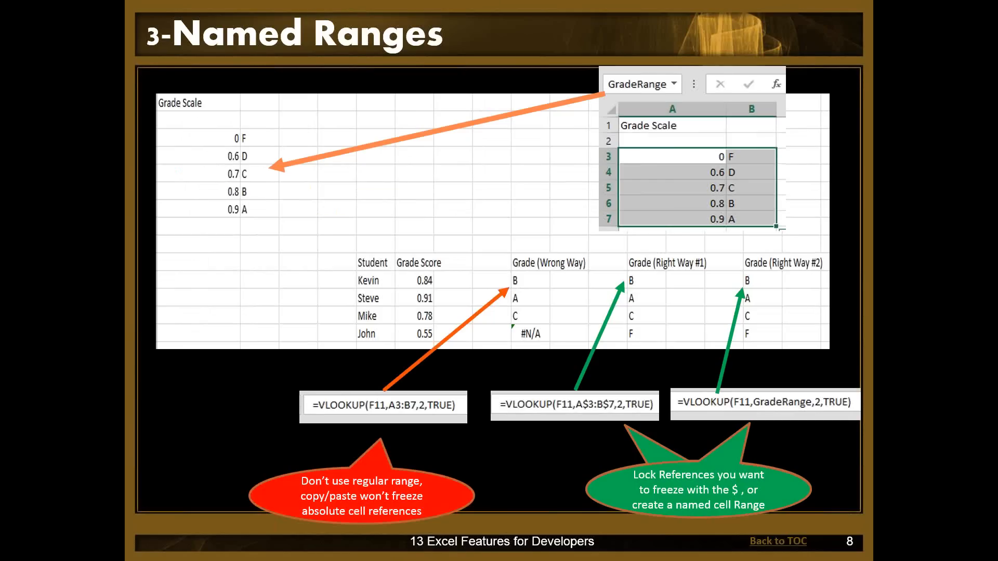
{"action": "left_click", "coordinate": [238, 396]}
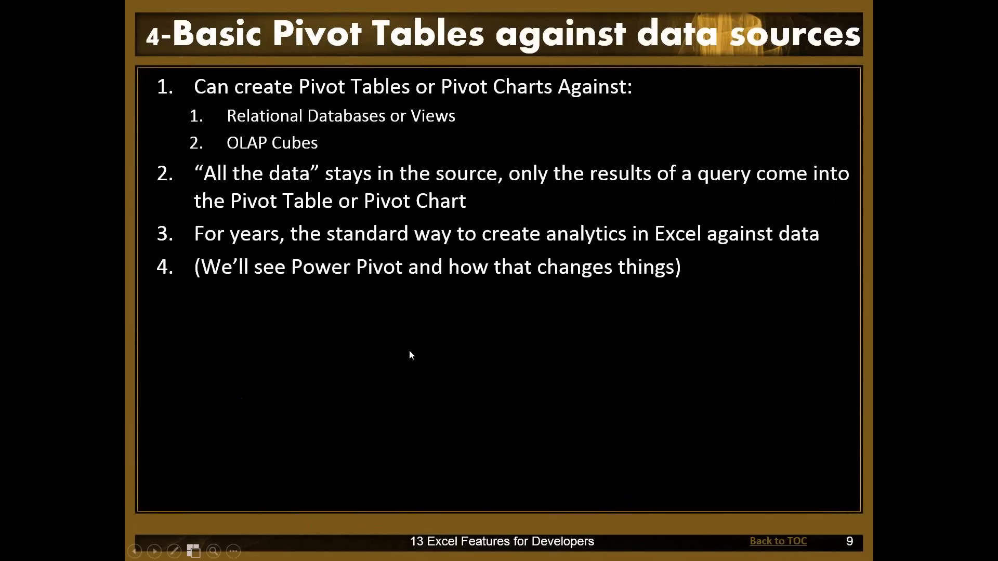
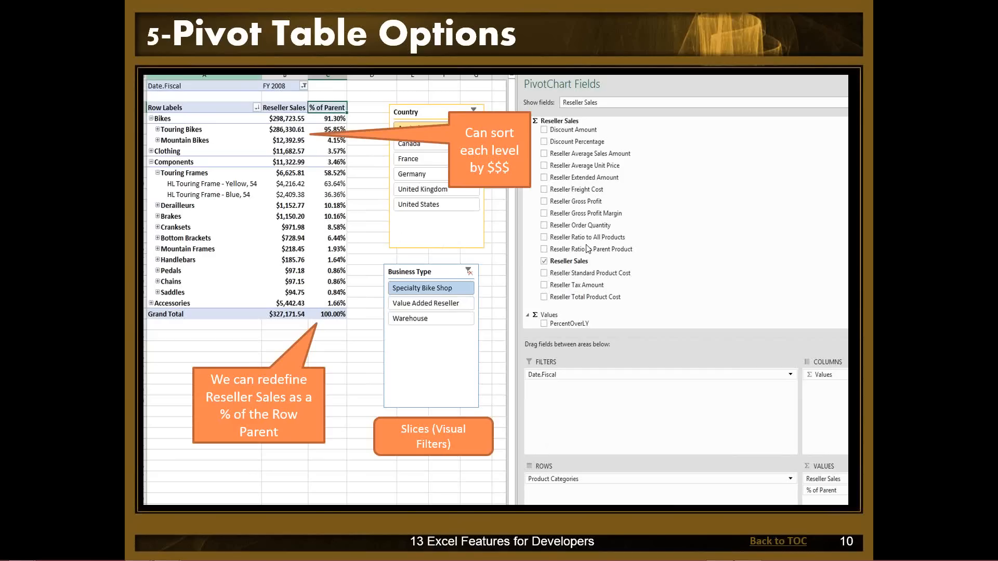
{"action": "key", "text": "alt+Tab"}
{"action": "key", "text": "alt+Tab"}
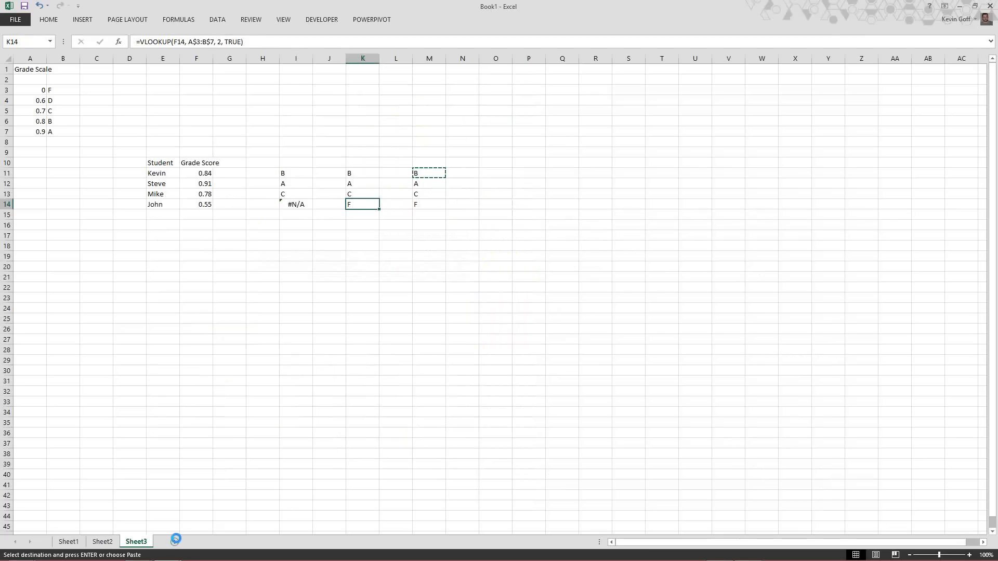
- Add a new worksheet and create an Analysis Services data connection to server localhost\sql2012 with Windows Authentication
{"action": "left_click", "coordinate": [175, 542]}
{"action": "left_click", "coordinate": [216, 20]}
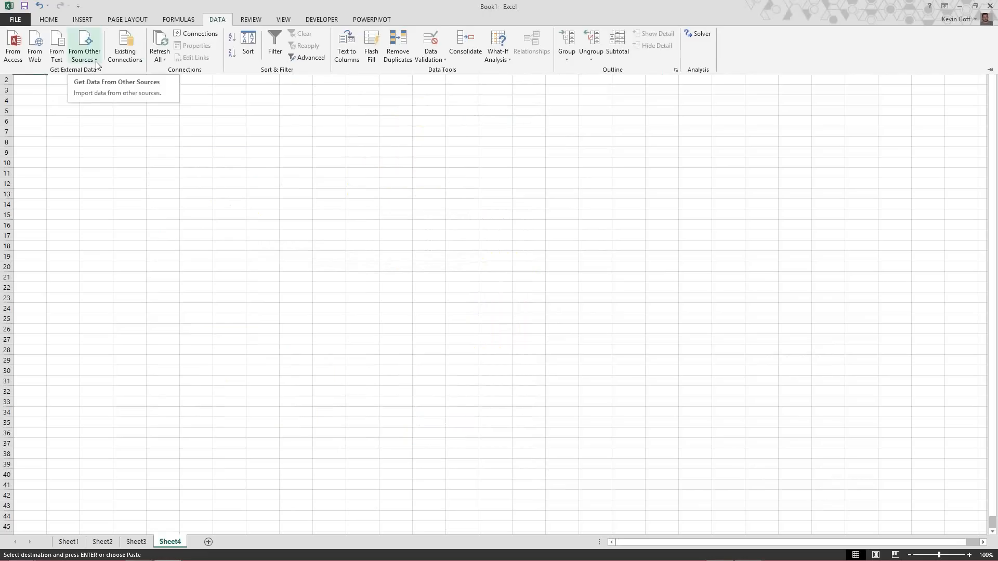
{"action": "left_click", "coordinate": [97, 63]}
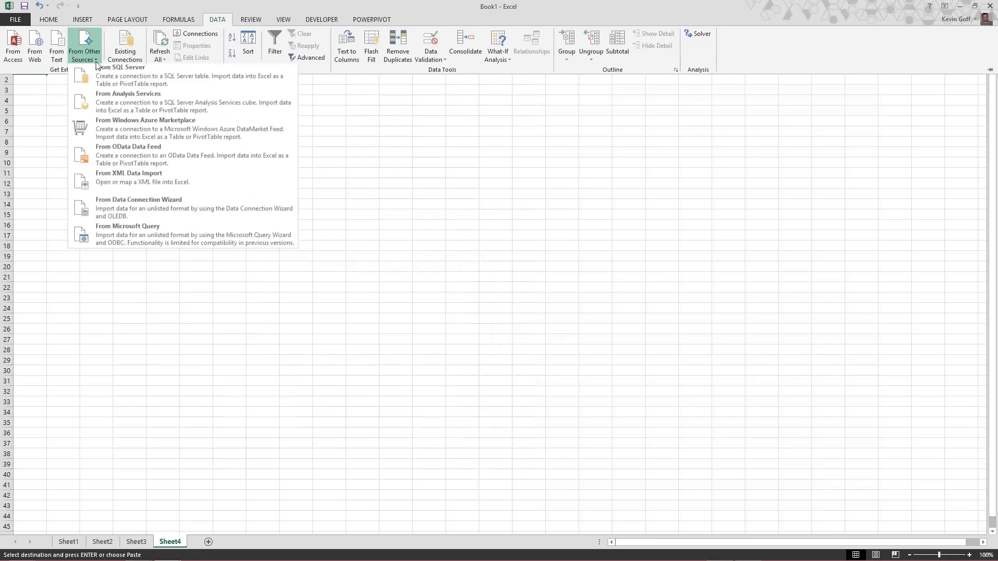
{"action": "left_click", "coordinate": [152, 106]}
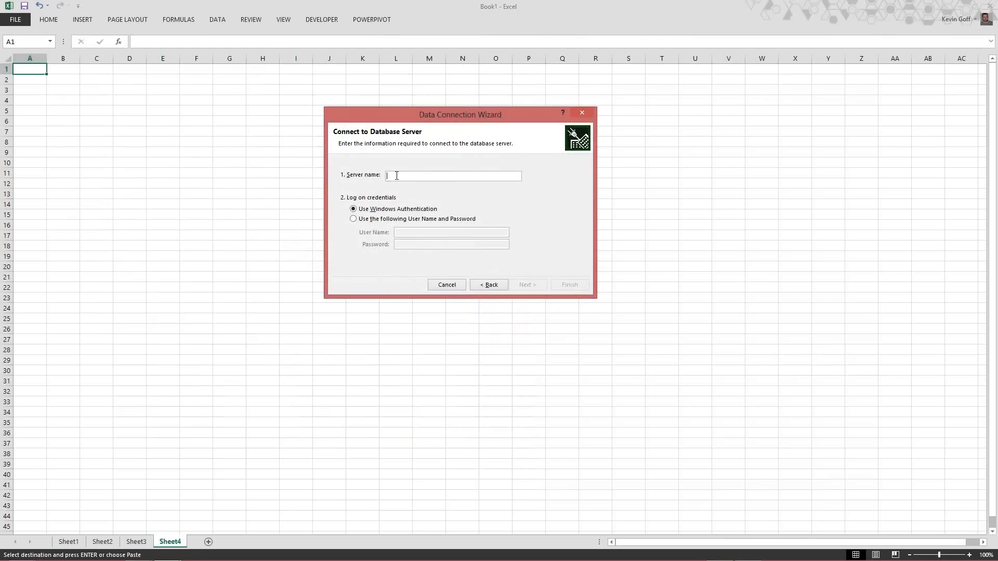
{"action": "type", "text": "localhost\\sql2012"}
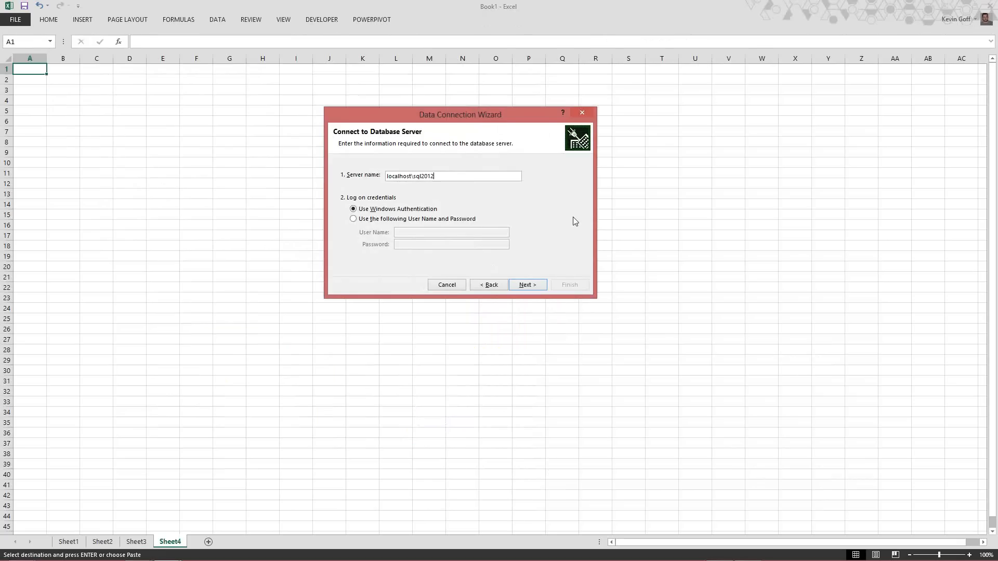
{"action": "left_click", "coordinate": [519, 287]}
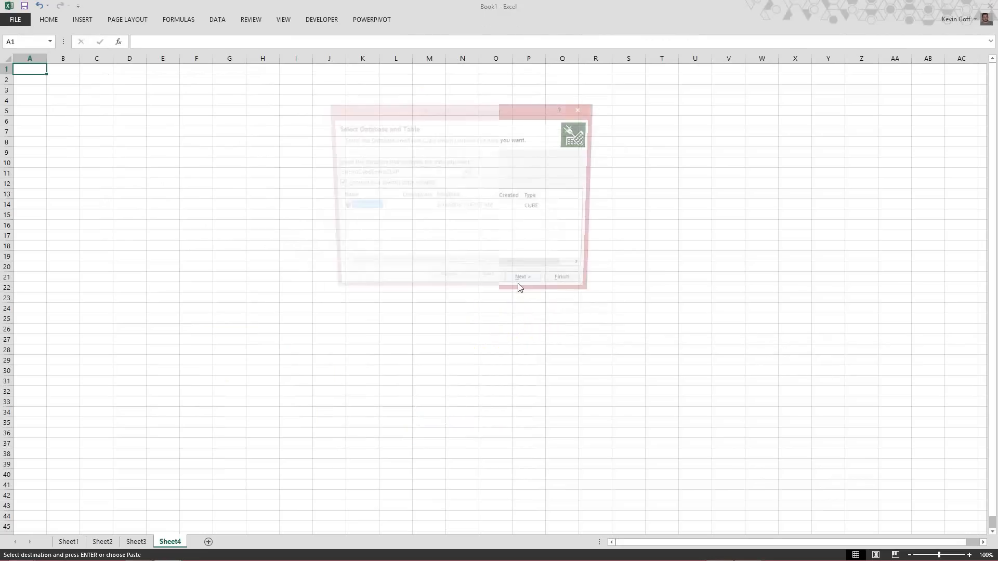
- Choose the AdventureWorks2012OLAP database and its Adventure Works cube for the data connection
{"action": "left_click", "coordinate": [466, 173]}
{"action": "scroll", "coordinate": [467, 198], "scroll_direction": "up", "scroll_amount": 5}
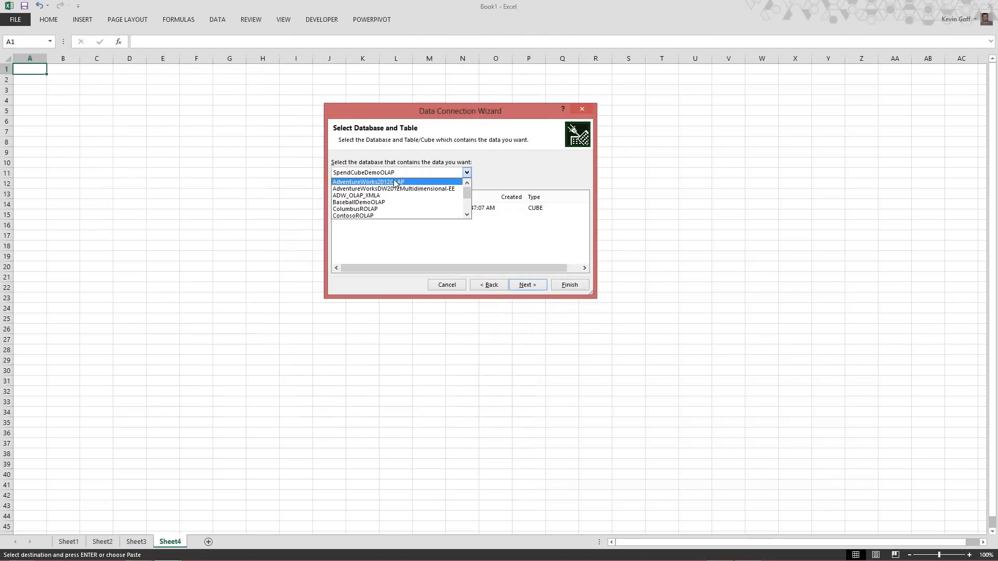
{"action": "left_click", "coordinate": [395, 182]}
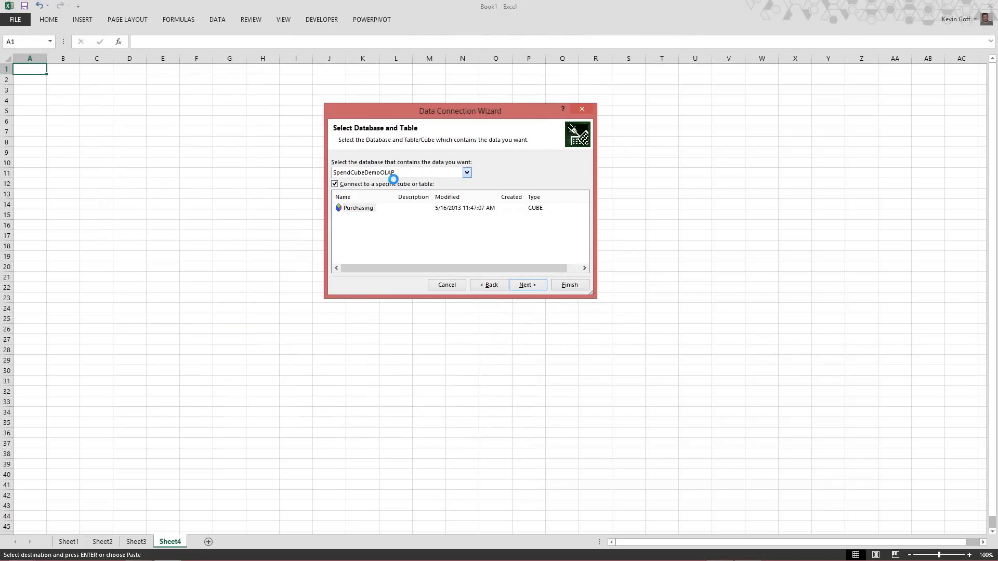
{"action": "left_click", "coordinate": [376, 208]}
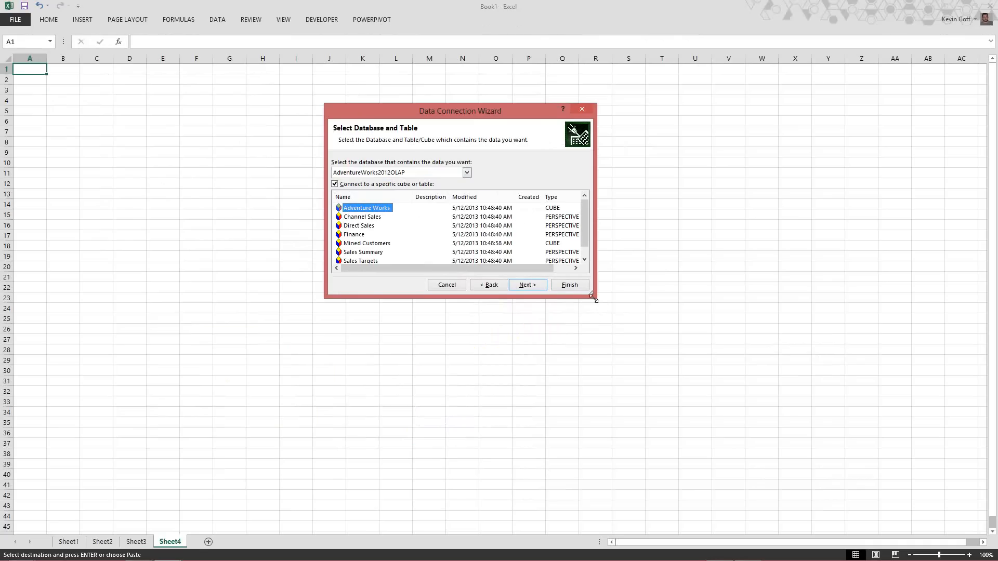
{"action": "left_click_drag", "start_coordinate": [593, 298], "coordinate": [694, 375]}
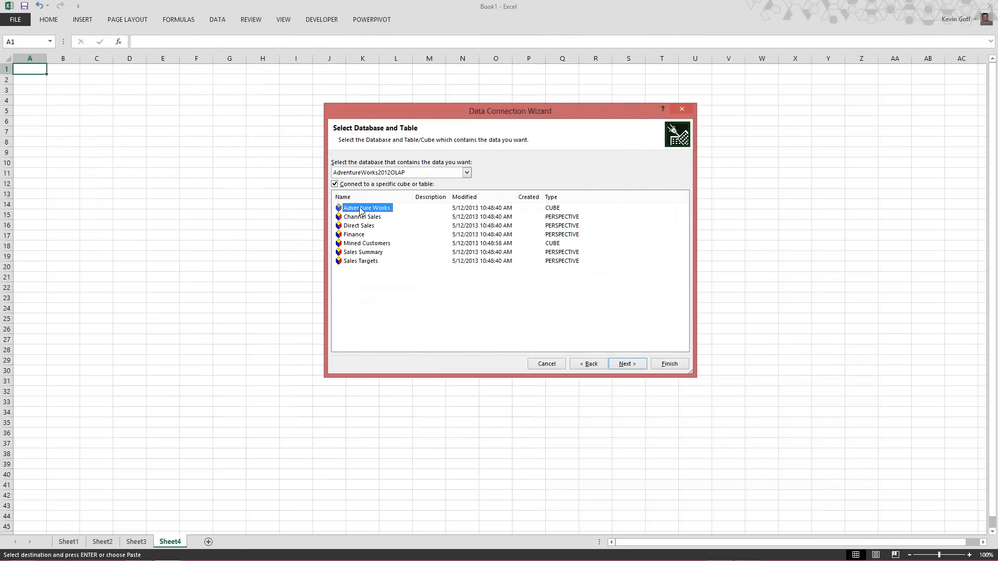
{"action": "left_click", "coordinate": [626, 365]}
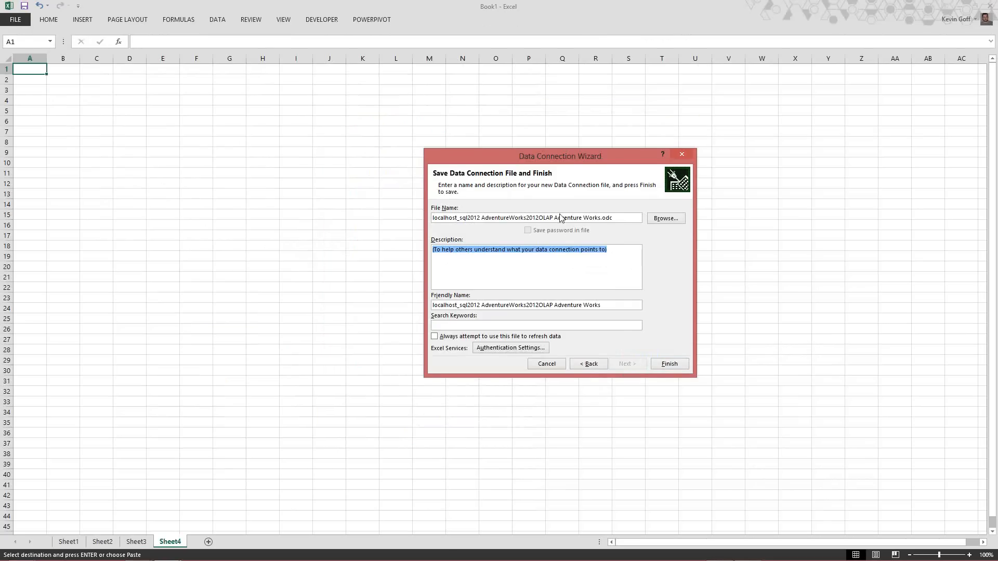
- Save the connection under its proposed file name, replacing the existing file, and import it as a PivotTable Report at $A$1 of the existing worksheet
{"action": "left_click_drag", "start_coordinate": [603, 217], "coordinate": [614, 218]}
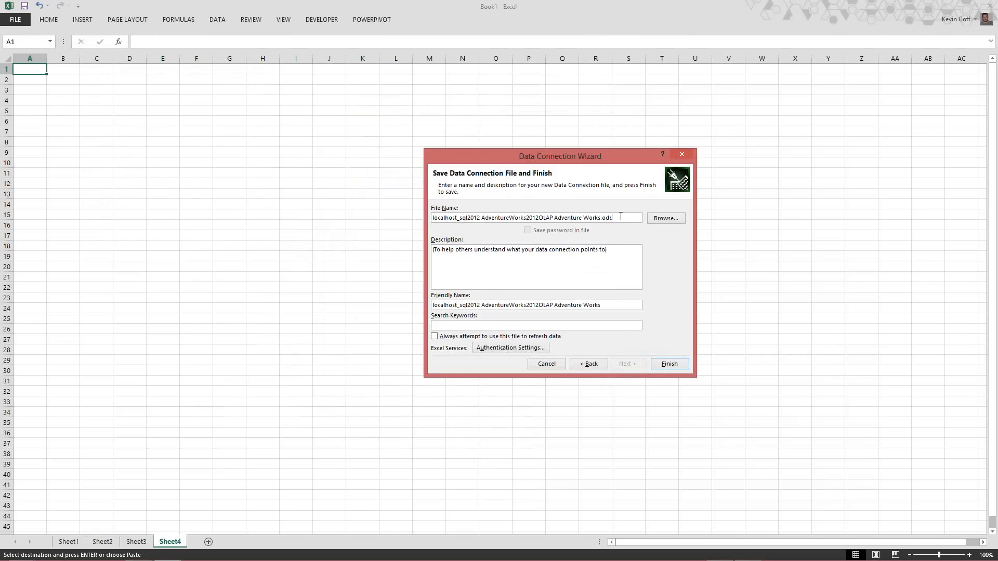
{"action": "left_click", "coordinate": [669, 365]}
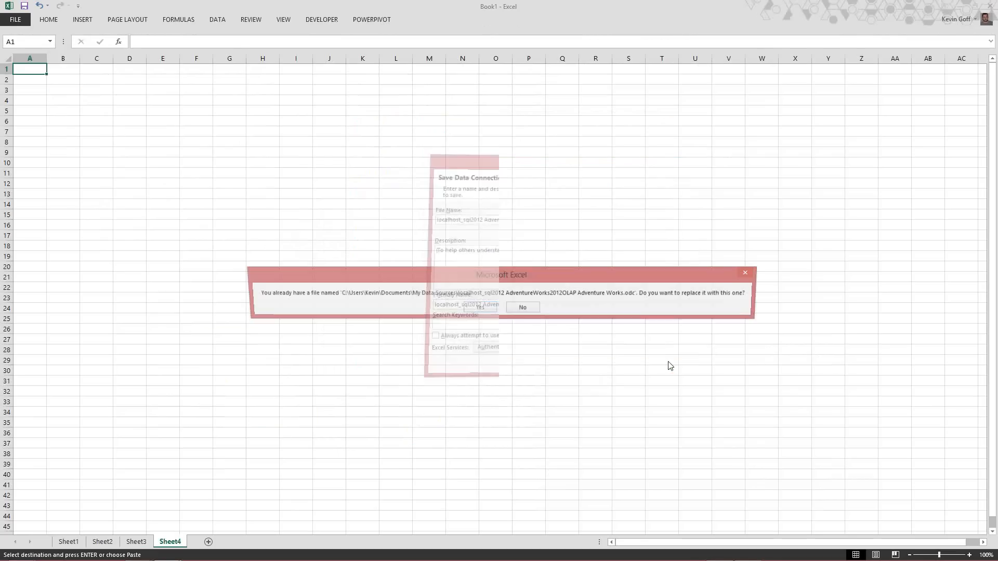
{"action": "left_click", "coordinate": [479, 307]}
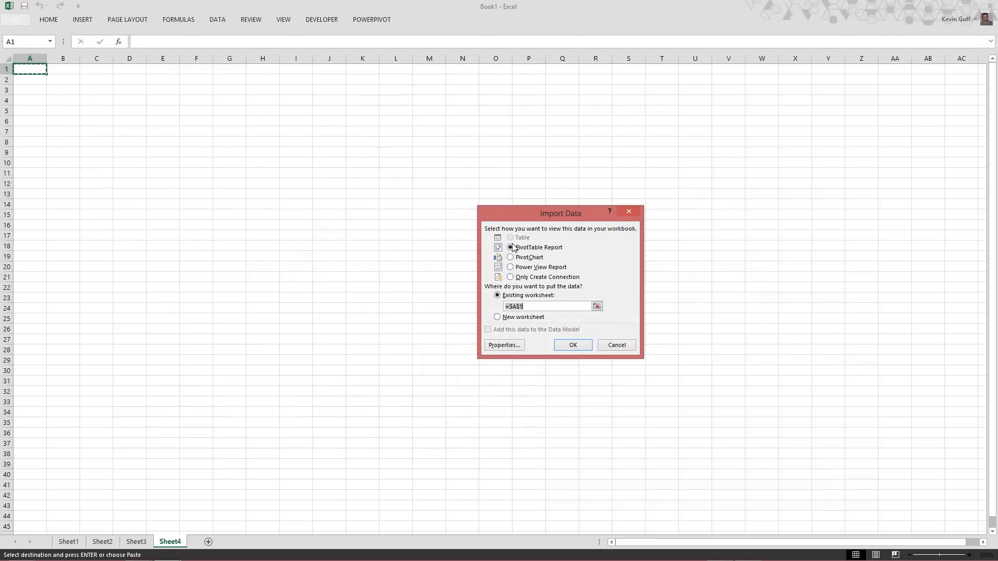
{"action": "left_click", "coordinate": [575, 345]}
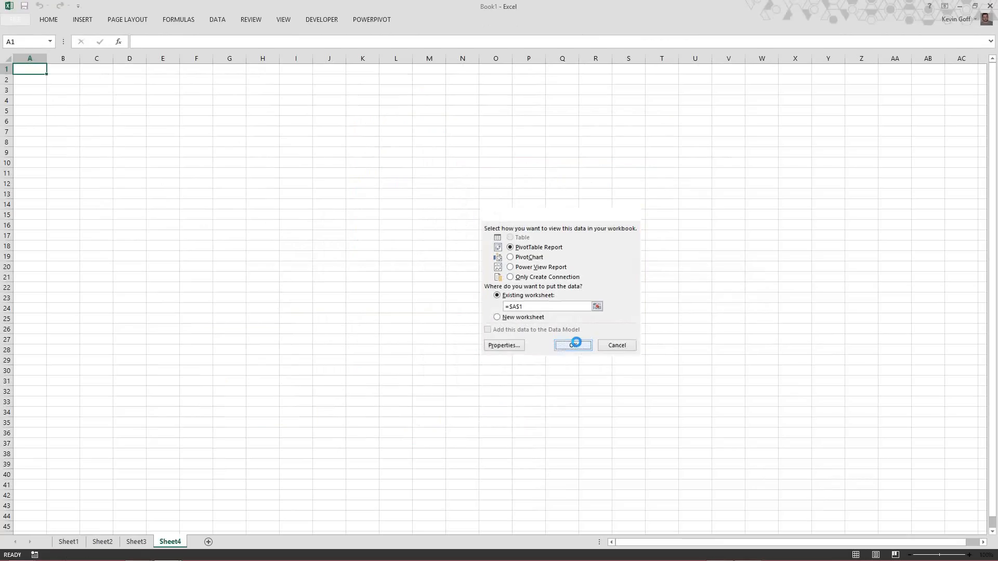
- Check the Pivot Table Options slide, limit the pivot field list to Reseller Sales, and add Reseller Sales Amount as a value
{"action": "key", "text": "alt+Tab"}
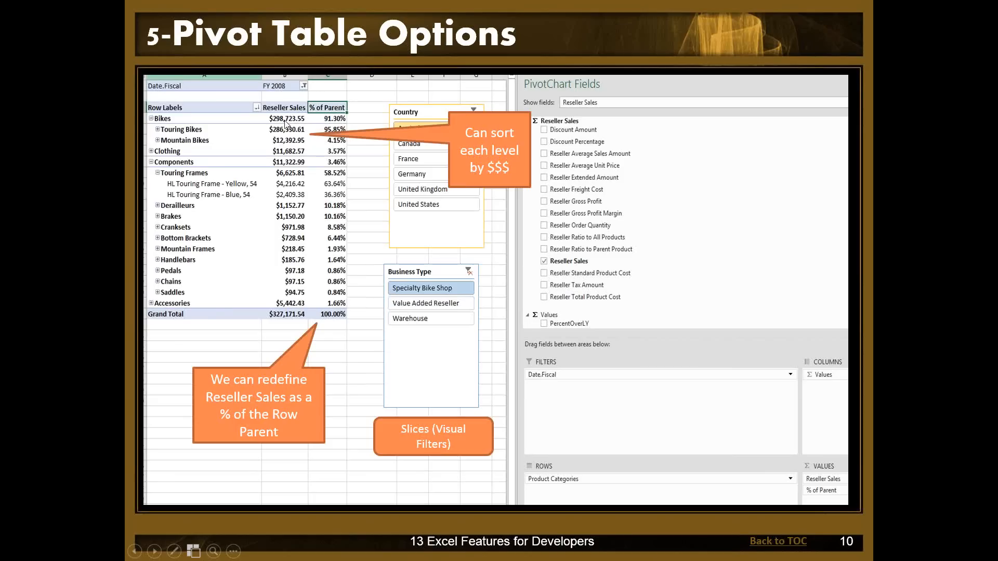
{"action": "key", "text": "alt+Tab"}
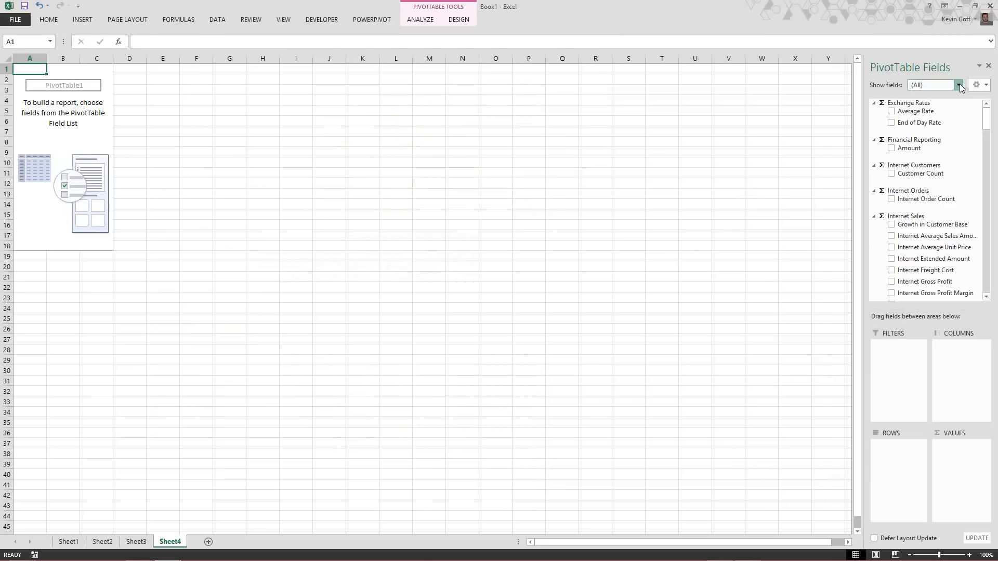
{"action": "left_click", "coordinate": [958, 85]}
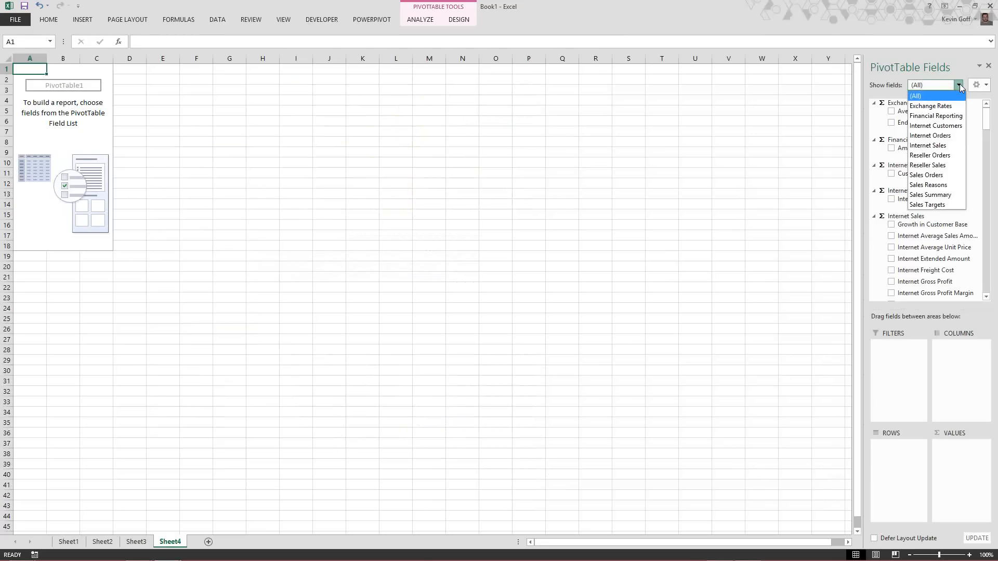
{"action": "left_click", "coordinate": [937, 165]}
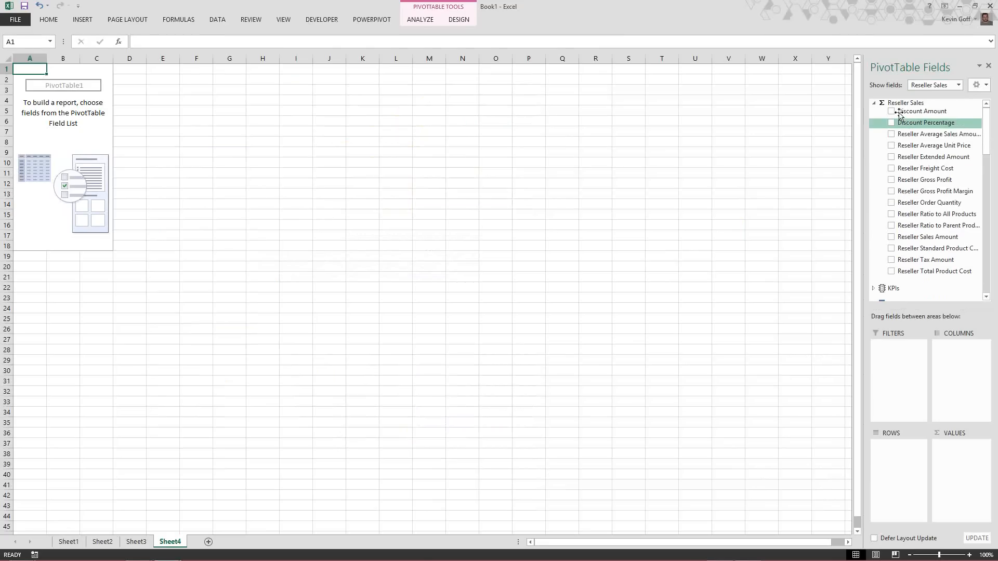
{"action": "left_click", "coordinate": [892, 238]}
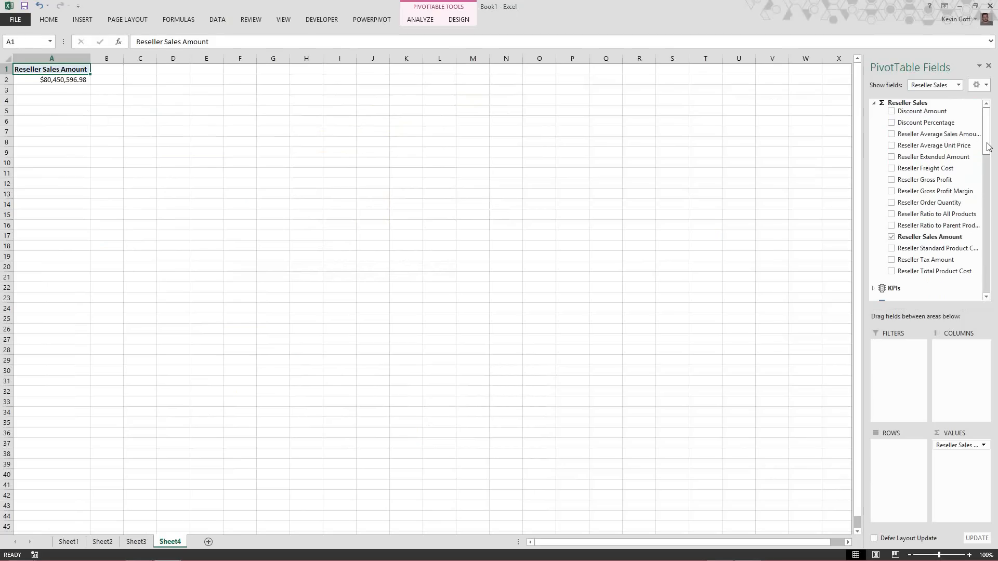
- Consult the Pivot Table Options slide again and add the Product Categories hierarchy to the pivot table rows
{"action": "key", "text": "alt+Tab"}
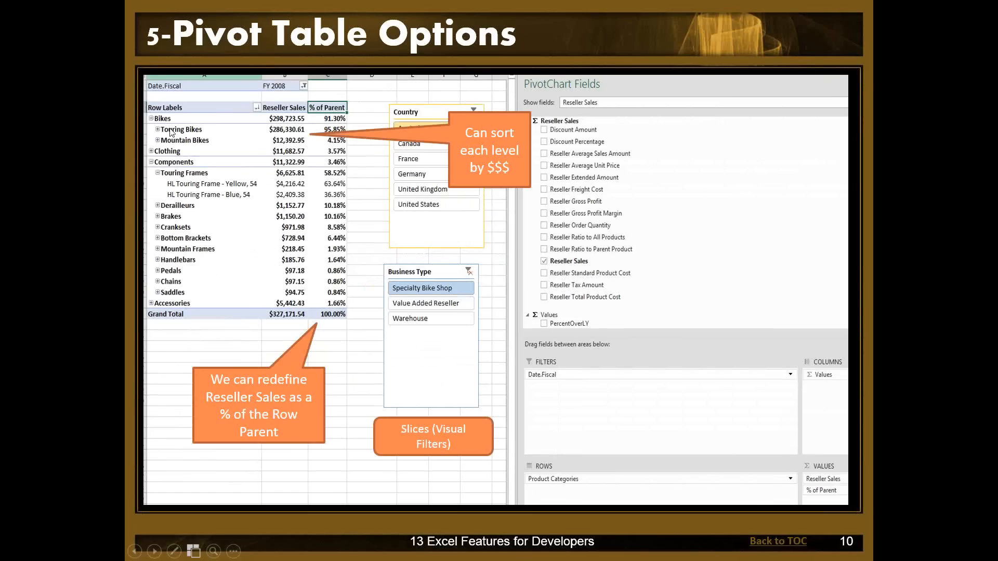
{"action": "key", "text": "alt+Tab"}
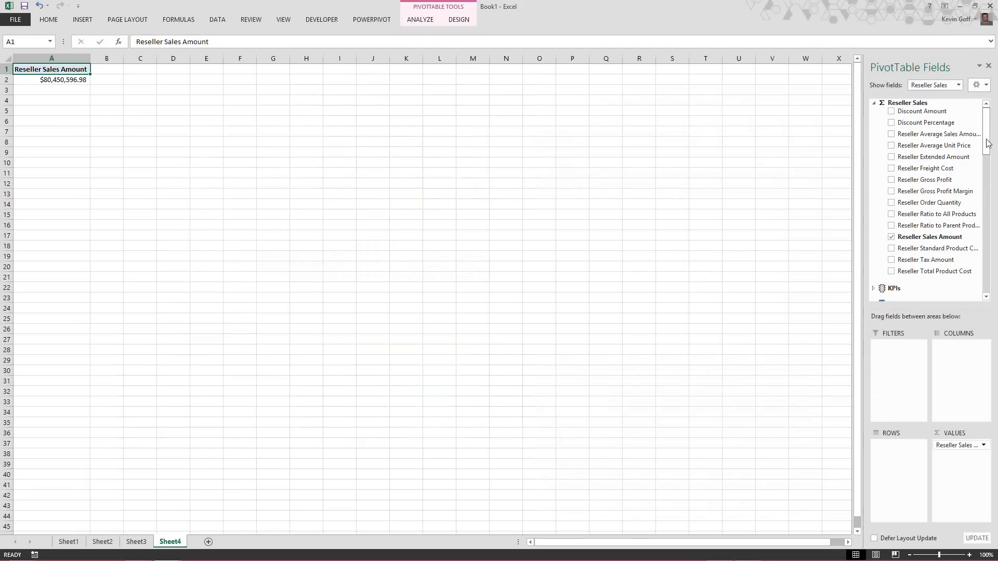
{"action": "left_click_drag", "start_coordinate": [986, 142], "coordinate": [989, 233]}
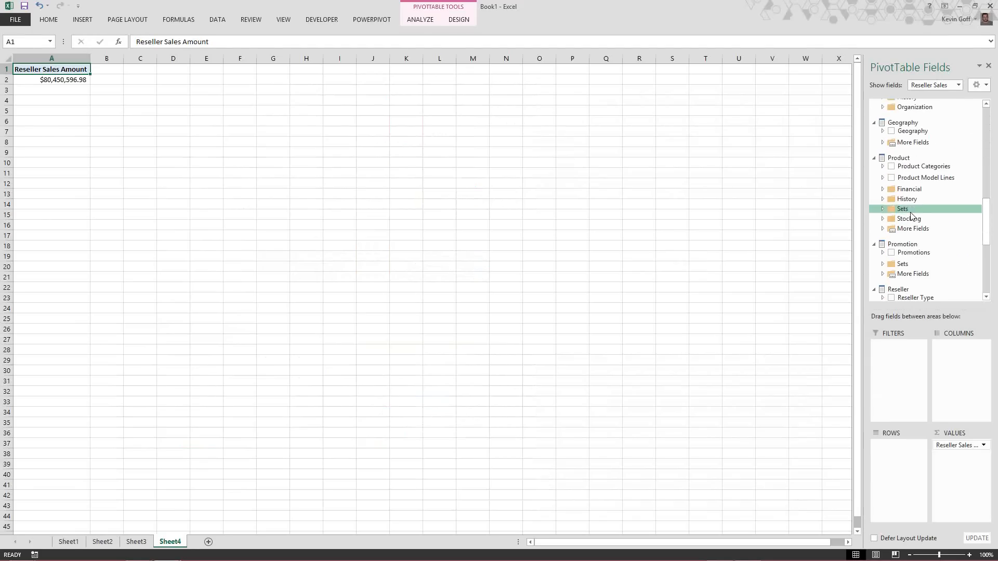
{"action": "left_click", "coordinate": [891, 166]}
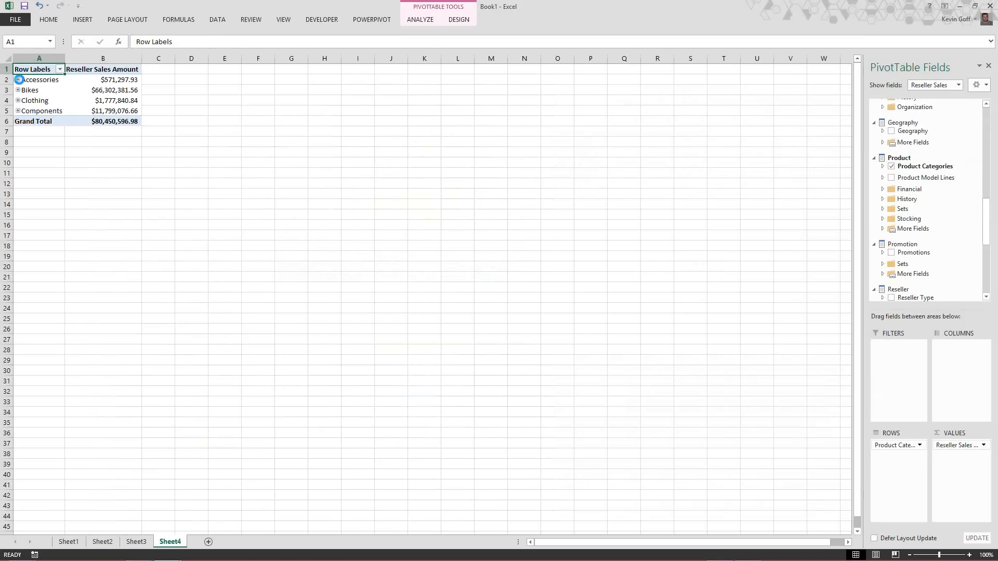
- Drill down into Accessories, Bike Racks and Helmets to examine the product-level sales, and collapse Accessories again
{"action": "left_click", "coordinate": [21, 81]}
{"action": "left_click", "coordinate": [18, 80]}
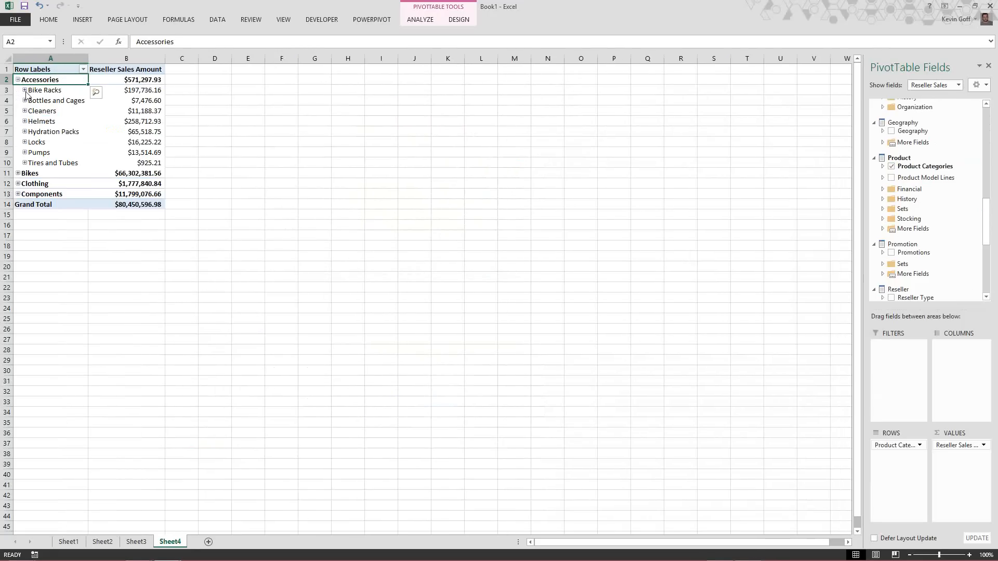
{"action": "left_click", "coordinate": [25, 90]}
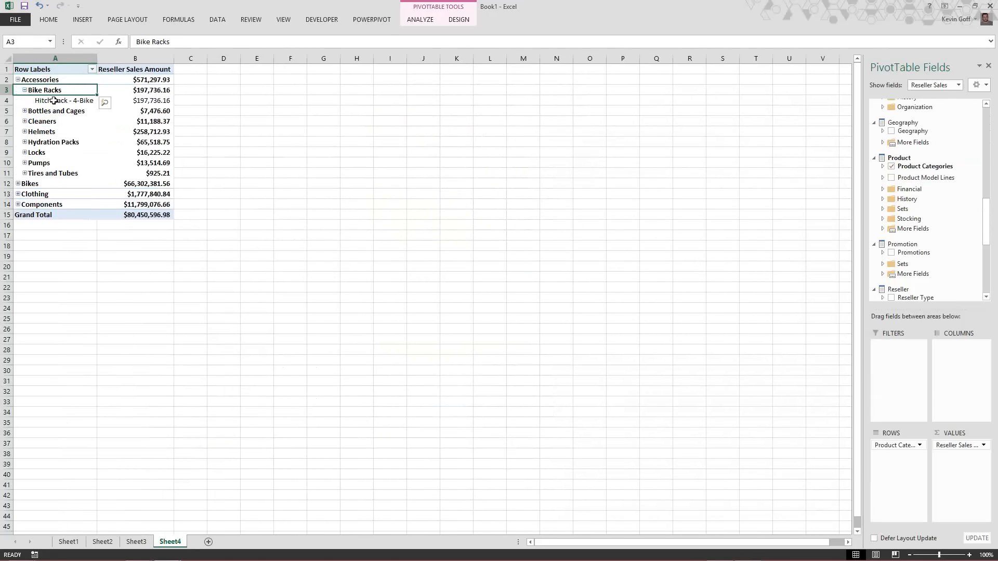
{"action": "left_click", "coordinate": [54, 100]}
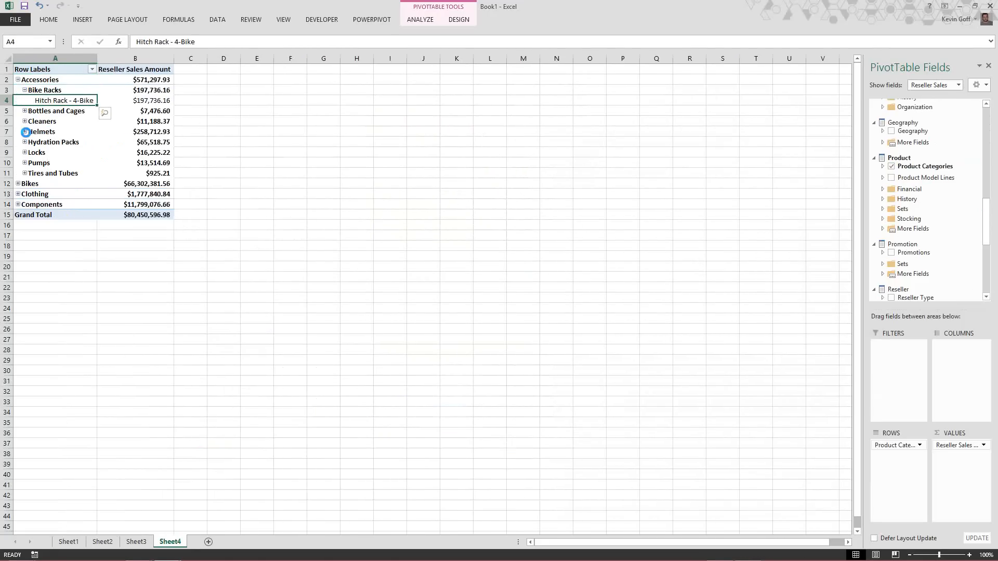
{"action": "left_click", "coordinate": [25, 132]}
{"action": "left_click", "coordinate": [81, 155]}
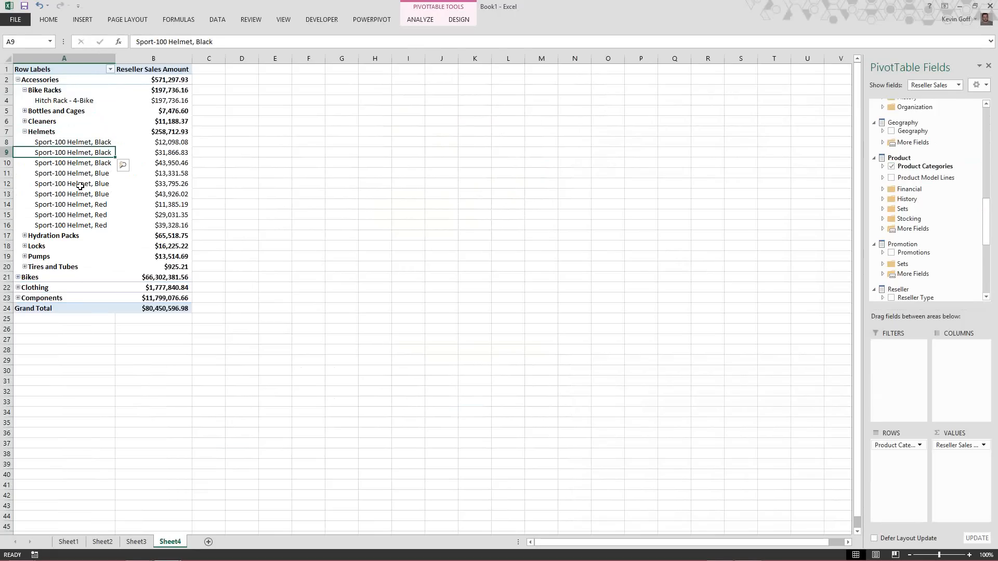
{"action": "left_click", "coordinate": [82, 186]}
{"action": "left_click", "coordinate": [18, 80]}
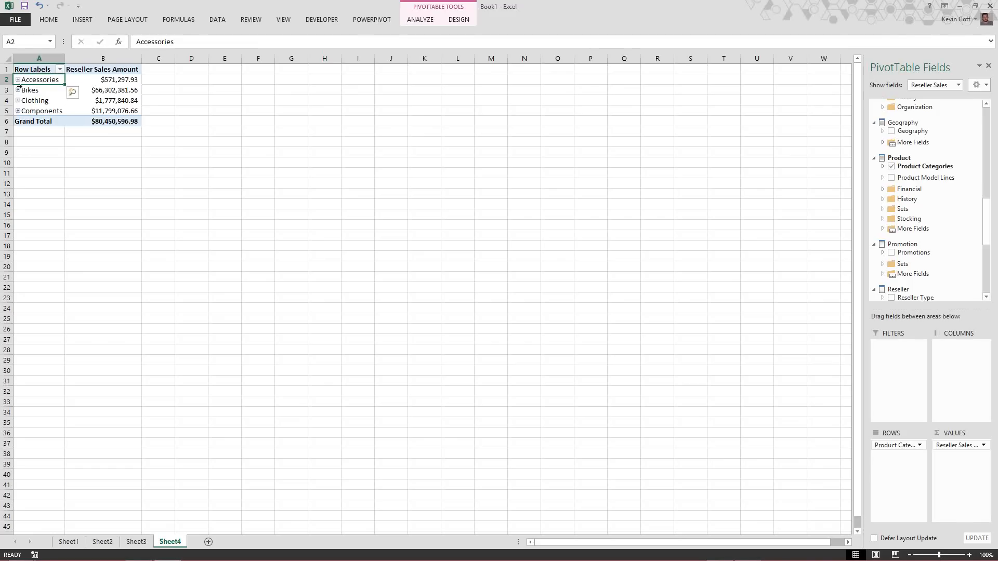
- Check the Pivot Table Options slide, add Reseller Sales Amount to the pivot values a second time, and select the duplicate column
{"action": "key", "text": "alt+Tab"}
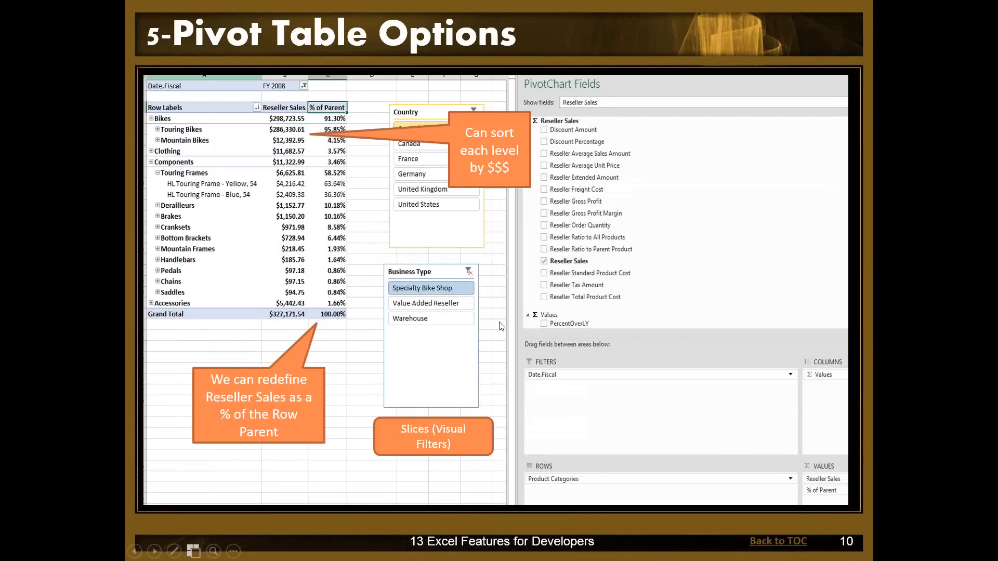
{"action": "key", "text": "alt+Tab"}
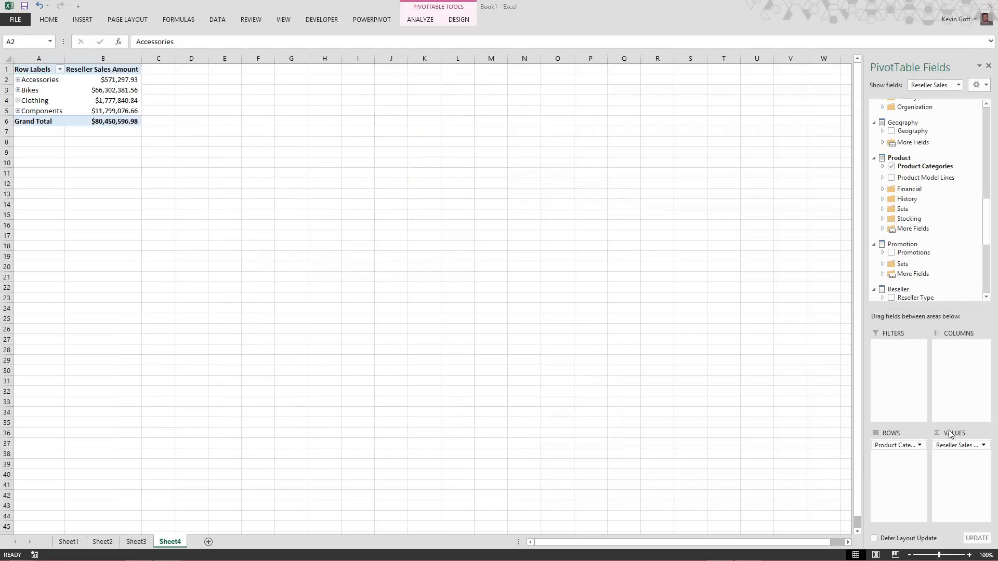
{"action": "left_click", "coordinate": [985, 229]}
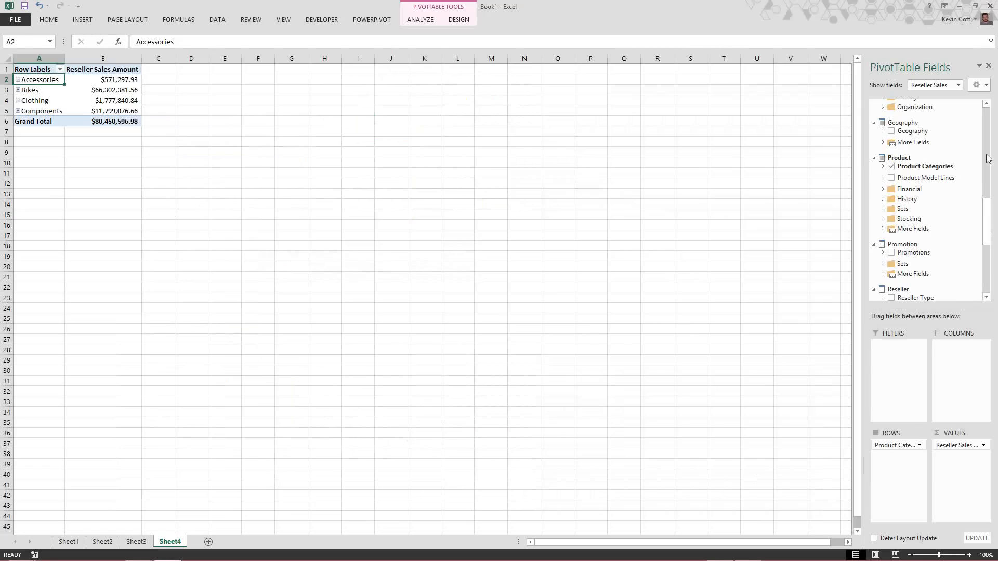
{"action": "scroll", "coordinate": [989, 145], "scroll_direction": "up", "scroll_amount": 1}
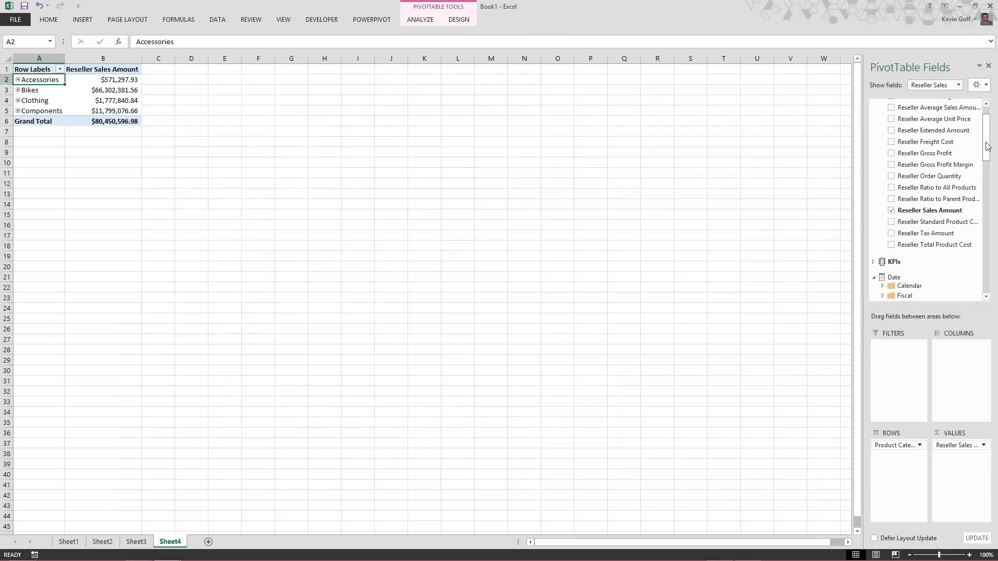
{"action": "left_click_drag", "start_coordinate": [929, 210], "coordinate": [959, 477]}
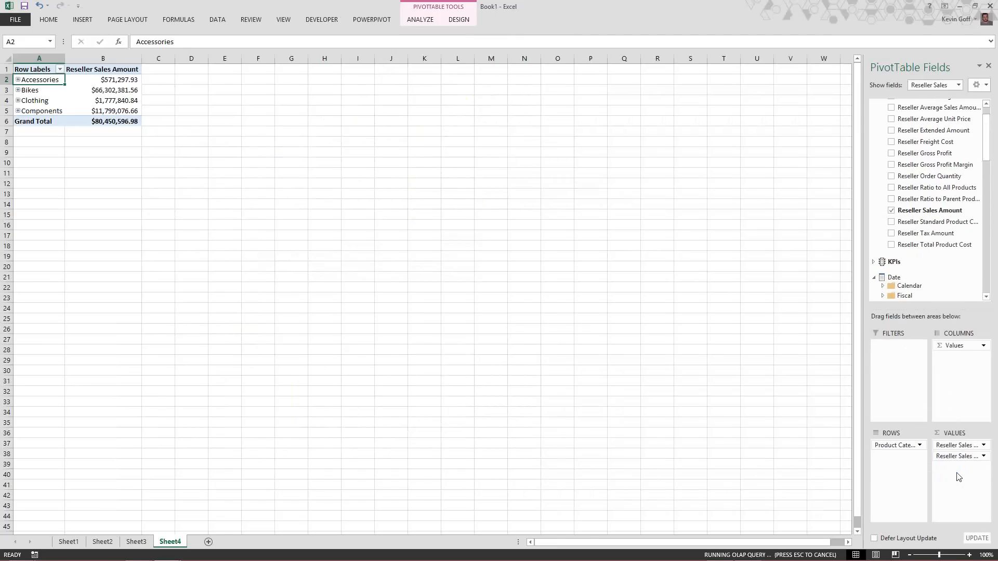
{"action": "left_click", "coordinate": [951, 455]}
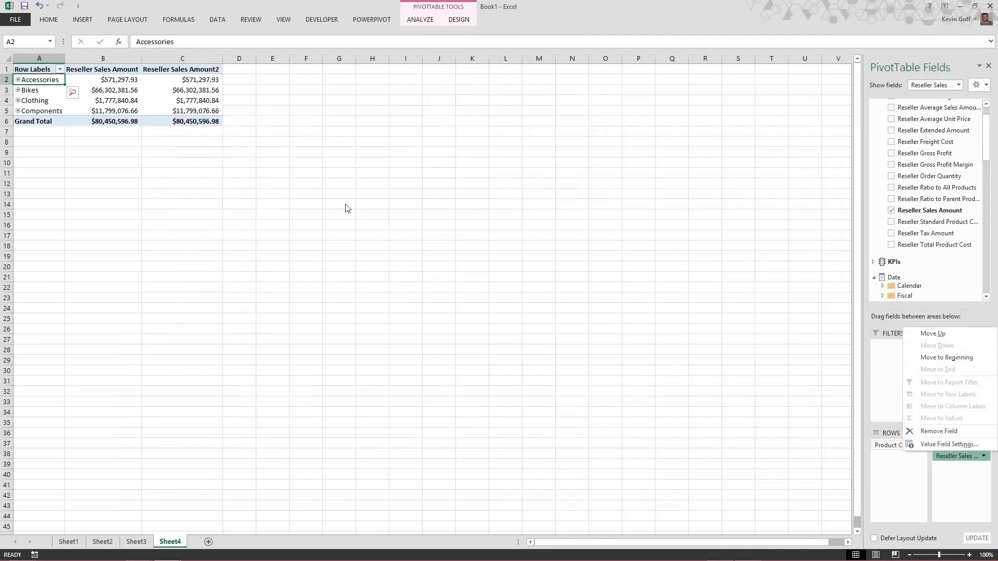
{"action": "left_click", "coordinate": [174, 70]}
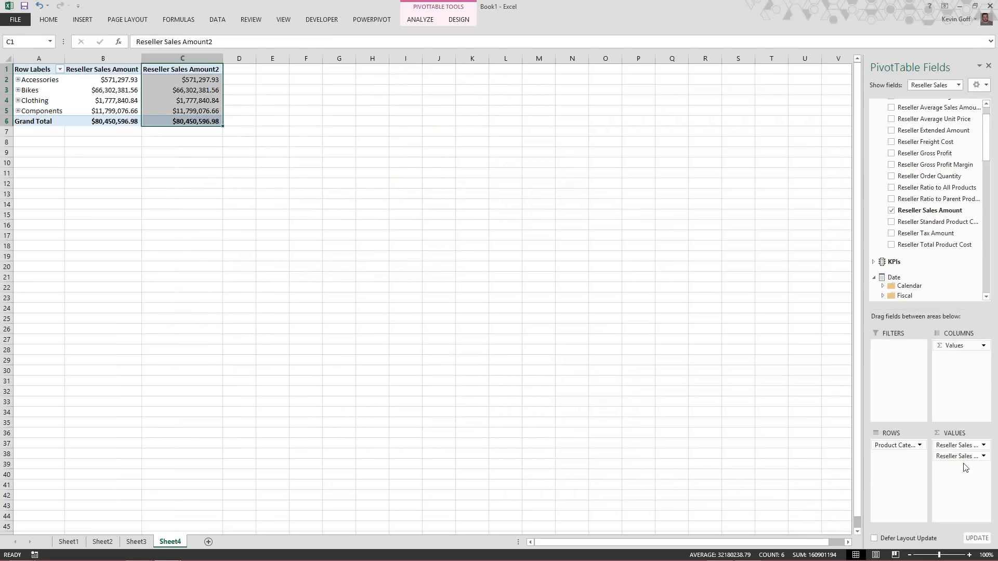
- Show the duplicate Reseller Sales Amount as % of Parent Row Total and set its custom name to "% of Parent"
{"action": "left_click", "coordinate": [983, 457]}
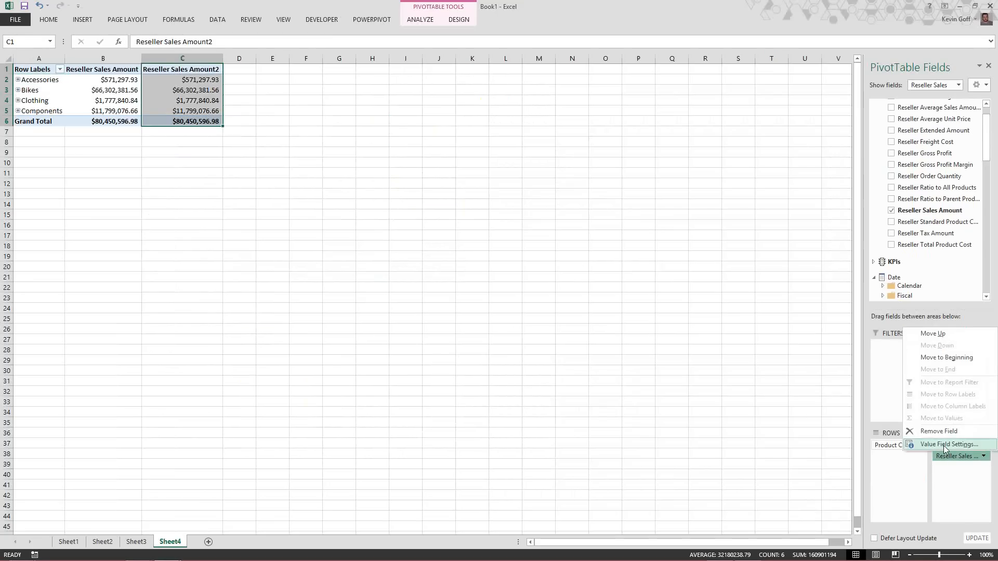
{"action": "left_click", "coordinate": [943, 445]}
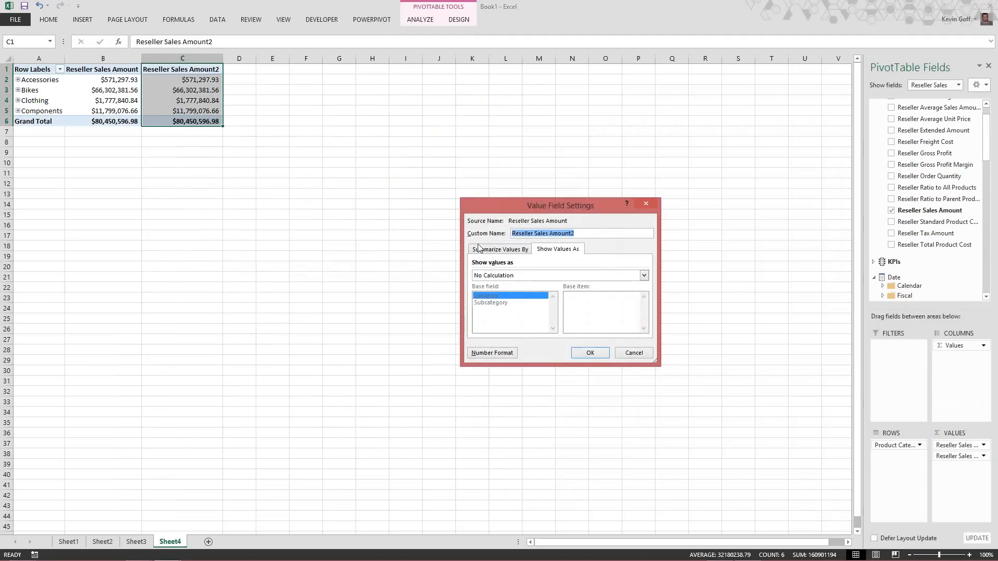
{"action": "left_click", "coordinate": [643, 276]}
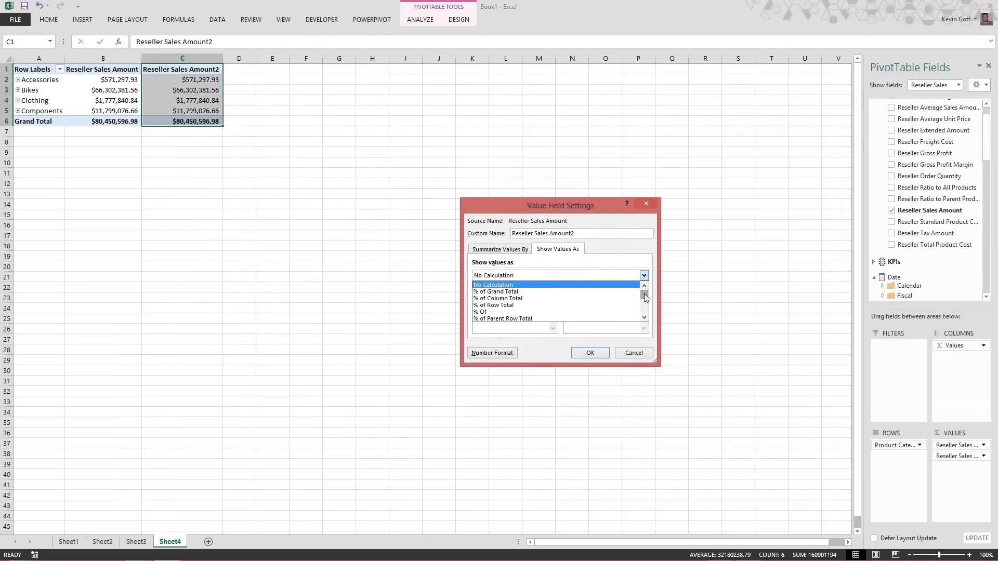
{"action": "left_click_drag", "start_coordinate": [644, 294], "coordinate": [640, 309]}
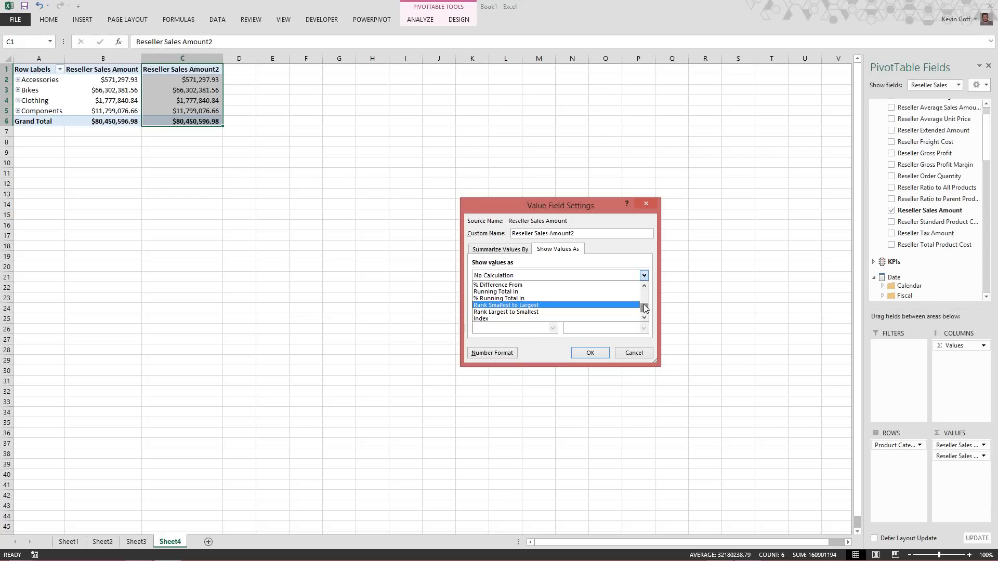
{"action": "left_click_drag", "start_coordinate": [644, 307], "coordinate": [644, 304]}
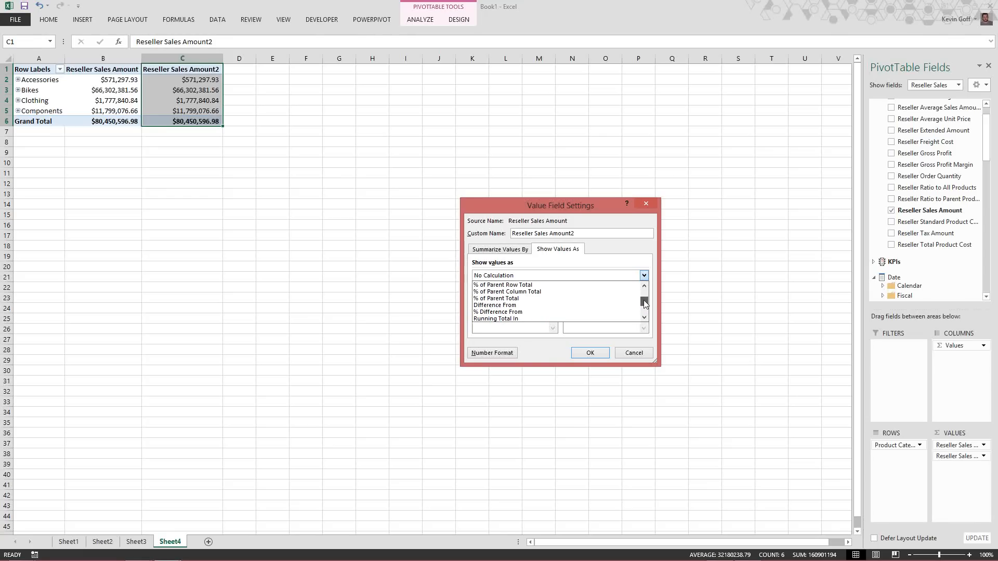
{"action": "left_click", "coordinate": [515, 287]}
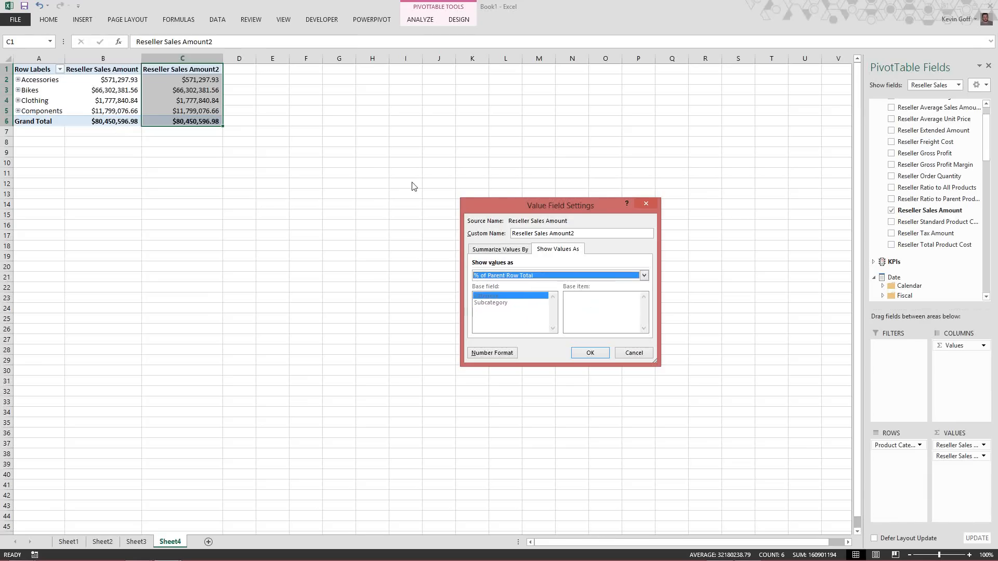
{"action": "left_click_drag", "start_coordinate": [585, 233], "coordinate": [458, 231]}
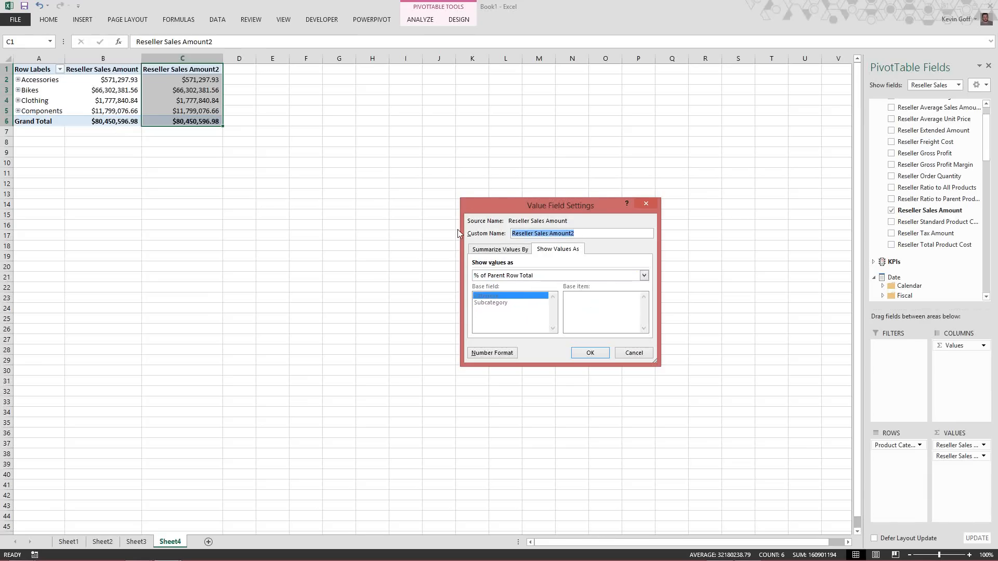
{"action": "type", "text": "% of Parent"}
{"action": "left_click", "coordinate": [582, 353]}
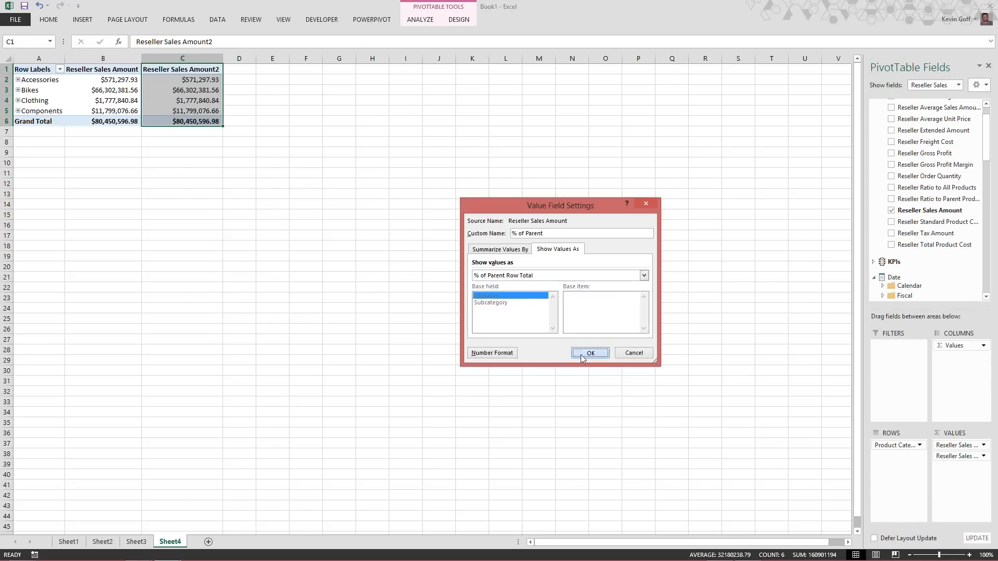
- Compare the categories' sales amounts and parent percentages, and expand Components to examine its subcategory percentages
{"action": "left_click", "coordinate": [107, 100]}
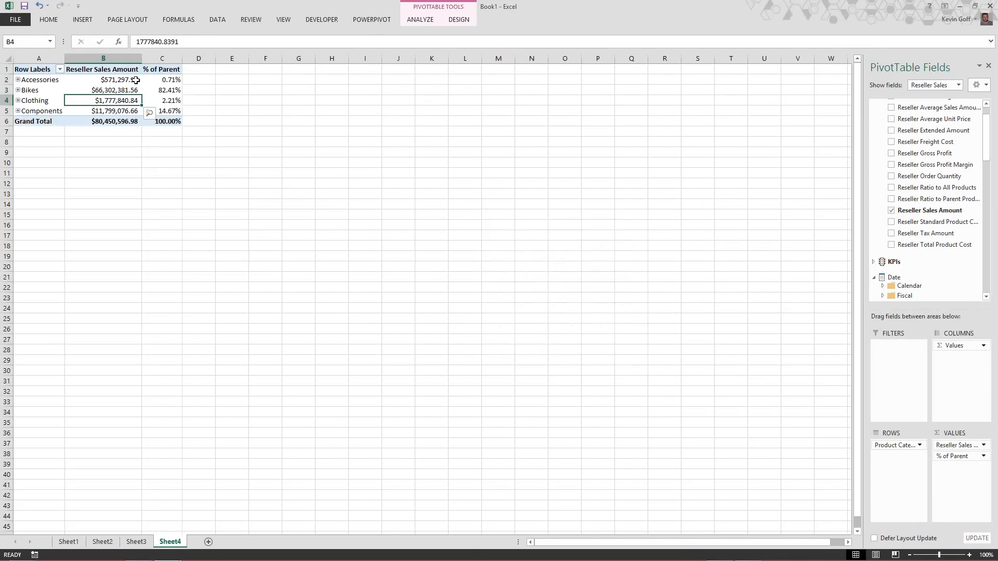
{"action": "left_click", "coordinate": [172, 81]}
{"action": "left_click", "coordinate": [120, 82]}
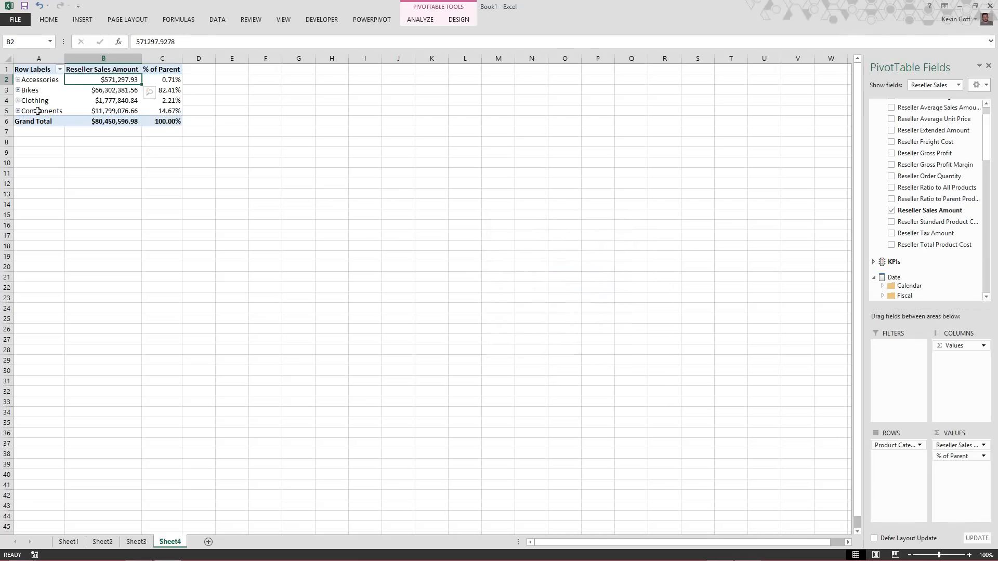
{"action": "left_click", "coordinate": [18, 111]}
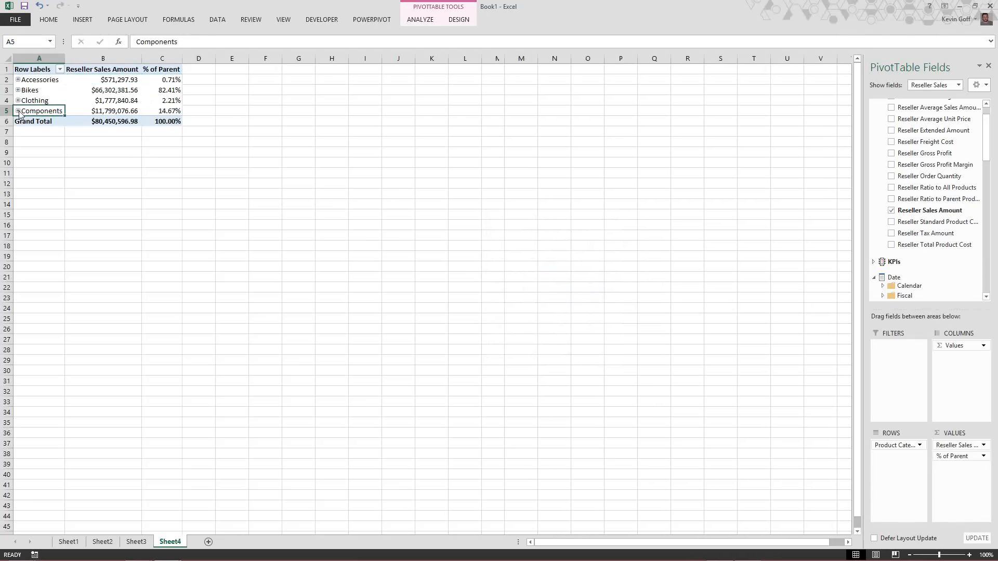
{"action": "left_click_drag", "start_coordinate": [186, 122], "coordinate": [196, 257]}
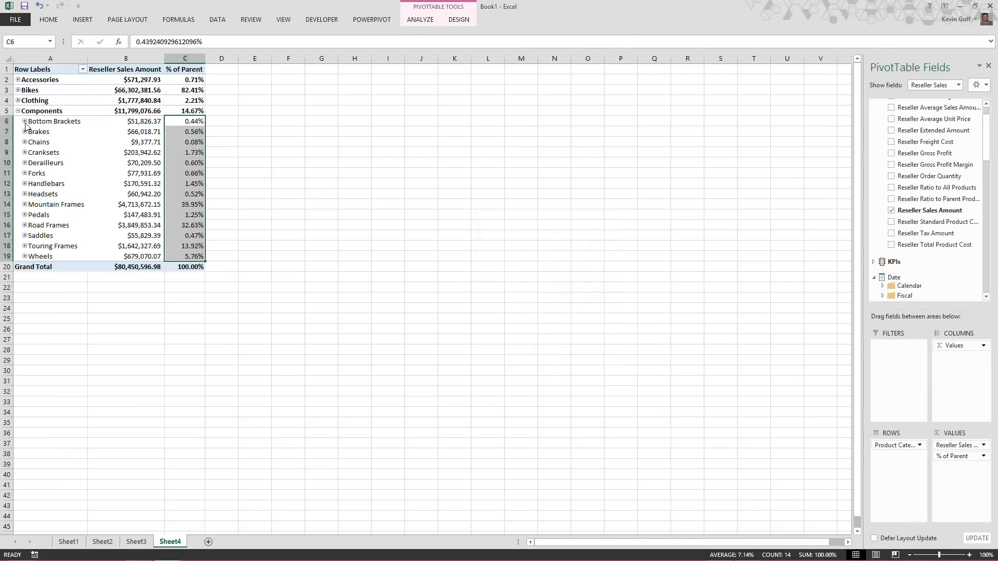
- Expand Cranksets to examine each product's percentage of the subcategory, and collapse Components again
{"action": "left_click", "coordinate": [24, 152]}
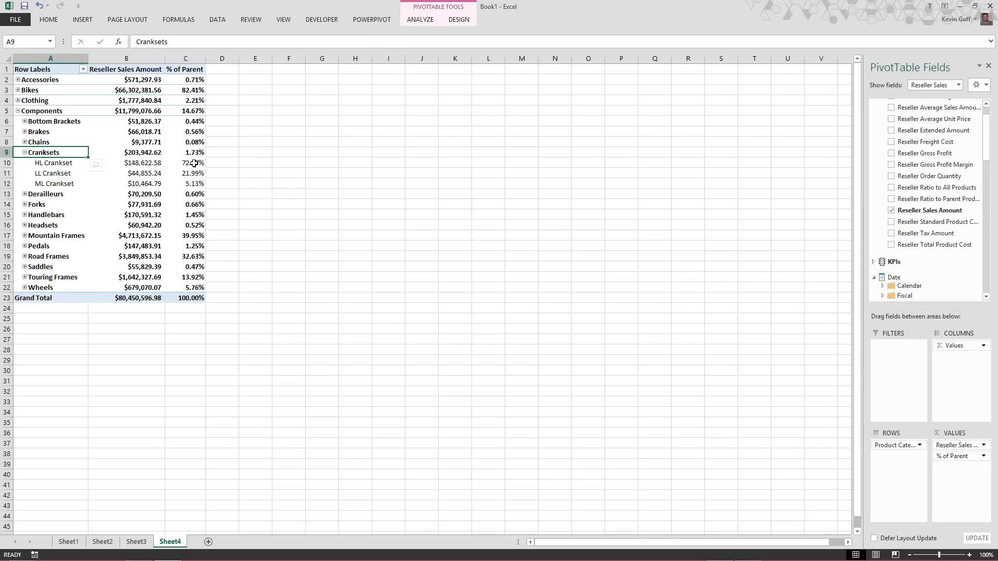
{"action": "left_click_drag", "start_coordinate": [194, 163], "coordinate": [194, 183]}
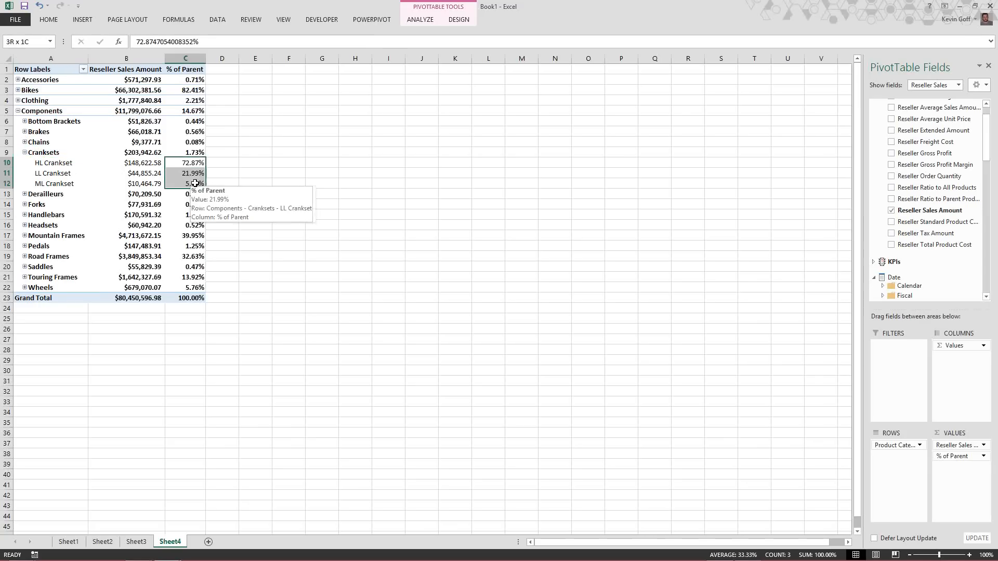
{"action": "left_click", "coordinate": [74, 167]}
{"action": "left_click", "coordinate": [186, 168]}
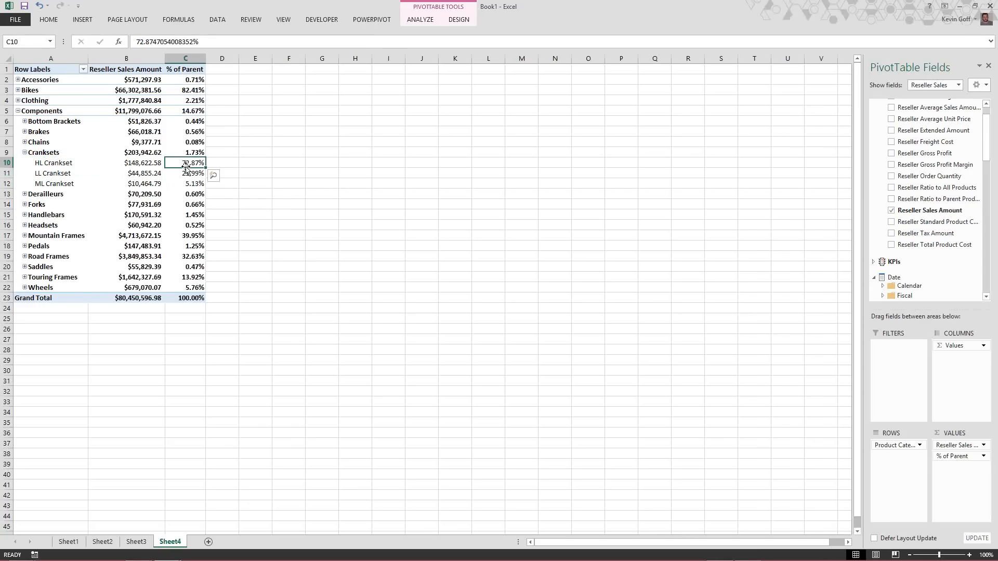
{"action": "left_click", "coordinate": [18, 111]}
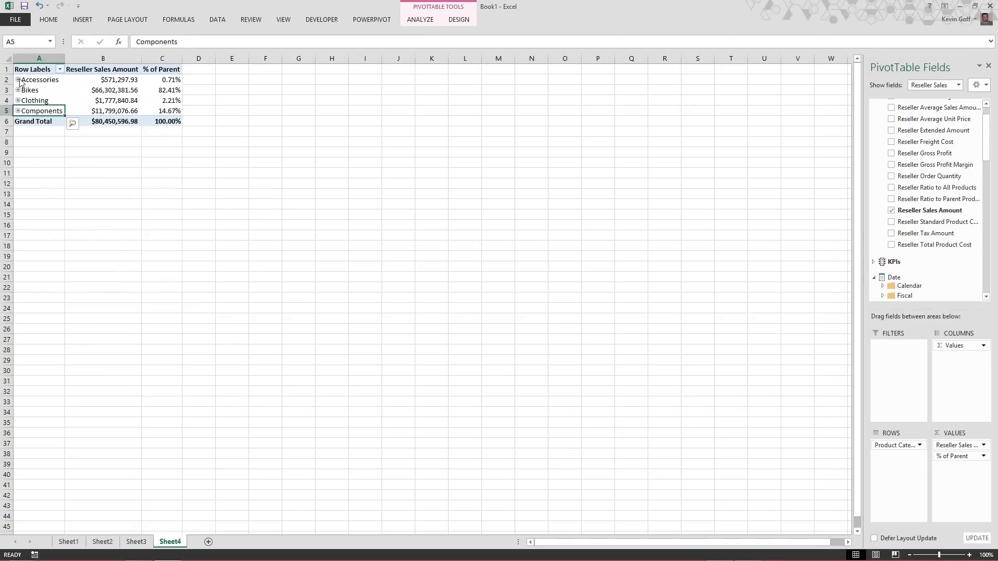
- Expand Accessories and sort the pivot table's Category level in descending order by Reseller Sales Amount
{"action": "left_click", "coordinate": [18, 80]}
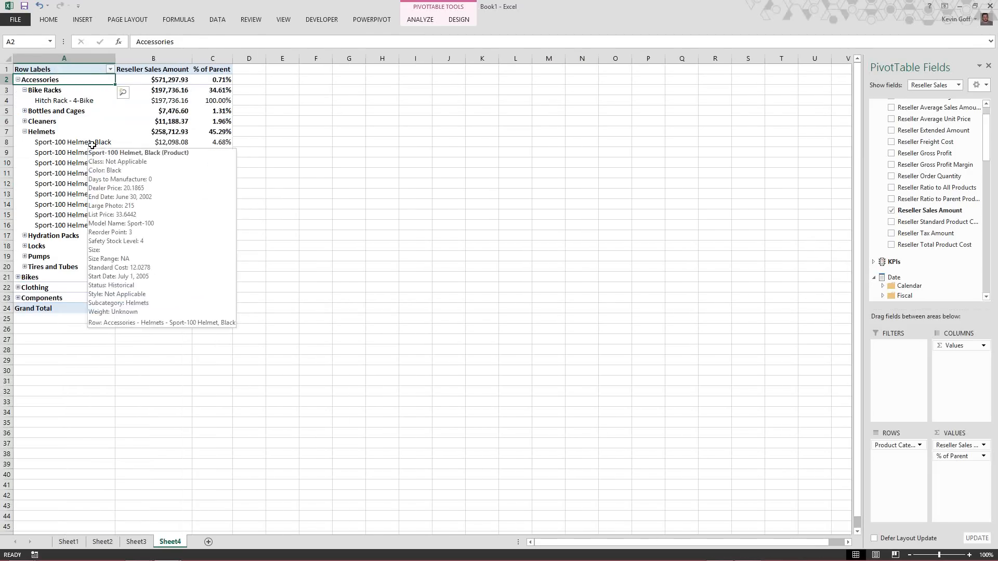
{"action": "left_click", "coordinate": [171, 173]}
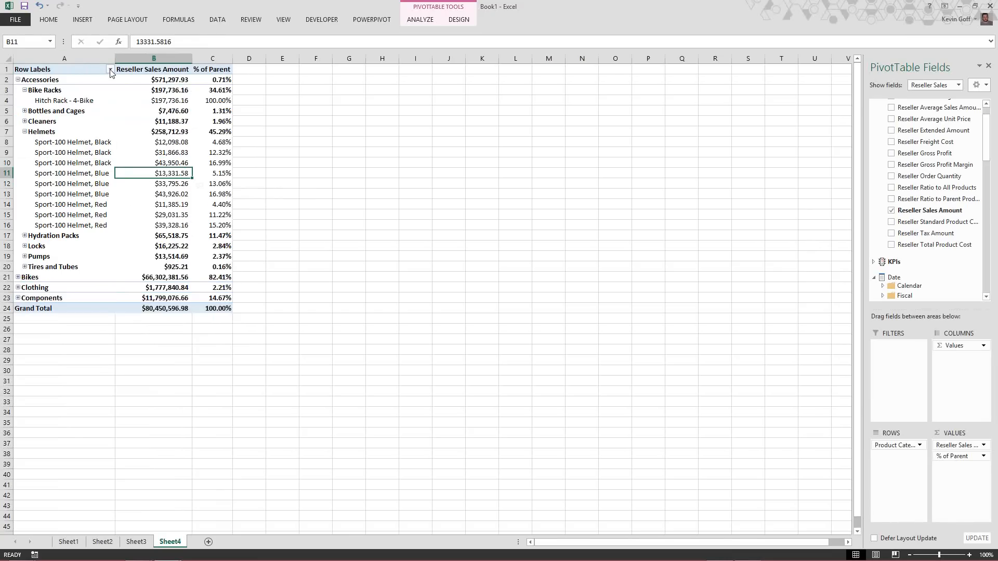
{"action": "left_click", "coordinate": [53, 79]}
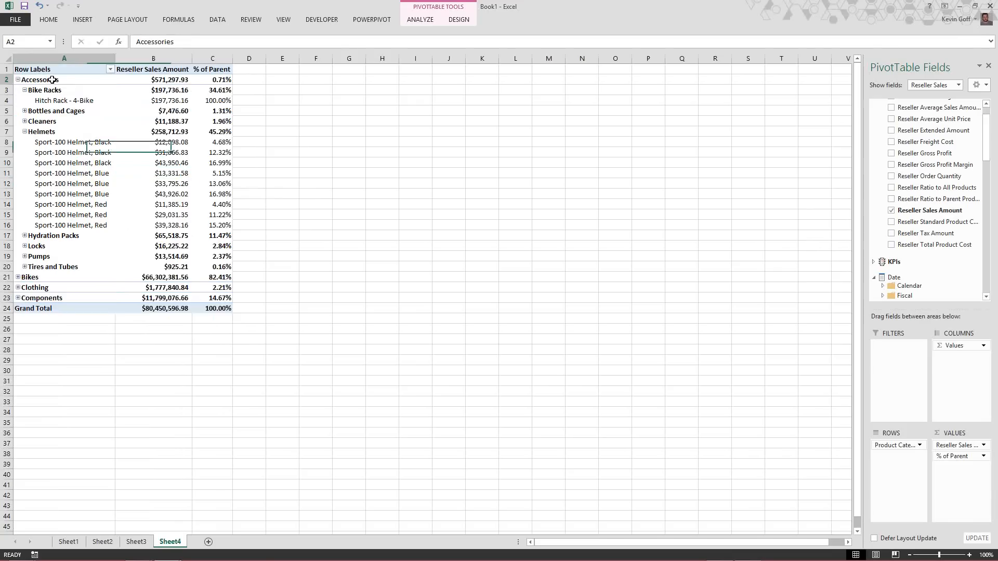
{"action": "left_click", "coordinate": [111, 69]}
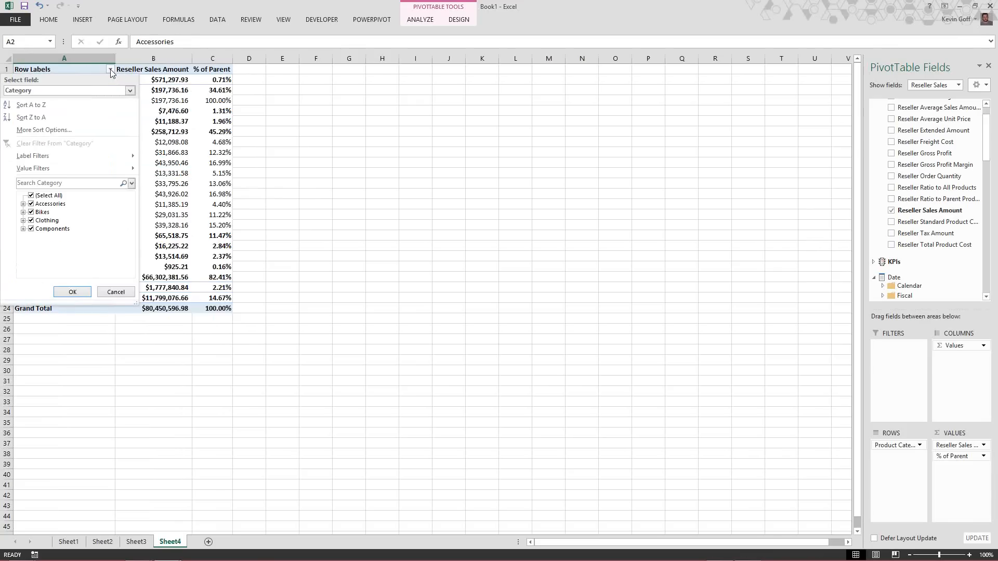
{"action": "left_click", "coordinate": [58, 132]}
{"action": "left_click", "coordinate": [494, 273]}
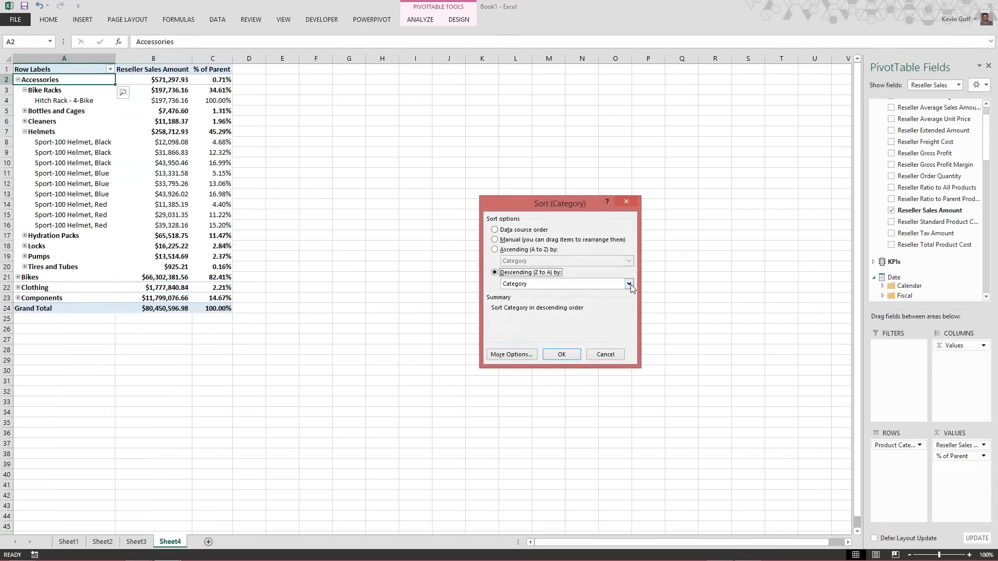
{"action": "left_click", "coordinate": [628, 285]}
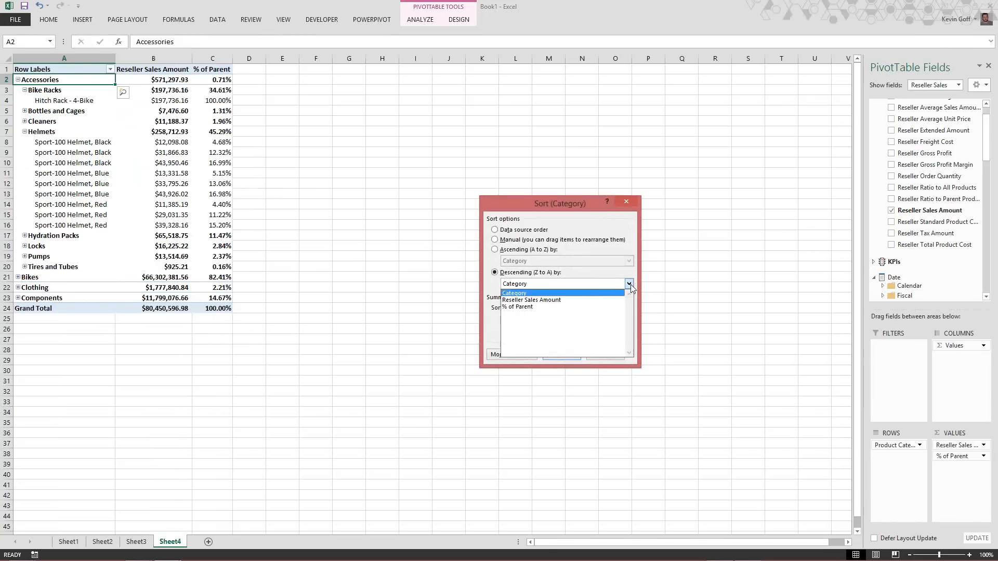
{"action": "left_click", "coordinate": [520, 303]}
{"action": "left_click", "coordinate": [552, 354]}
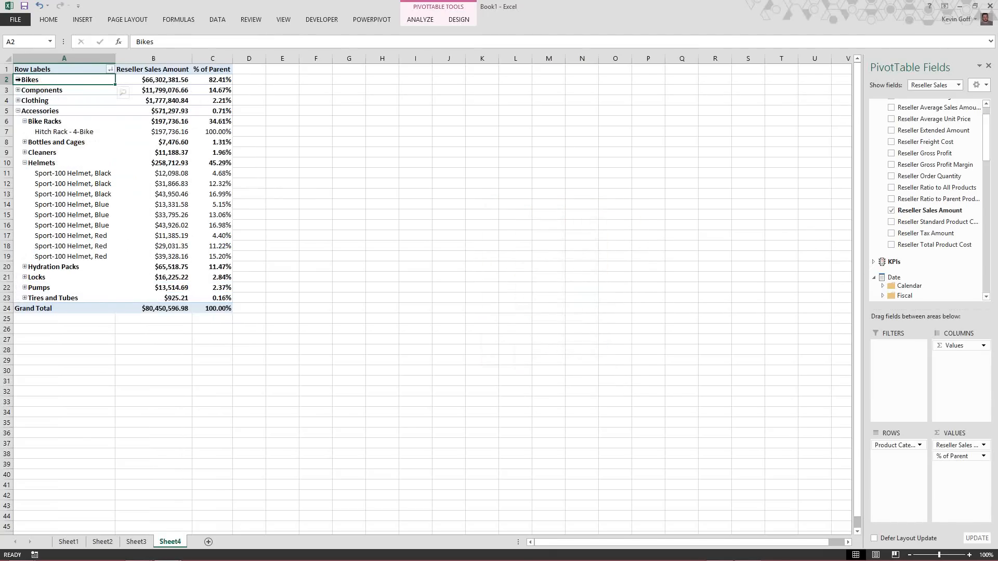
- Expand Bikes and sort the Subcategory level in descending order by Reseller Sales Amount
{"action": "left_click", "coordinate": [19, 79]}
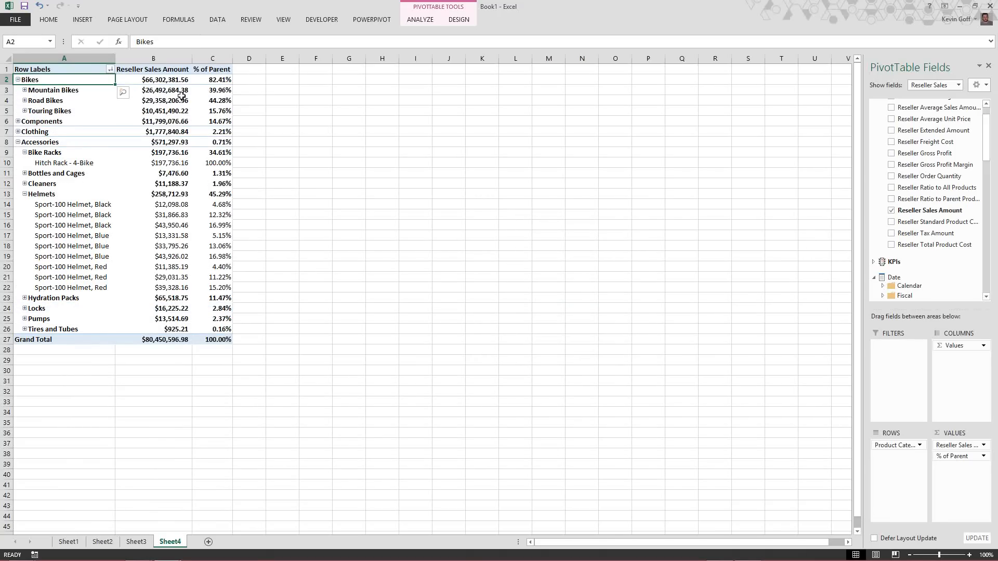
{"action": "left_click", "coordinate": [49, 91]}
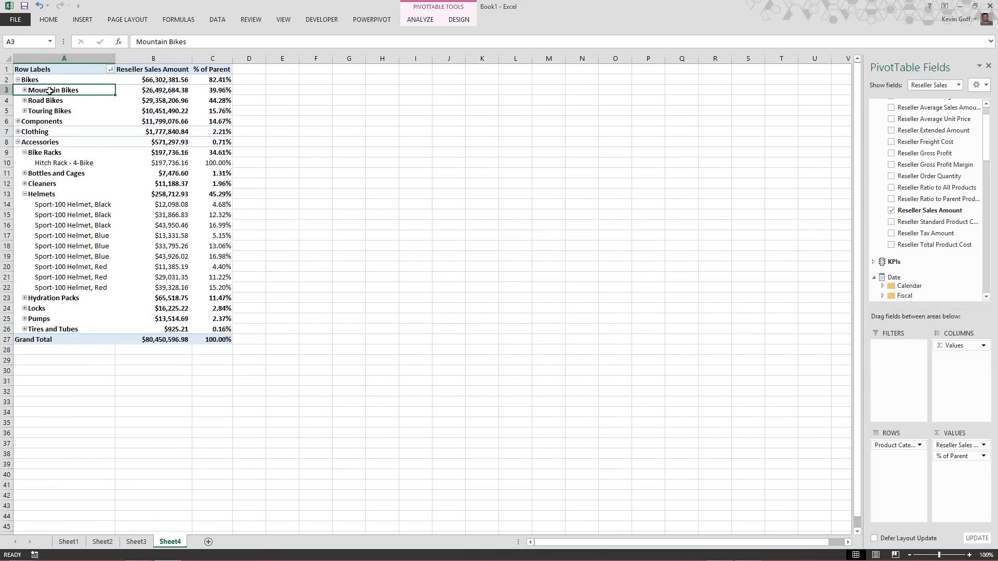
{"action": "left_click", "coordinate": [109, 69]}
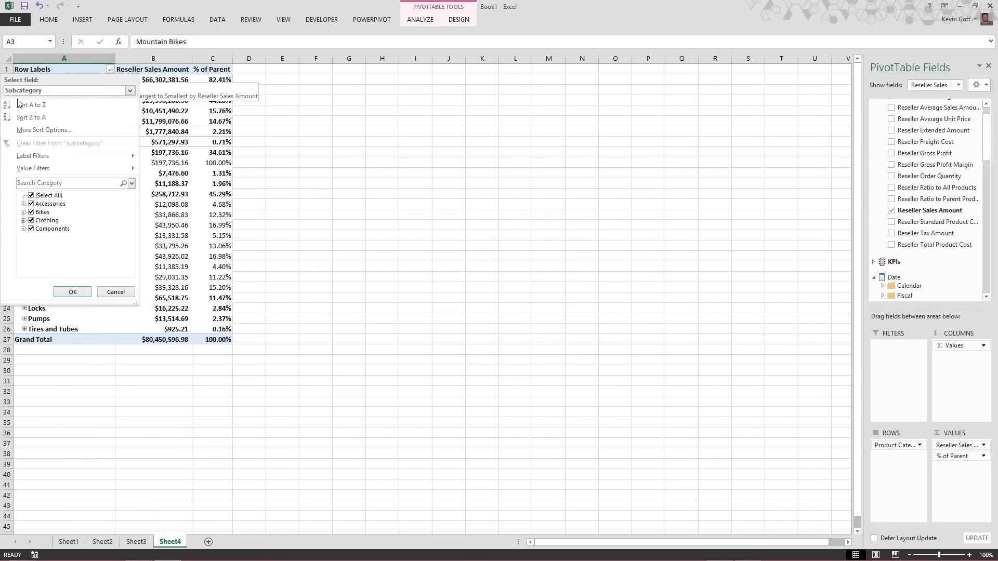
{"action": "left_click", "coordinate": [46, 130]}
{"action": "left_click", "coordinate": [490, 273]}
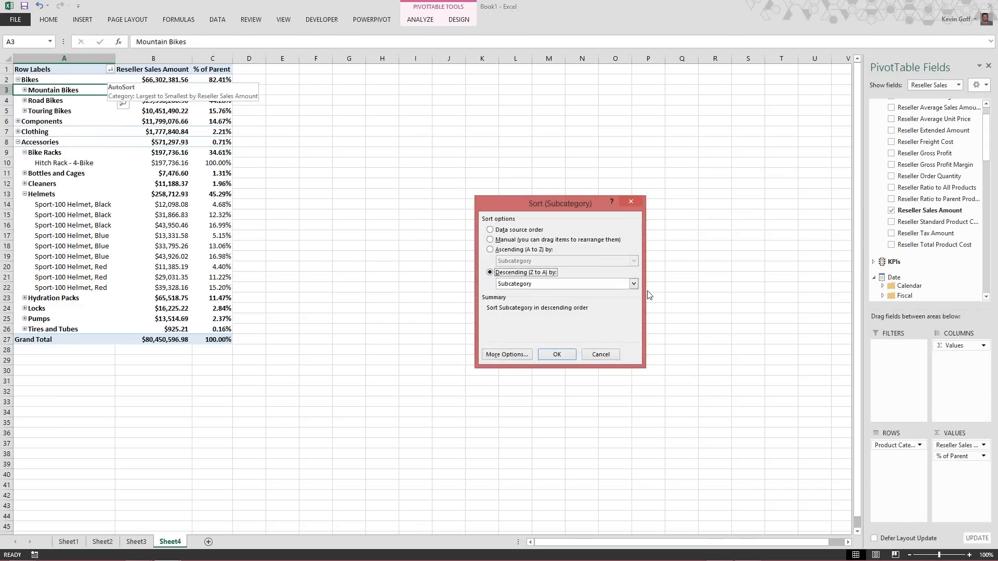
{"action": "left_click", "coordinate": [633, 284]}
{"action": "left_click", "coordinate": [551, 300]}
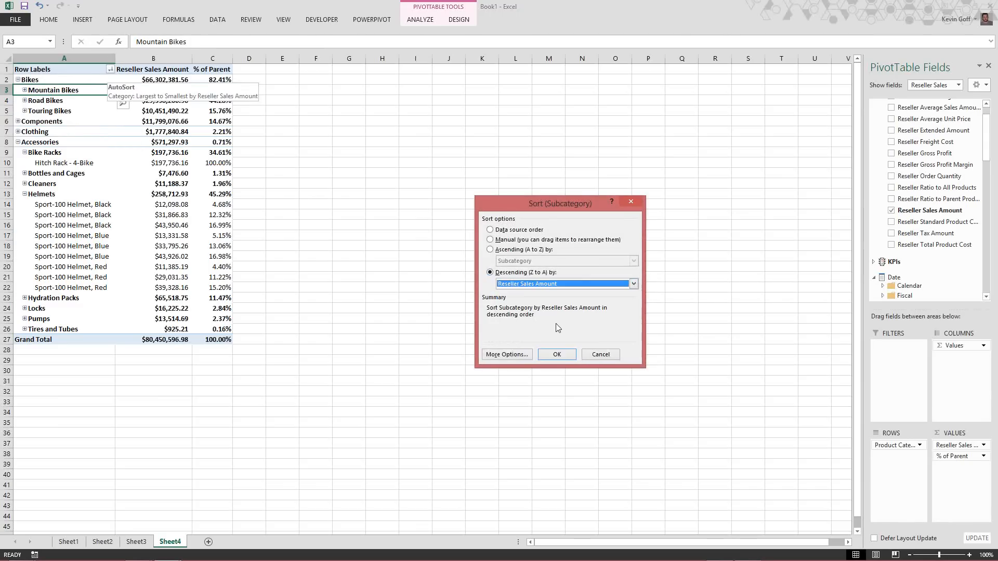
{"action": "left_click", "coordinate": [557, 354]}
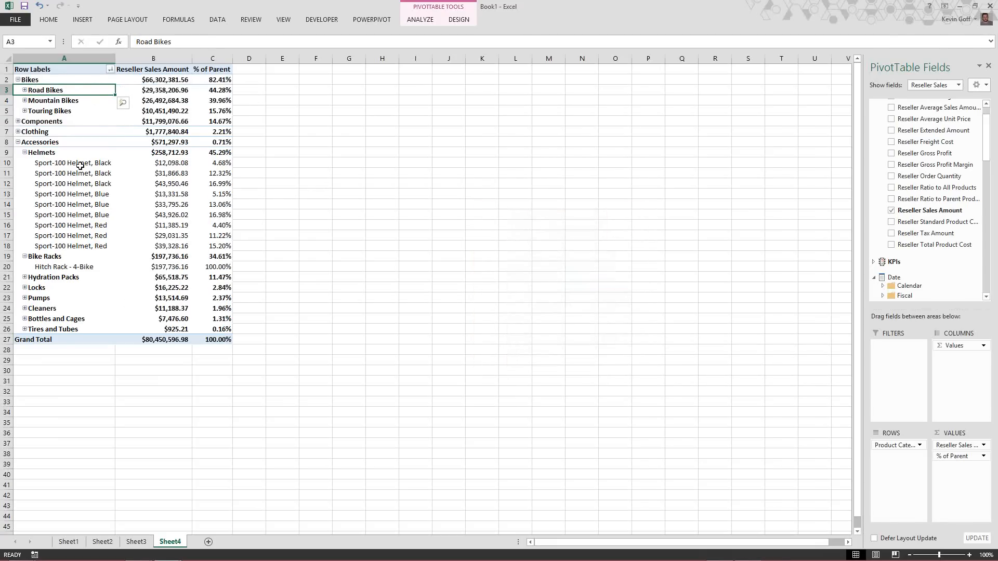
- Sort the Product level in descending order by Reseller Sales Amount and check the order of the helmets
{"action": "left_click", "coordinate": [80, 164]}
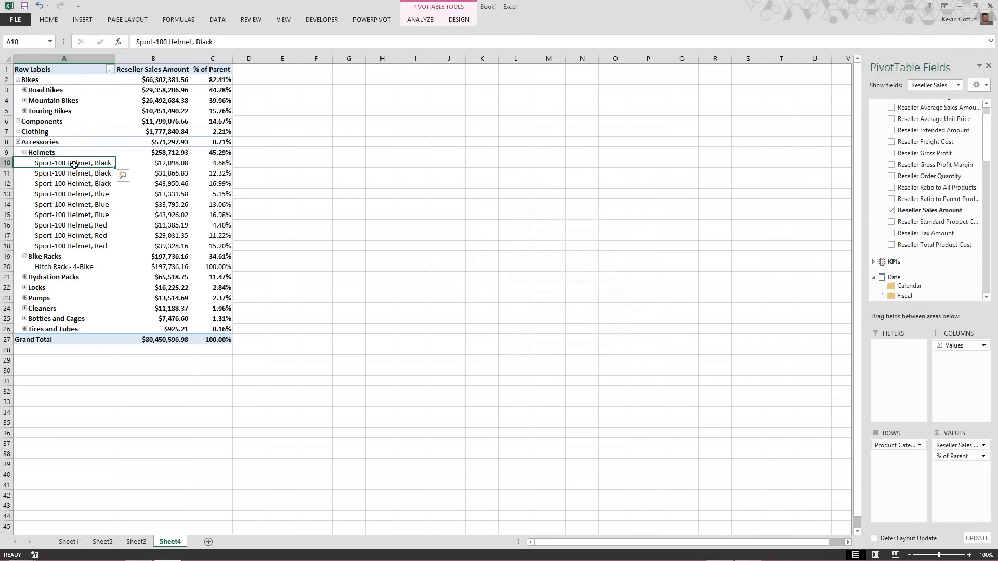
{"action": "left_click", "coordinate": [110, 68]}
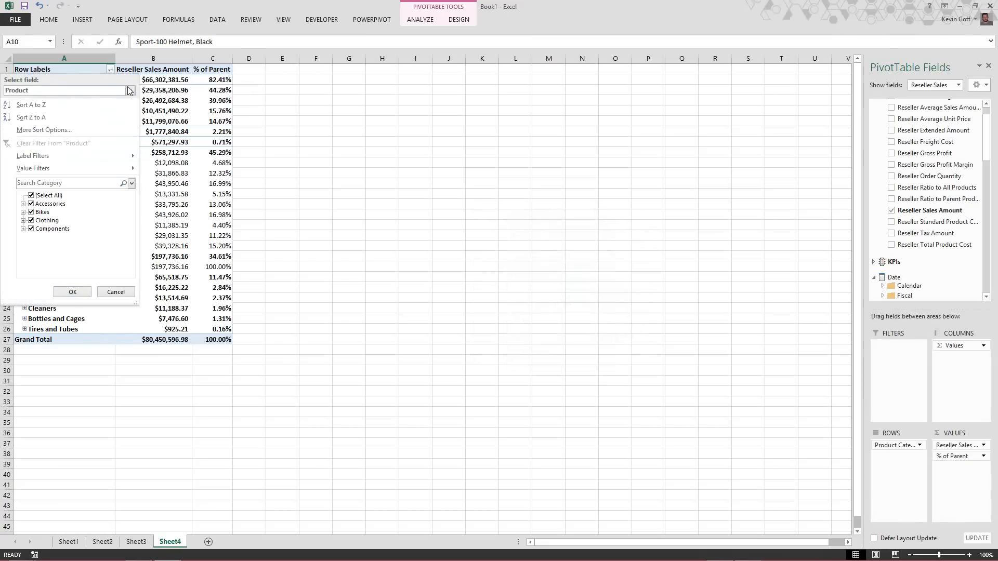
{"action": "left_click", "coordinate": [129, 91]}
{"action": "left_click", "coordinate": [52, 121]}
{"action": "left_click", "coordinate": [52, 128]}
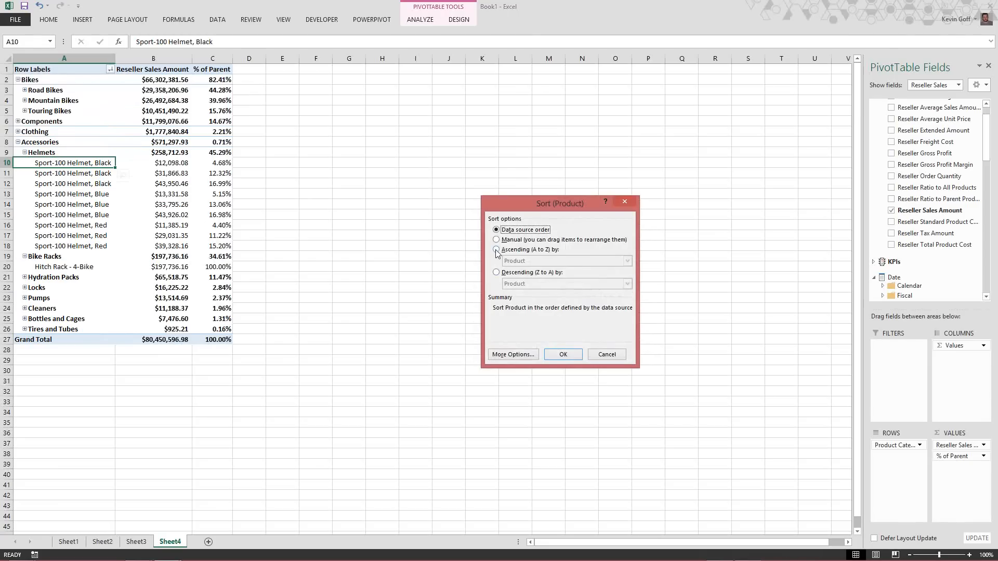
{"action": "left_click", "coordinate": [496, 272]}
{"action": "left_click", "coordinate": [628, 284]}
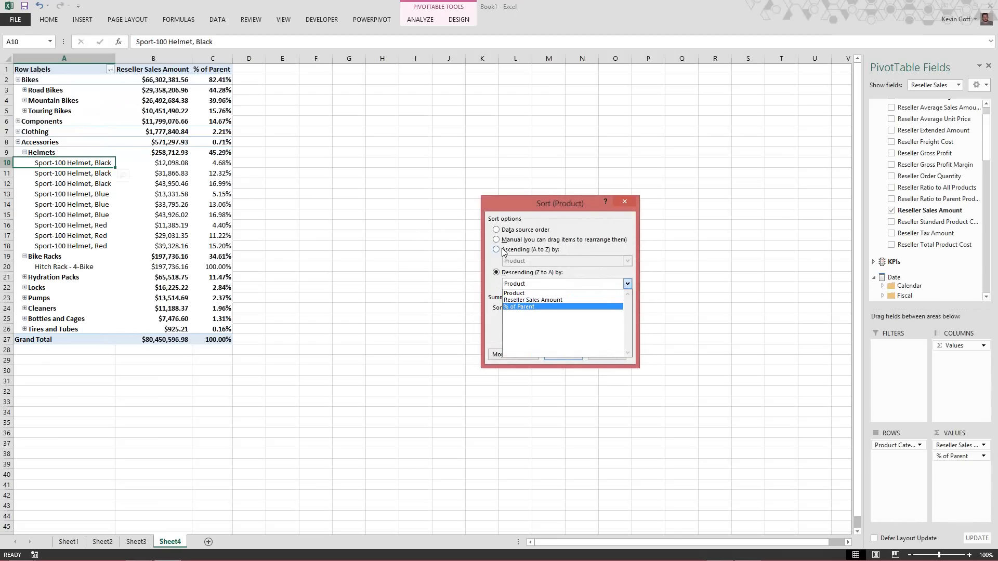
{"action": "left_click", "coordinate": [533, 300]}
{"action": "left_click", "coordinate": [566, 357]}
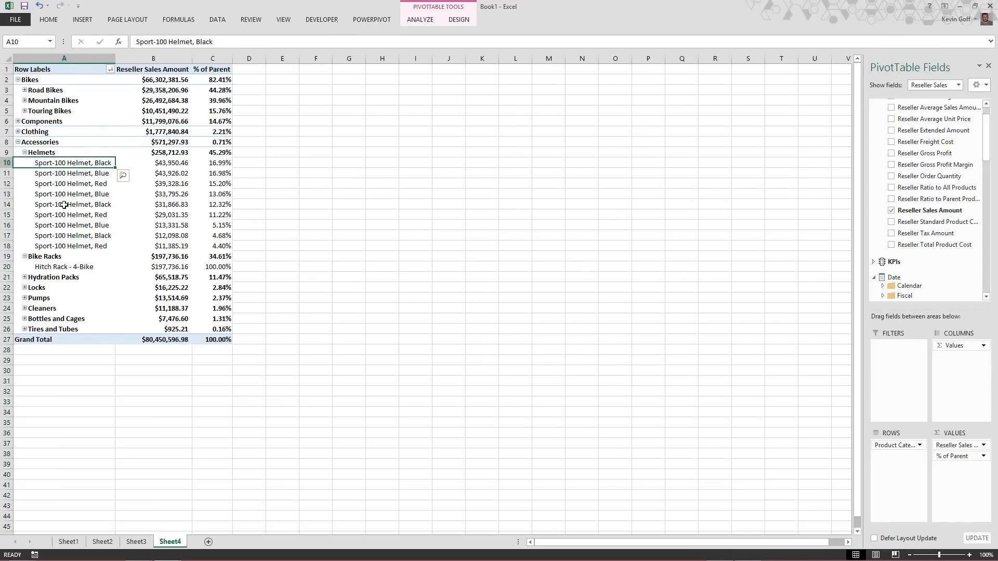
{"action": "left_click", "coordinate": [64, 207]}
{"action": "left_click", "coordinate": [78, 193]}
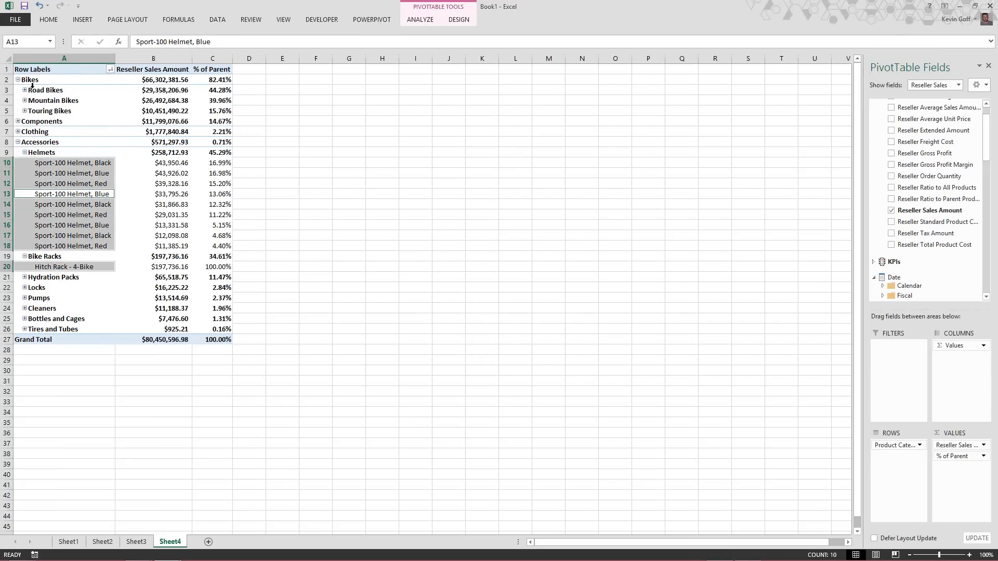
- Switch to the presentation to review the Pivot Table Options slide, and return to the pivot table workbook
{"action": "left_click", "coordinate": [84, 186]}
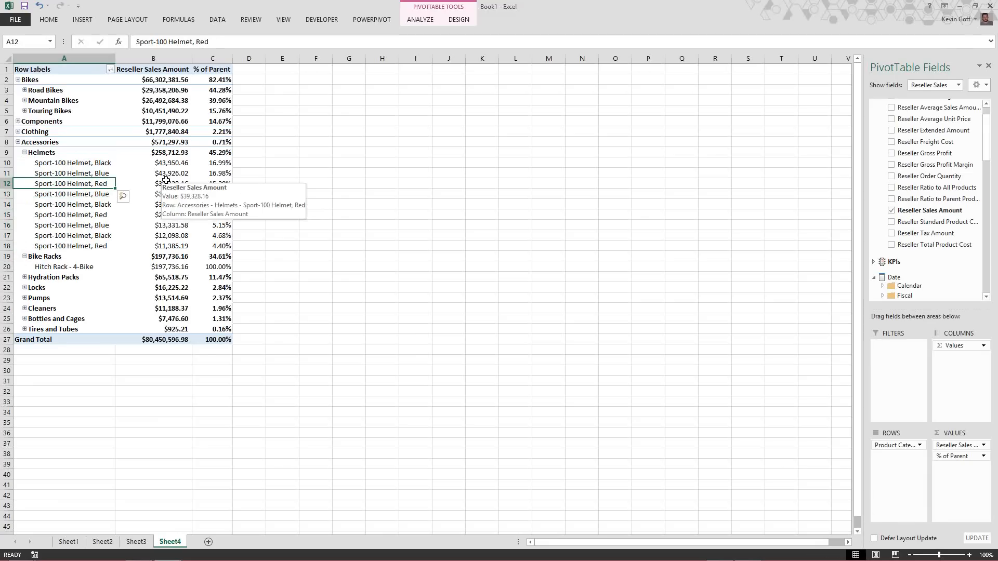
{"action": "key", "text": "alt+Tab"}
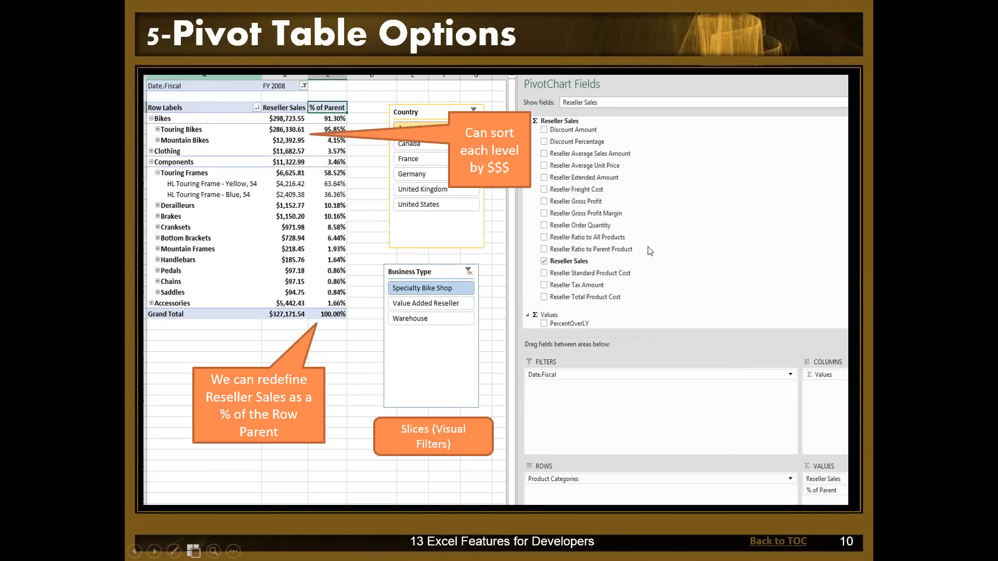
{"action": "key", "text": "alt+Tab"}
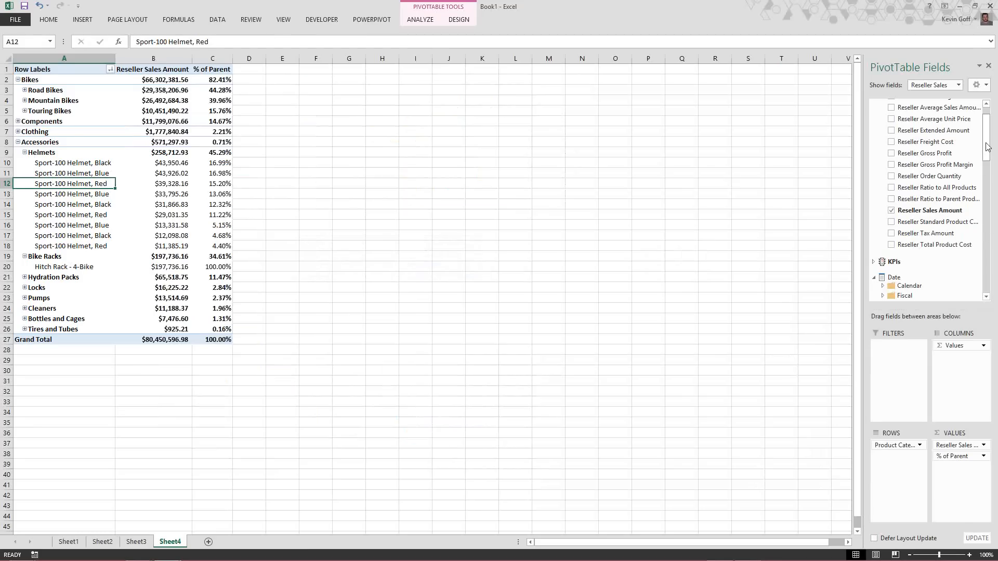
- Expand the Date dimension's Calendar and Fiscal folders and add the Date.Fiscal hierarchy as a report filter
{"action": "scroll", "coordinate": [986, 171], "scroll_direction": "down", "scroll_amount": 3}
{"action": "left_click_drag", "start_coordinate": [986, 172], "coordinate": [987, 179]}
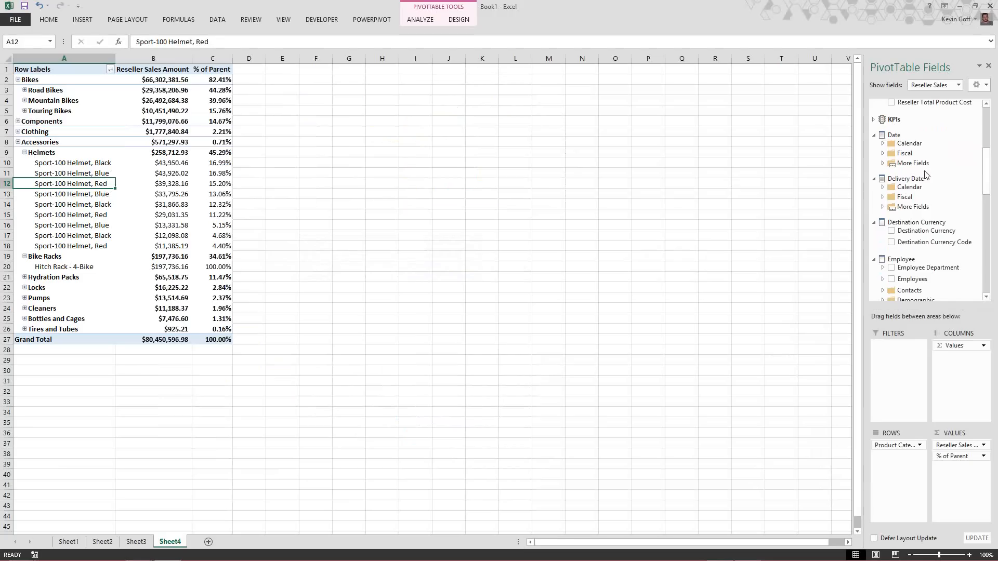
{"action": "left_click", "coordinate": [883, 144]}
{"action": "left_click", "coordinate": [882, 220]}
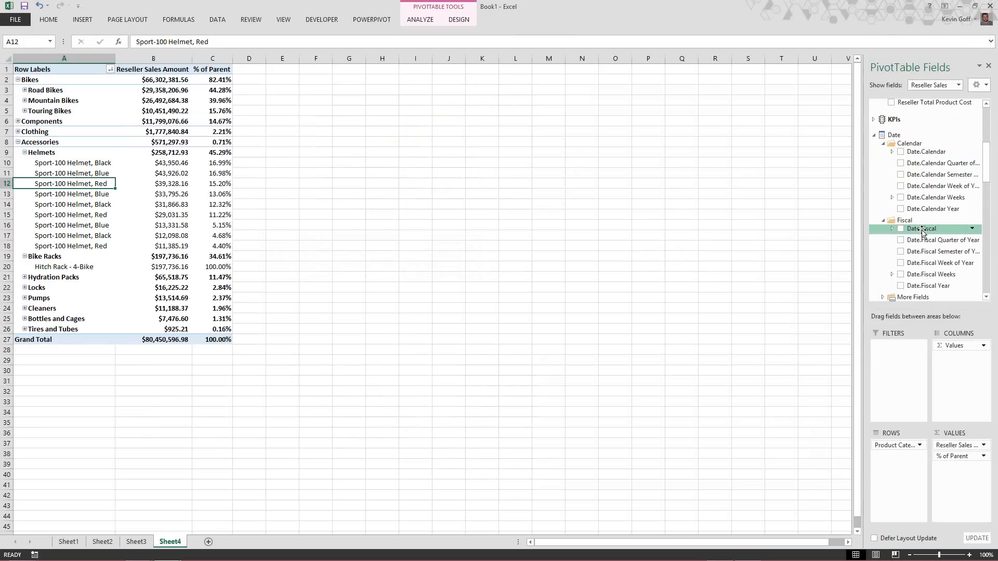
{"action": "left_click_drag", "start_coordinate": [921, 232], "coordinate": [898, 354]}
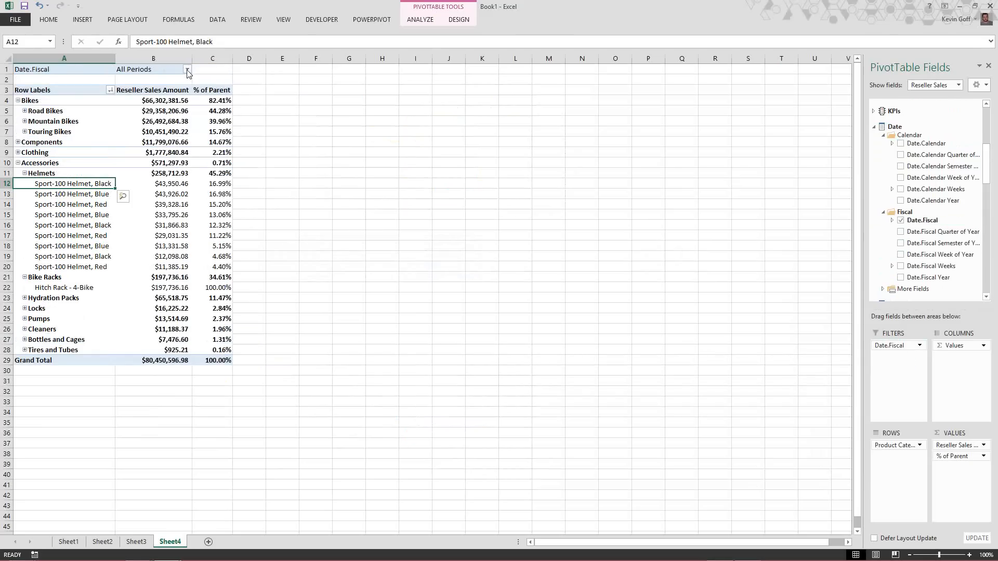
- Enable multiple-item selection in the Date.Fiscal filter and filter the pivot table to all of FY 2008
{"action": "left_click", "coordinate": [187, 69]}
{"action": "left_click", "coordinate": [75, 94]}
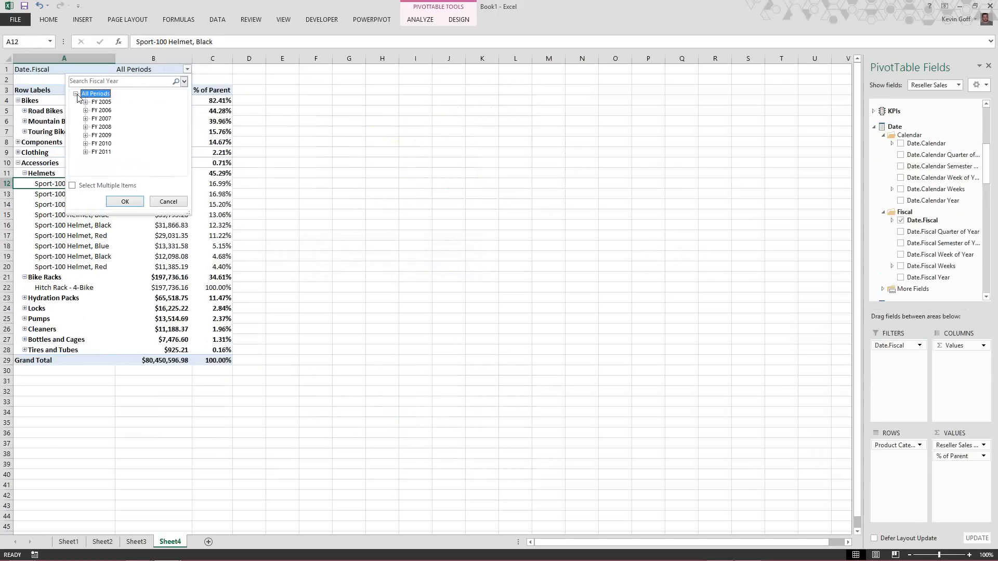
{"action": "left_click", "coordinate": [86, 127]}
{"action": "left_click", "coordinate": [104, 143]}
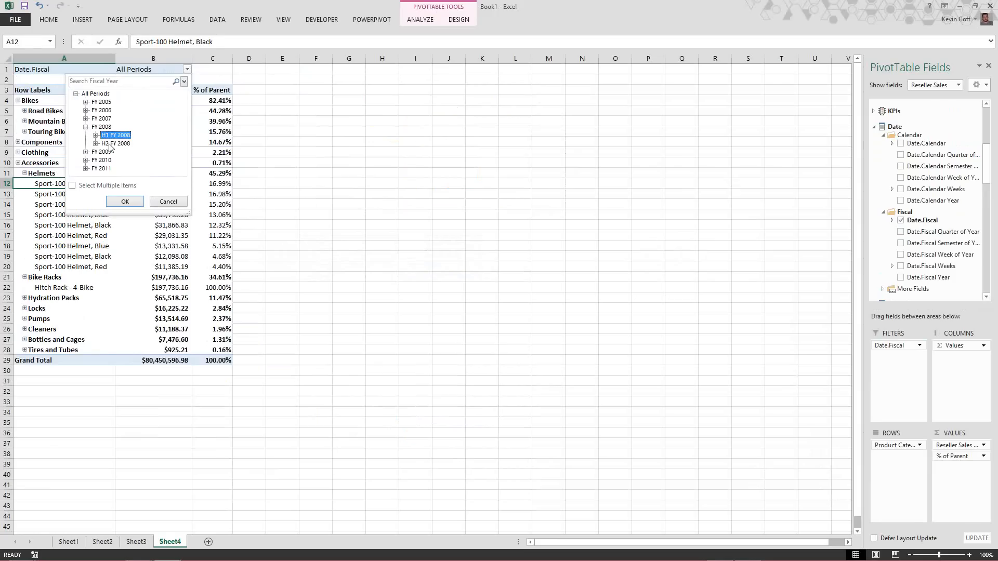
{"action": "left_click", "coordinate": [96, 136]}
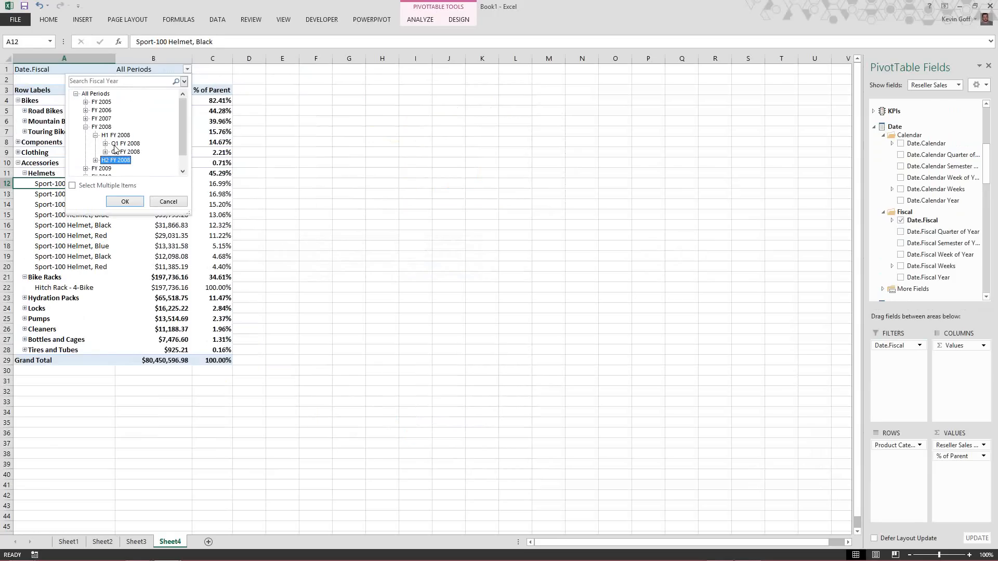
{"action": "left_click", "coordinate": [73, 186]}
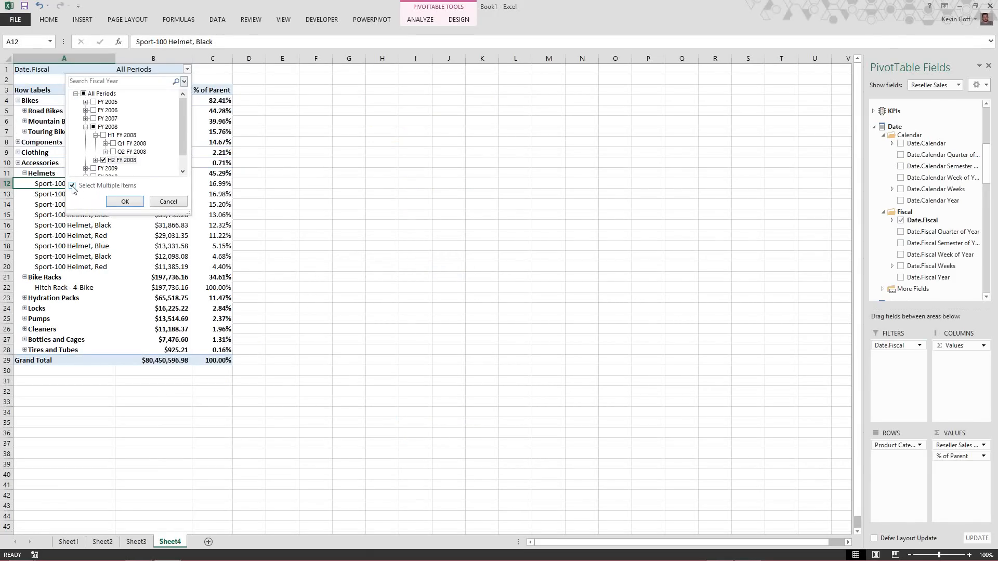
{"action": "left_click", "coordinate": [95, 160]}
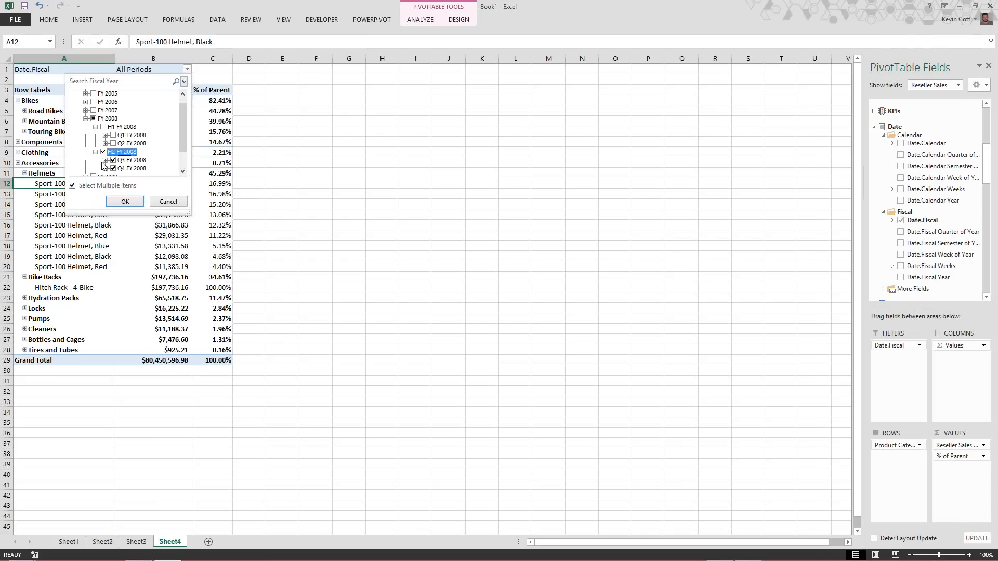
{"action": "left_click", "coordinate": [95, 119]}
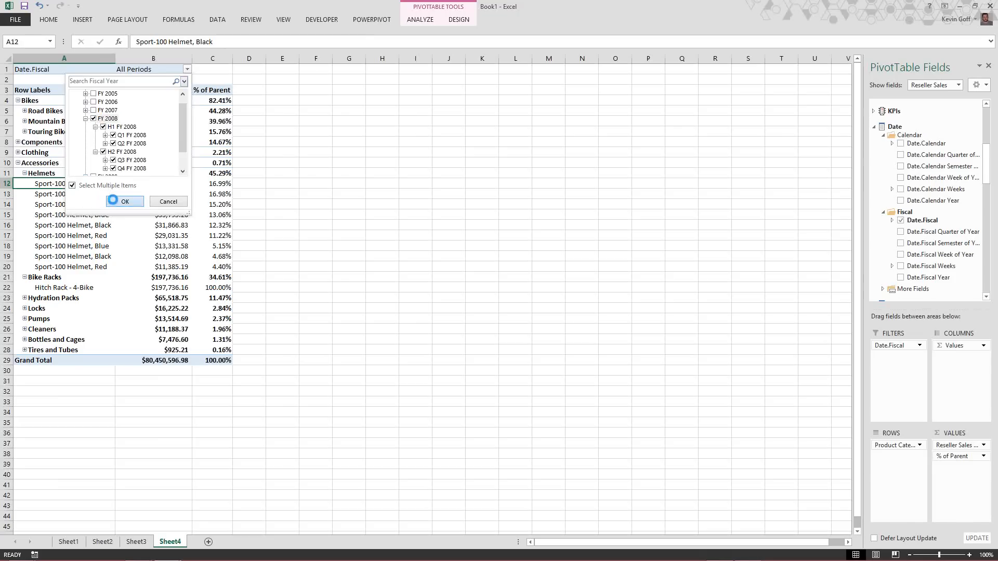
{"action": "left_click", "coordinate": [120, 201]}
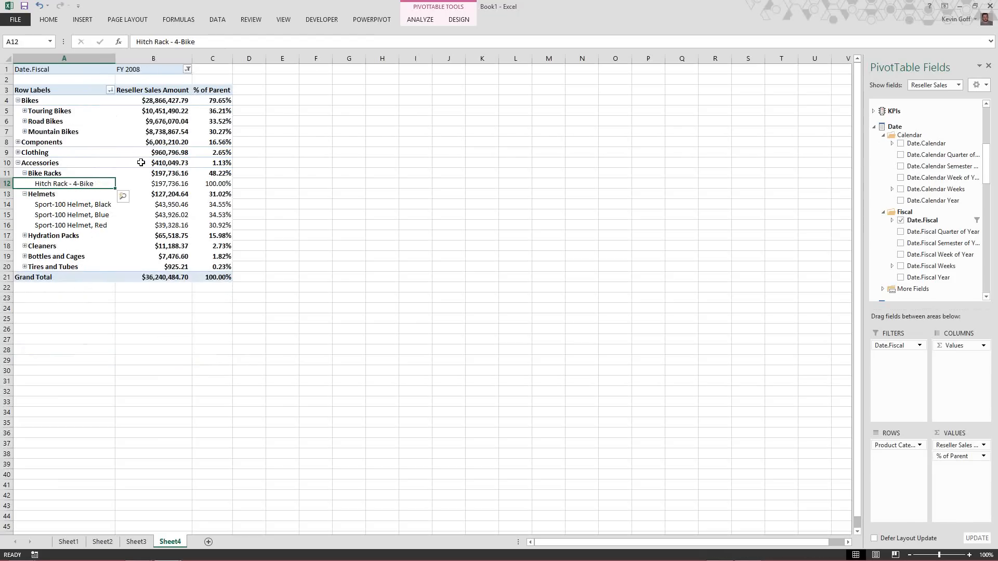
- Examine the helmet sales and Road Bikes percentage for FY 2008, and view the fiscal years available in the Date.Fiscal filter
{"action": "left_click", "coordinate": [174, 204]}
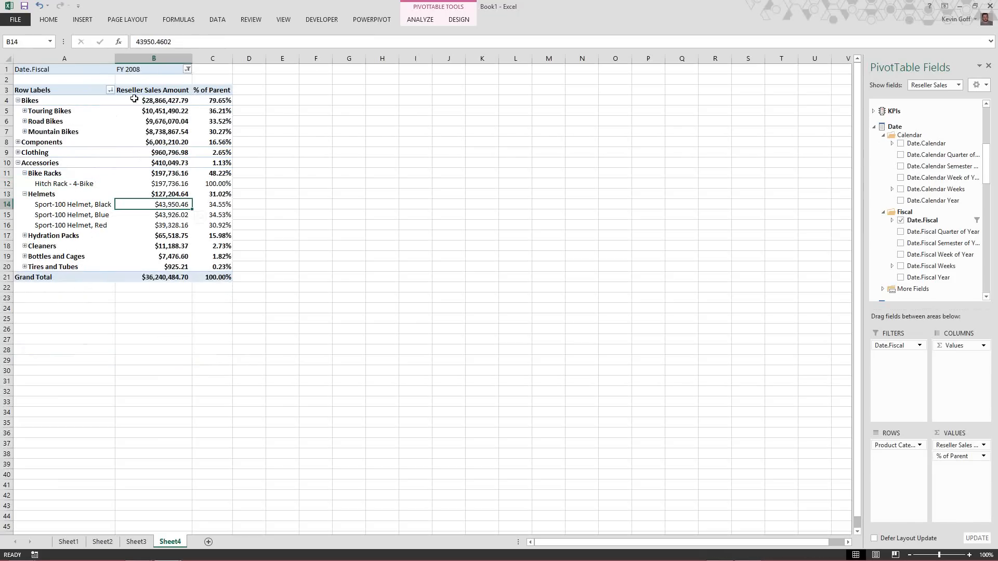
{"action": "mouse_move", "coordinate": [175, 161]}
{"action": "left_click", "coordinate": [226, 121]}
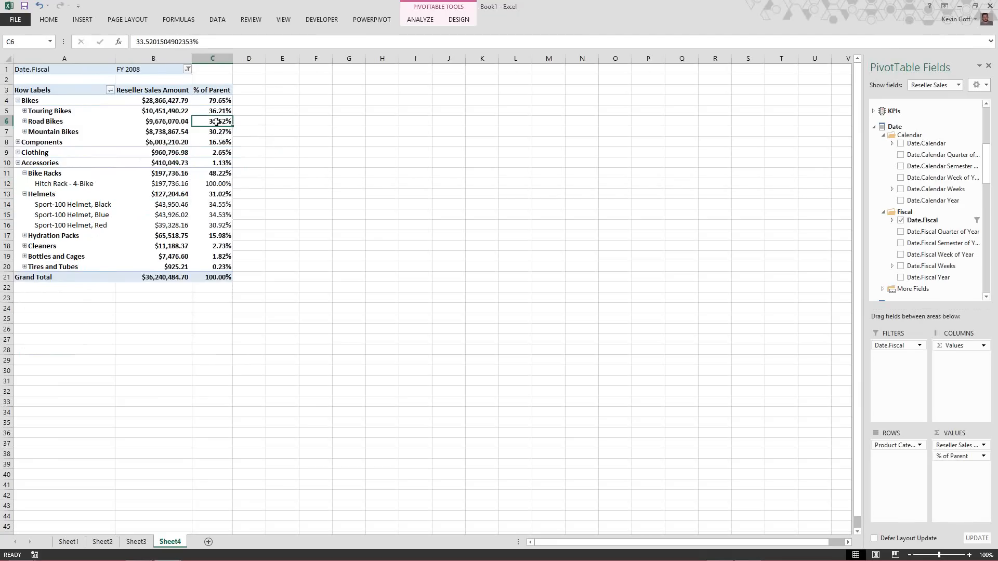
{"action": "left_click", "coordinate": [187, 70]}
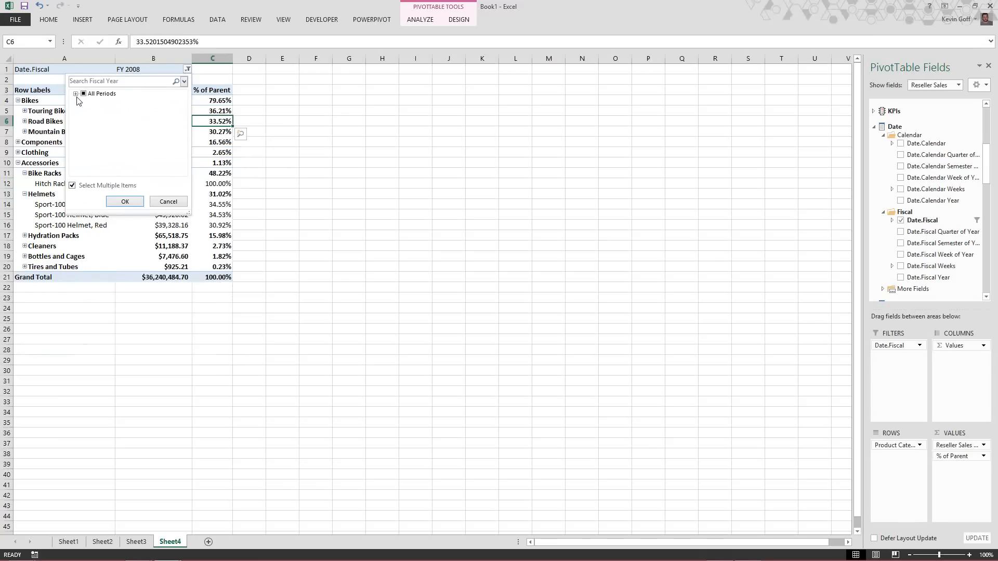
{"action": "left_click", "coordinate": [76, 94]}
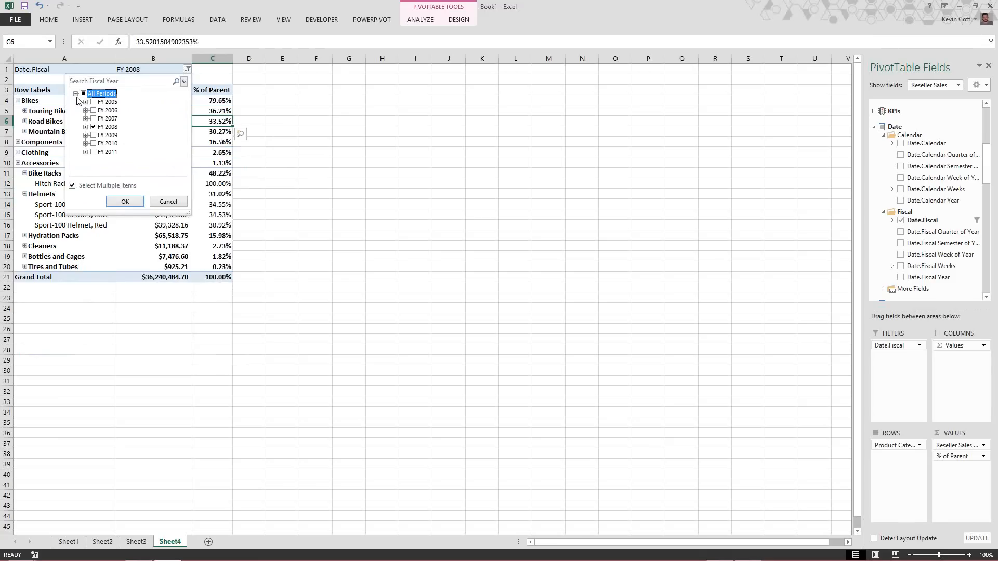
{"action": "left_click", "coordinate": [175, 203]}
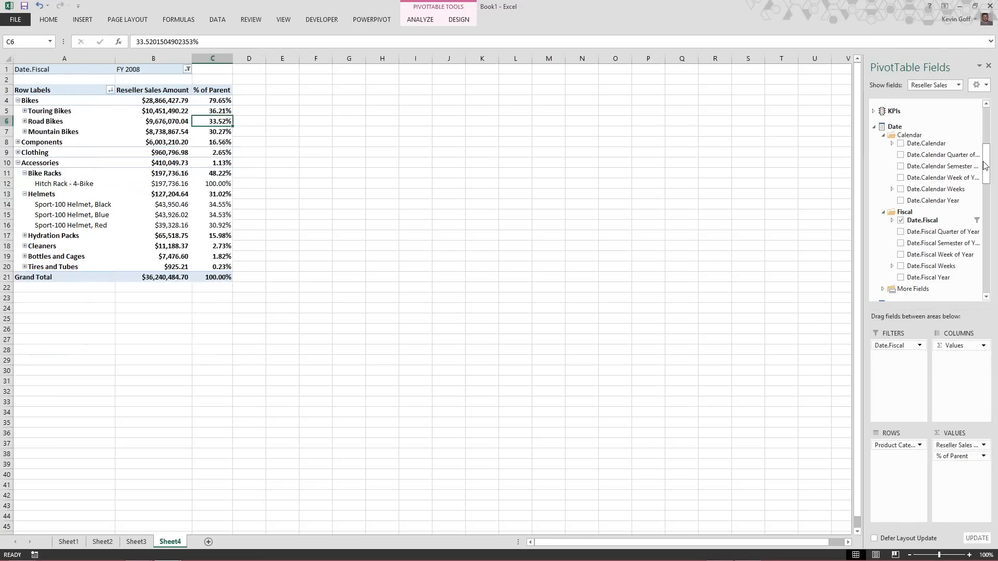
- Widen the field list and add a slicer for the Geography Country field, placed beside the pivot table around columns H to K
{"action": "left_click_drag", "start_coordinate": [987, 165], "coordinate": [986, 126]}
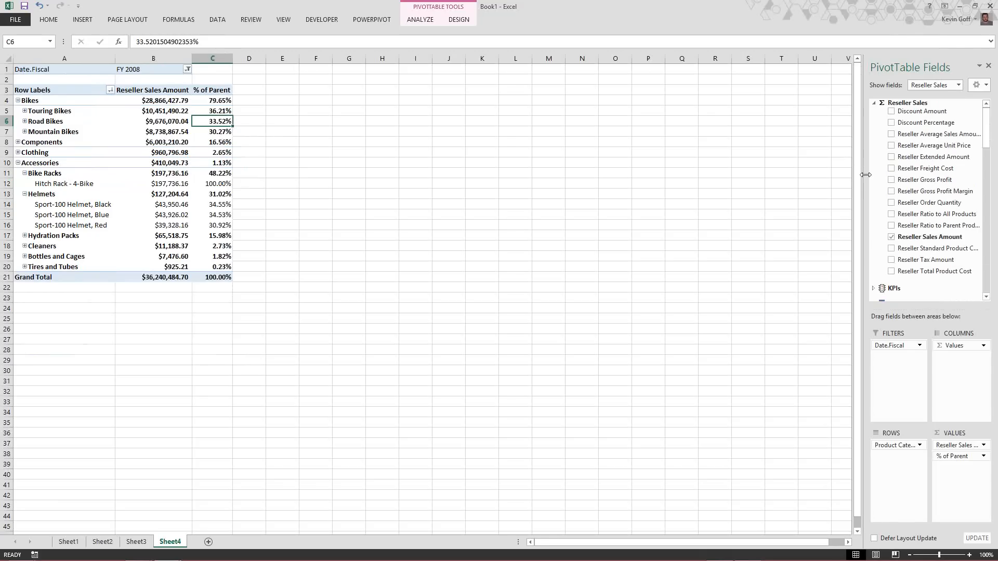
{"action": "left_click_drag", "start_coordinate": [865, 175], "coordinate": [749, 175]}
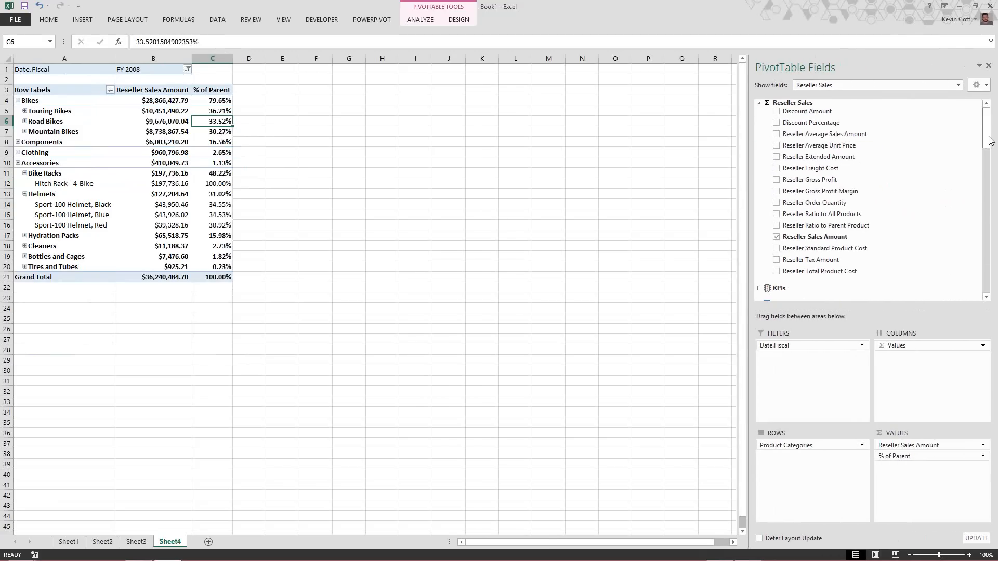
{"action": "left_click_drag", "start_coordinate": [990, 140], "coordinate": [987, 227]}
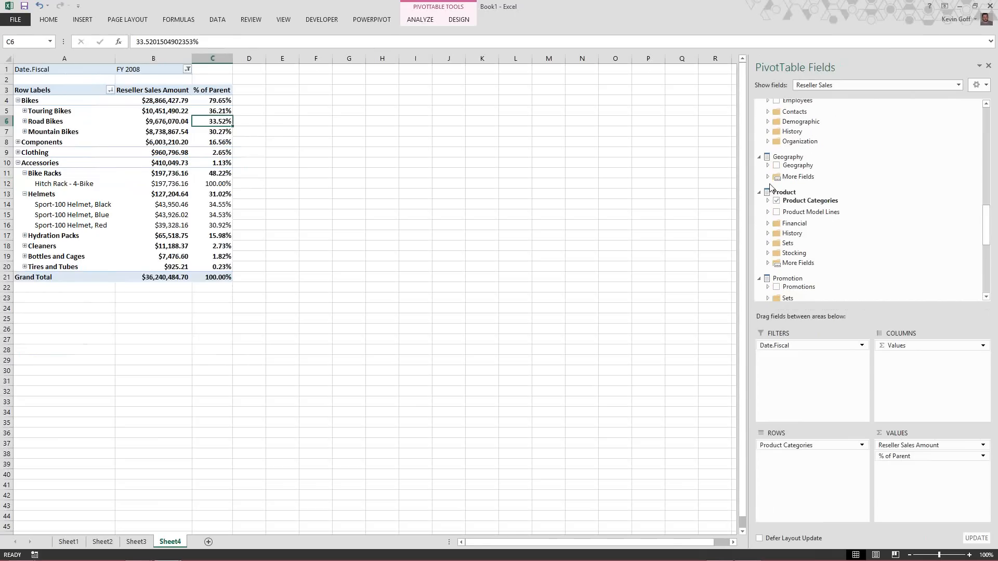
{"action": "left_click", "coordinate": [768, 177]}
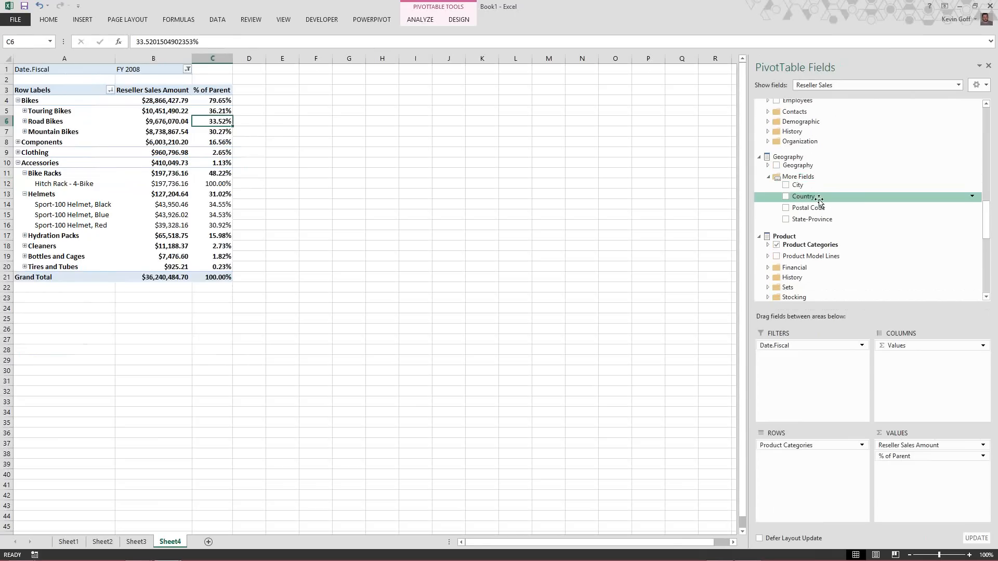
{"action": "left_click", "coordinate": [972, 197]}
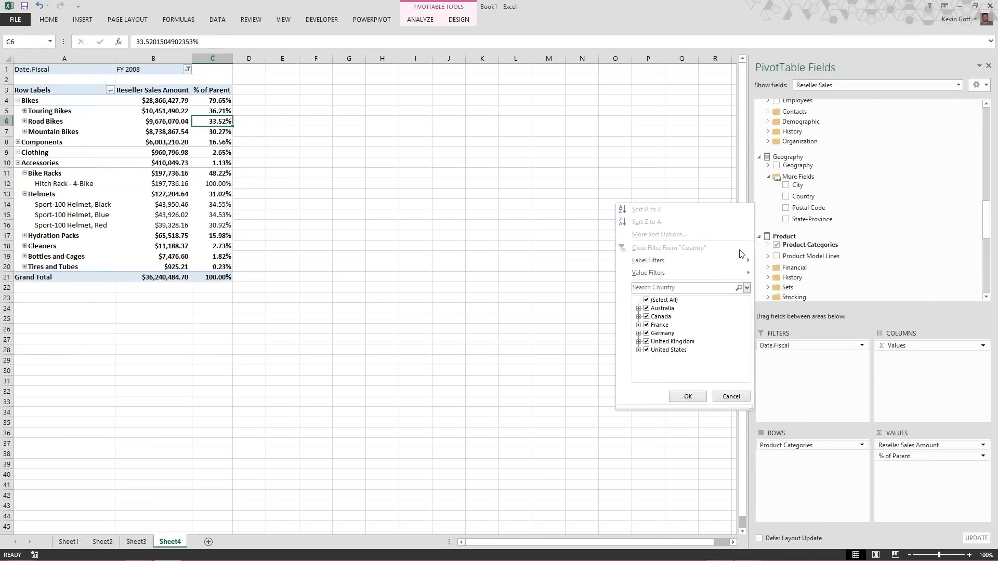
{"action": "left_click", "coordinate": [732, 397]}
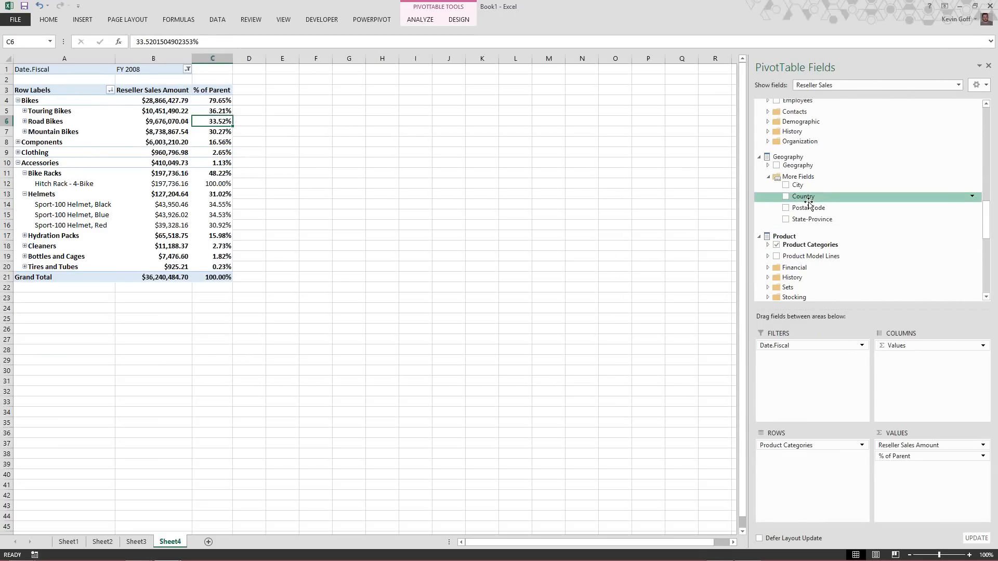
{"action": "right_click", "coordinate": [809, 199]}
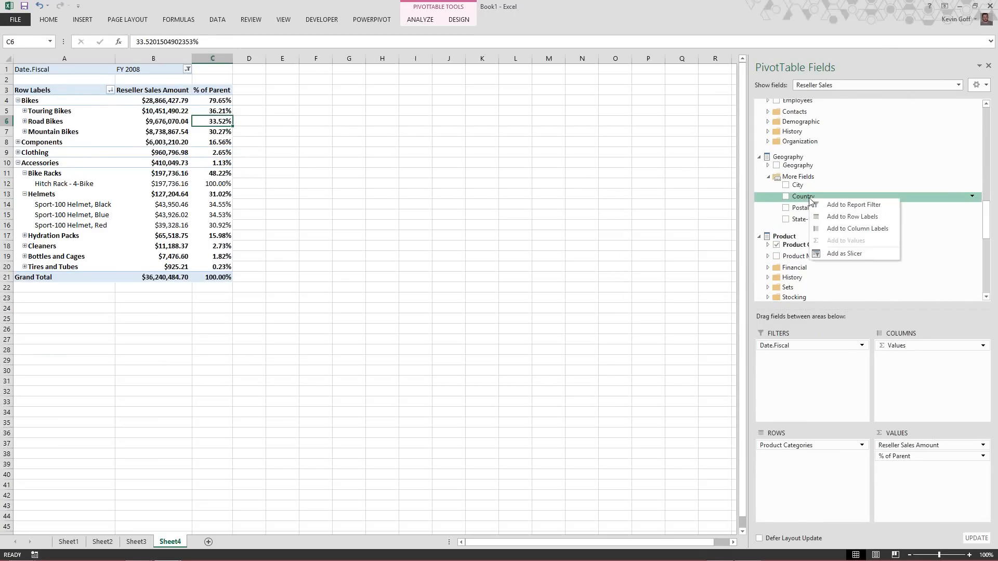
{"action": "left_click", "coordinate": [836, 253]}
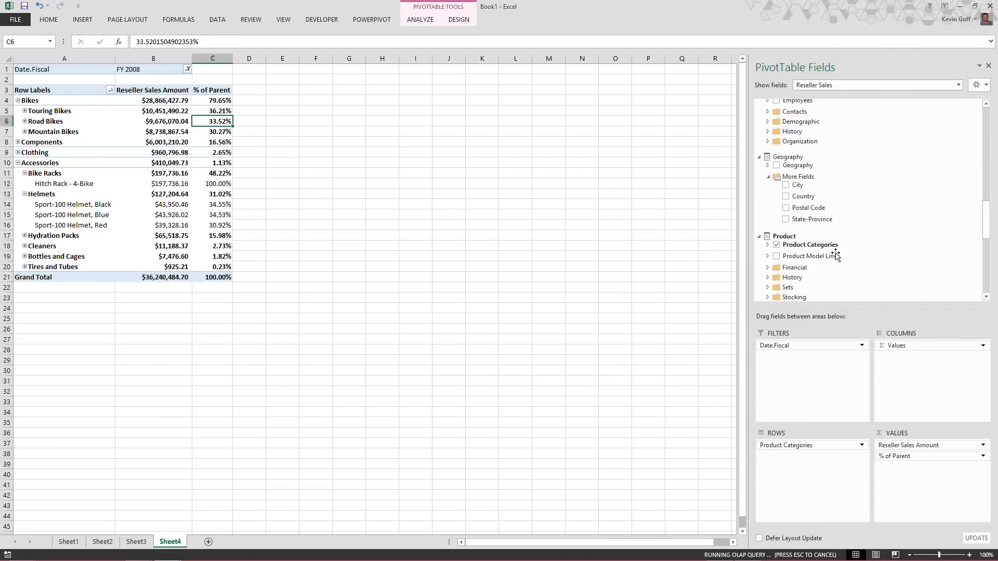
{"action": "left_click_drag", "start_coordinate": [396, 239], "coordinate": [454, 95]}
{"action": "left_click", "coordinate": [454, 95]}
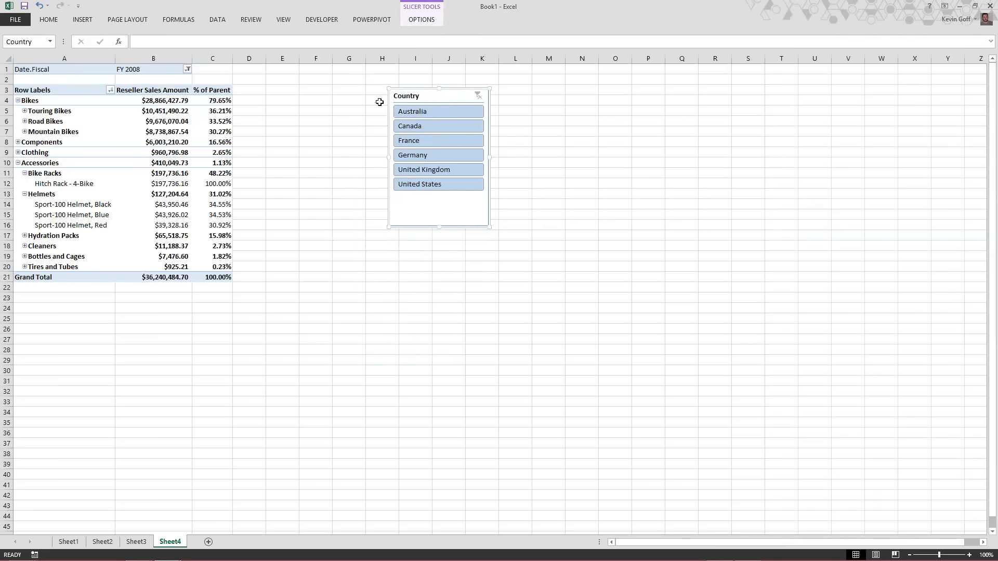
- Filter the pivot table to Australia and France with the Country slicer, and clear the slicer's filter
{"action": "left_click", "coordinate": [414, 112]}
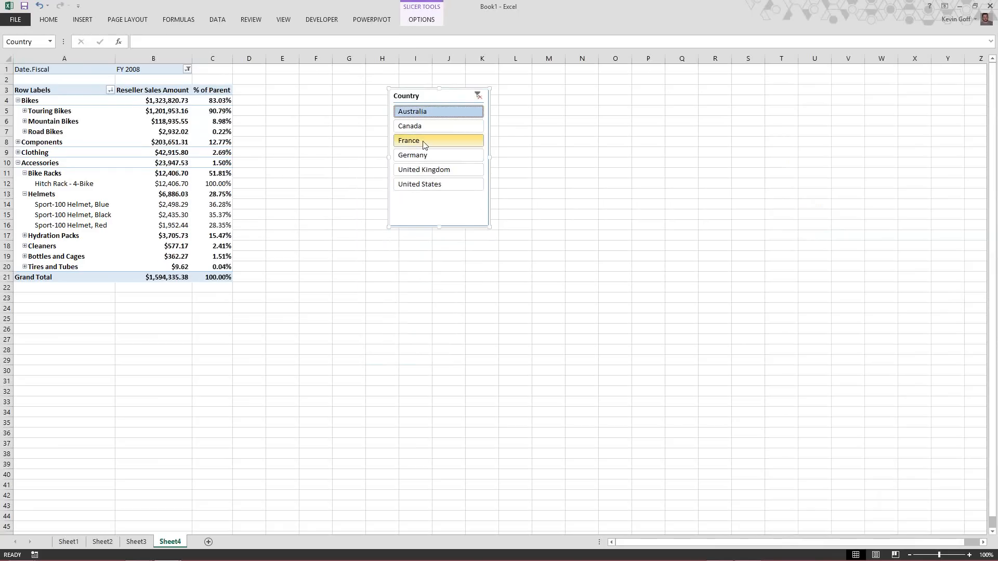
{"action": "left_click", "coordinate": [412, 142]}
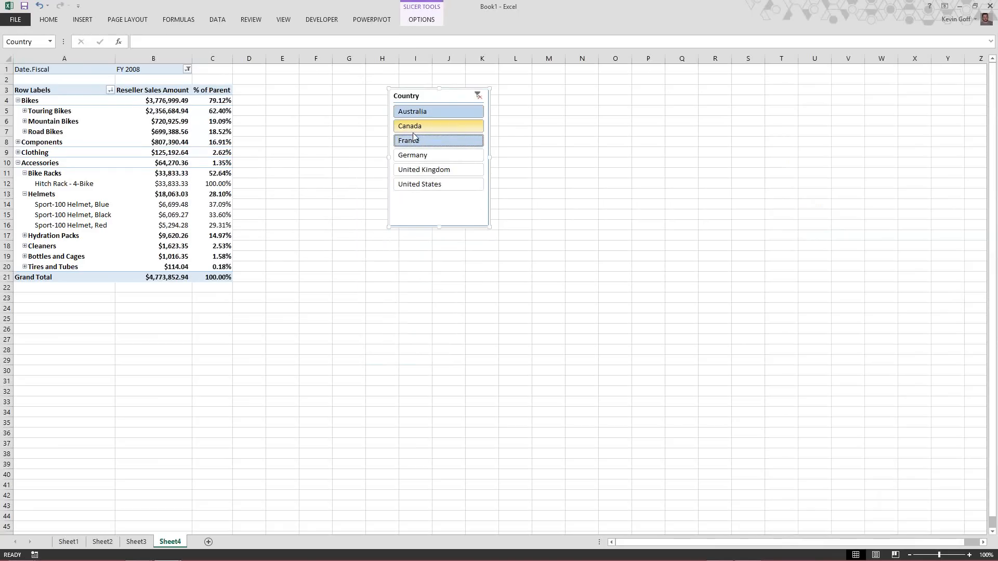
{"action": "left_click", "coordinate": [478, 96]}
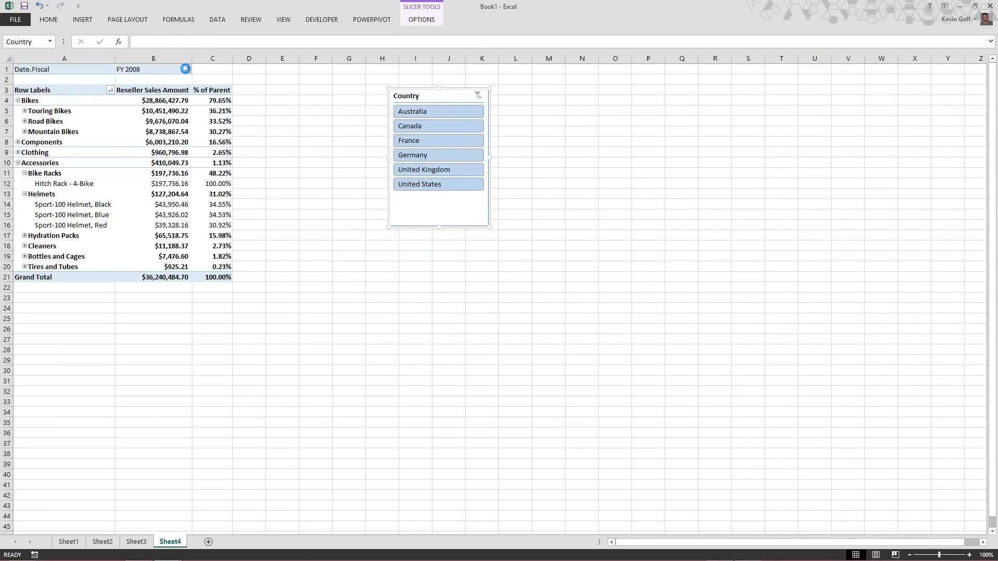
- Change the Date.Fiscal filter so that only FY 2010 is selected
{"action": "left_click", "coordinate": [187, 70]}
{"action": "left_click", "coordinate": [93, 127]}
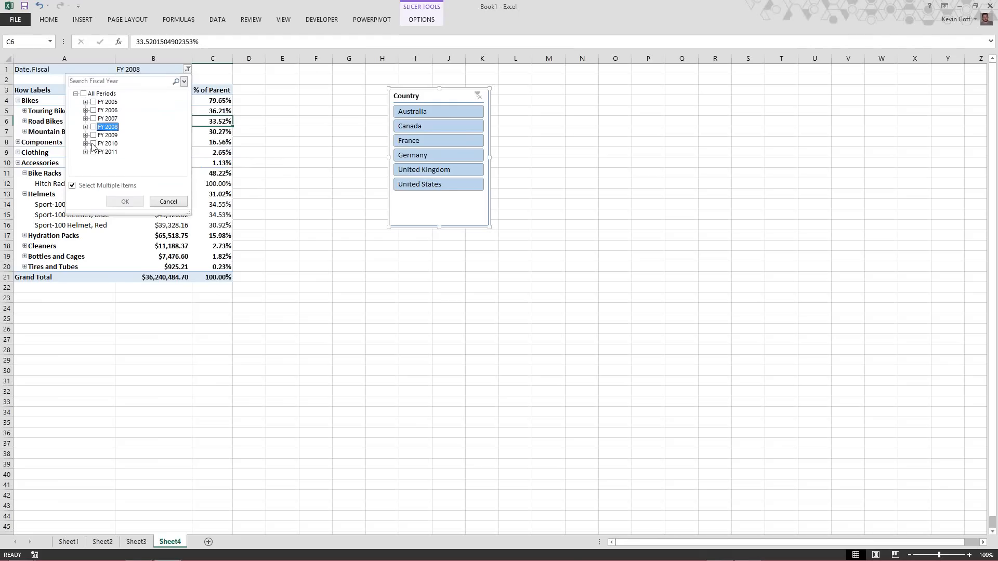
{"action": "left_click", "coordinate": [93, 143]}
{"action": "left_click", "coordinate": [131, 200]}
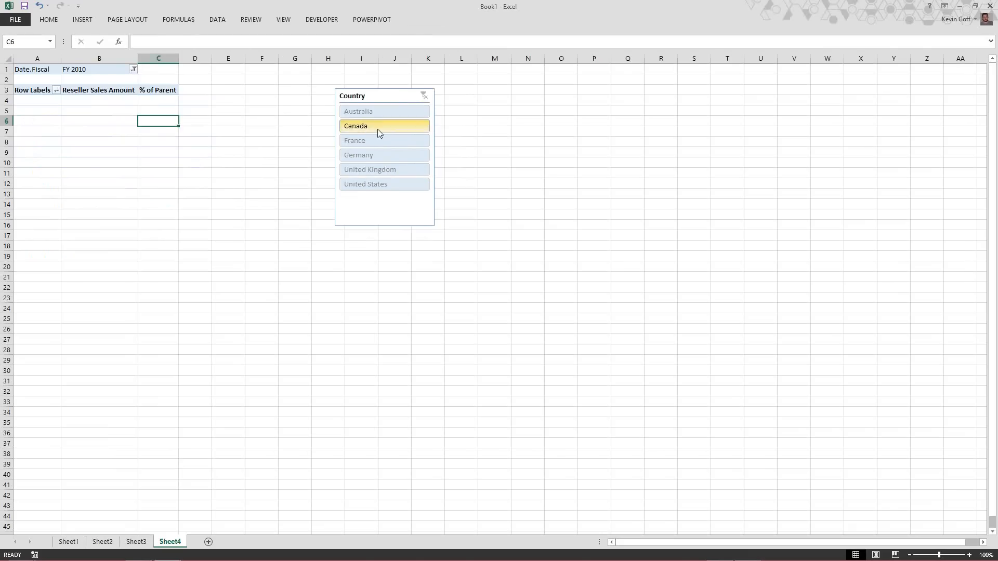
- Add FY 2008 to the Date.Fiscal filter alongside FY 2010
{"action": "left_click", "coordinate": [133, 69]}
{"action": "left_click", "coordinate": [21, 94]}
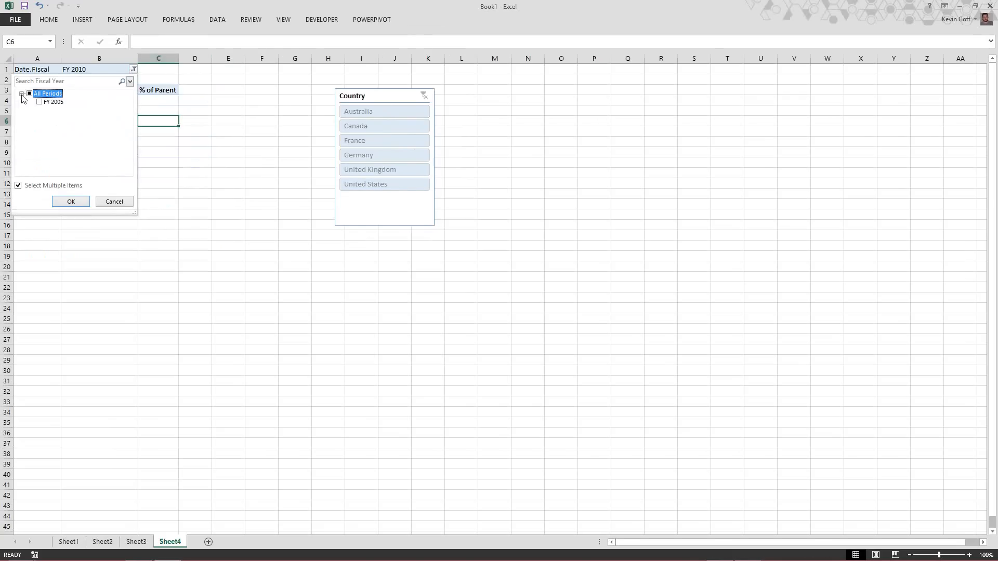
{"action": "left_click", "coordinate": [40, 128]}
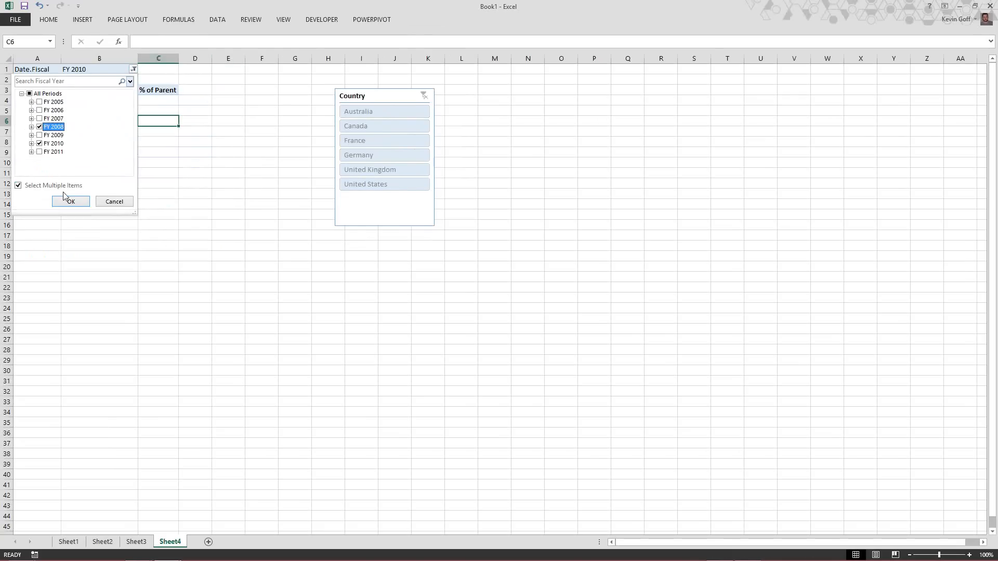
{"action": "left_click", "coordinate": [70, 201]}
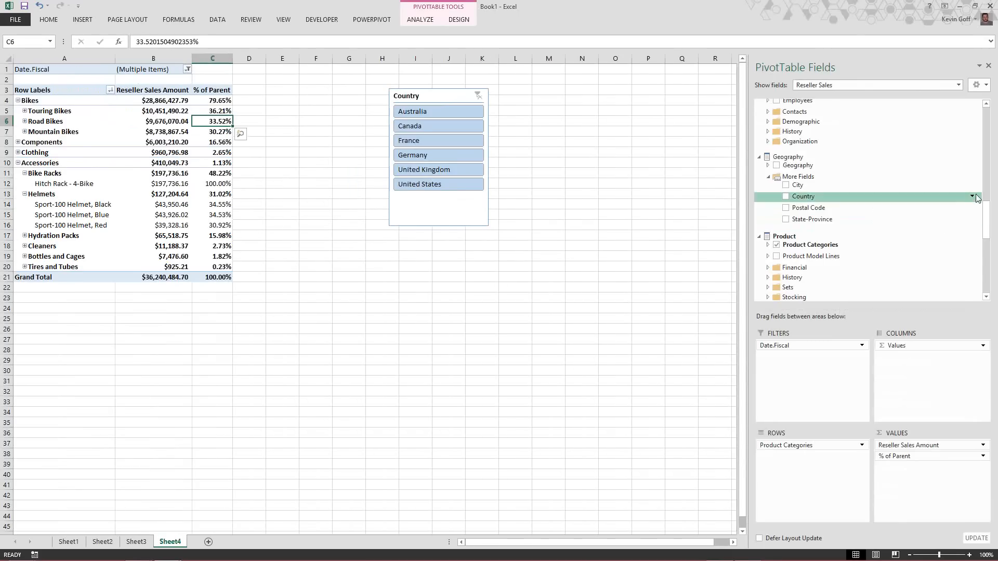
- Add a slicer for the Reseller Business Type field and filter the pivot table to Warehouse
{"action": "left_click_drag", "start_coordinate": [984, 221], "coordinate": [983, 269]}
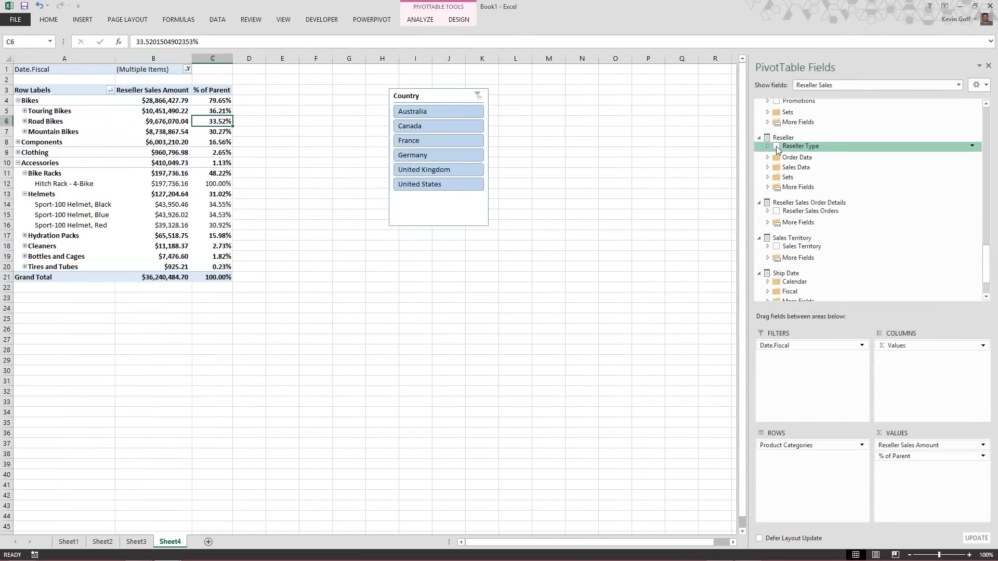
{"action": "left_click", "coordinate": [768, 188]}
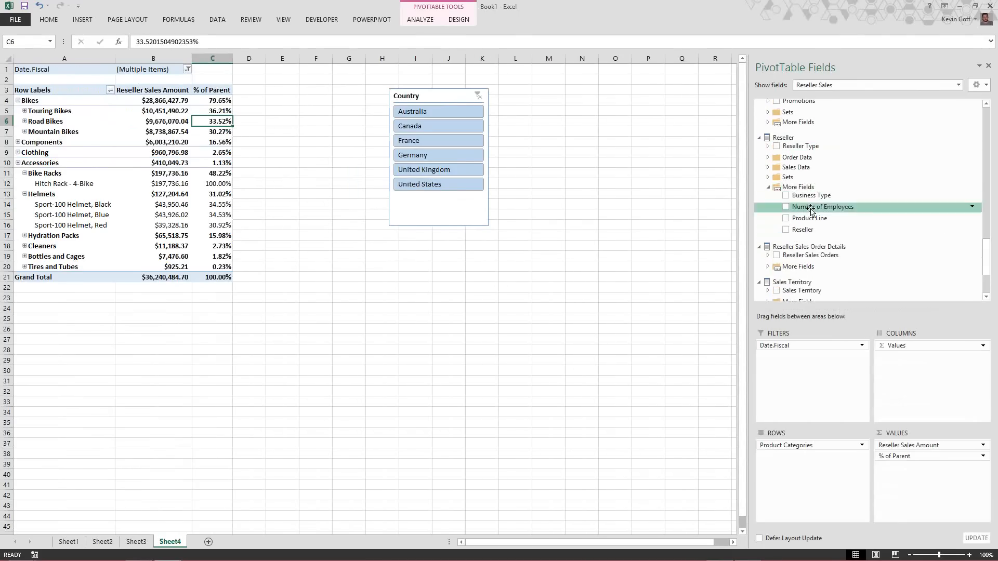
{"action": "right_click", "coordinate": [800, 198]}
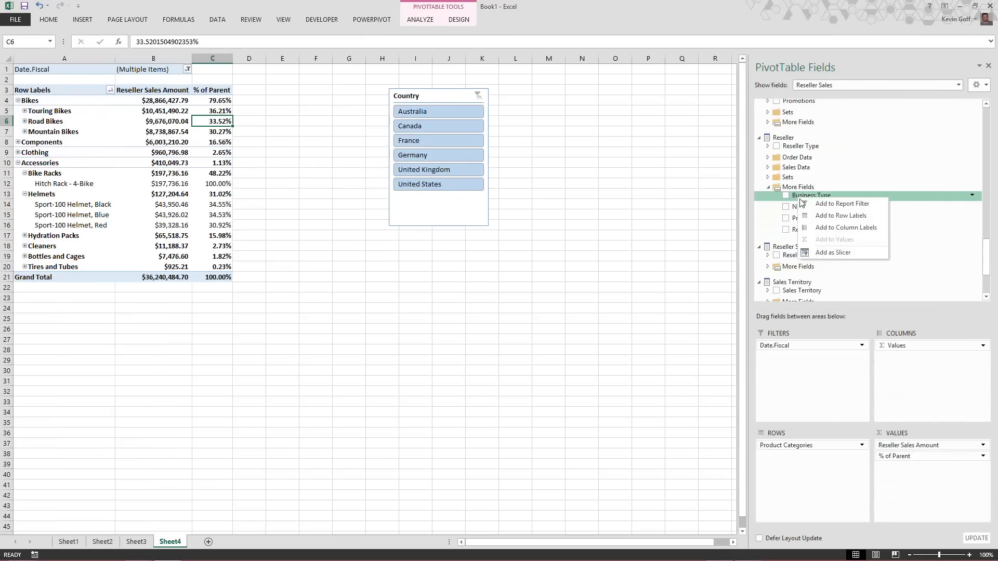
{"action": "left_click", "coordinate": [830, 252]}
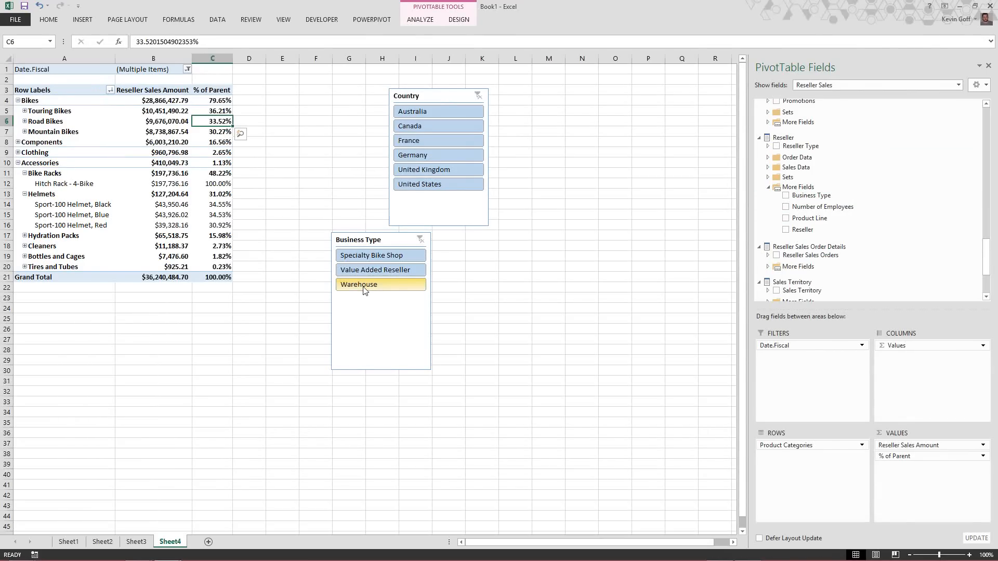
{"action": "left_click", "coordinate": [364, 286]}
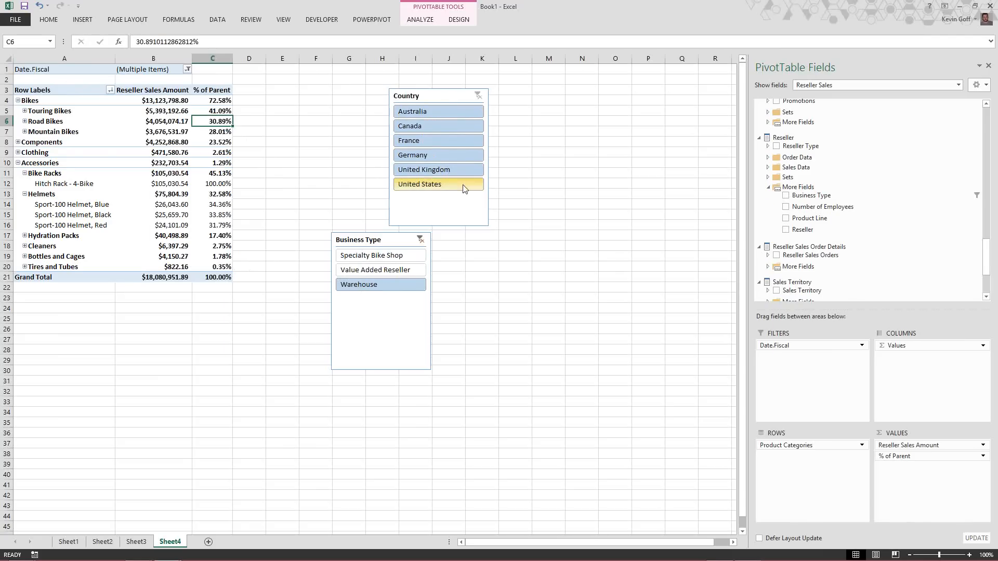
- Switch to the PowerPoint slide show and advance to the slide about the "top 5 and all other" chart
{"action": "key", "text": "alt+Tab"}
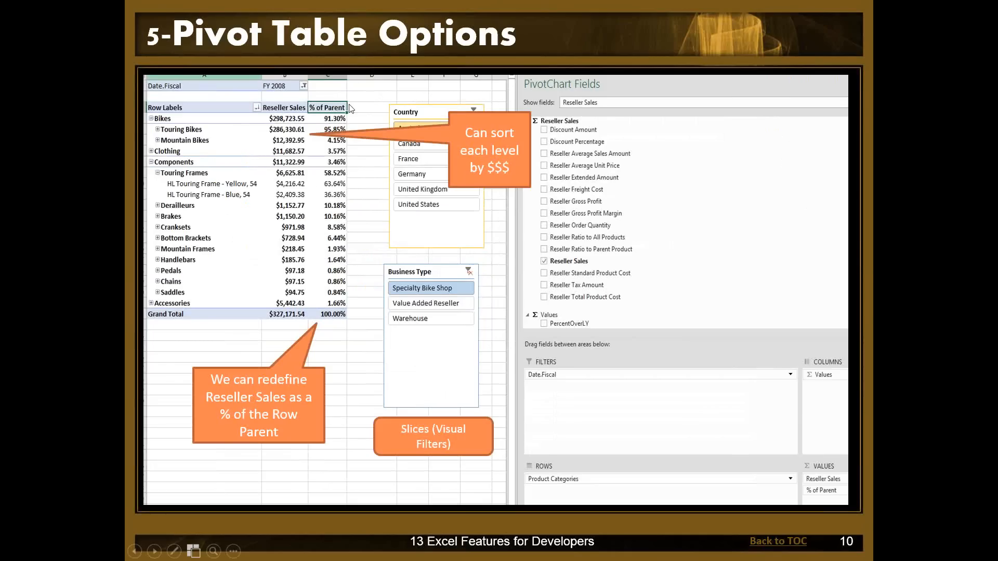
{"action": "left_click", "coordinate": [609, 149]}
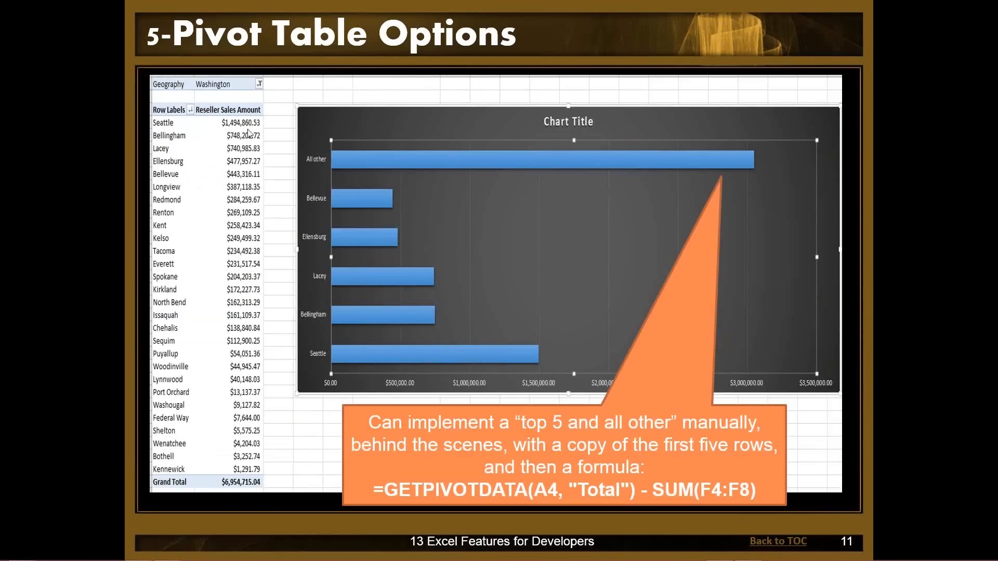
- Switch to the Webinar_Examples workbook in Excel and open the Pivot Chart w Top 10 sheet
{"action": "key", "text": "alt+Tab"}
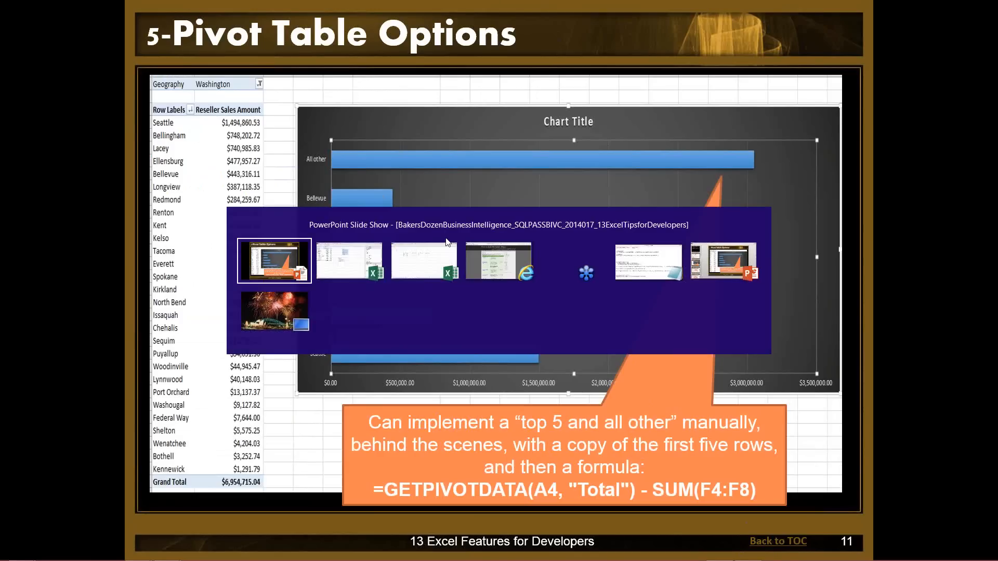
{"action": "key", "text": "alt+Tab"}
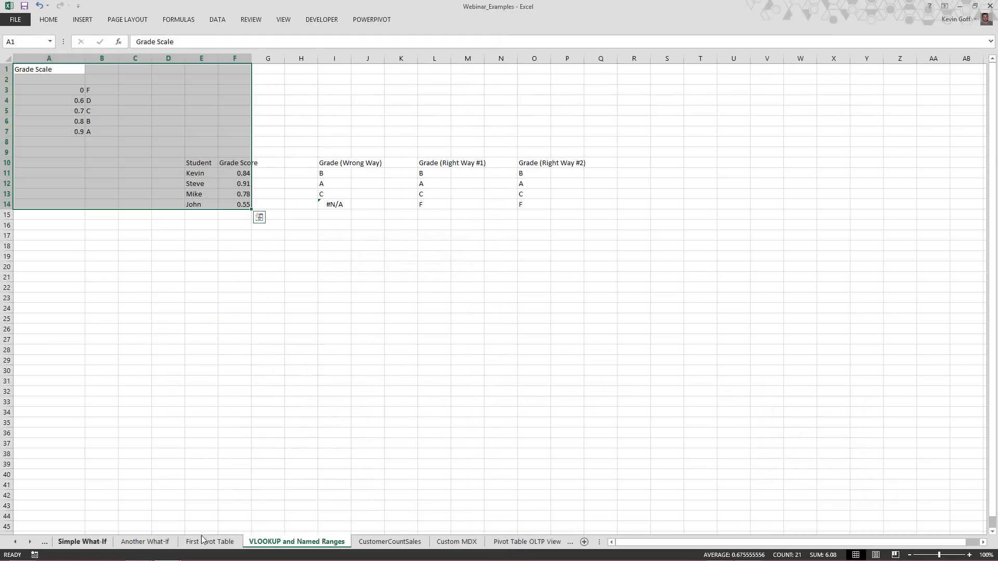
{"action": "left_click", "coordinate": [512, 543]}
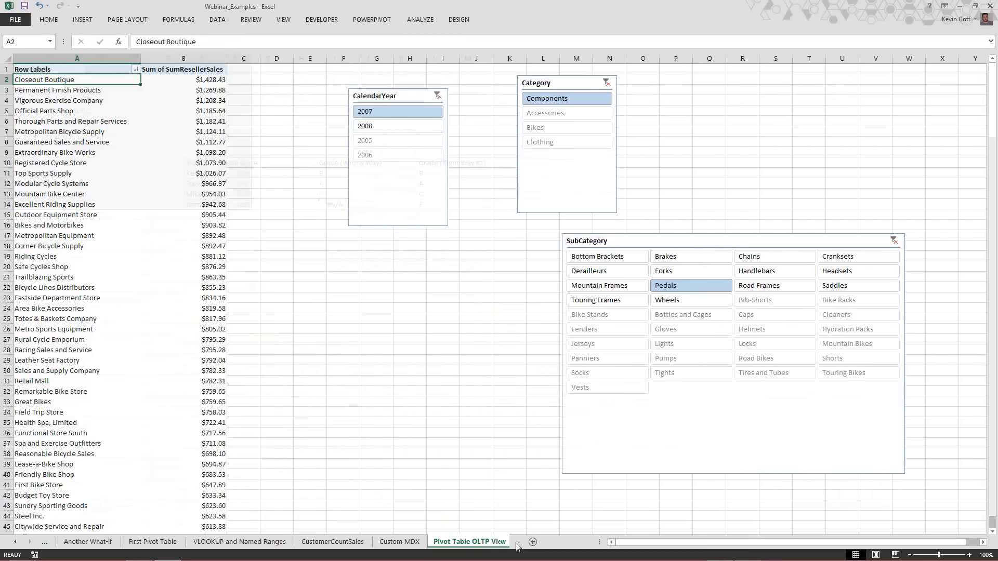
{"action": "left_click", "coordinate": [141, 543]}
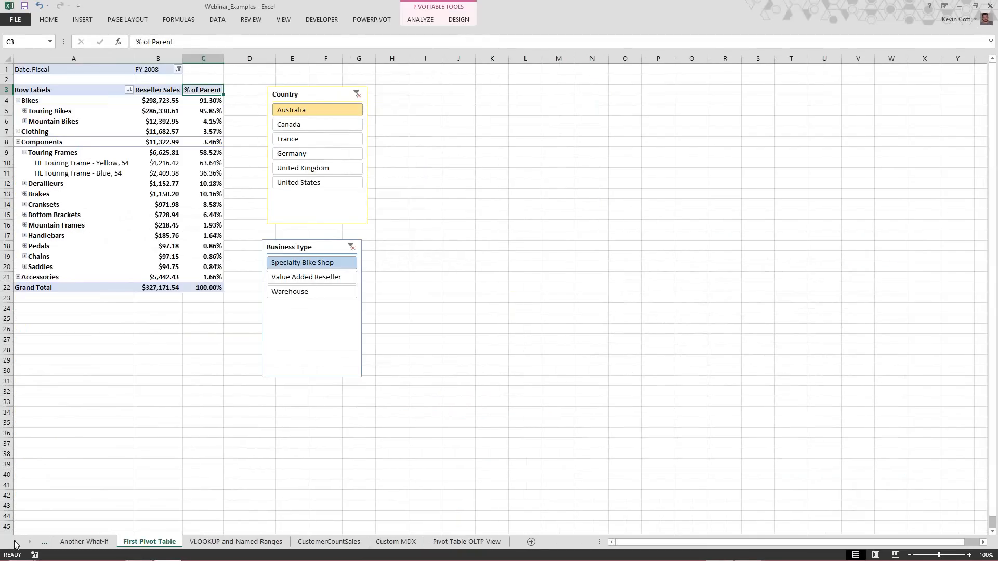
{"action": "left_click", "coordinate": [15, 543]}
{"action": "left_click", "coordinate": [15, 542]}
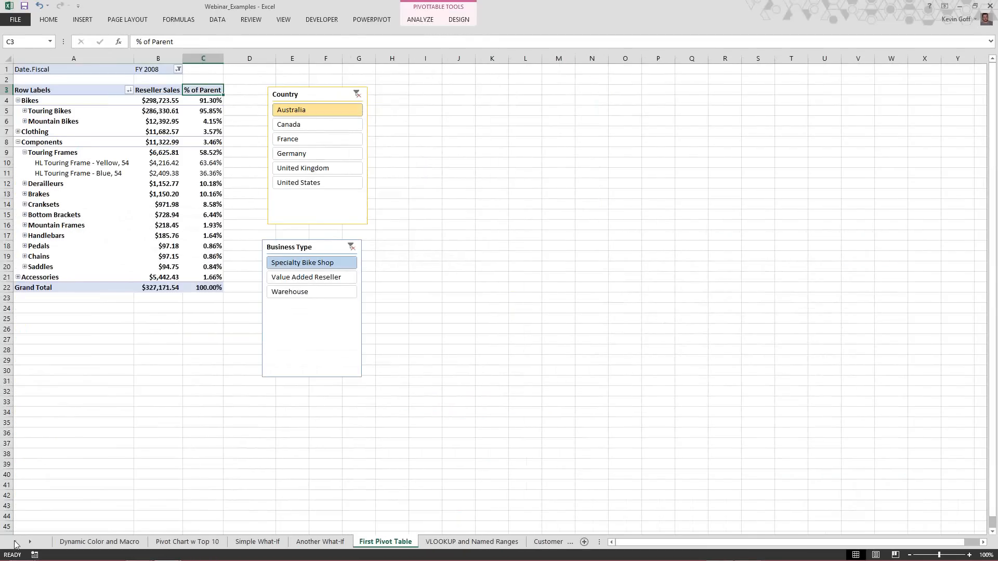
{"action": "left_click", "coordinate": [177, 543]}
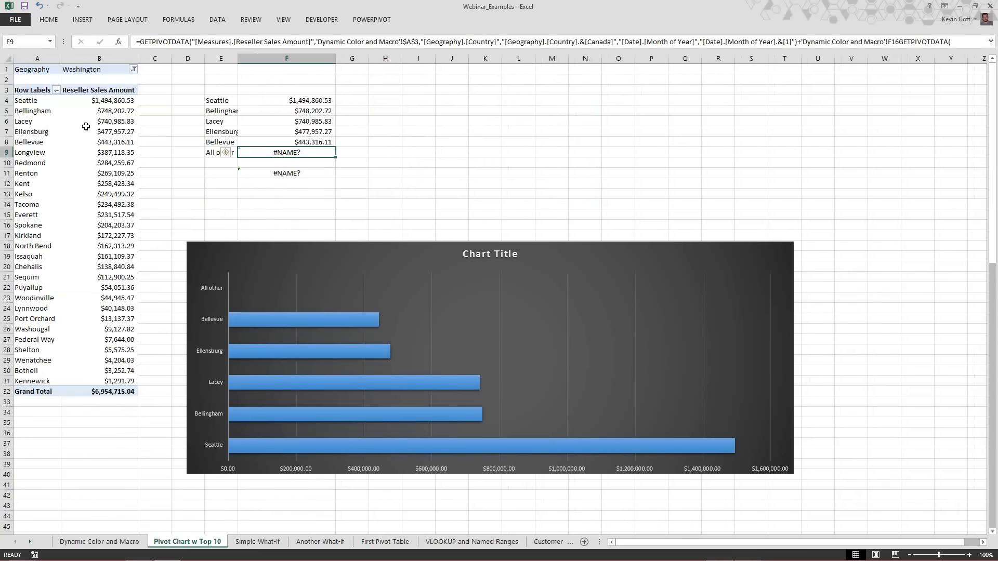
- Display the field list of the city sales pivot table and limit it to the Reseller Sales fields
{"action": "left_click", "coordinate": [86, 128]}
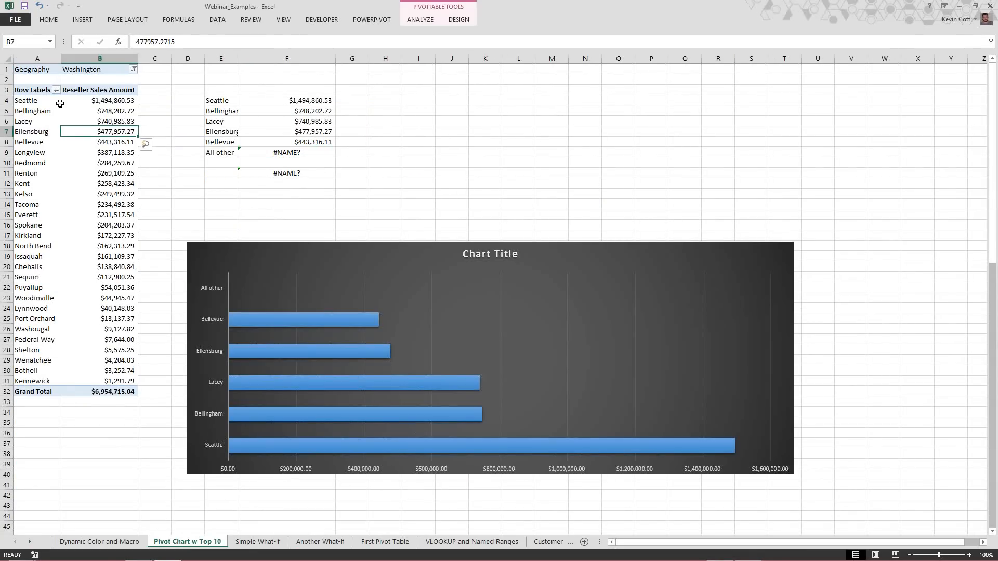
{"action": "left_click", "coordinate": [32, 103]}
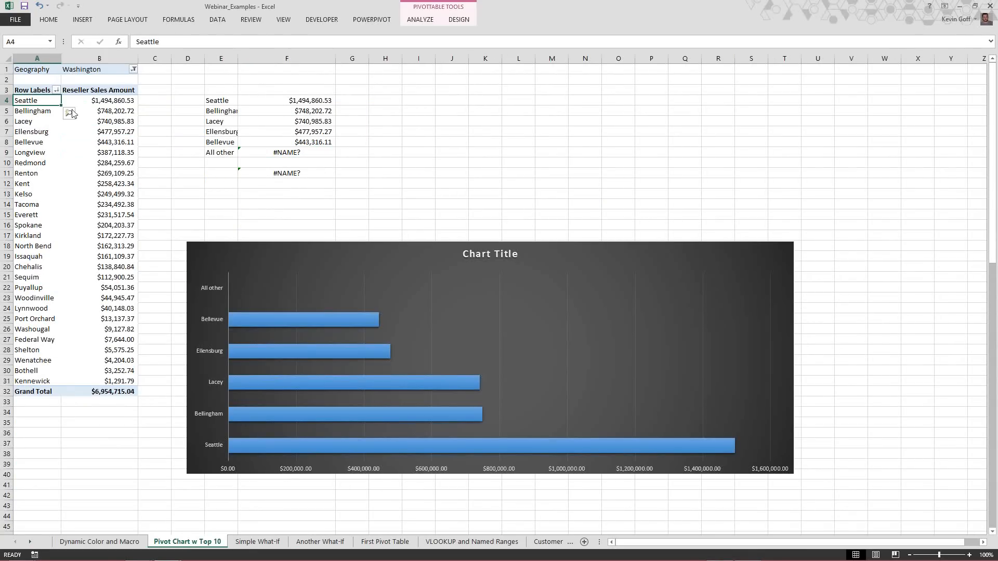
{"action": "left_click", "coordinate": [96, 89]}
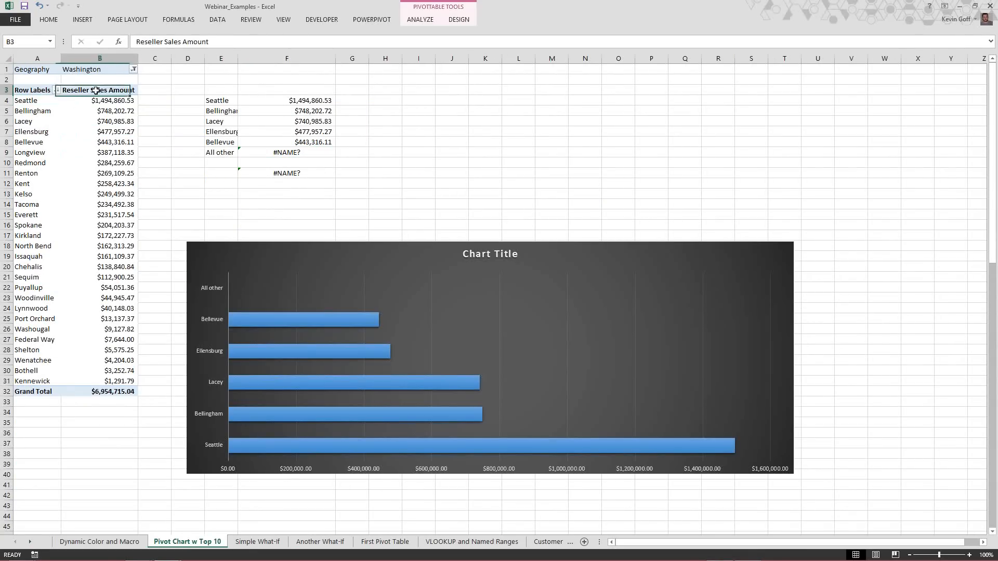
{"action": "left_click", "coordinate": [459, 20]}
{"action": "left_click", "coordinate": [420, 20]}
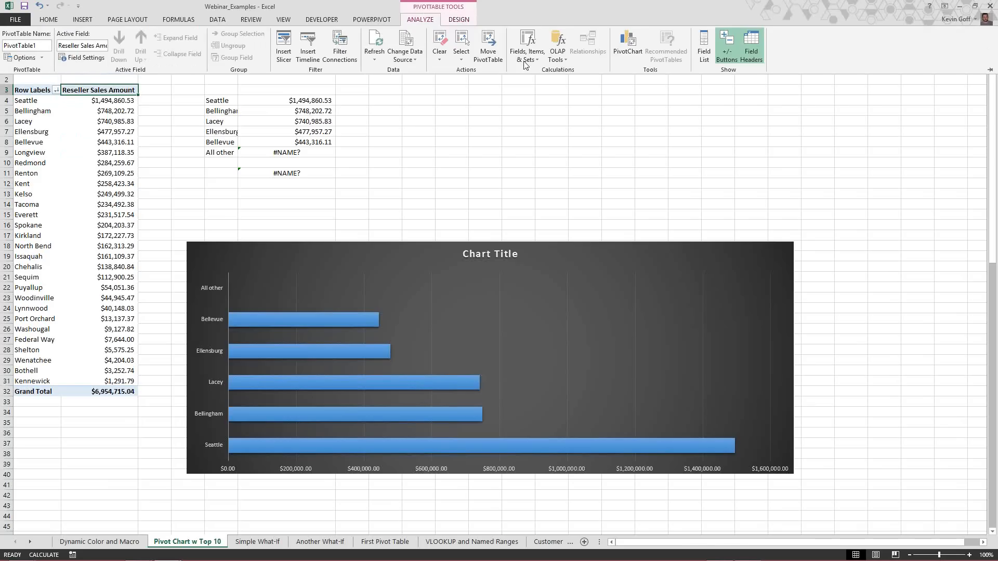
{"action": "left_click", "coordinate": [704, 55]}
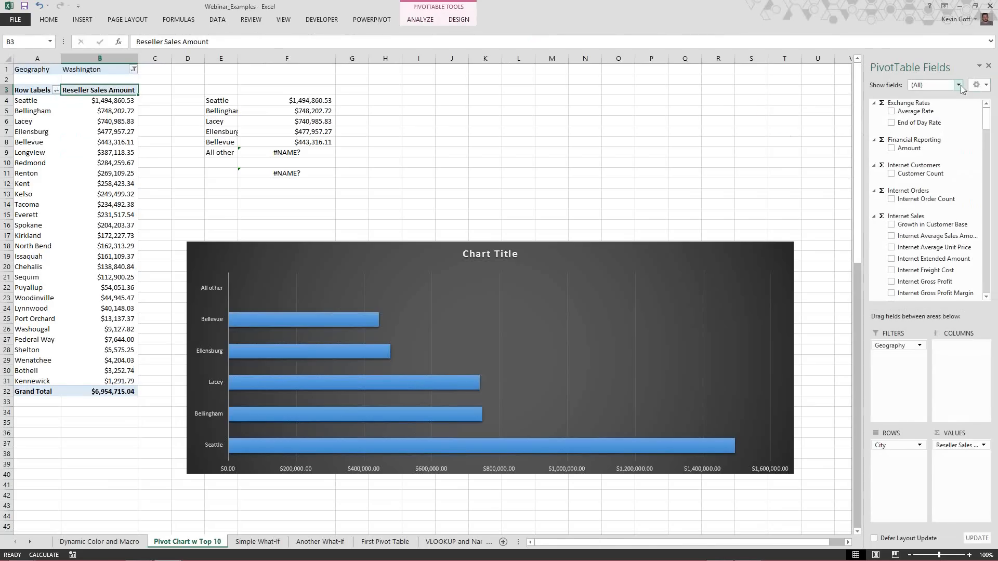
{"action": "left_click", "coordinate": [959, 85]}
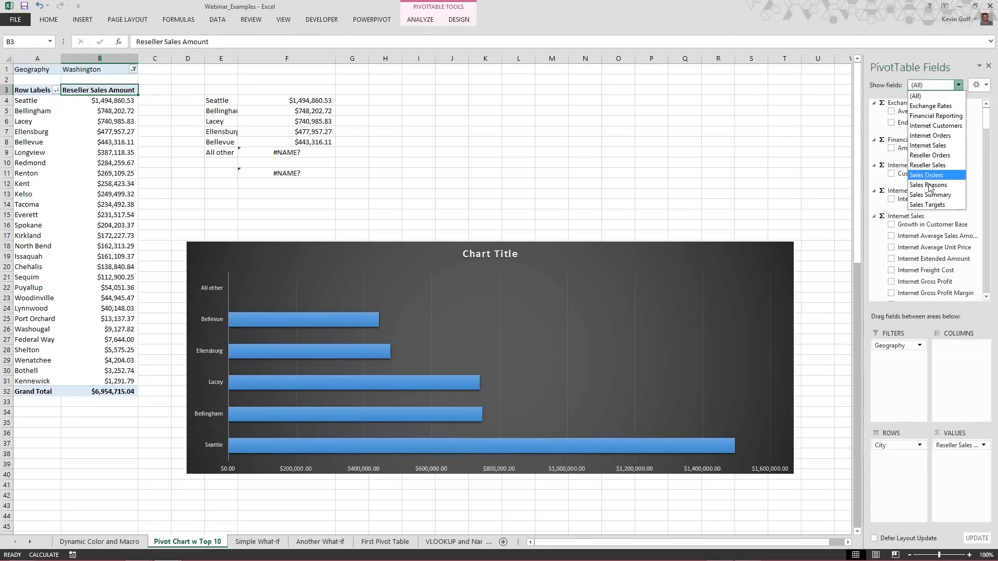
{"action": "left_click", "coordinate": [928, 166]}
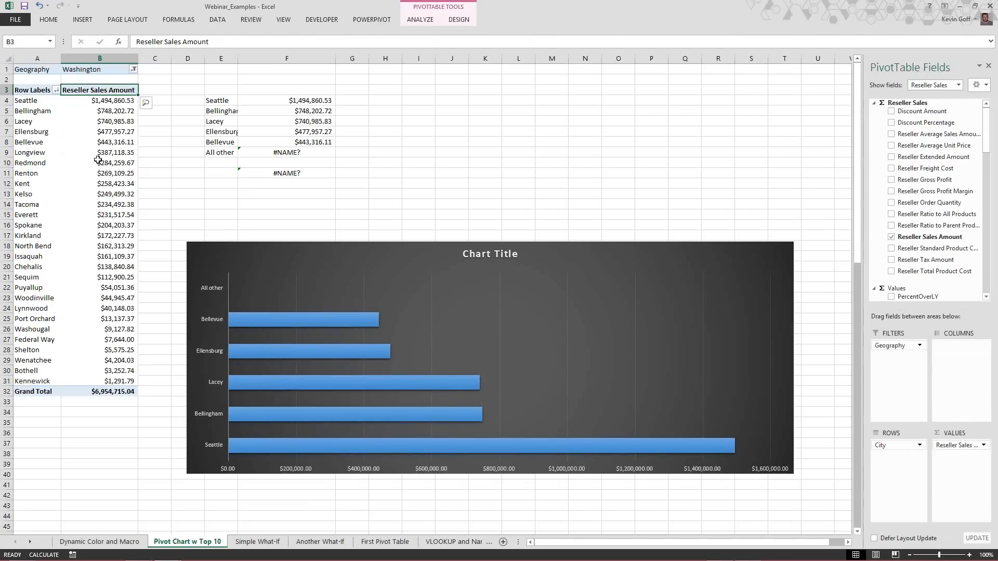
- Inspect the bar chart's source range and the chart types offered for the pivot table
{"action": "mouse_move", "coordinate": [97, 159]}
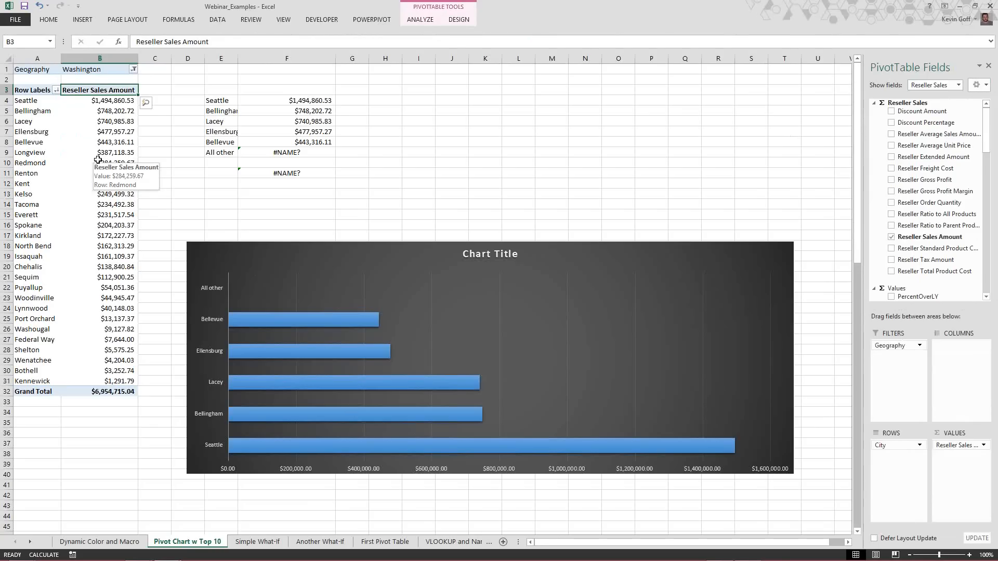
{"action": "left_click", "coordinate": [516, 286]}
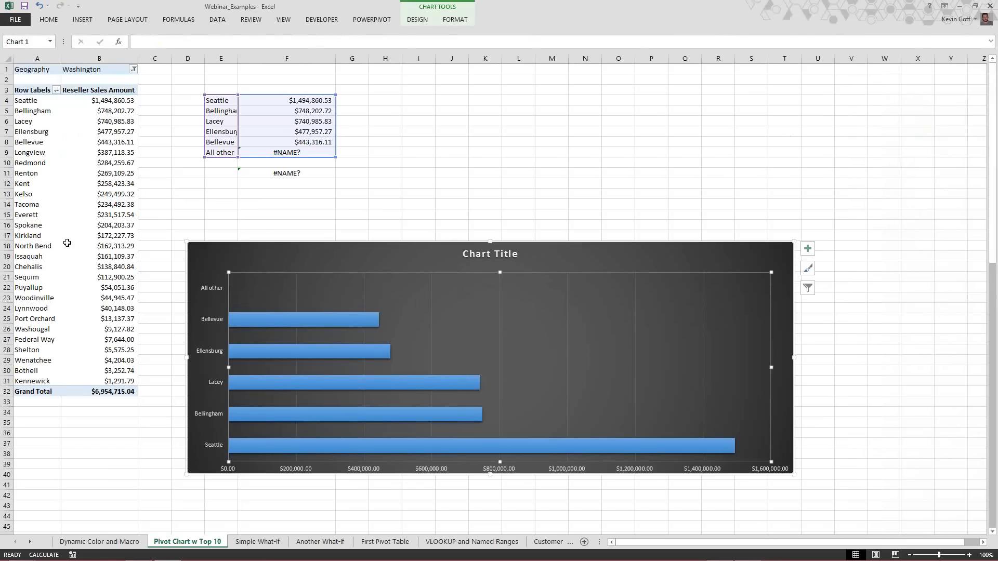
{"action": "left_click", "coordinate": [81, 93]}
{"action": "left_click", "coordinate": [80, 21]}
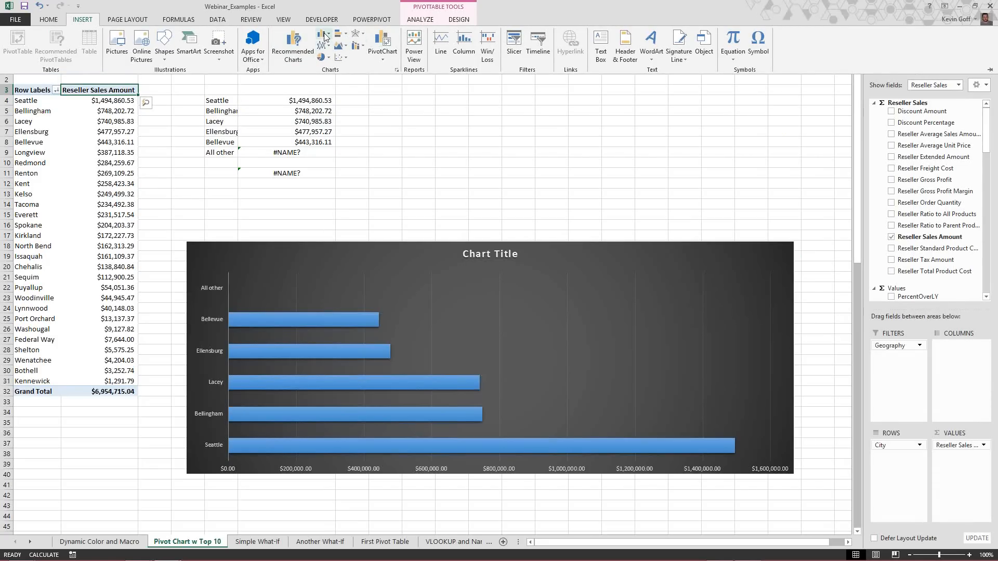
{"action": "left_click", "coordinate": [330, 267]}
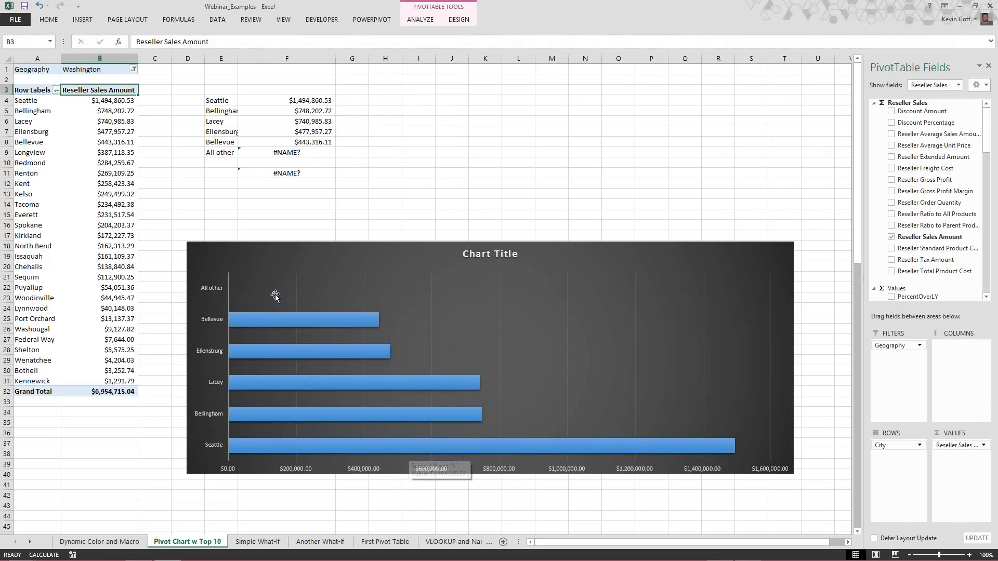
- Filter the pivot table's Geography to Oregon
{"action": "left_click", "coordinate": [97, 150]}
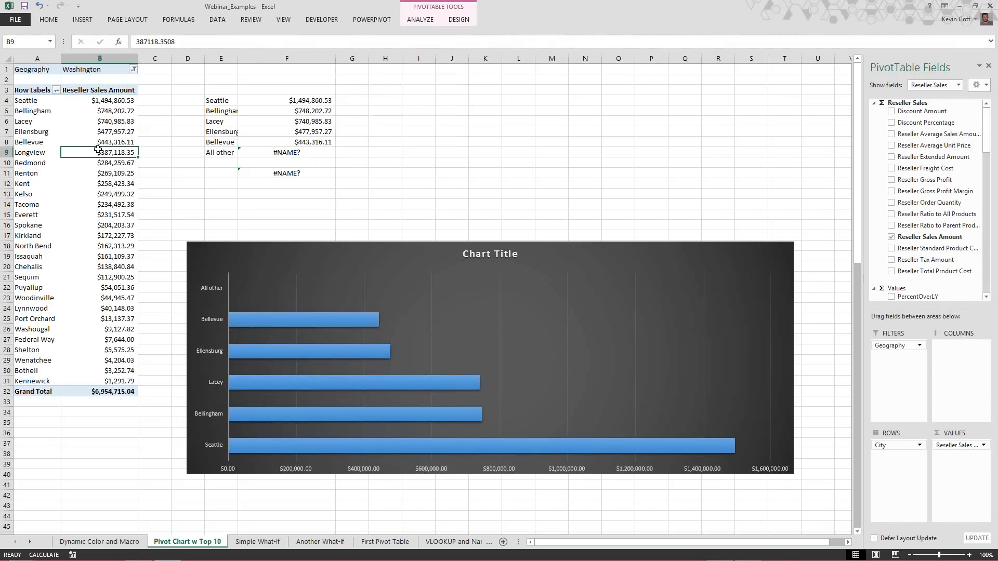
{"action": "left_click", "coordinate": [133, 70]}
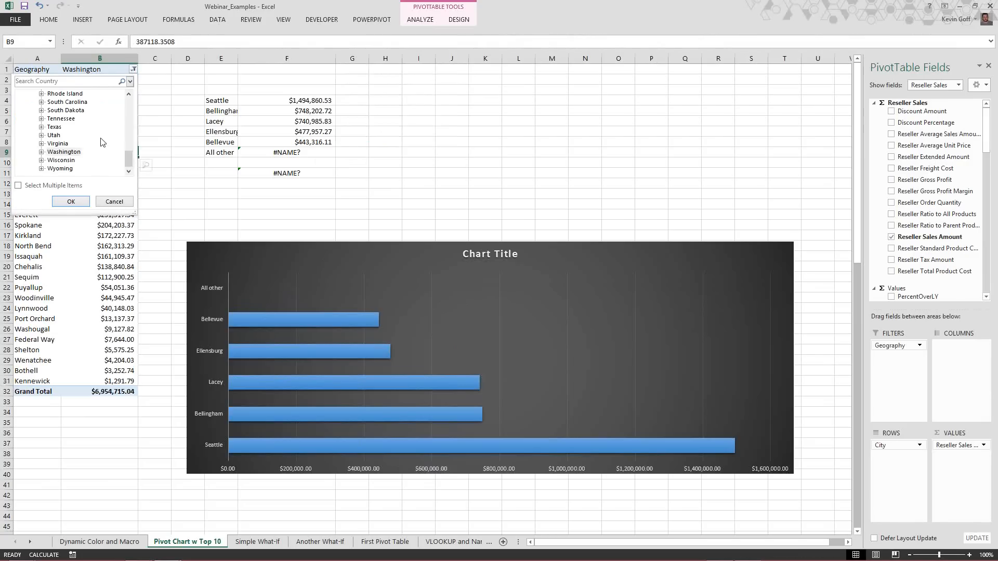
{"action": "left_click_drag", "start_coordinate": [130, 154], "coordinate": [130, 156]}
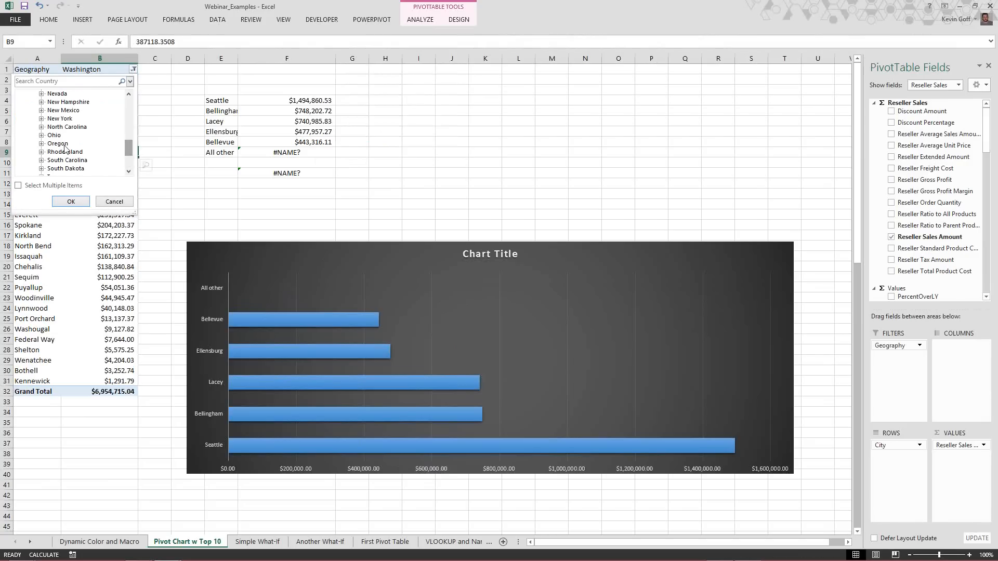
{"action": "left_click", "coordinate": [61, 147]}
{"action": "left_click", "coordinate": [70, 201]}
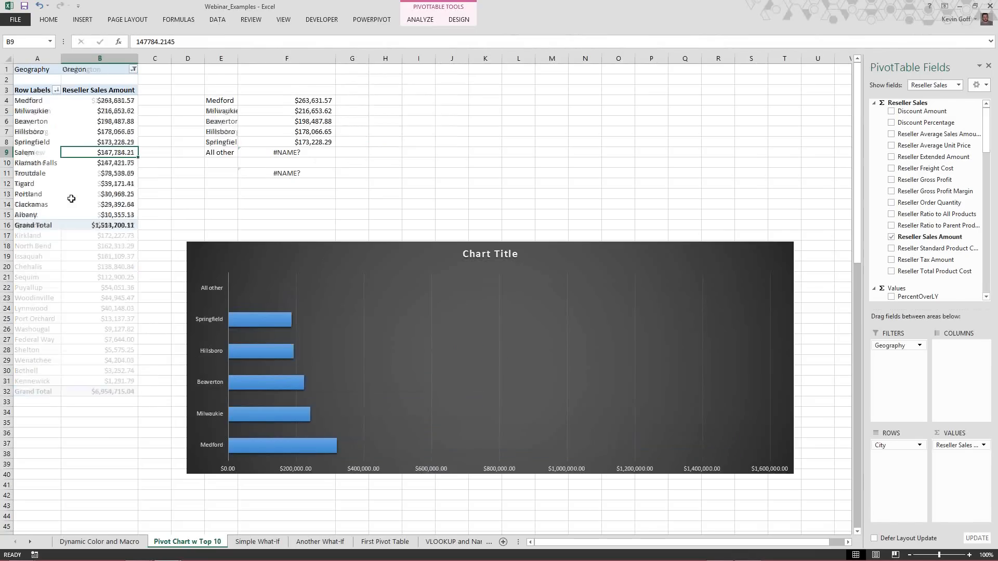
- Examine the formulas in the top-five helper range E4:F8 and the contents of the All other row
{"action": "left_click", "coordinate": [250, 153]}
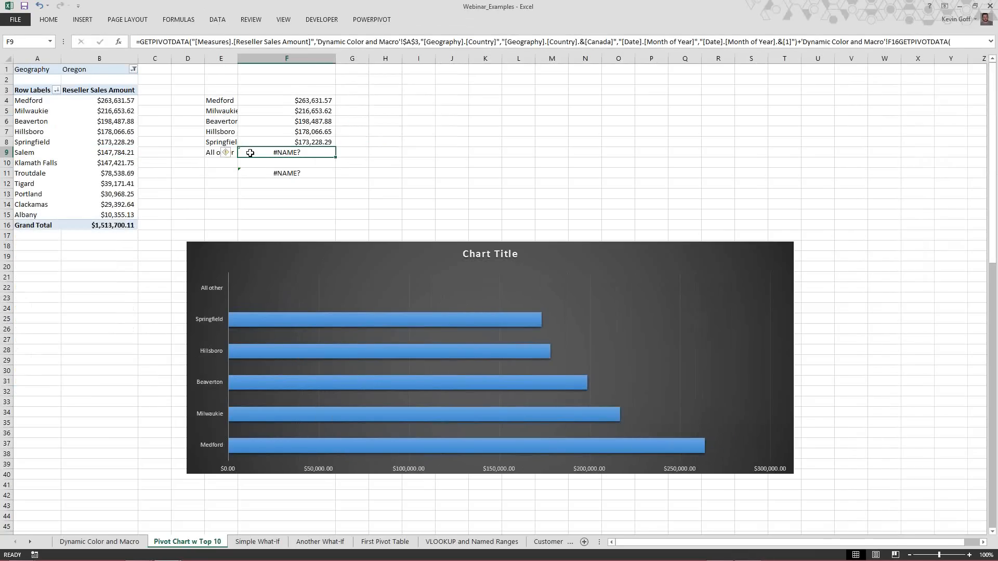
{"action": "left_click", "coordinate": [212, 152]}
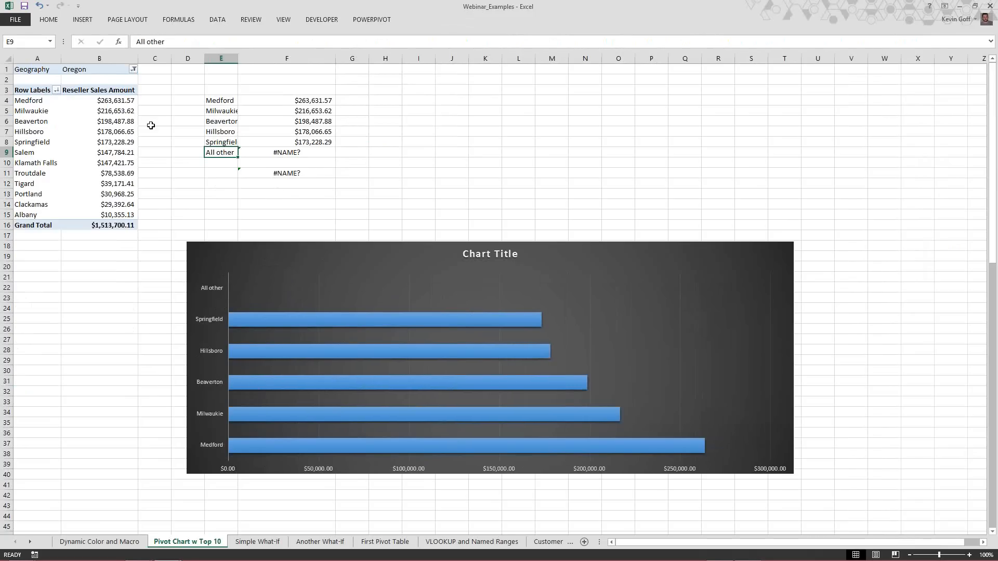
{"action": "left_click", "coordinate": [223, 100]}
{"action": "left_click", "coordinate": [323, 145], "text": "shift"}
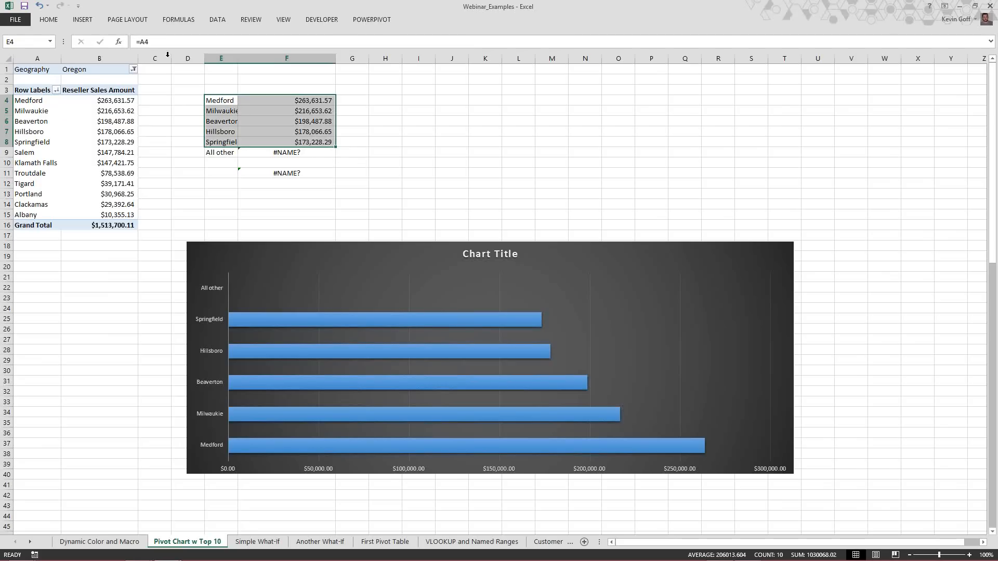
{"action": "left_click", "coordinate": [226, 140]}
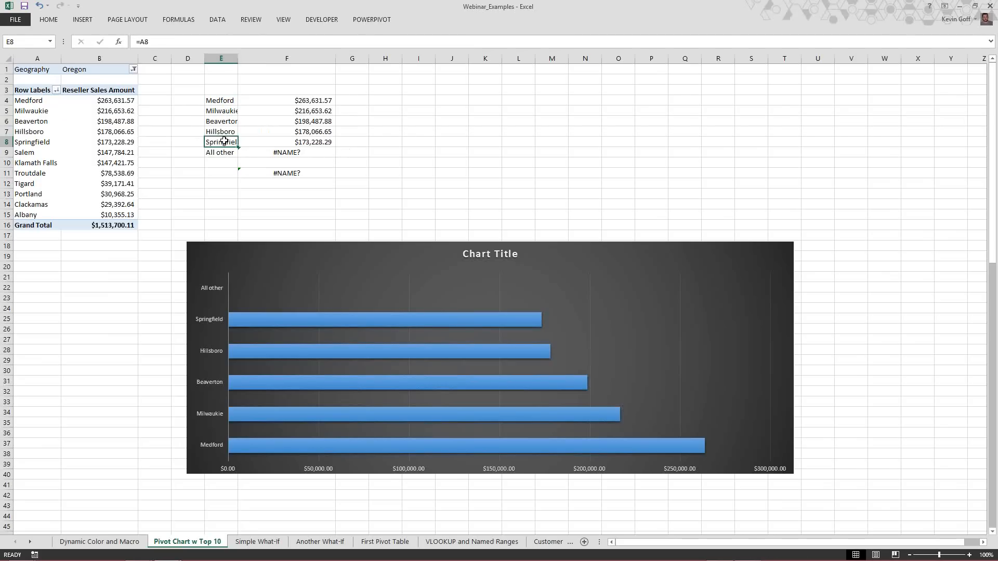
{"action": "left_click", "coordinate": [299, 141]}
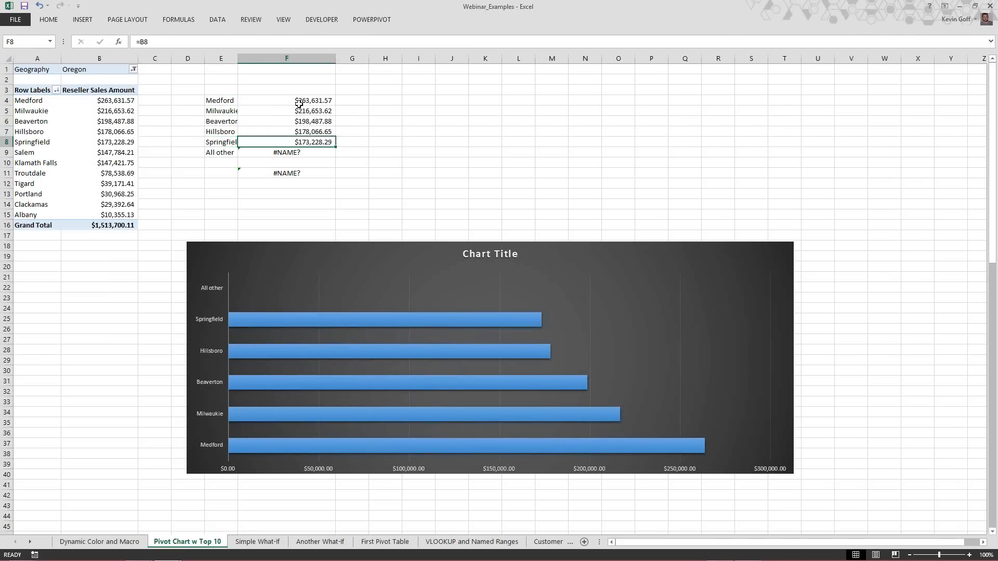
{"action": "left_click", "coordinate": [299, 101]}
{"action": "left_click", "coordinate": [304, 143]}
{"action": "left_click", "coordinate": [213, 153]}
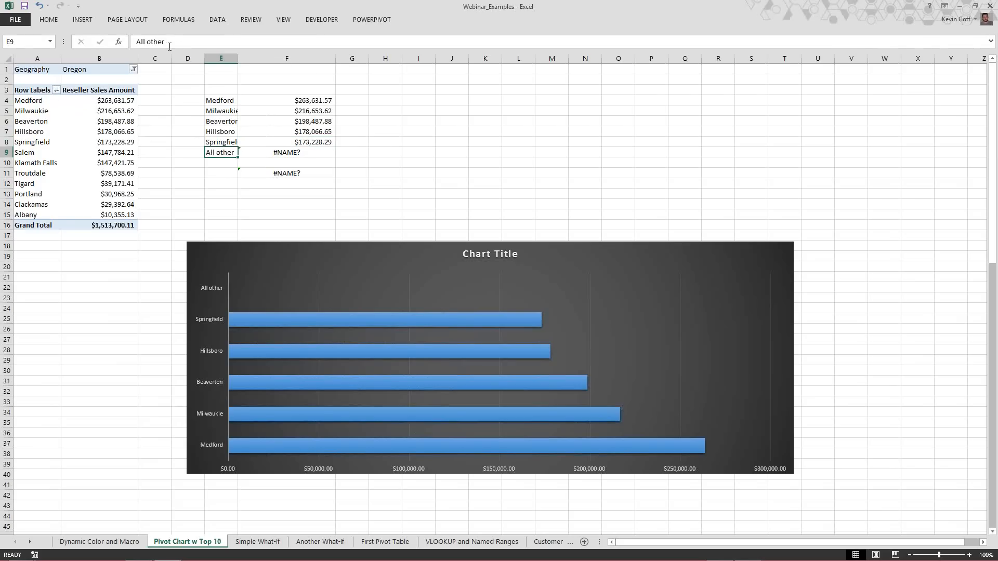
- Clear the broken formula from the All other amount cell F9 and start a new one there
{"action": "left_click", "coordinate": [267, 152]}
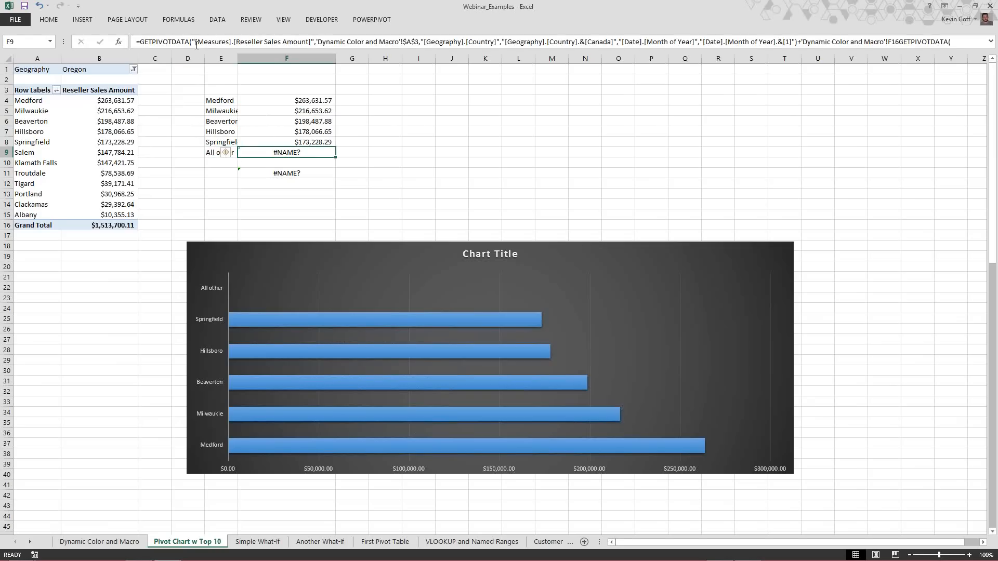
{"action": "left_click", "coordinate": [195, 43]}
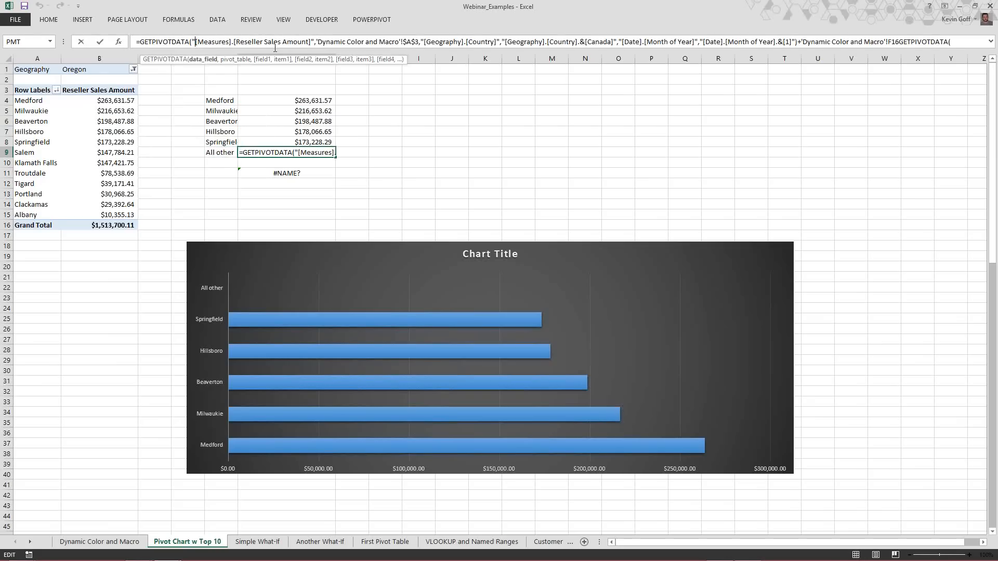
{"action": "key", "text": "End"}
{"action": "type", "text": "=G"}
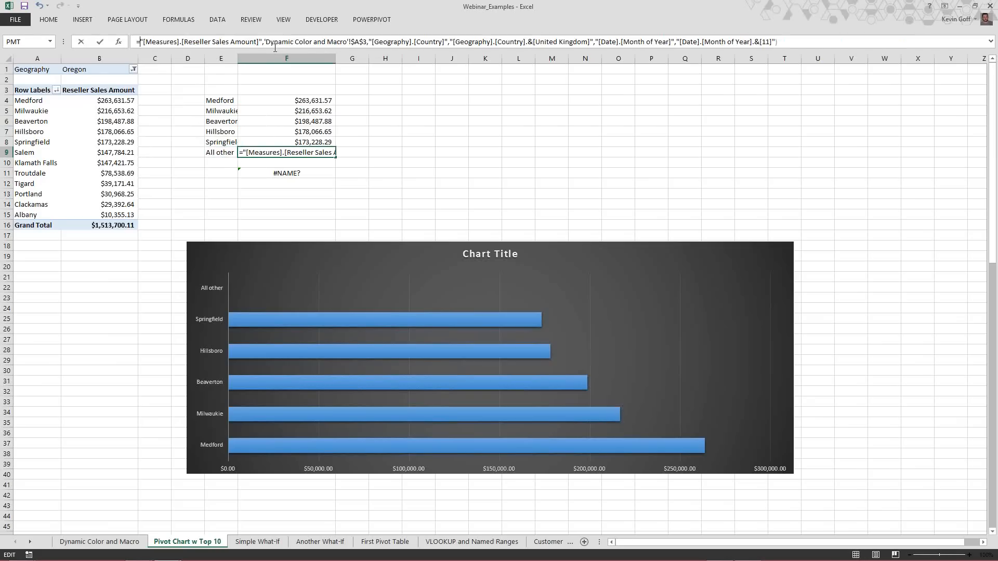
{"action": "key", "text": "shift+End"}
{"action": "key", "text": "Delete"}
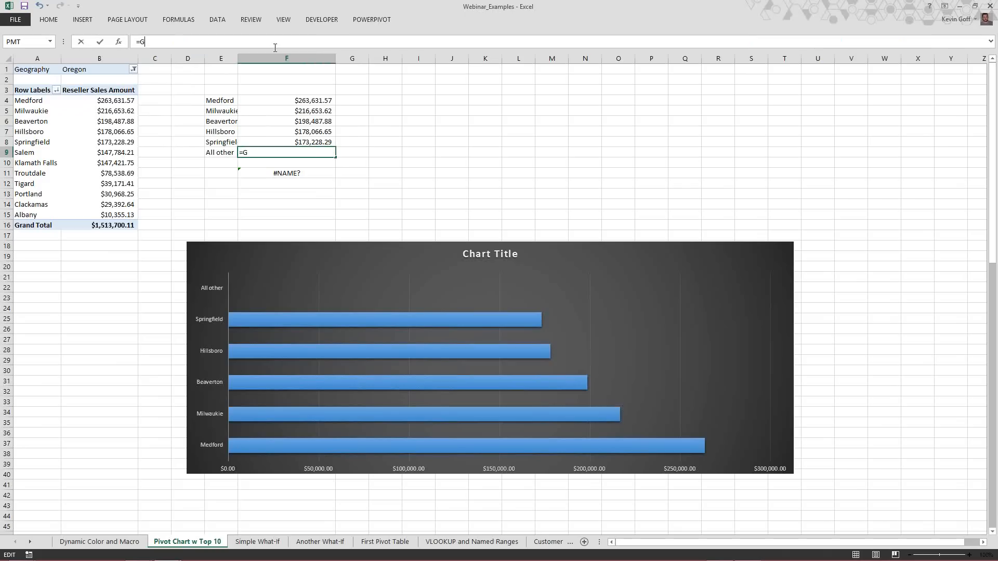
- Enter GETPIVOTDATA(A4, "Total") as the first part of the All other formula in F9
{"action": "type", "text": "ET"}
{"action": "key", "text": "Tab"}
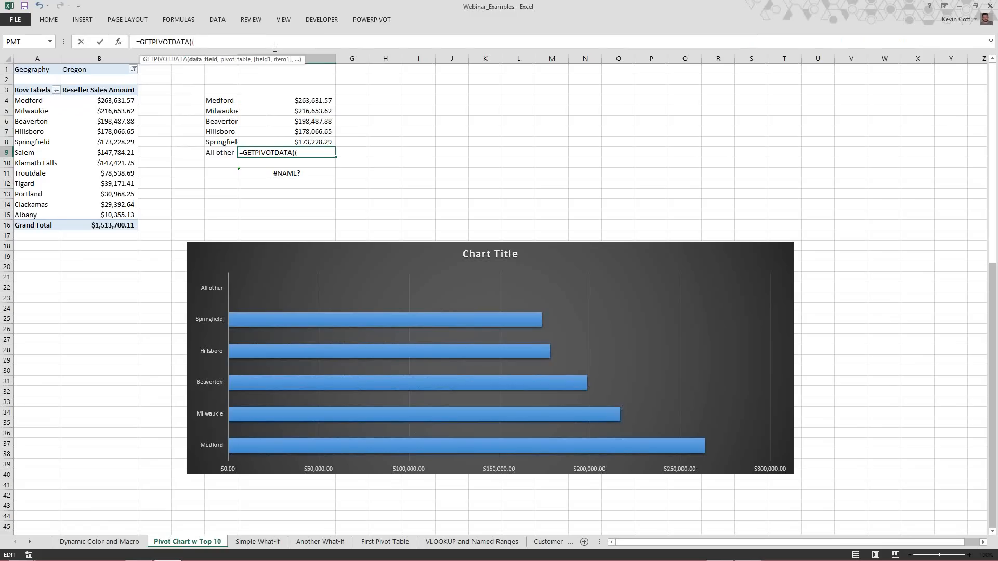
{"action": "type", "text": "a"}
{"action": "key", "text": "BackSpace"}
{"action": "type", "text": "A"}
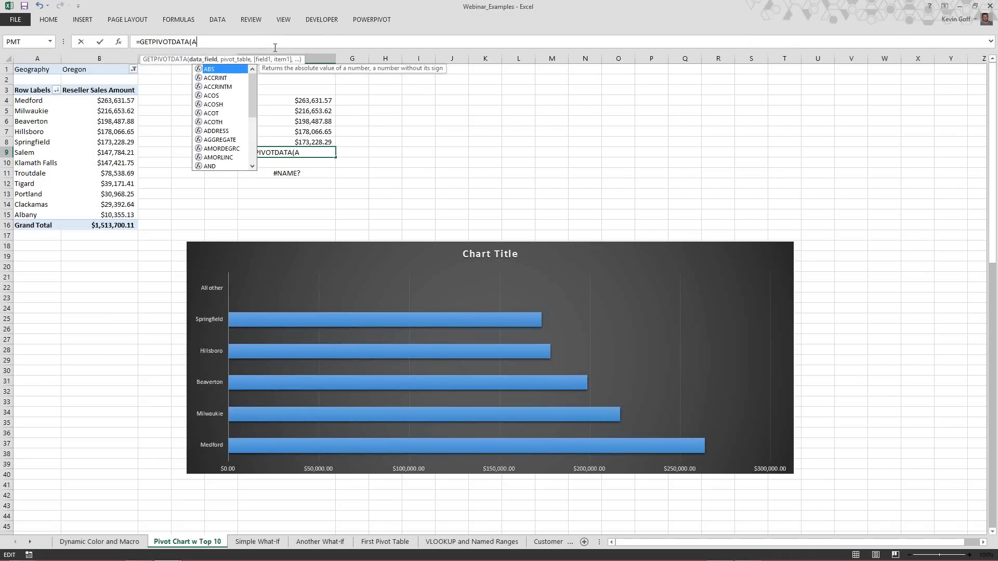
{"action": "type", "text": "4"}
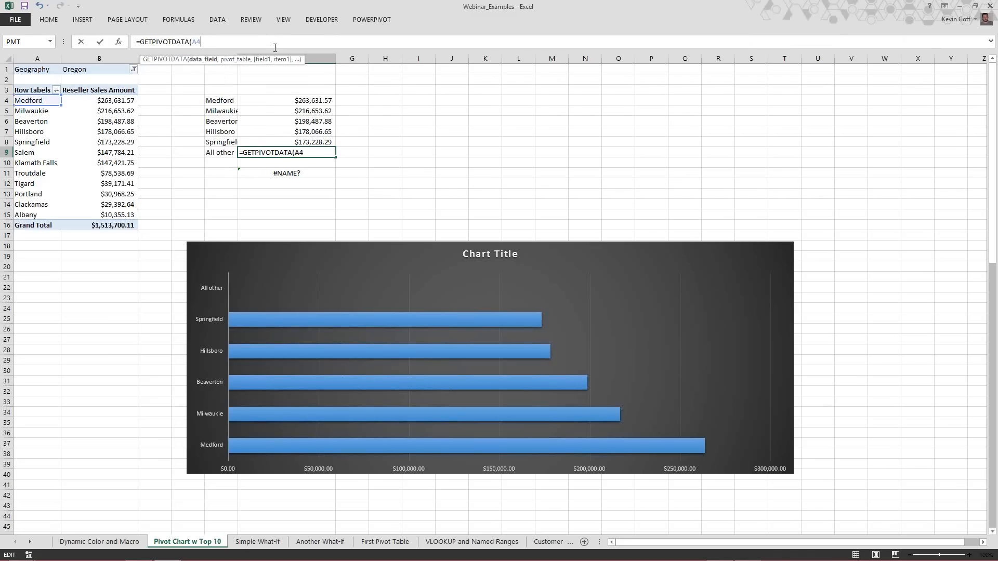
{"action": "type", "text": ", \"Total"}
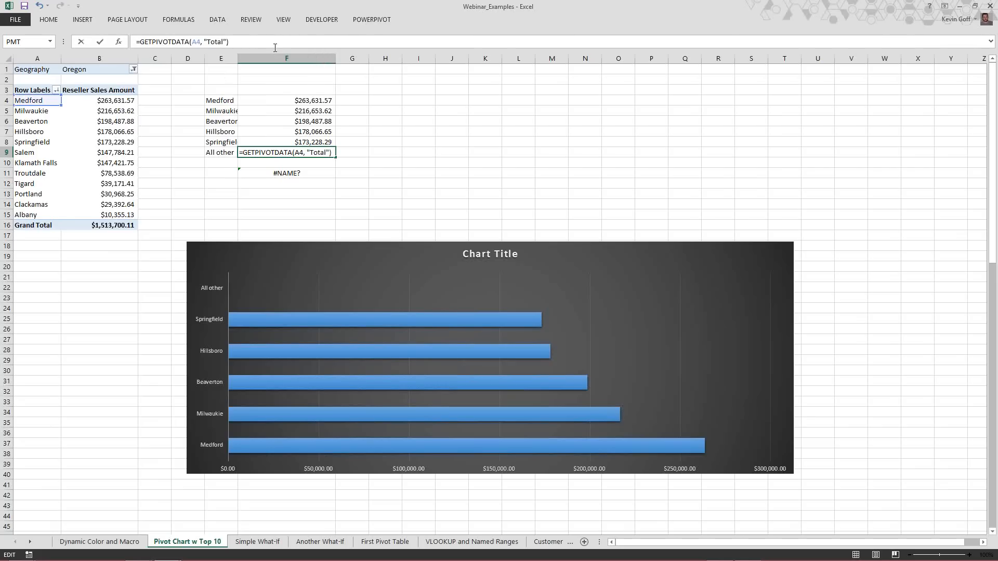
{"action": "key", "text": "Left"}
{"action": "key", "text": "Left"}
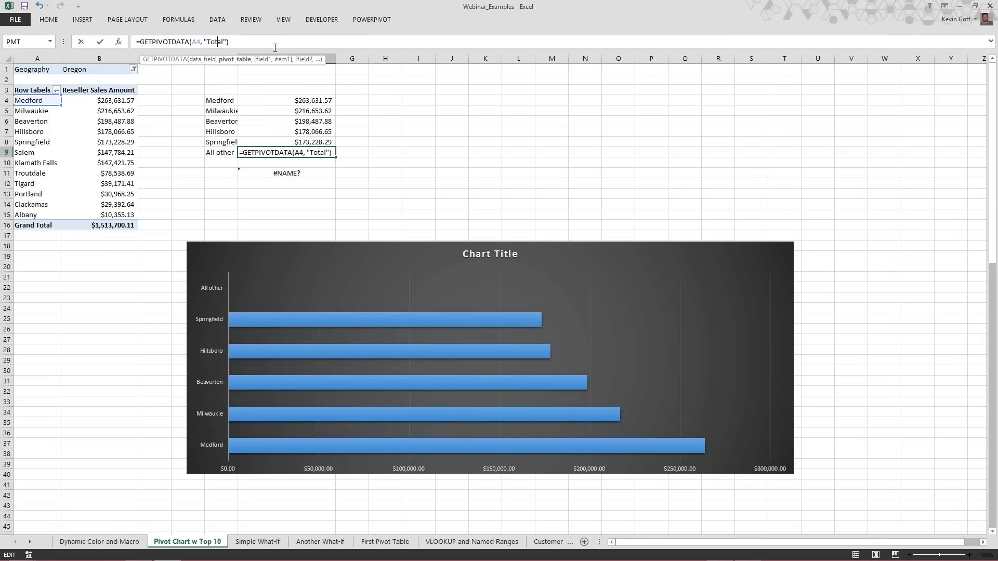
- Check the formula on the Pivot Table Options slide in PowerPoint, return to Excel and complete F9 by subtracting SUM(F4:F8)
{"action": "key", "text": "alt+Tab"}
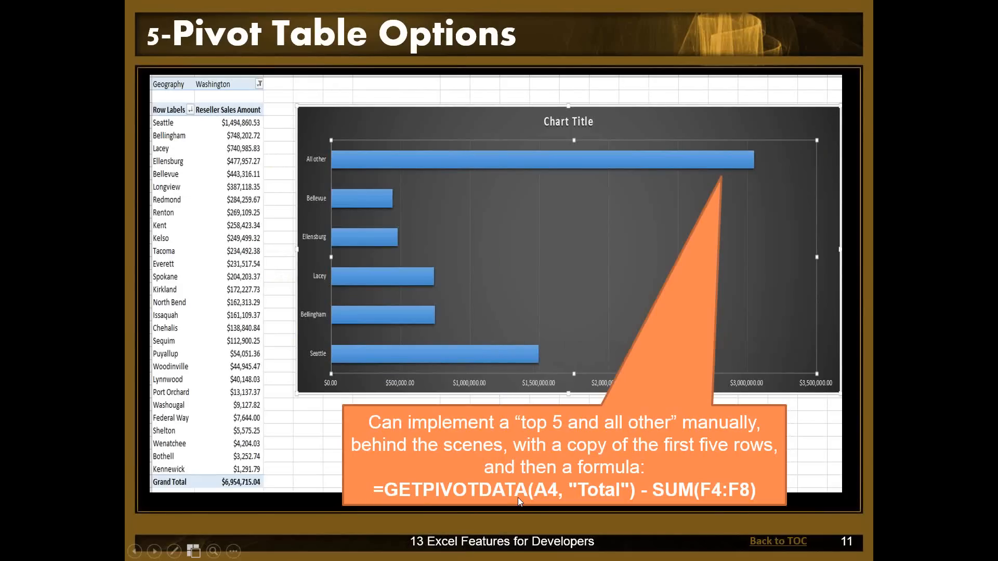
{"action": "key", "text": "alt+Tab"}
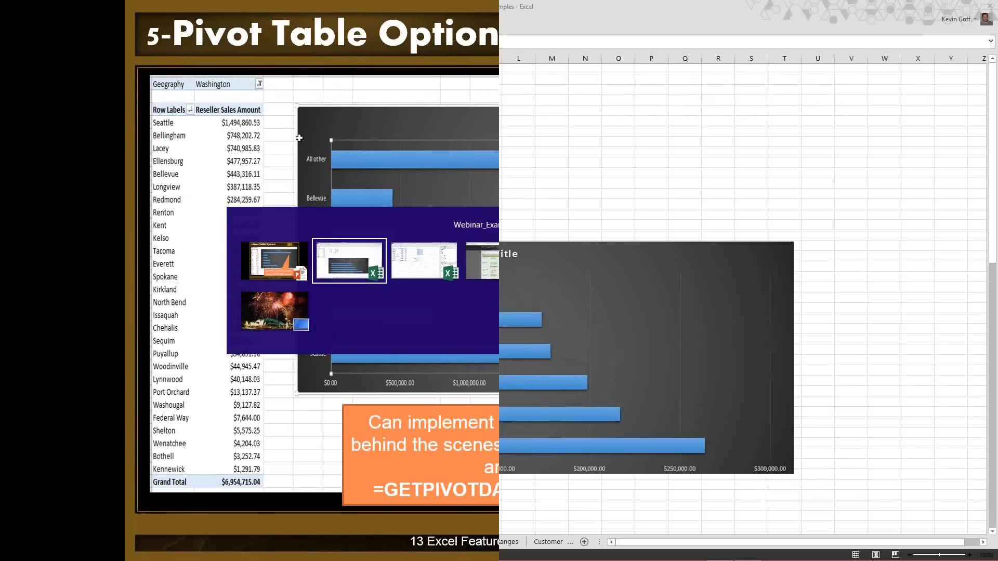
{"action": "type", "text": "- si"}
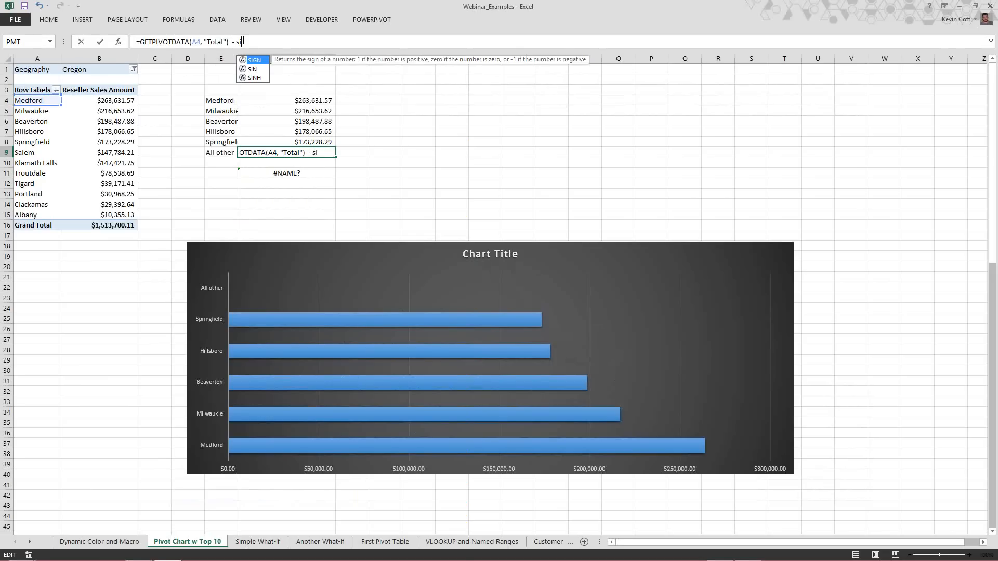
{"action": "key", "text": "BackSpace"}
{"action": "key", "text": "BackSpace"}
{"action": "type", "text": "sum("}
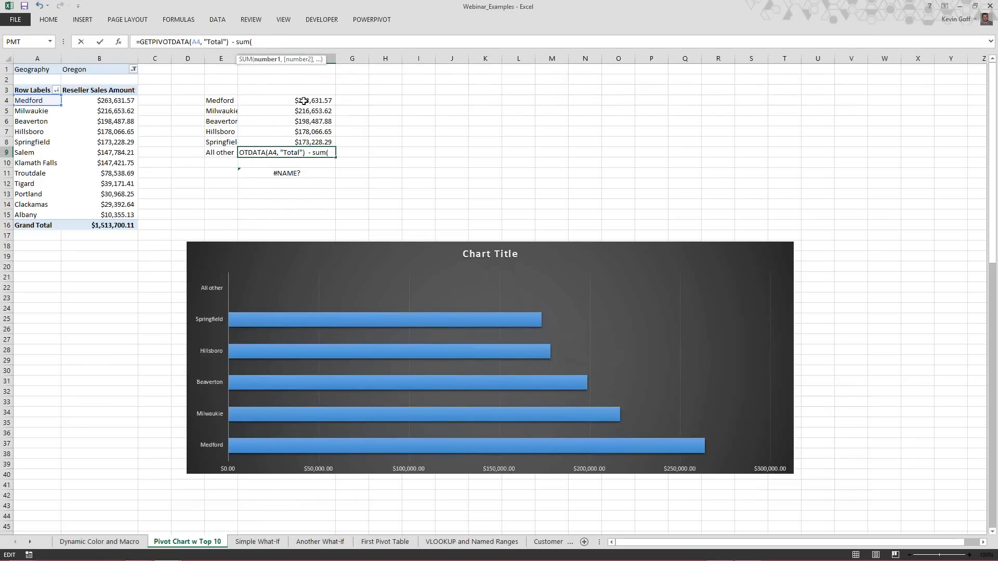
{"action": "left_click", "coordinate": [304, 100]}
{"action": "left_click_drag", "start_coordinate": [305, 99], "coordinate": [302, 142]}
{"action": "type", "text": ")"}
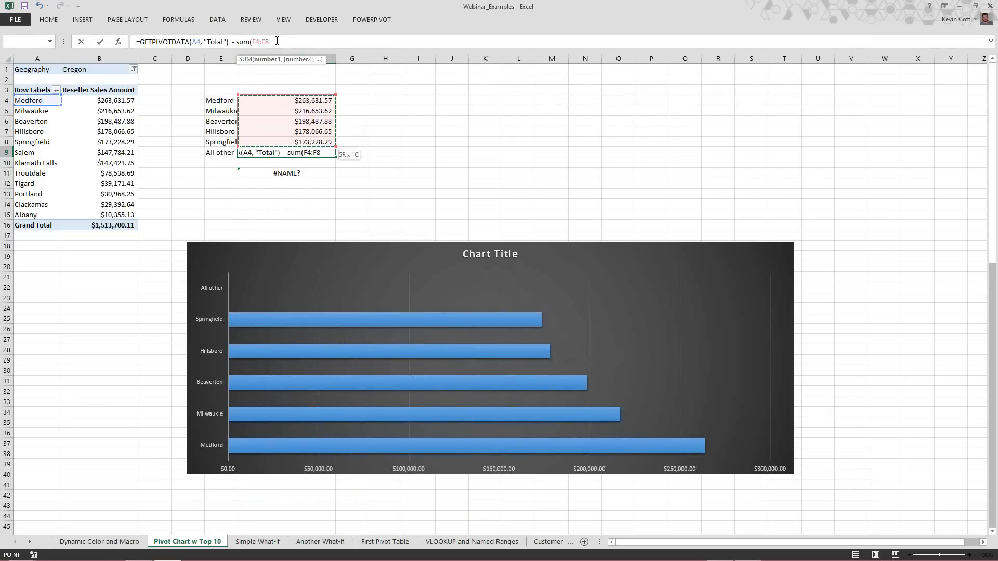
{"action": "key", "text": "Return"}
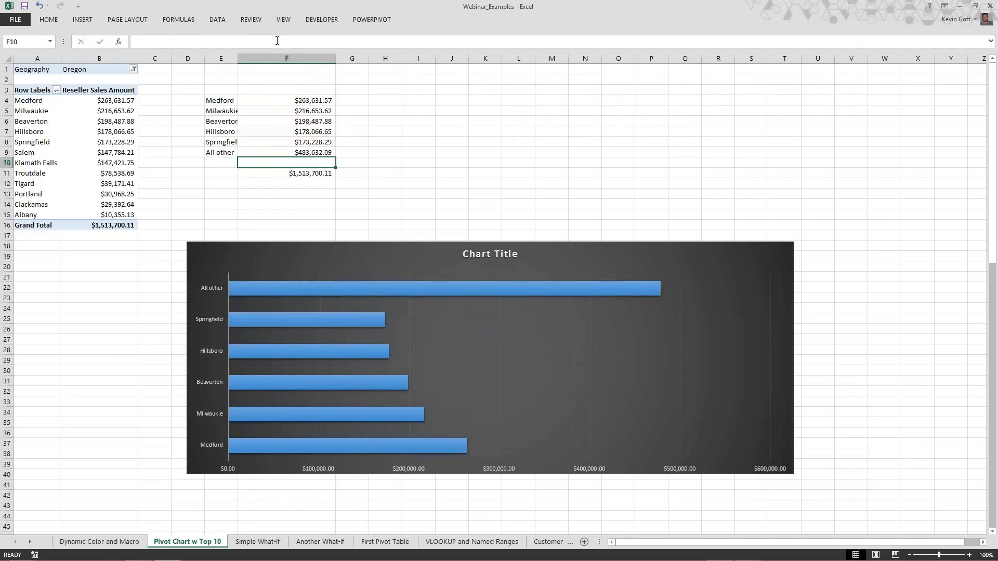
- Examine the city references in E4:E8 and the All other formula in F9 together with the amounts it sums
{"action": "left_click", "coordinate": [254, 152]}
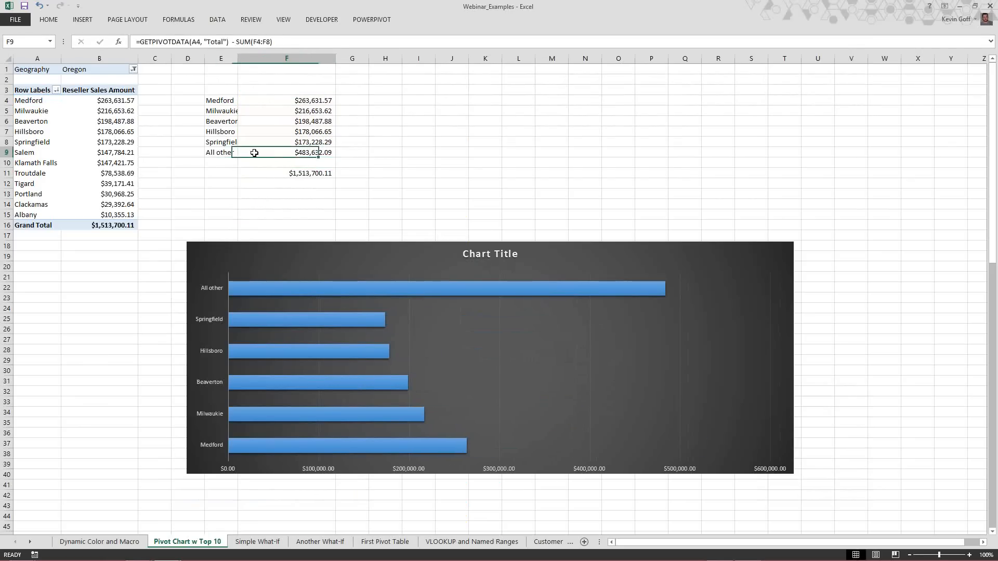
{"action": "left_click", "coordinate": [220, 104]}
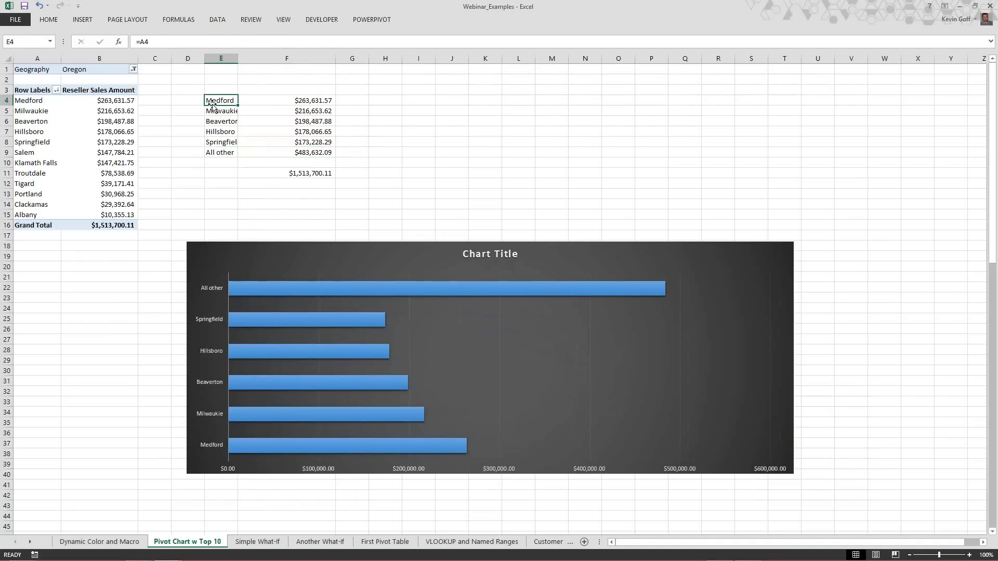
{"action": "left_click", "coordinate": [215, 115]}
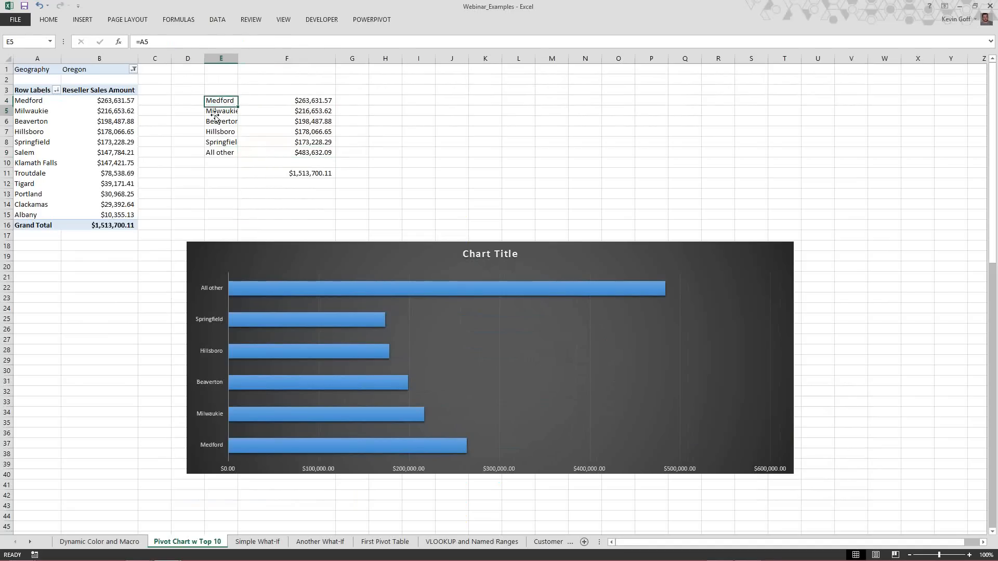
{"action": "left_click", "coordinate": [213, 102]}
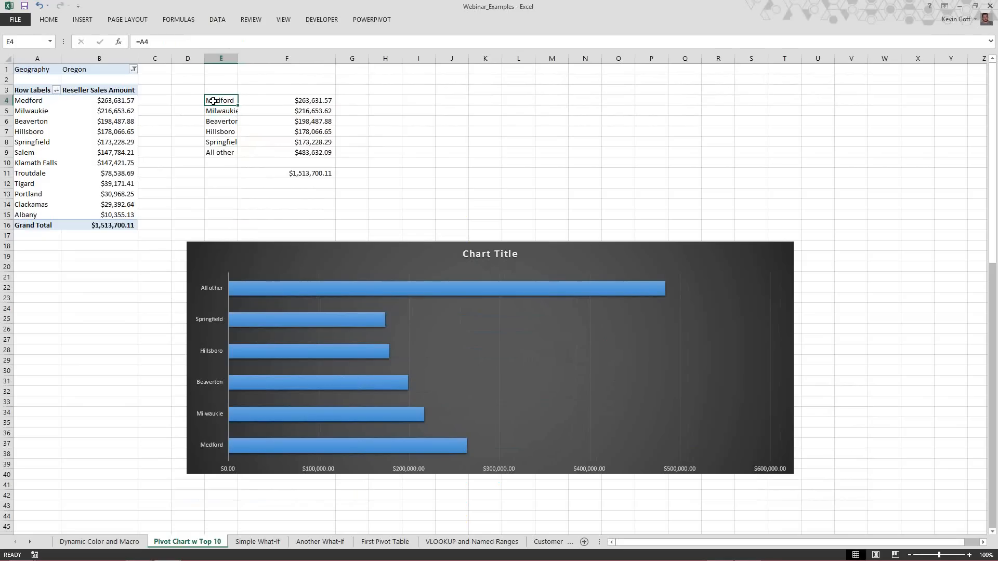
{"action": "left_click", "coordinate": [213, 140]}
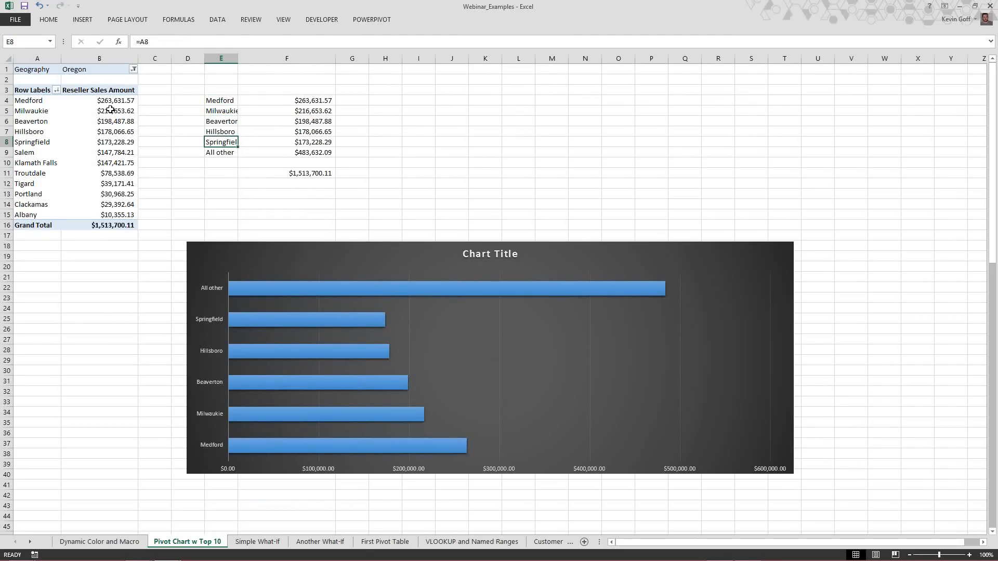
{"action": "left_click", "coordinate": [300, 154]}
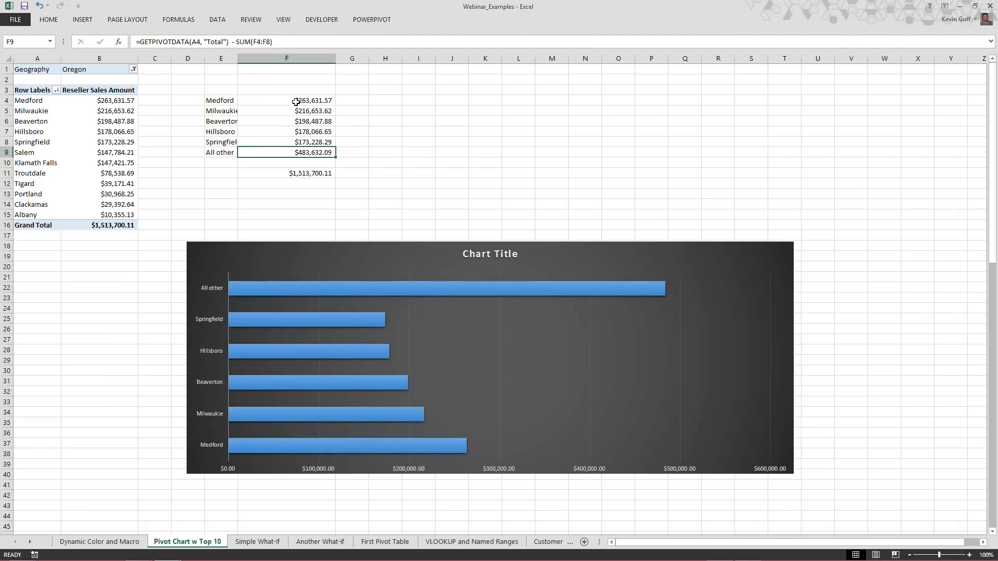
{"action": "left_click_drag", "start_coordinate": [295, 101], "coordinate": [298, 146]}
{"action": "left_click", "coordinate": [298, 150]}
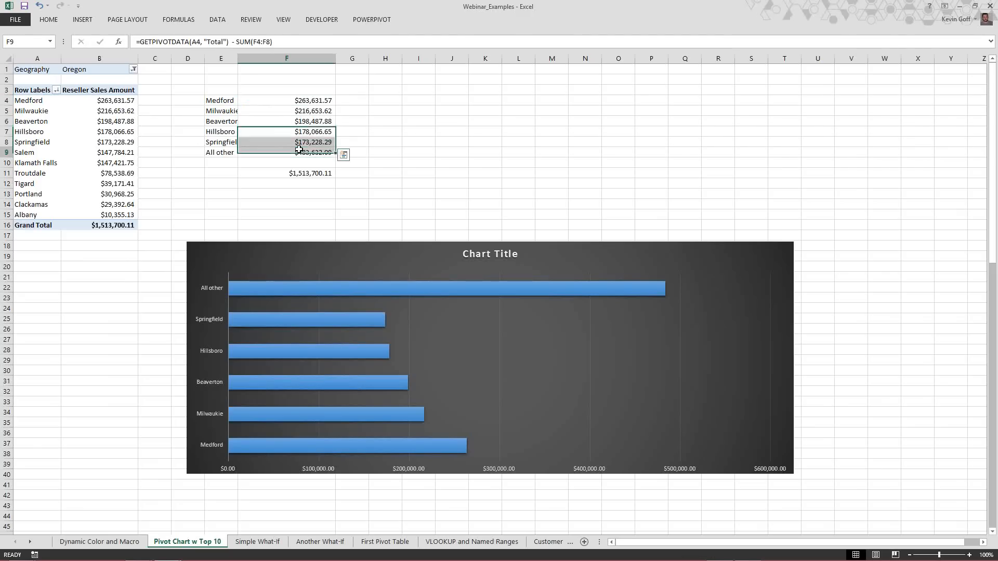
- Move the chart up beside the pivot table so it covers the helper range, and filter Geography to Washington
{"action": "left_click", "coordinate": [329, 261]}
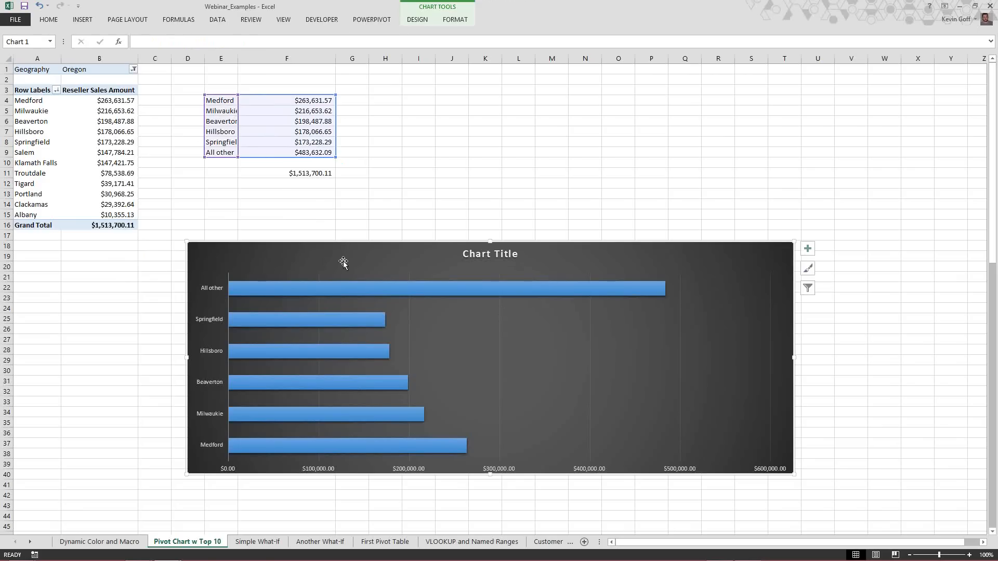
{"action": "left_click_drag", "start_coordinate": [358, 262], "coordinate": [319, 106]}
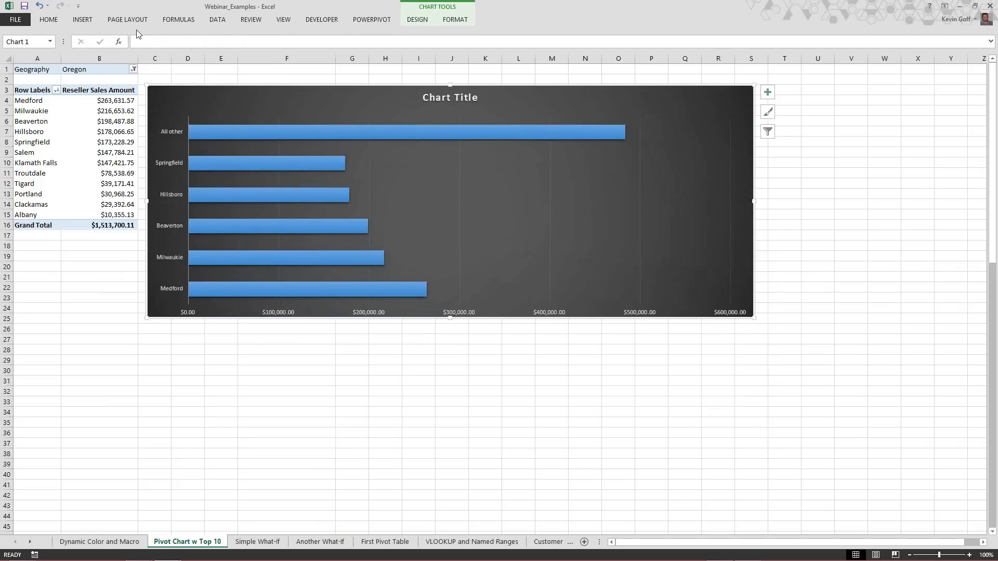
{"action": "left_click", "coordinate": [134, 70]}
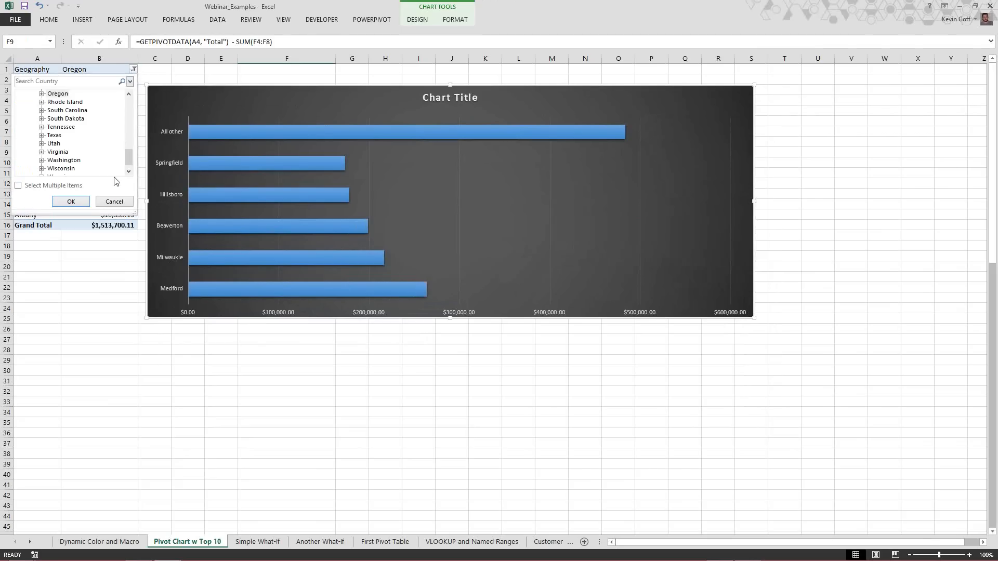
{"action": "left_click", "coordinate": [63, 160]}
{"action": "left_click", "coordinate": [71, 201]}
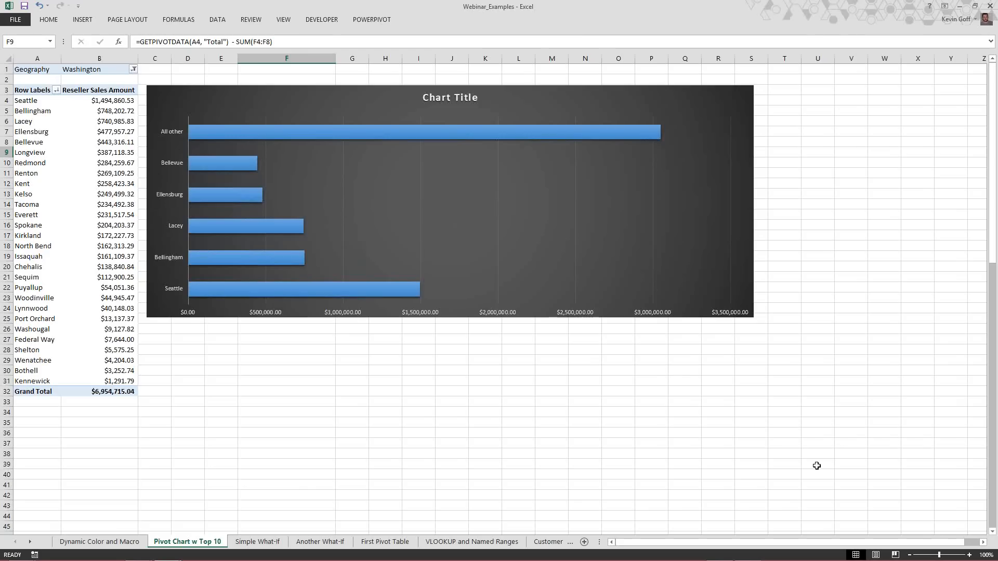
- Switch to the PowerPoint slide show and advance to slide 12 about sparklines
{"action": "key", "text": "alt+Tab"}
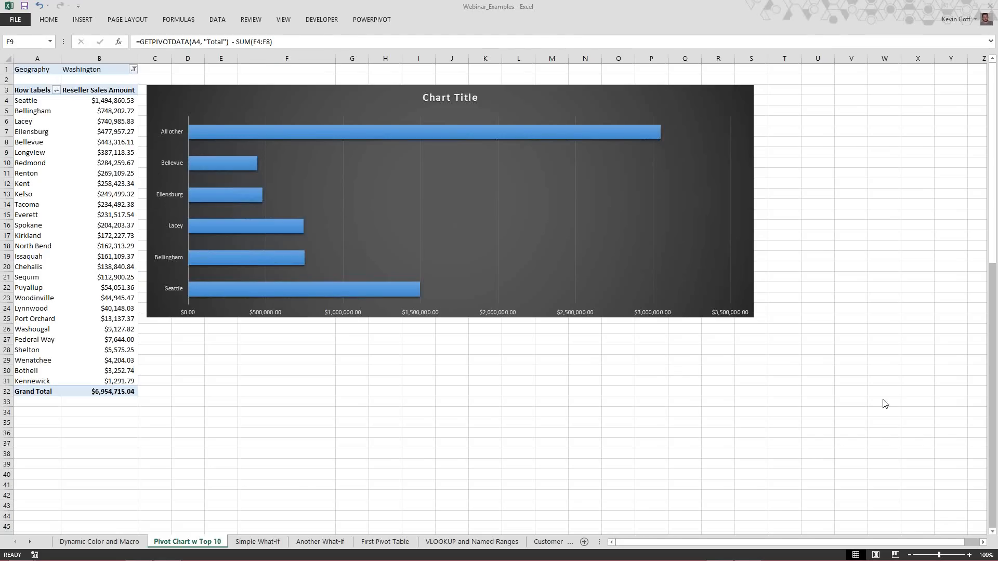
{"action": "key", "text": "alt+Tab"}
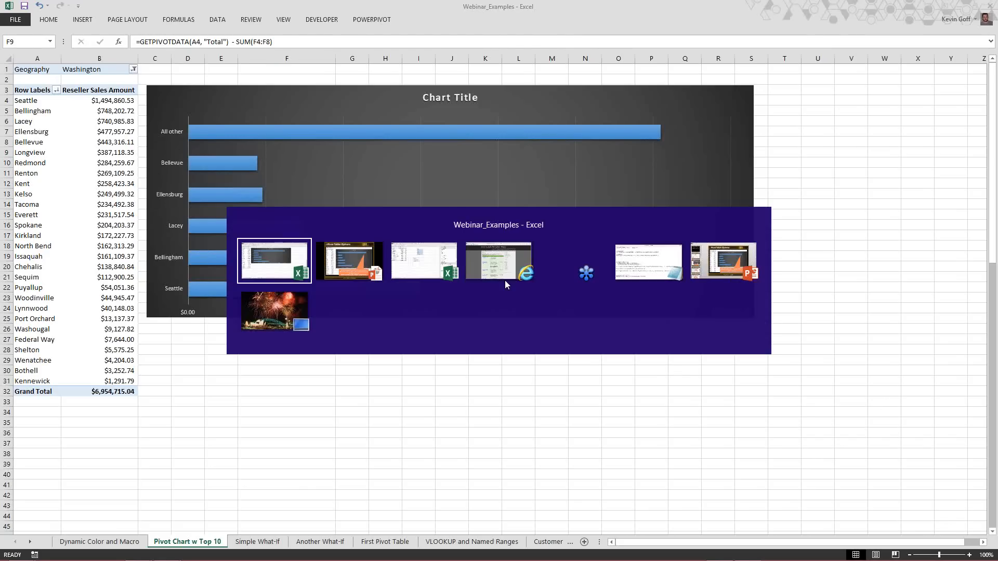
{"action": "key", "text": "Right"}
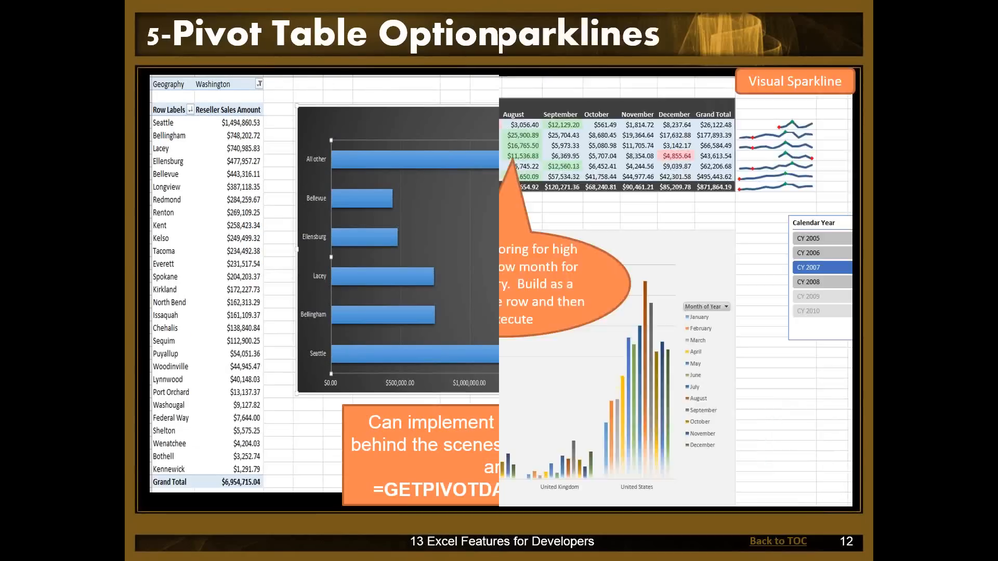
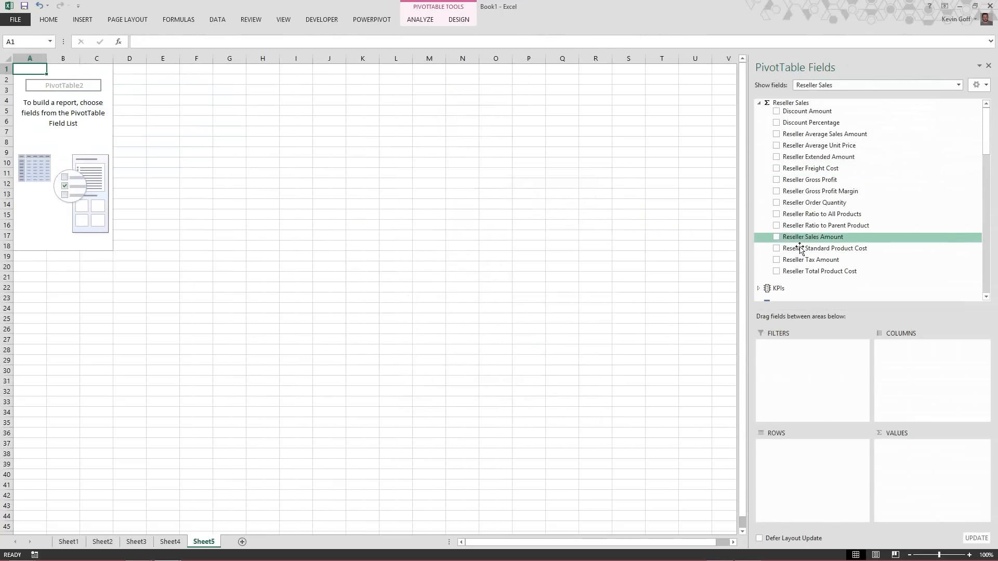
- In the Book1 workbook's empty pivot table on Sheet5, add Reseller Sales Amount as the value and the product Category as a report filter
{"action": "left_click", "coordinate": [776, 237]}
{"action": "key", "text": "alt+Tab"}
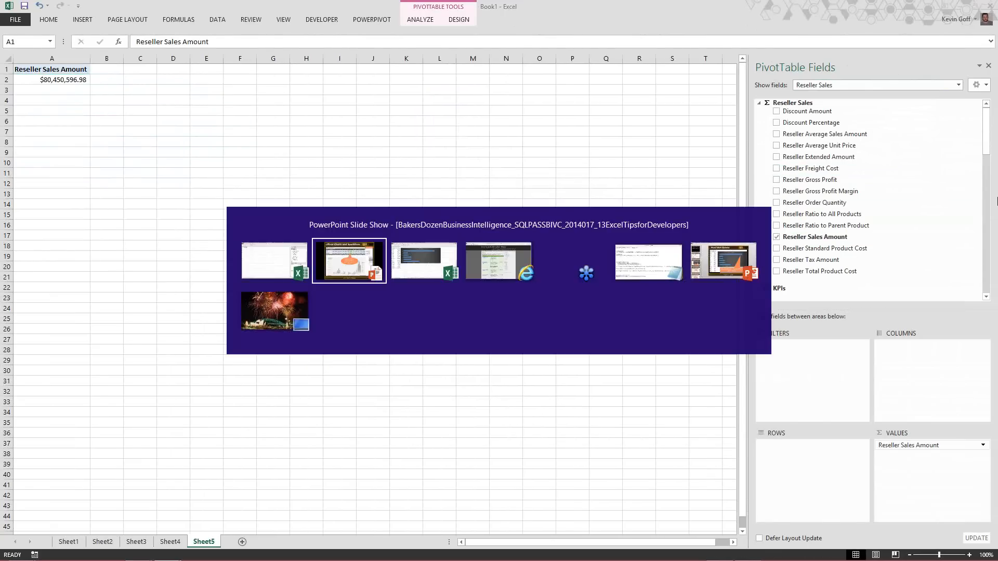
{"action": "key", "text": "alt+Tab"}
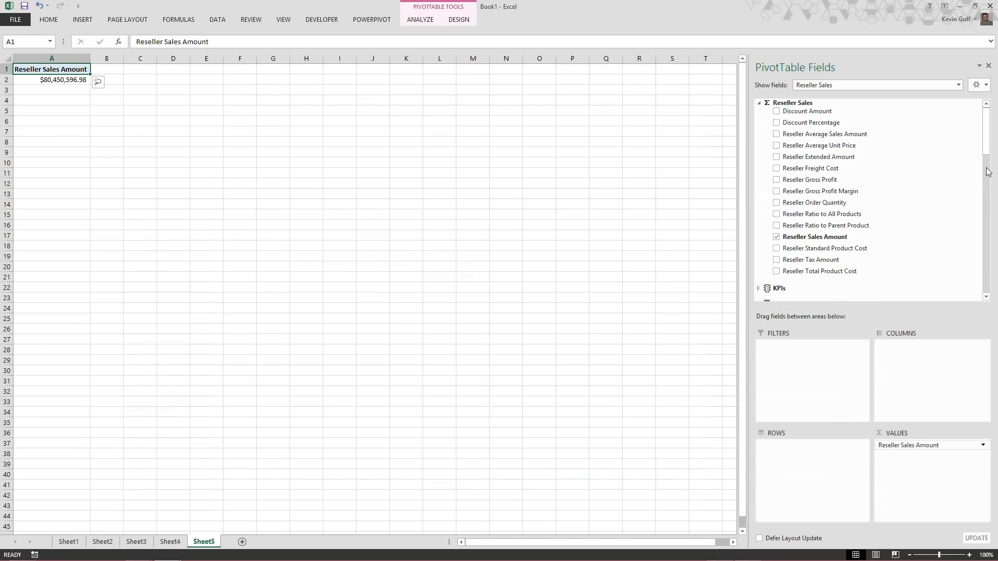
{"action": "left_click_drag", "start_coordinate": [985, 144], "coordinate": [983, 233]}
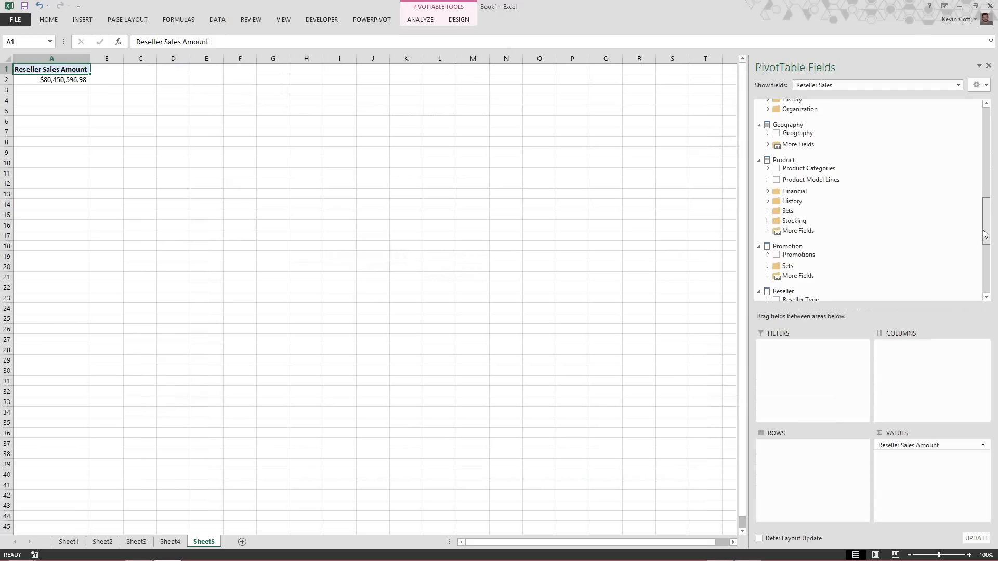
{"action": "left_click", "coordinate": [769, 231]}
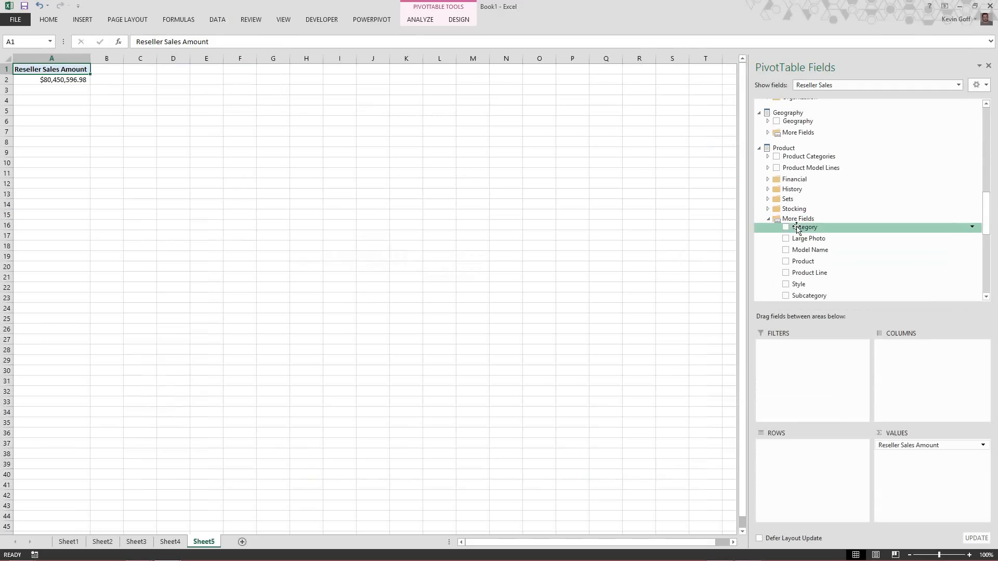
{"action": "left_click_drag", "start_coordinate": [804, 218], "coordinate": [795, 366]}
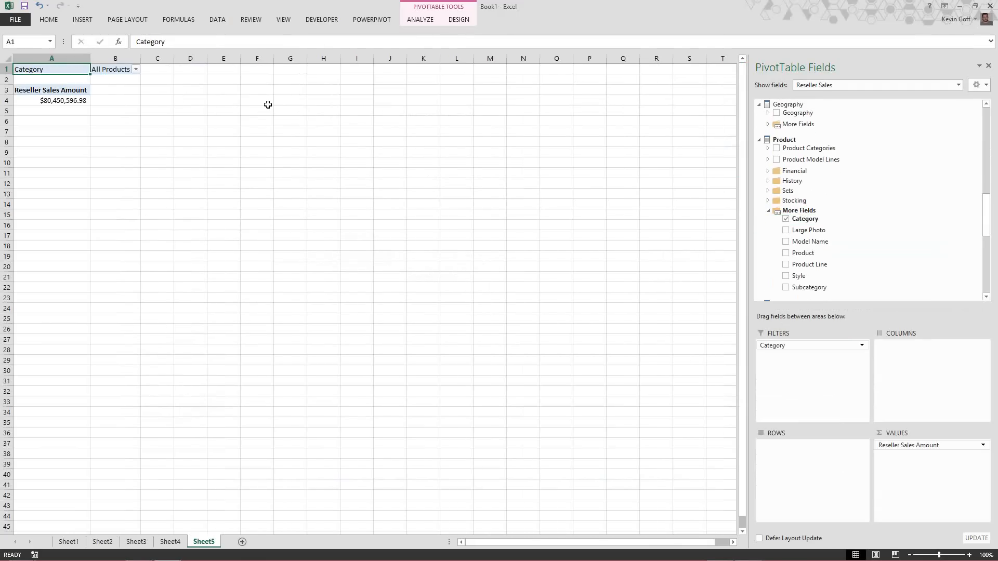
- Filter the pivot table's Category report filter to Clothing
{"action": "key", "text": "alt+Tab"}
{"action": "key", "text": "alt+Tab"}
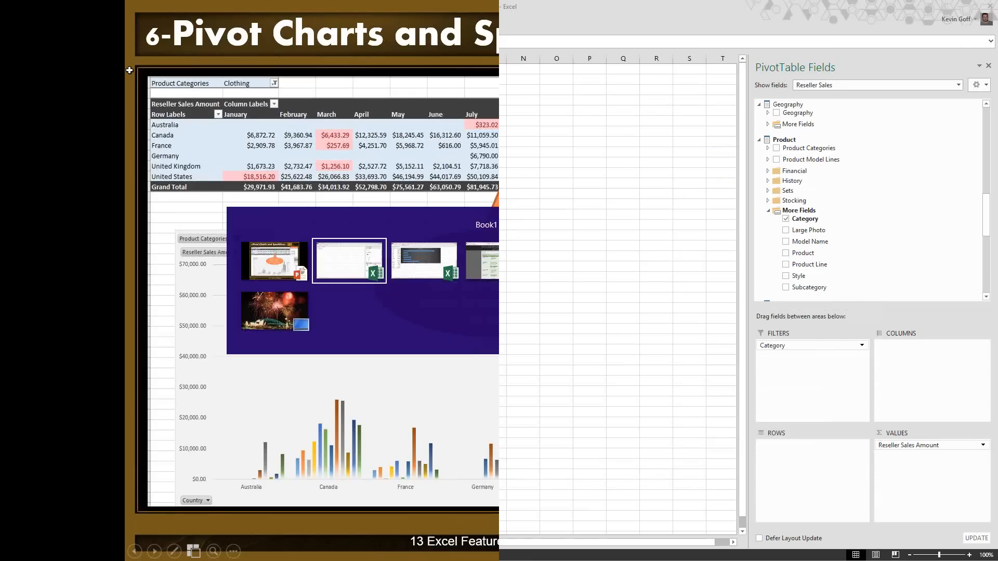
{"action": "left_click", "coordinate": [136, 70]}
{"action": "left_click", "coordinate": [24, 94]}
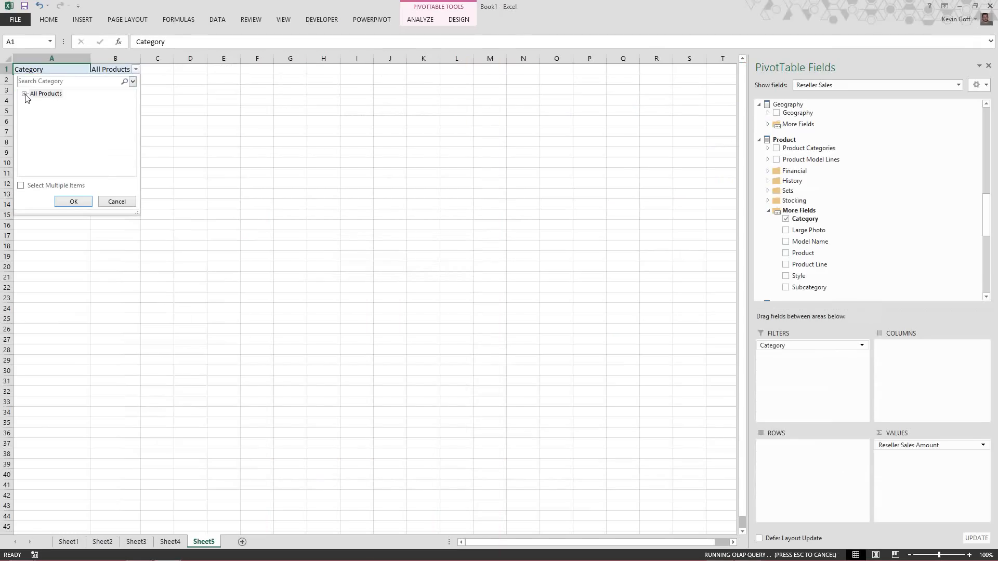
{"action": "left_click", "coordinate": [48, 119]}
{"action": "left_click", "coordinate": [73, 202]}
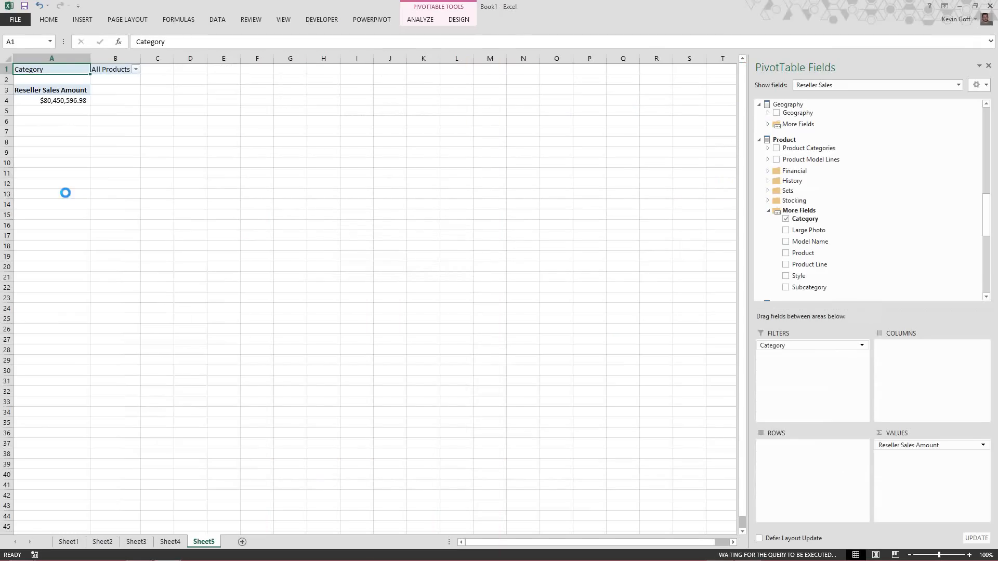
- Add a slicer for Date.Calendar Year and move it to about columns O to Q, rows 17 to 30
{"action": "key", "text": "alt+Tab"}
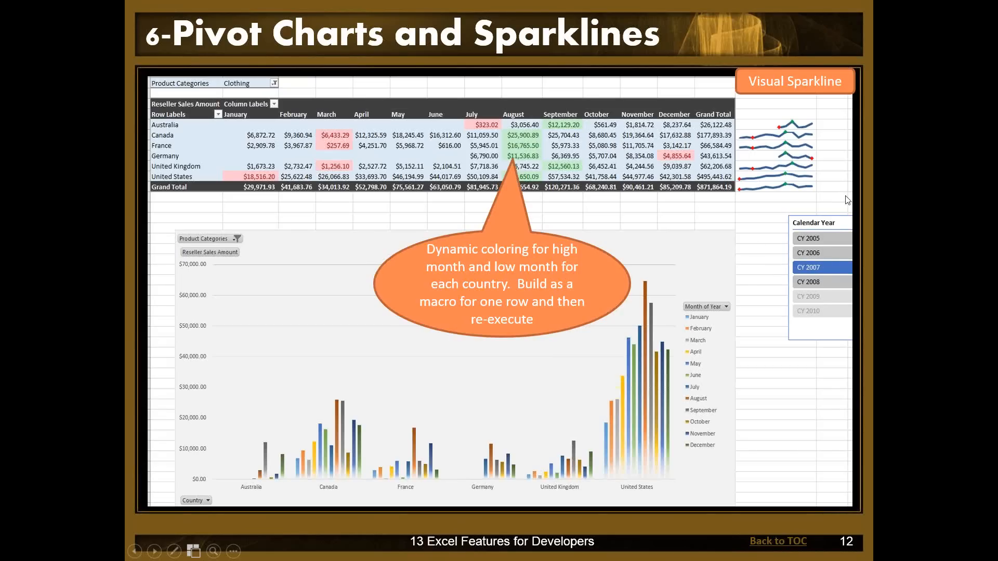
{"action": "key", "text": "alt+Tab"}
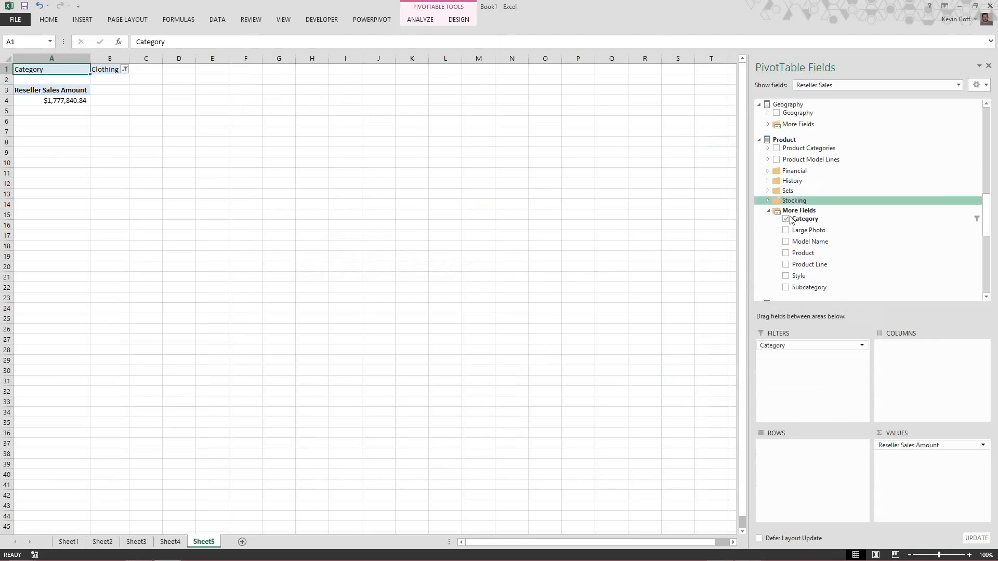
{"action": "left_click_drag", "start_coordinate": [984, 213], "coordinate": [981, 156]}
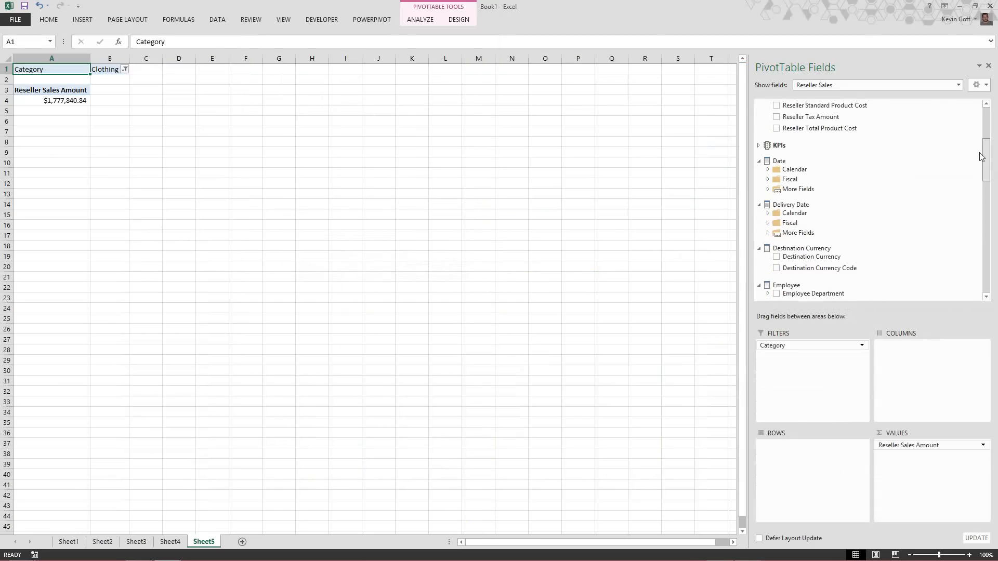
{"action": "left_click", "coordinate": [768, 190]}
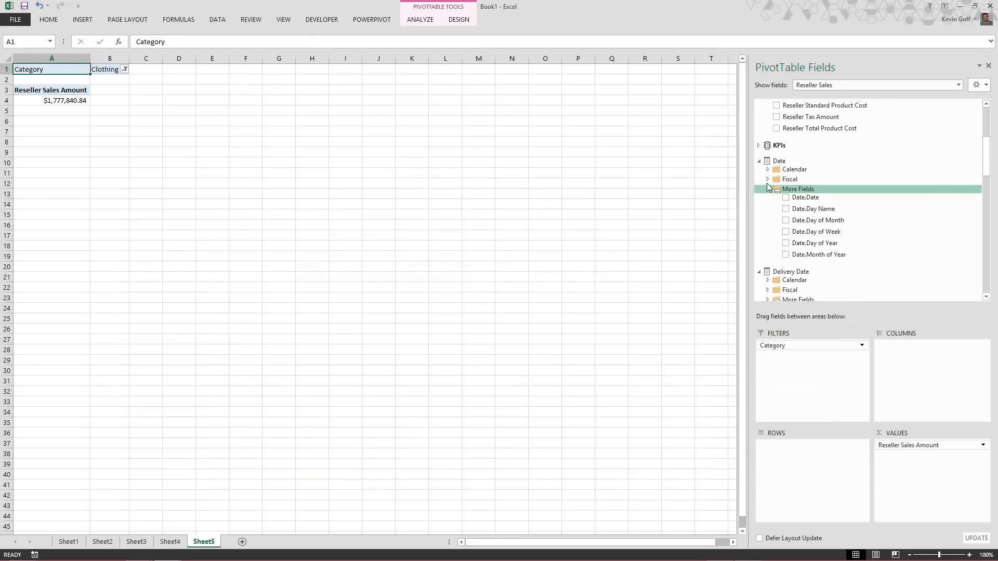
{"action": "left_click", "coordinate": [768, 169]}
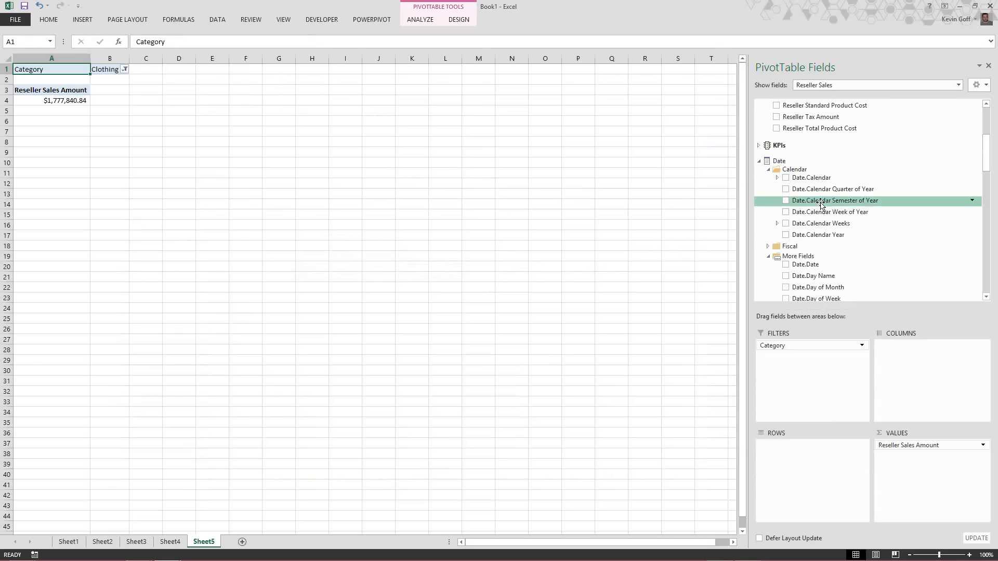
{"action": "right_click", "coordinate": [820, 238]}
{"action": "left_click", "coordinate": [841, 292]}
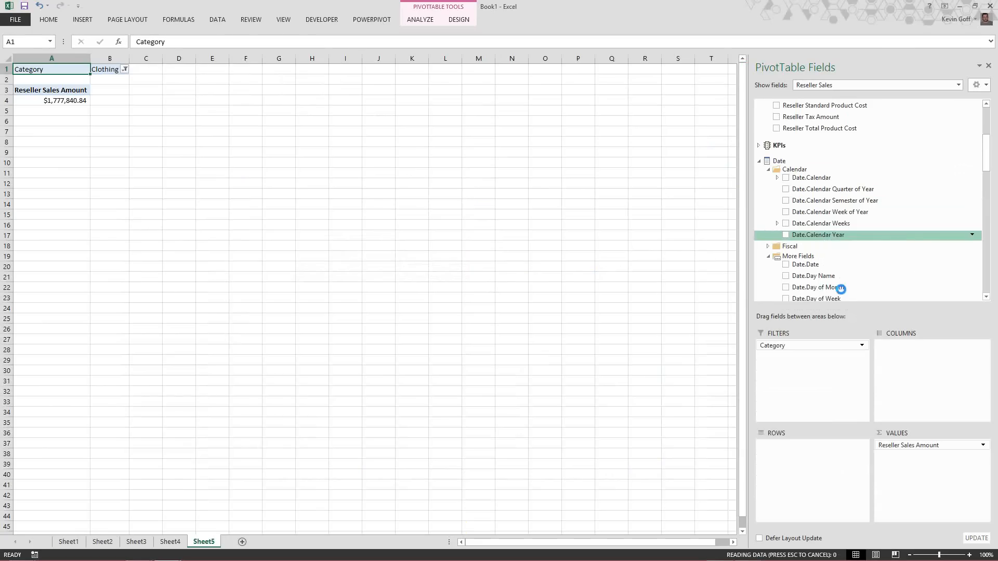
{"action": "left_click_drag", "start_coordinate": [396, 242], "coordinate": [597, 244]}
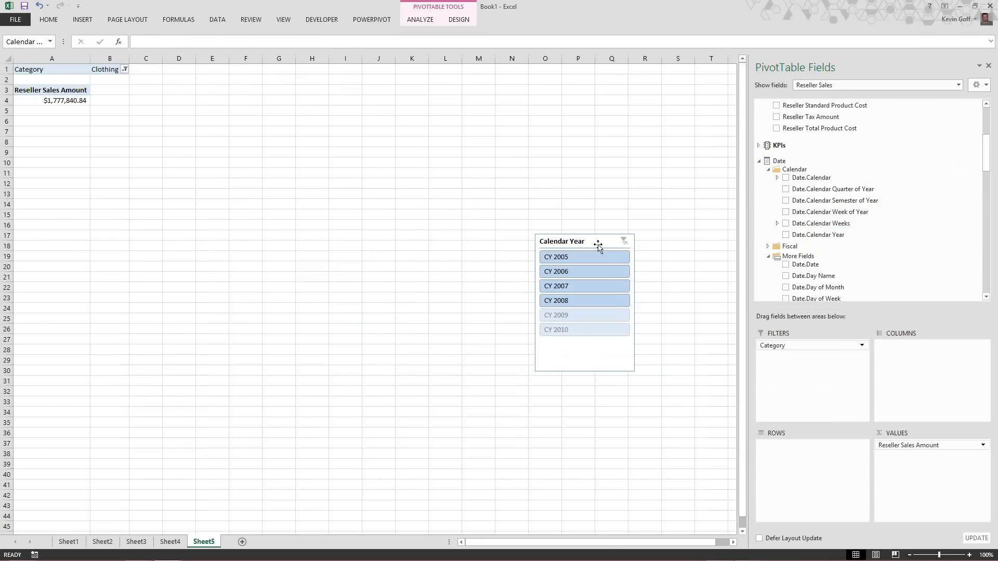
- Check the example on the sparklines slide, and set the Calendar Year slicer to CY 2007
{"action": "key", "text": "alt+Tab"}
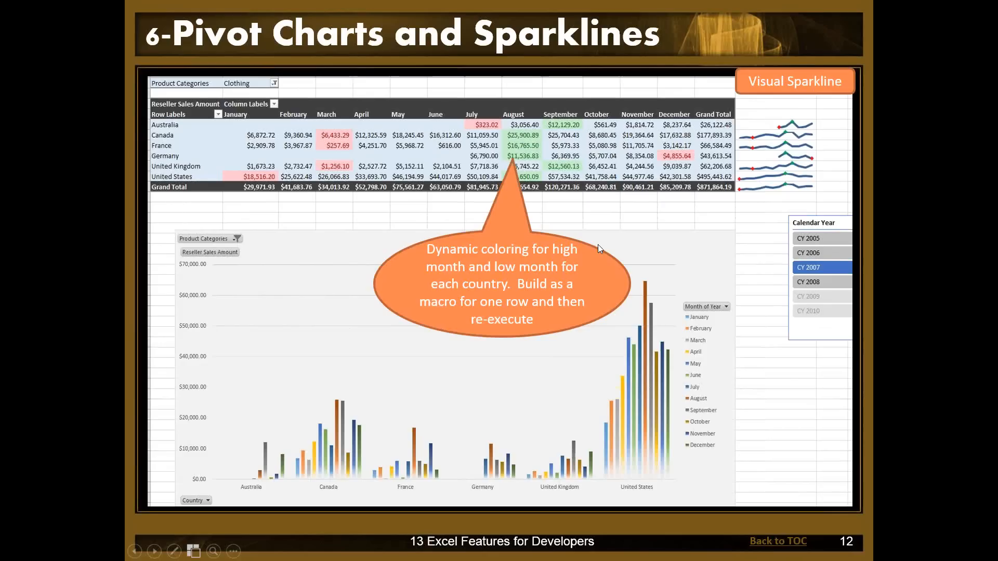
{"action": "key", "text": "alt+Tab"}
{"action": "left_click", "coordinate": [568, 286]}
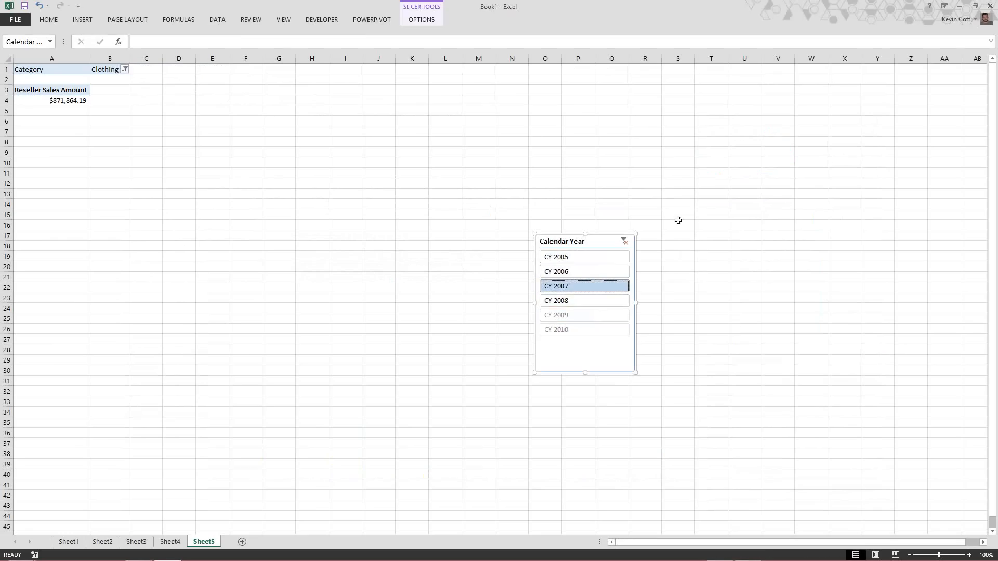
- Add Date.Month of Year to the pivot table as the column field
{"action": "left_click", "coordinate": [61, 90]}
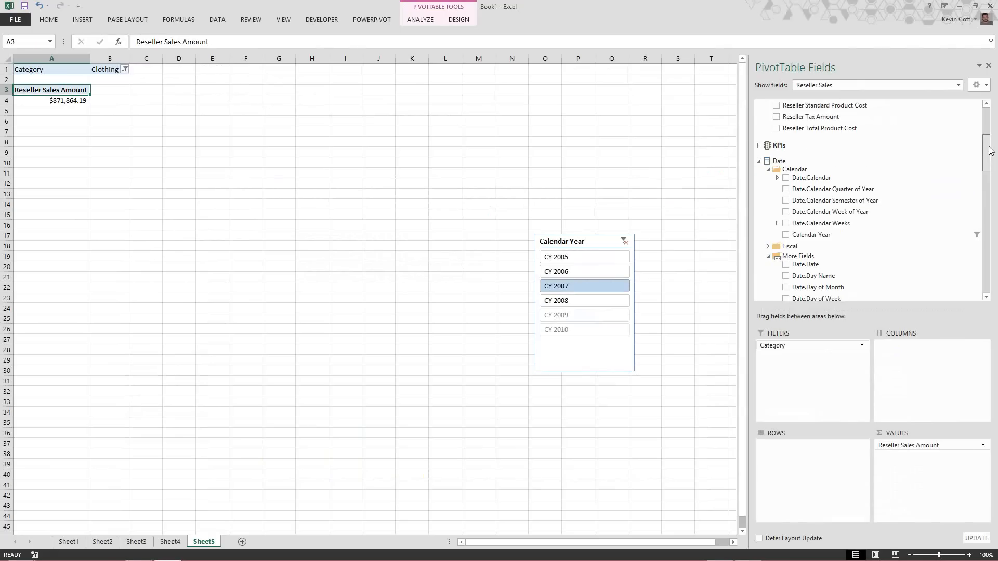
{"action": "scroll", "coordinate": [987, 159], "scroll_direction": "down", "scroll_amount": 2}
{"action": "scroll", "coordinate": [989, 162], "scroll_direction": "up", "scroll_amount": 1}
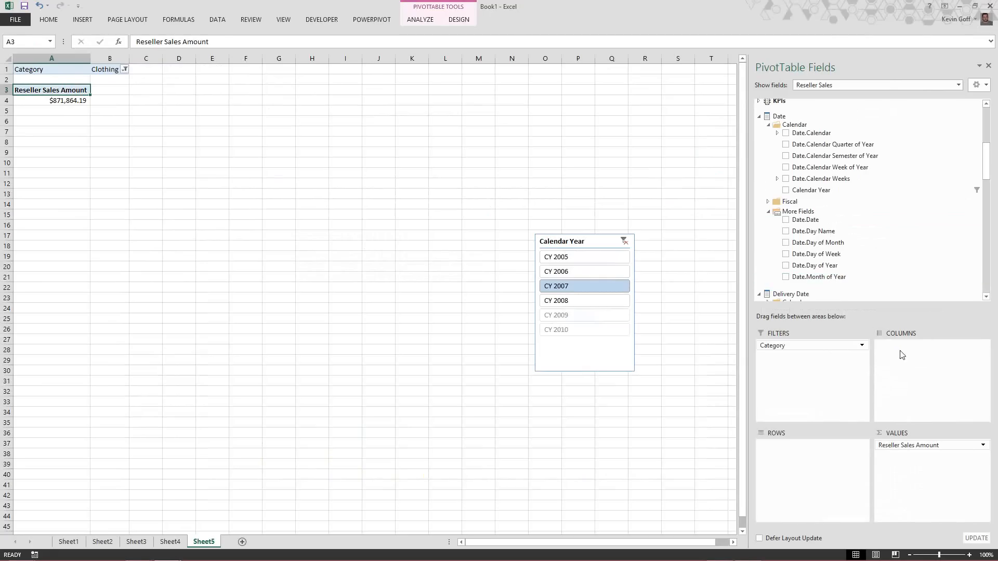
{"action": "left_click_drag", "start_coordinate": [818, 272], "coordinate": [900, 367]}
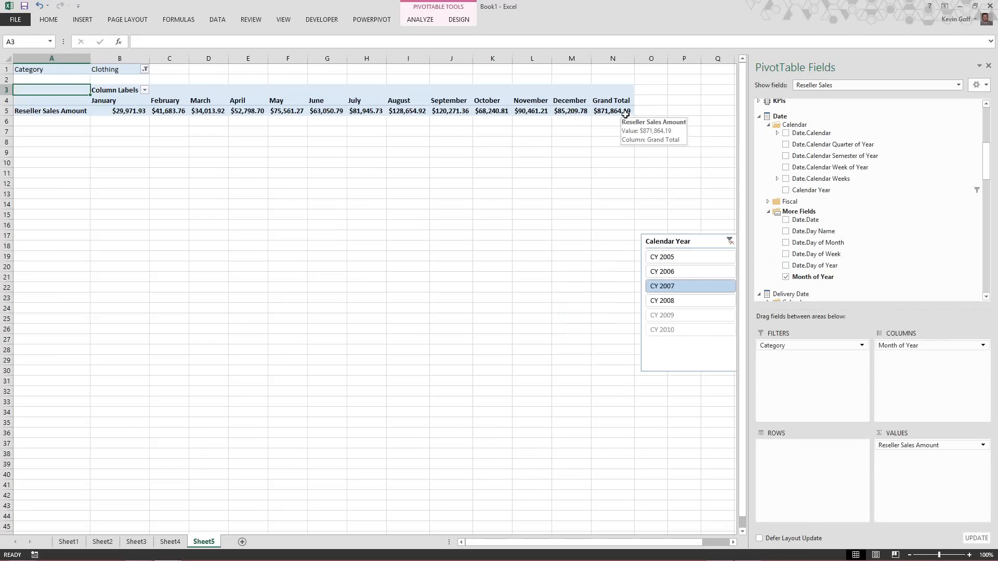
- Add the Geography field Country to the pivot table as the row field
{"action": "key", "text": "alt+Tab"}
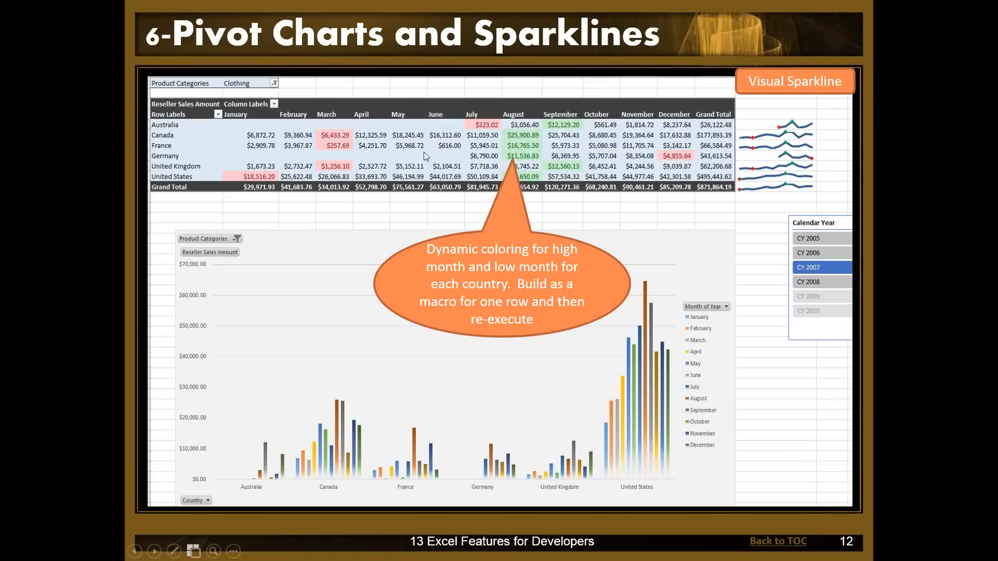
{"action": "key", "text": "alt+Tab"}
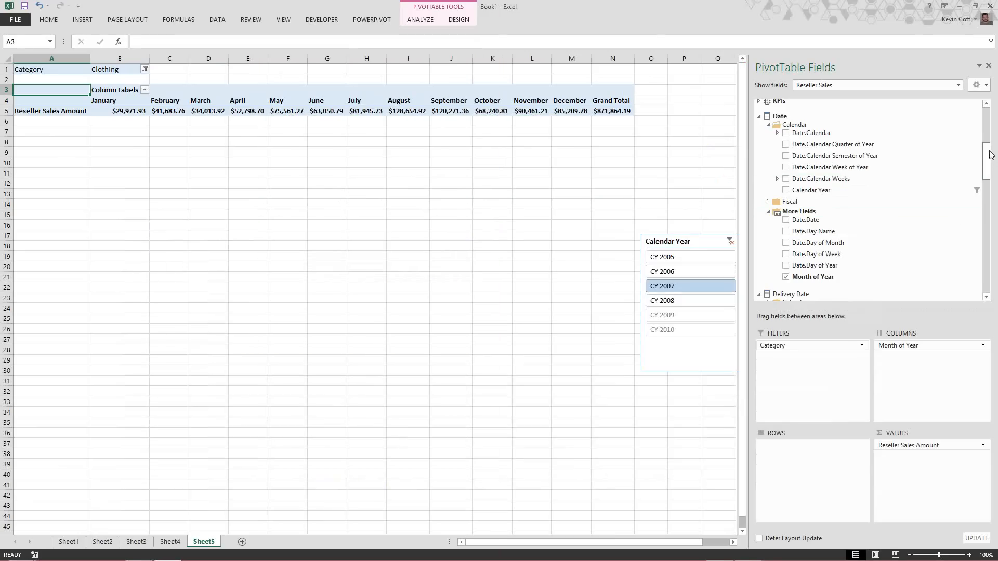
{"action": "left_click_drag", "start_coordinate": [990, 156], "coordinate": [990, 205]}
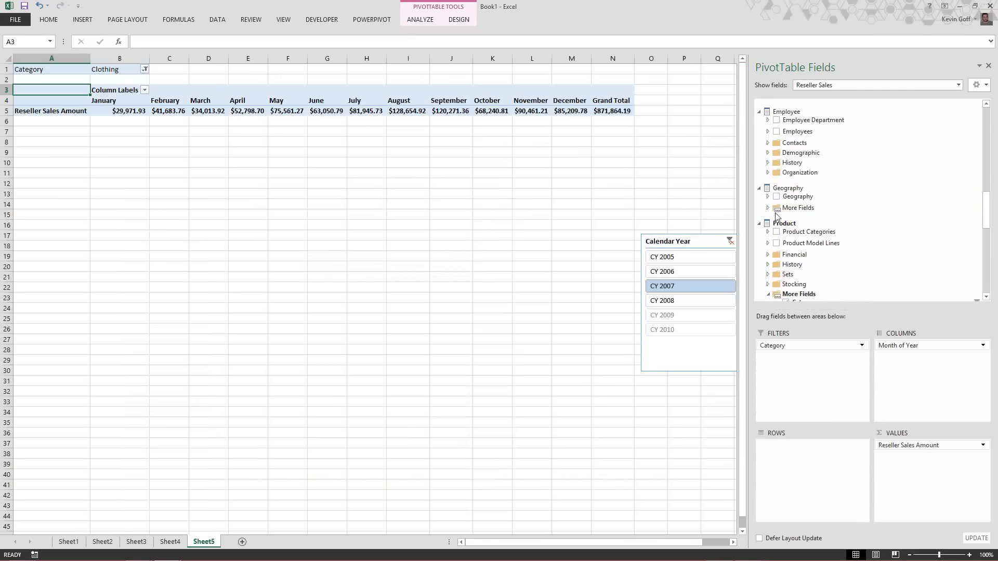
{"action": "left_click", "coordinate": [775, 210]}
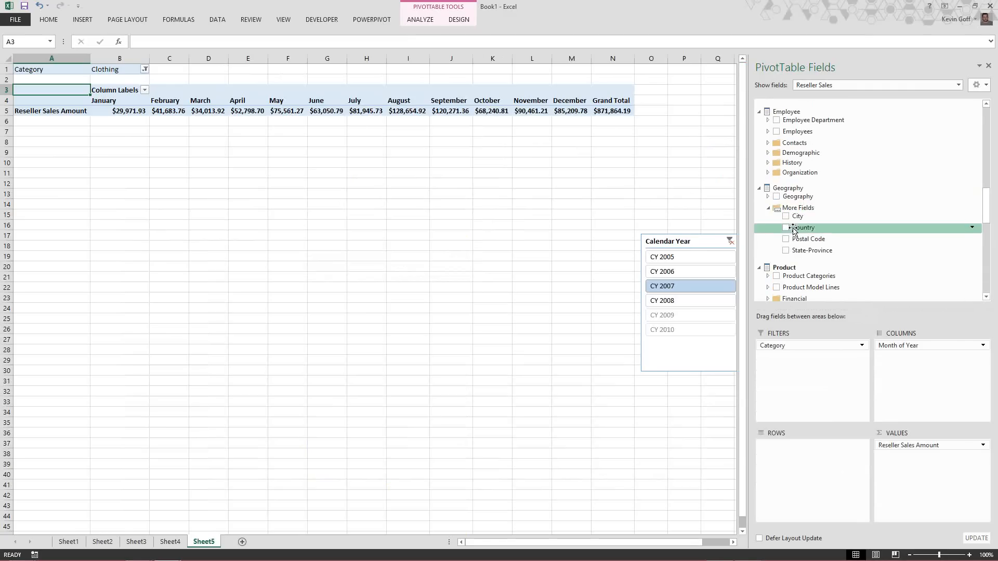
{"action": "left_click_drag", "start_coordinate": [801, 227], "coordinate": [785, 466]}
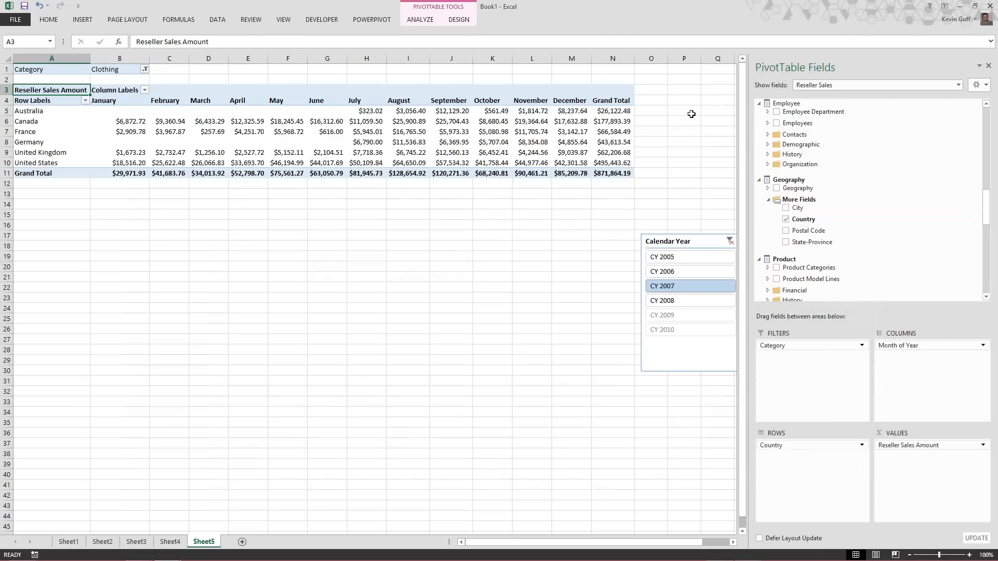
- Compare the pivot table's month columns for CY 2008 and CY 2007 using the slicer, ending on CY 2007
{"action": "key", "text": "alt+Tab"}
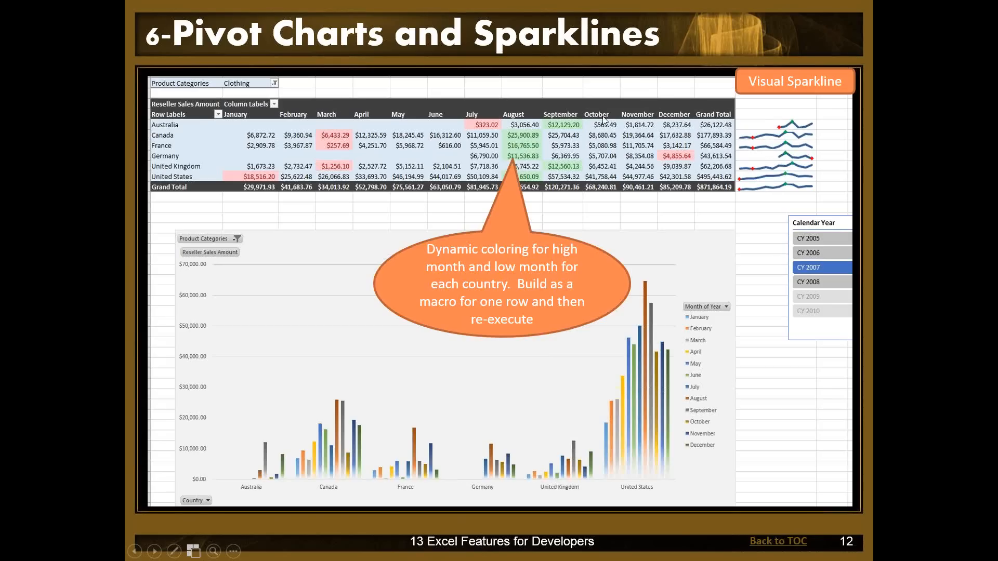
{"action": "key", "text": "alt+Tab"}
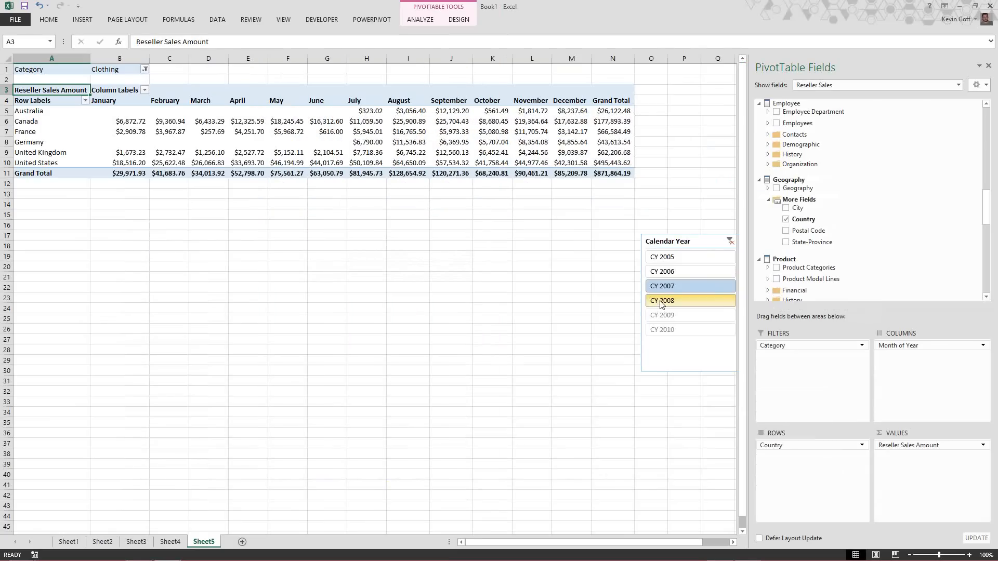
{"action": "left_click", "coordinate": [661, 302]}
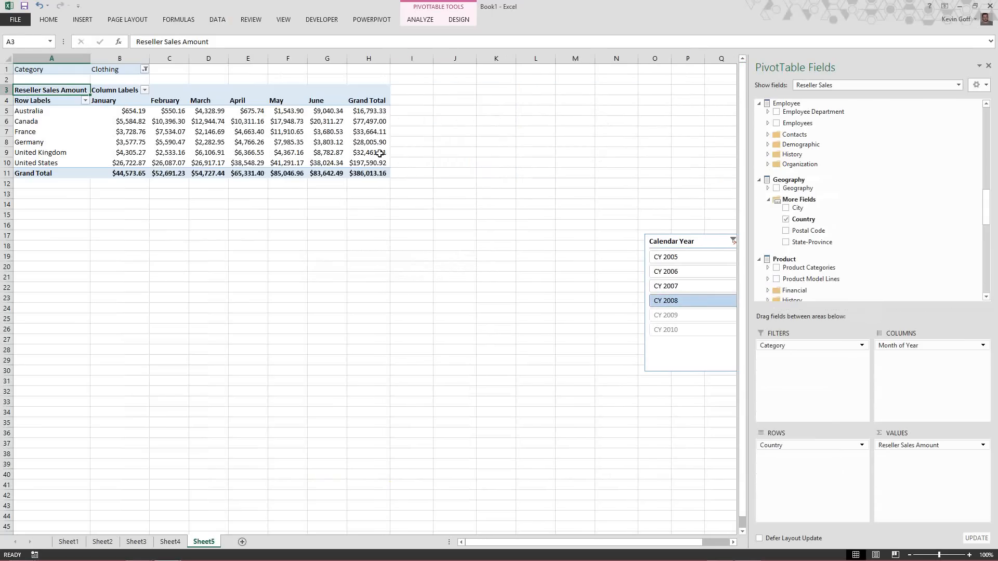
{"action": "mouse_move", "coordinate": [381, 151]}
{"action": "mouse_move", "coordinate": [388, 122]}
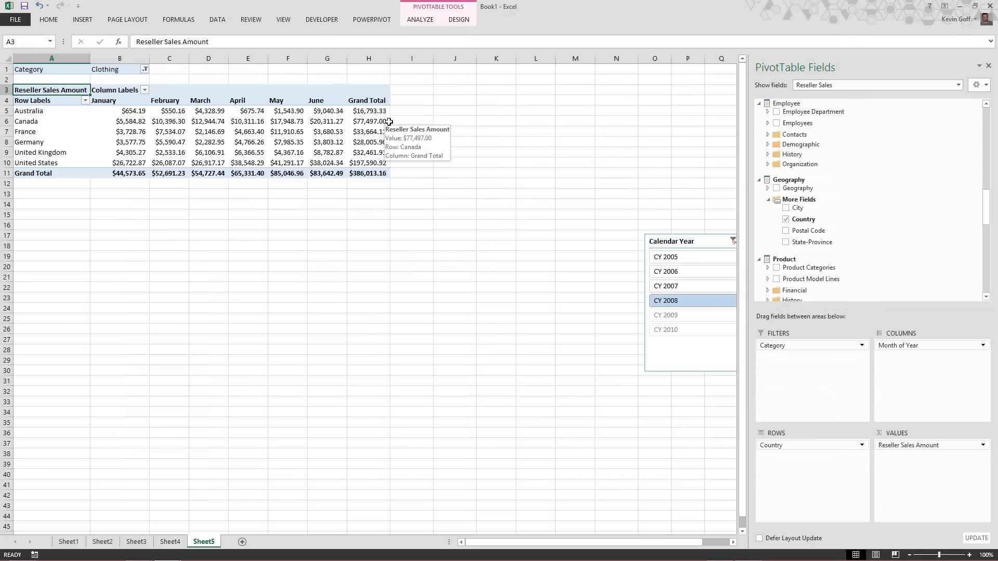
{"action": "left_click", "coordinate": [668, 286]}
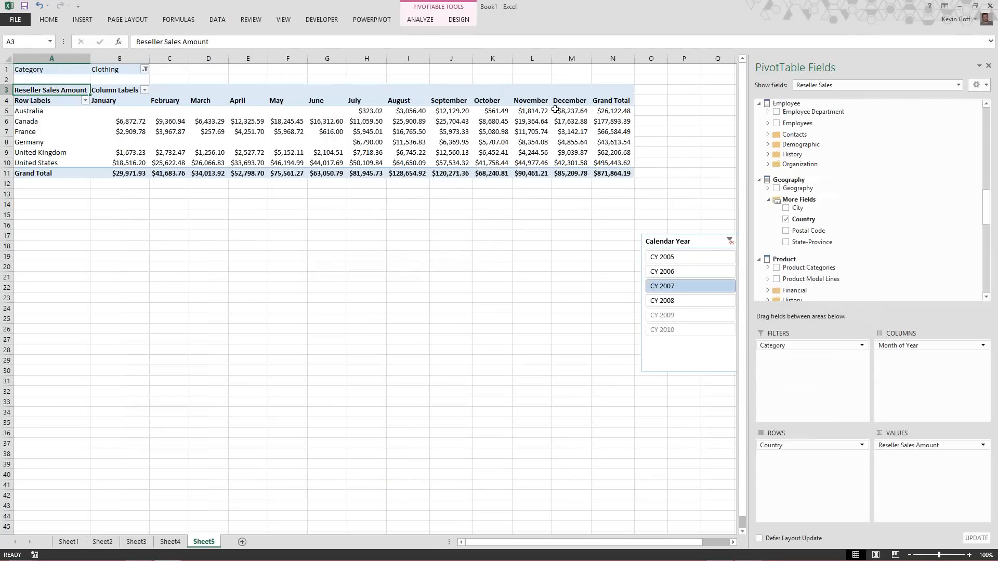
{"action": "mouse_move", "coordinate": [556, 107]}
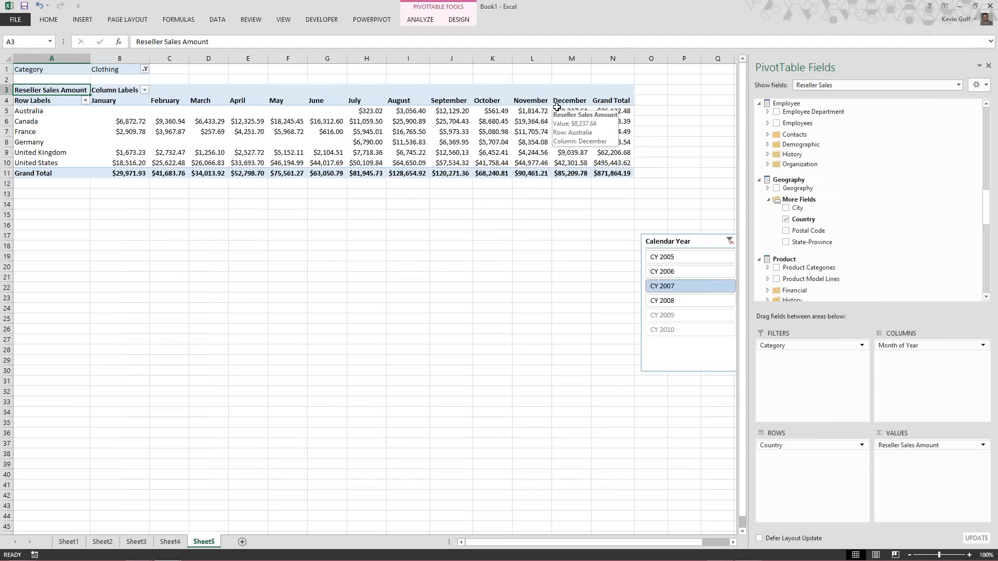
- Set the PivotTable display options to show items with no data on both rows and columns
{"action": "left_click", "coordinate": [529, 90]}
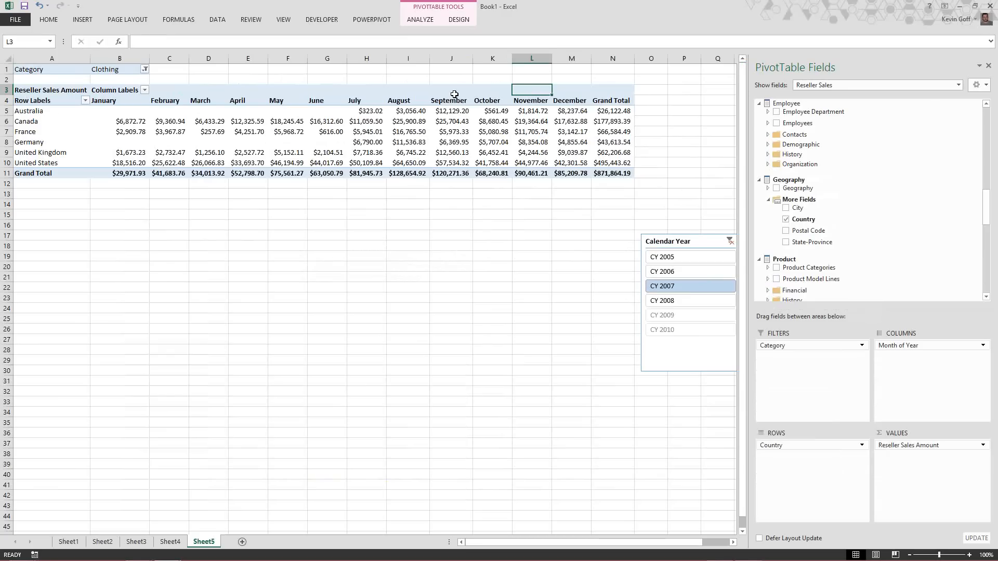
{"action": "right_click", "coordinate": [529, 91]}
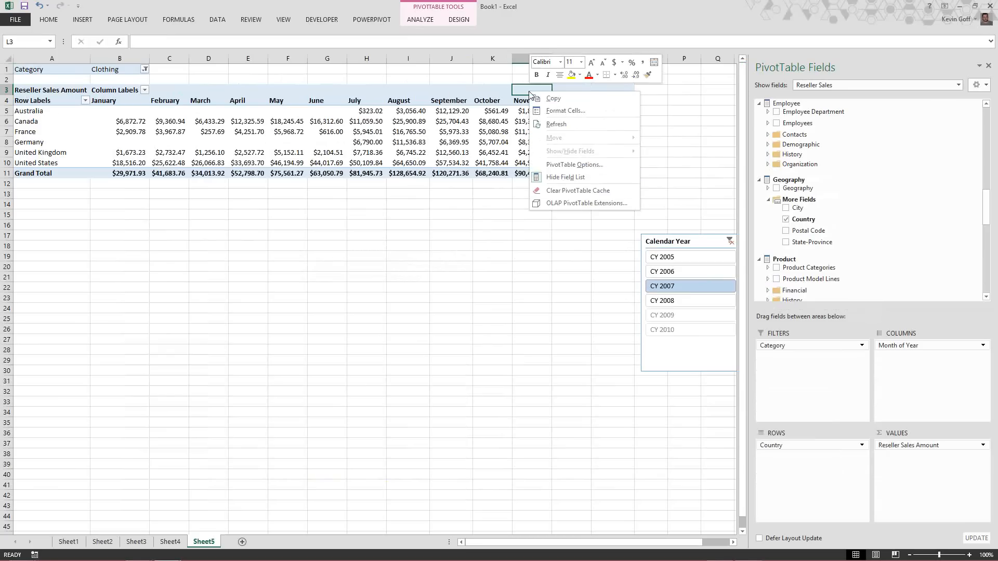
{"action": "left_click", "coordinate": [572, 165]}
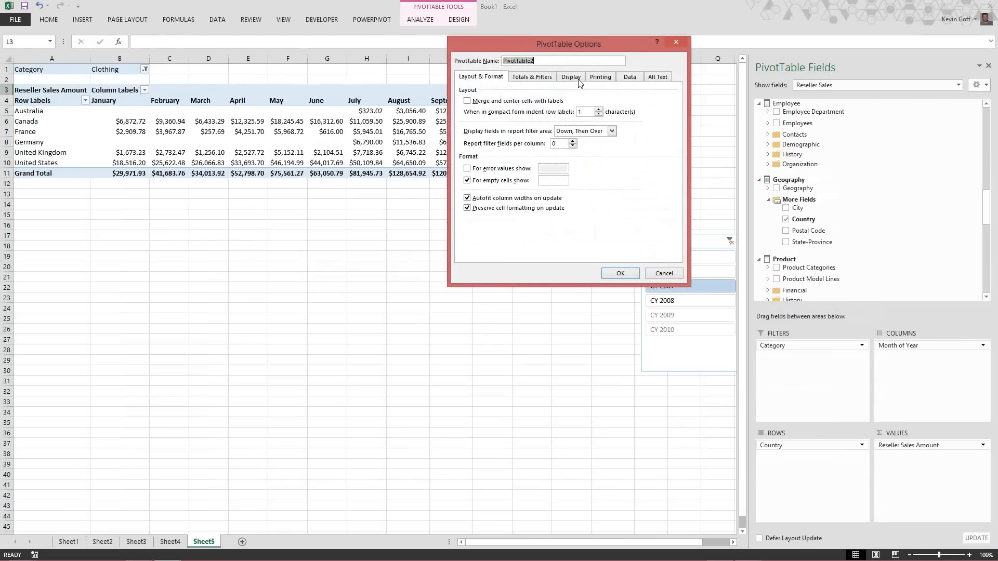
{"action": "left_click", "coordinate": [568, 77]}
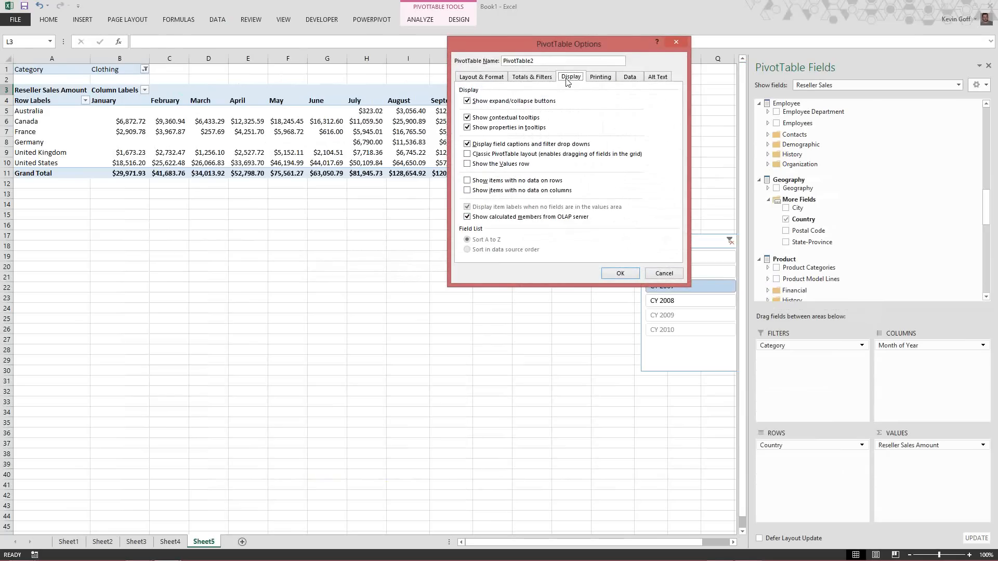
{"action": "left_click", "coordinate": [526, 78]}
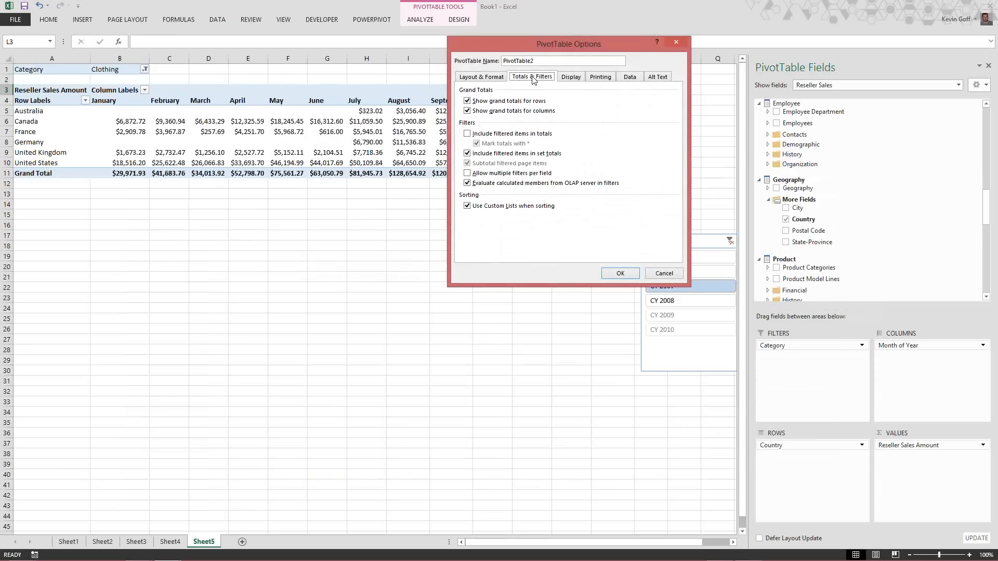
{"action": "left_click", "coordinate": [570, 79]}
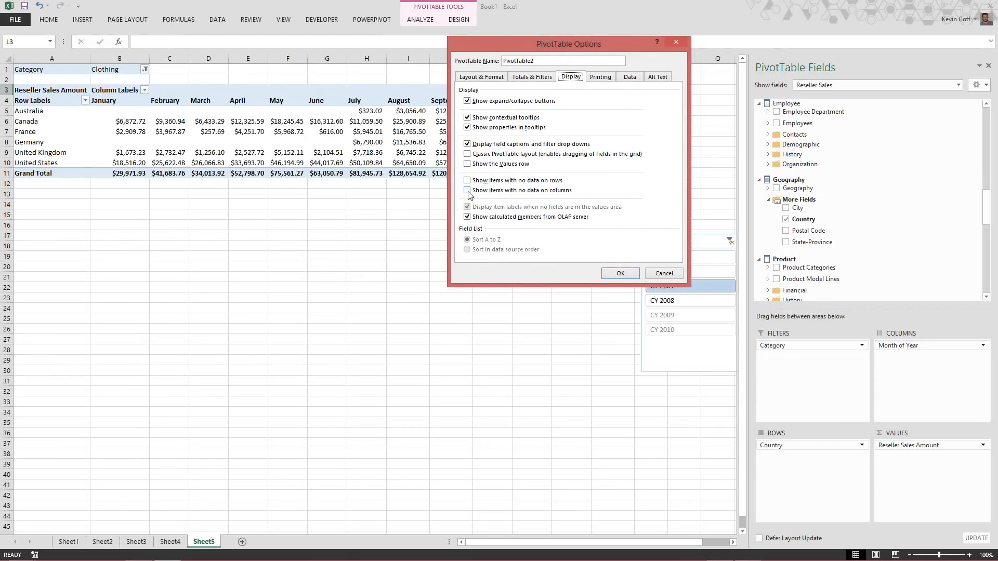
{"action": "left_click", "coordinate": [467, 191]}
{"action": "left_click_drag", "start_coordinate": [509, 48], "coordinate": [363, 258]}
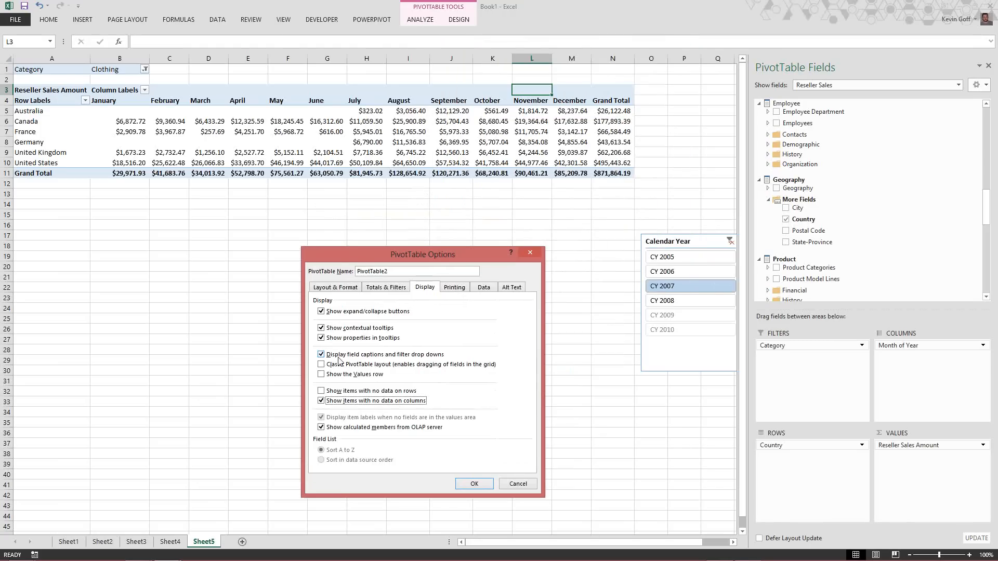
{"action": "left_click", "coordinate": [321, 391]}
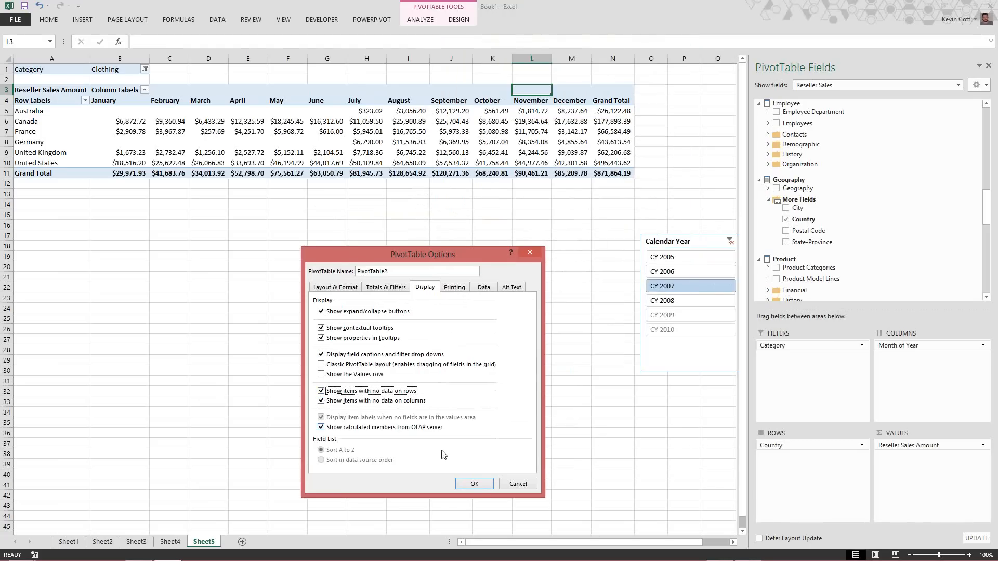
{"action": "left_click", "coordinate": [475, 484]}
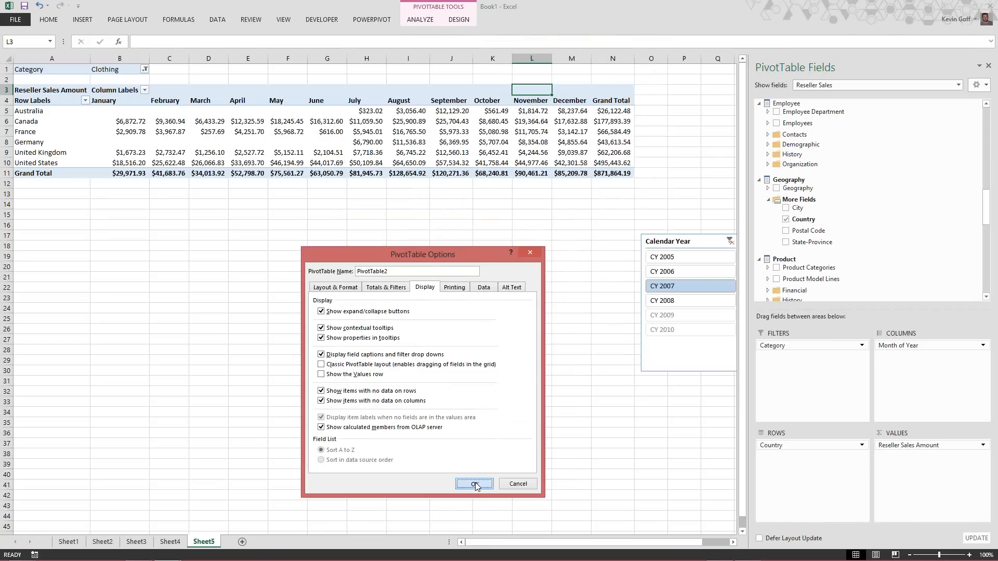
- Check the pivot table's month columns for CY 2008 with the Calendar Year slicer, then return it to CY 2007
{"action": "left_click", "coordinate": [659, 302]}
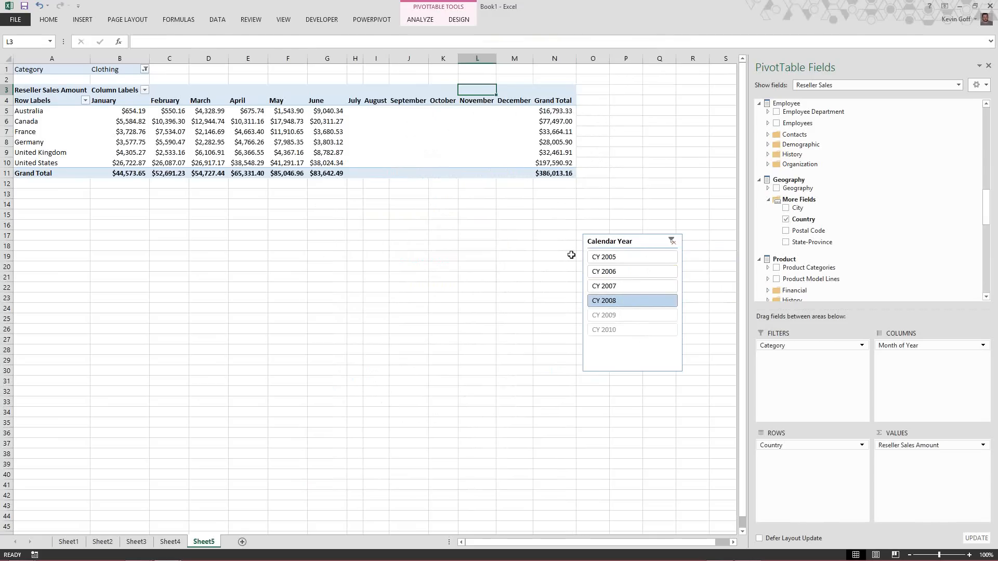
{"action": "left_click", "coordinate": [606, 288]}
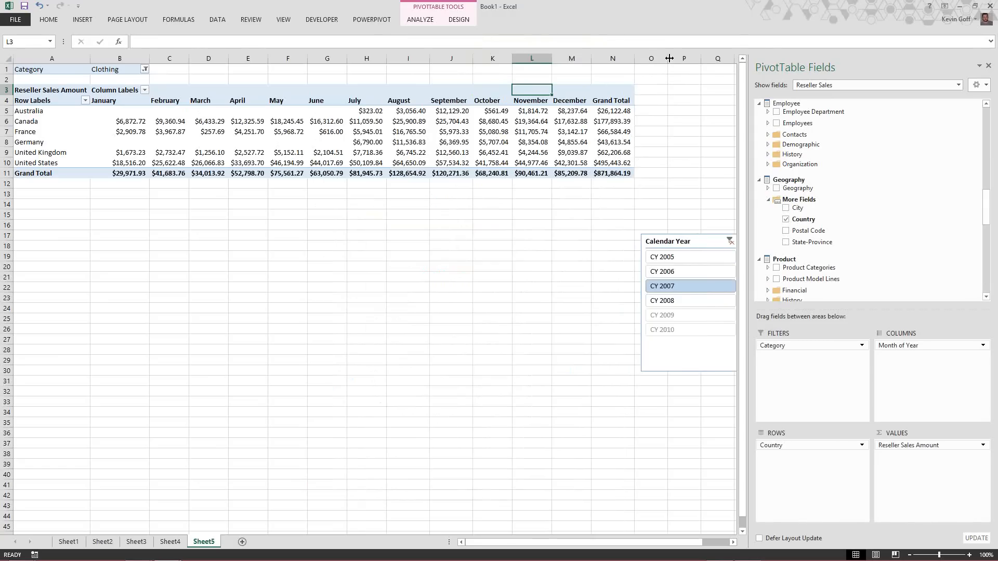
- Widen column O and insert line sparklines in O5:O11 using the data range B5:N11
{"action": "left_click_drag", "start_coordinate": [670, 59], "coordinate": [719, 59]}
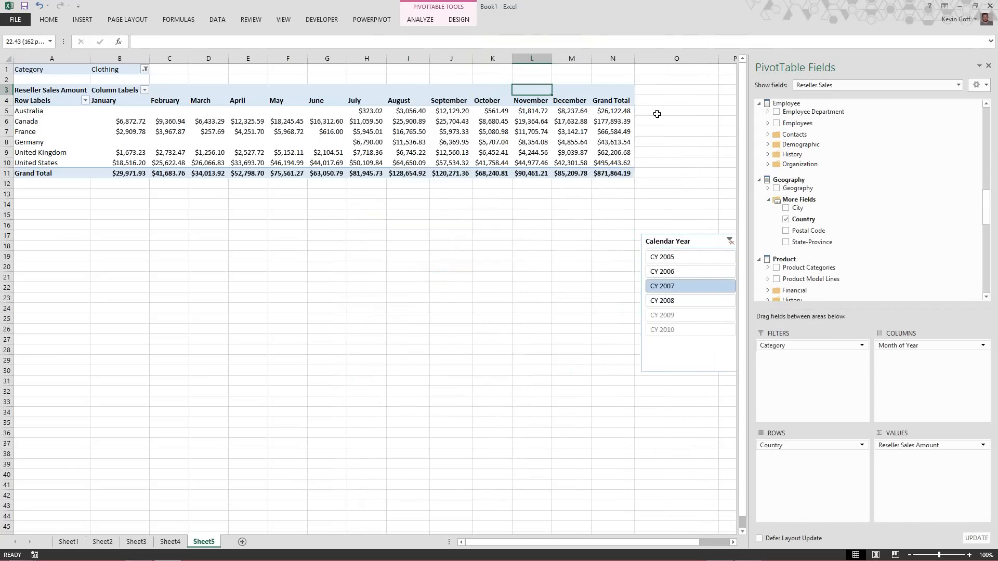
{"action": "left_click", "coordinate": [643, 110]}
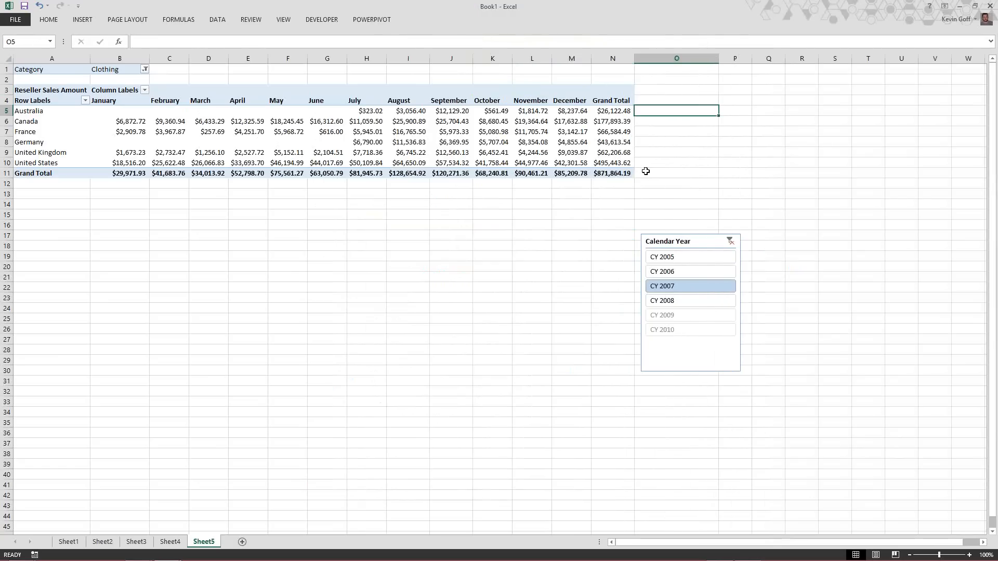
{"action": "left_click", "coordinate": [651, 176], "text": "shift"}
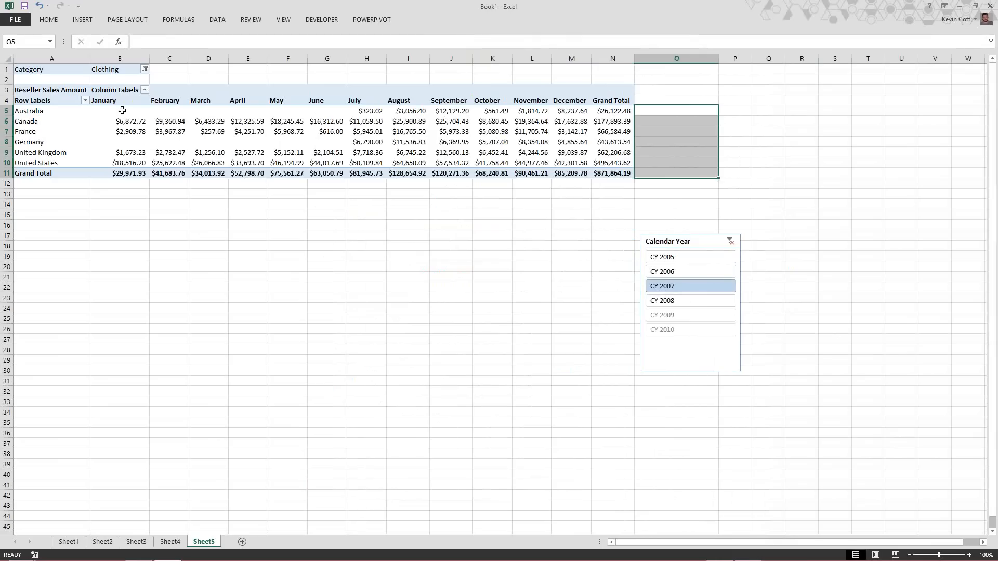
{"action": "left_click", "coordinate": [87, 21]}
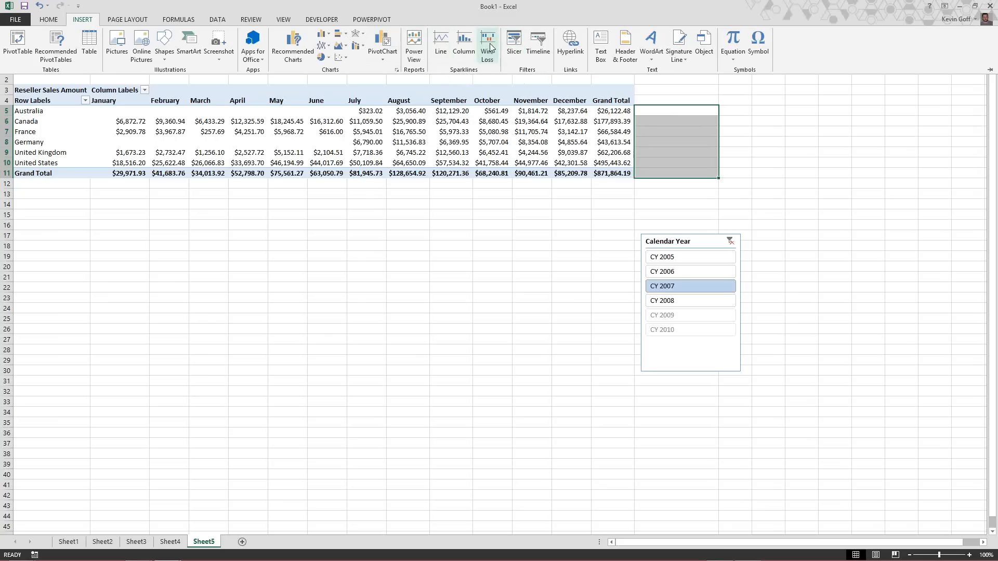
{"action": "left_click", "coordinate": [439, 43]}
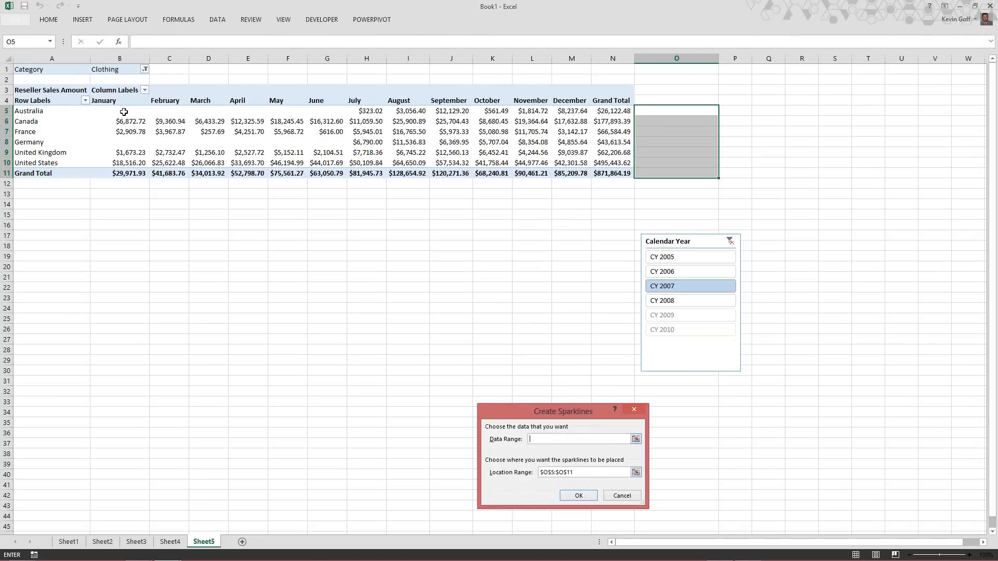
{"action": "left_click_drag", "start_coordinate": [121, 109], "coordinate": [601, 174]}
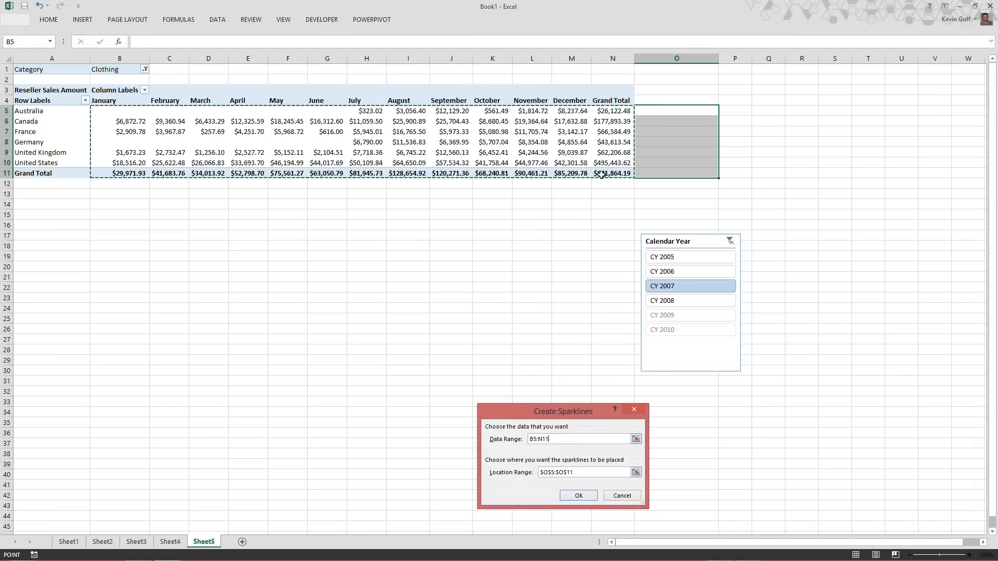
{"action": "left_click", "coordinate": [578, 495]}
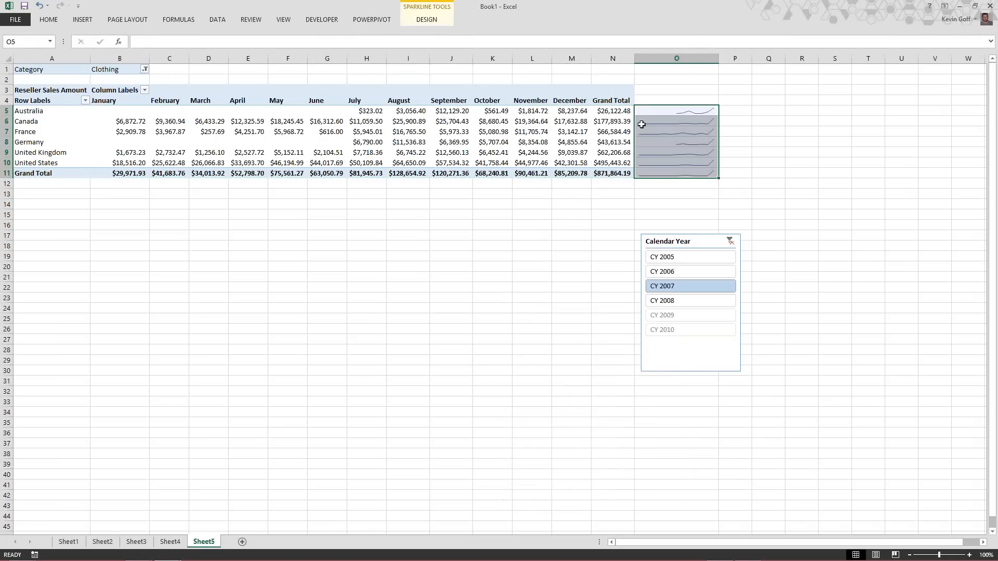
- Set the line weight of the sparklines in column O to 3 pt
{"action": "left_click", "coordinate": [424, 22]}
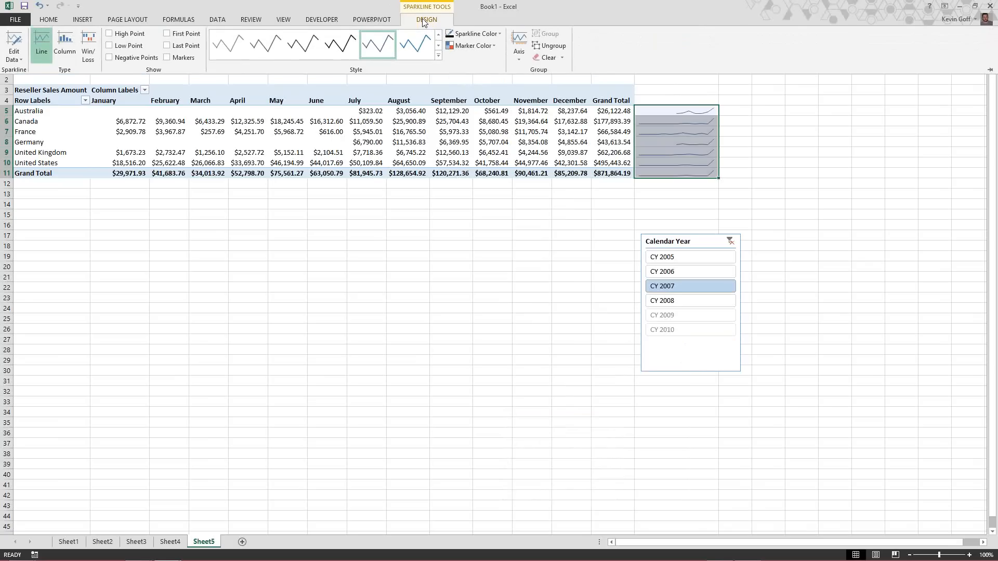
{"action": "left_click", "coordinate": [490, 34]}
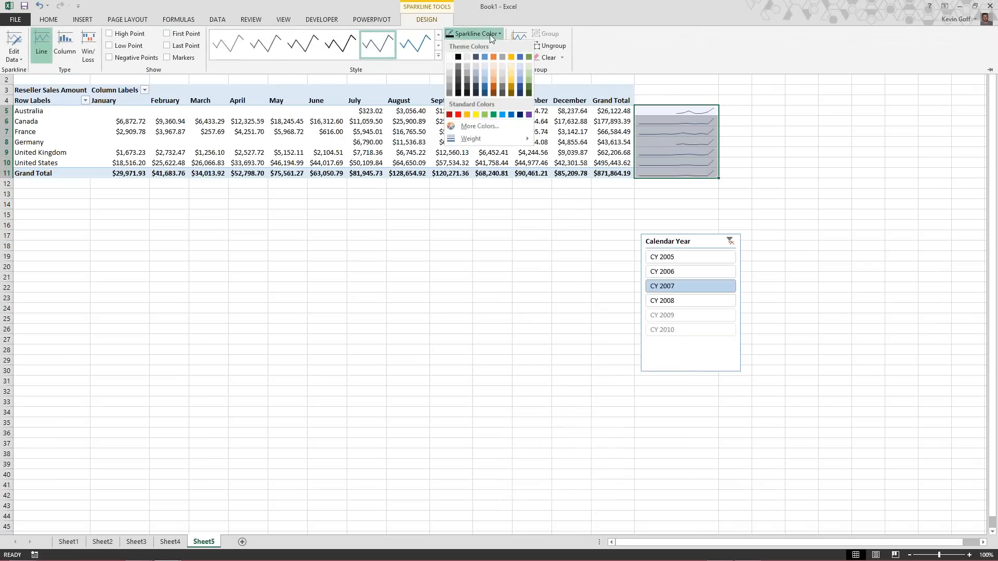
{"action": "mouse_move", "coordinate": [501, 138]}
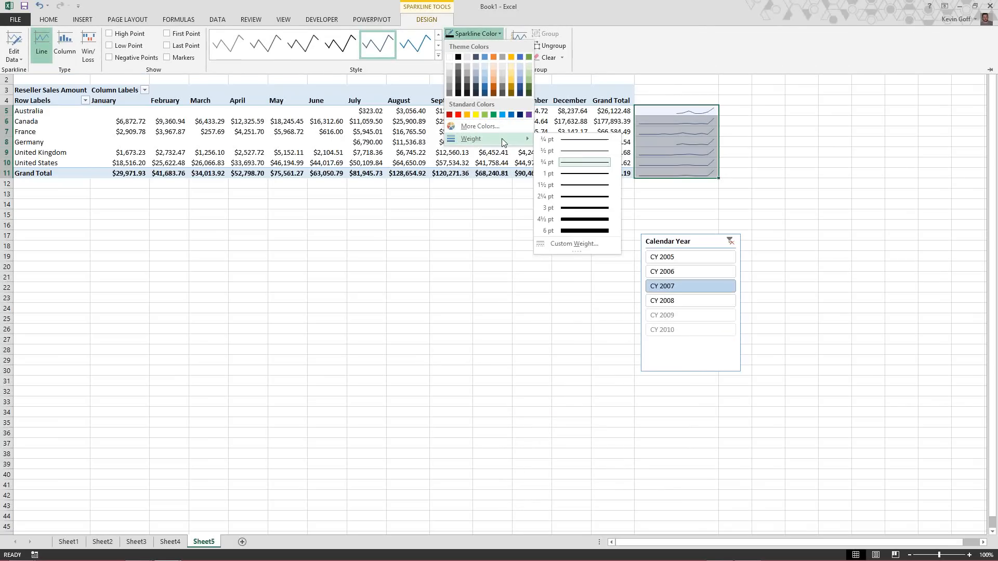
{"action": "left_click", "coordinate": [571, 209]}
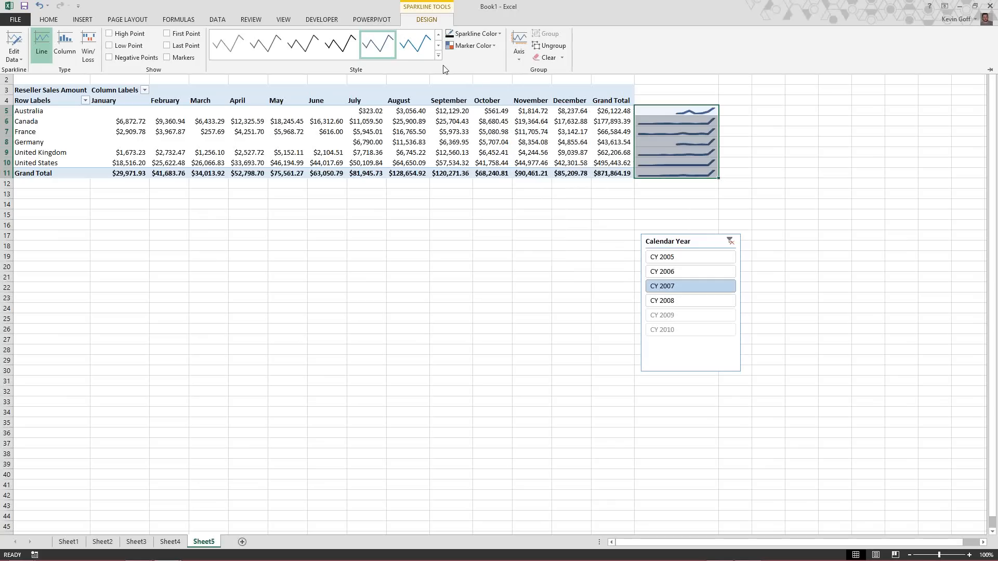
{"action": "left_click", "coordinate": [477, 35]}
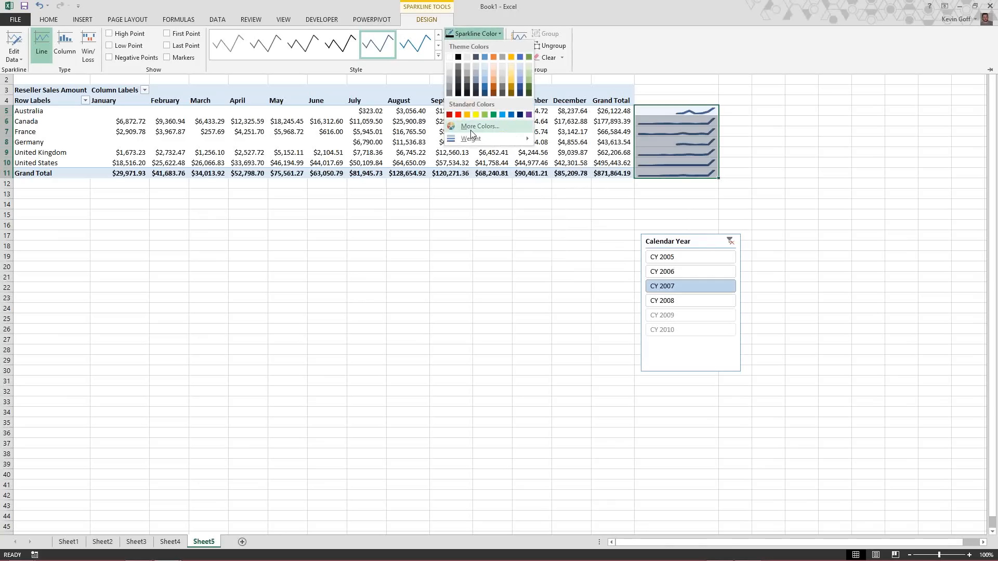
{"action": "mouse_move", "coordinate": [472, 140]}
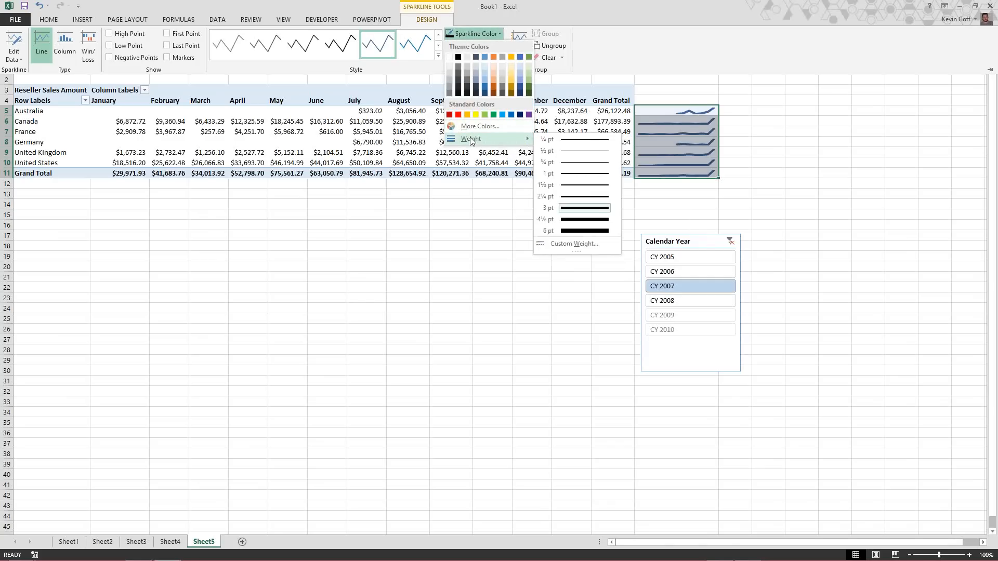
{"action": "left_click", "coordinate": [432, 22]}
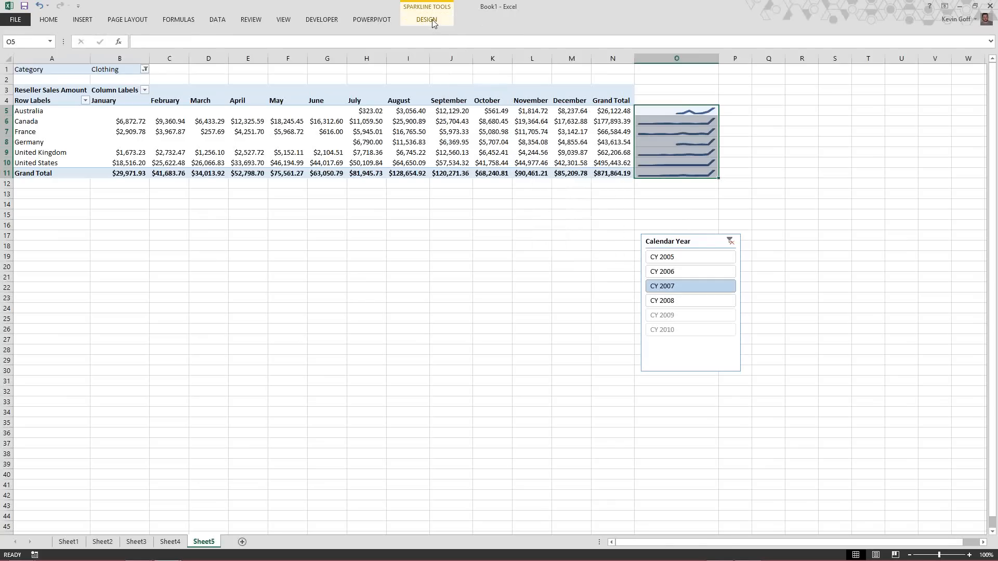
- Mark the sparklines' high points in green and their low points in red
{"action": "left_click", "coordinate": [432, 23]}
{"action": "left_click", "coordinate": [460, 45]}
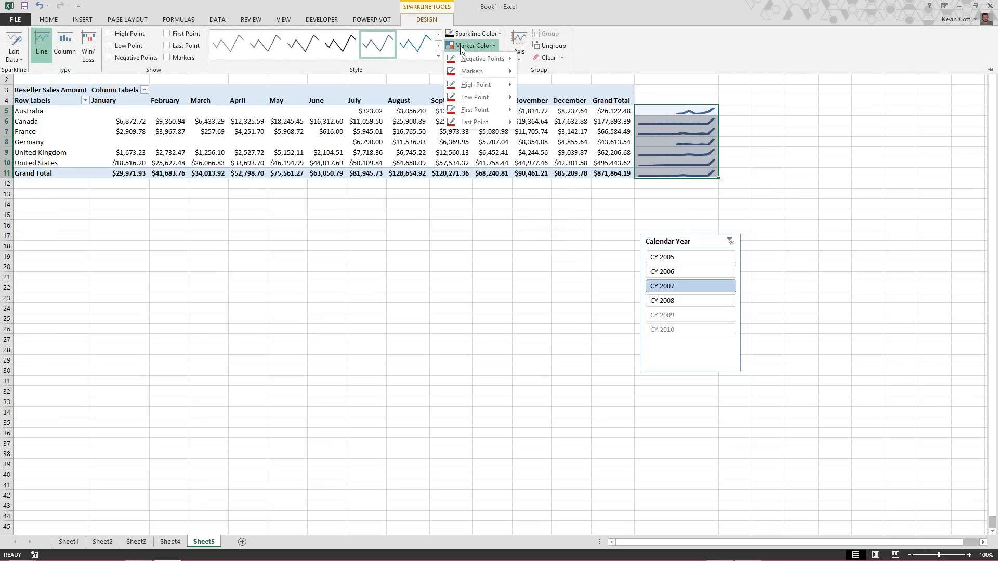
{"action": "mouse_move", "coordinate": [476, 85]}
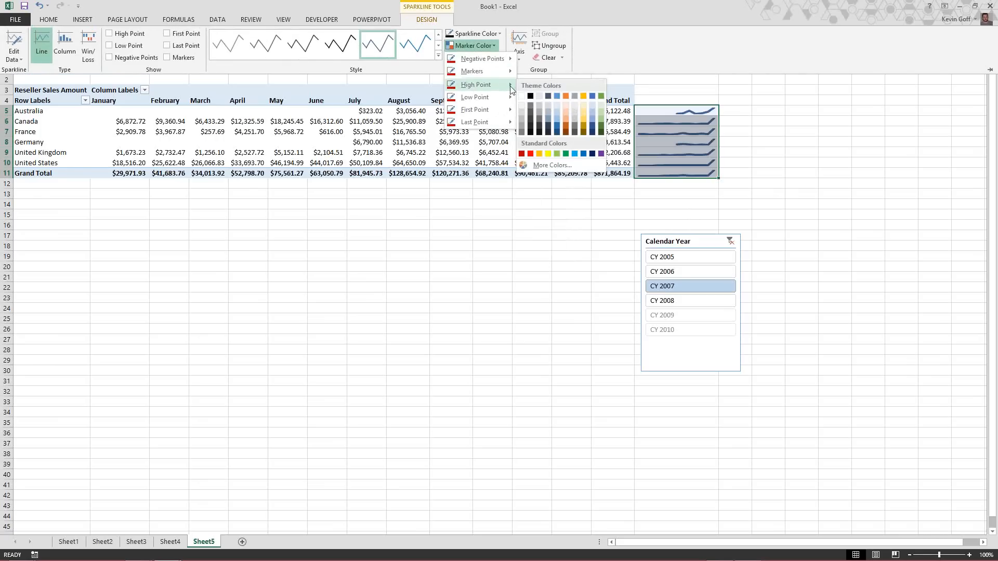
{"action": "left_click", "coordinate": [566, 154]}
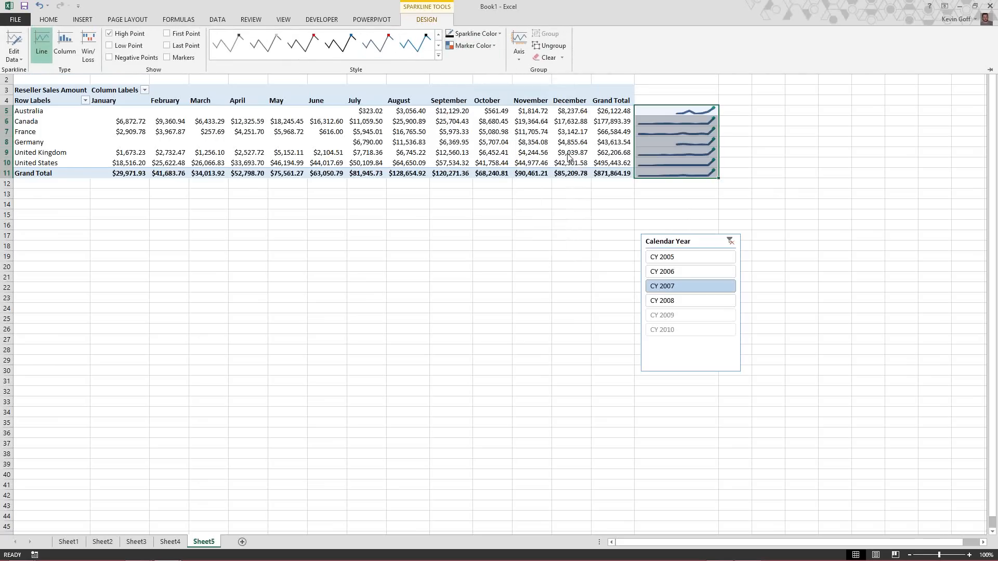
{"action": "left_click", "coordinate": [468, 46]}
{"action": "mouse_move", "coordinate": [475, 97]}
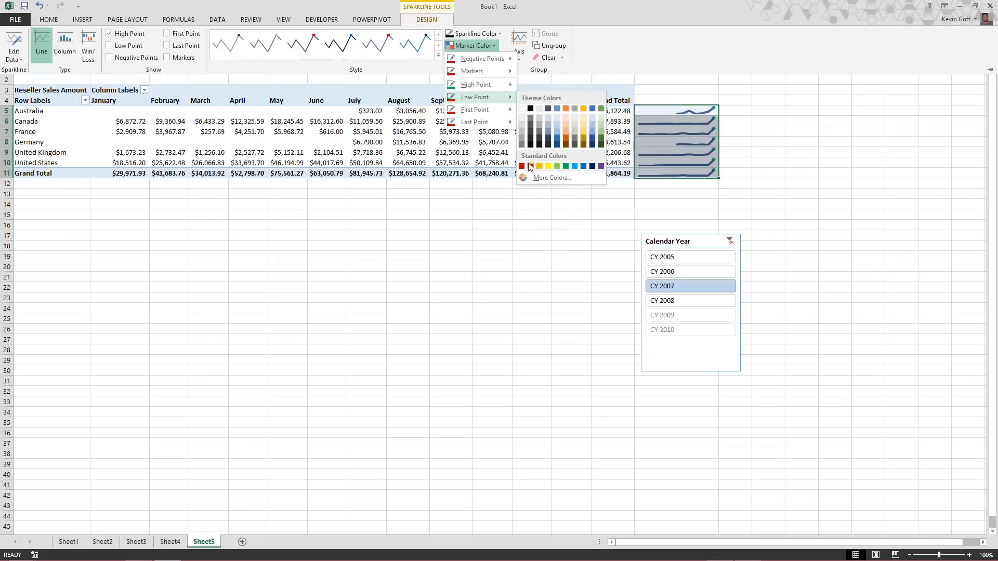
{"action": "left_click", "coordinate": [530, 166]}
{"action": "key", "text": "ctrl+F1"}
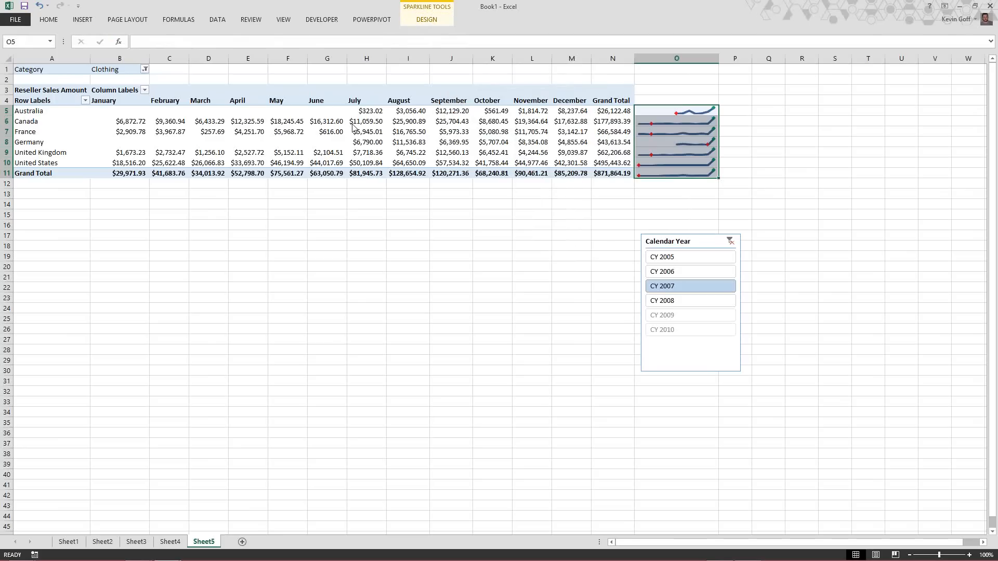
- Review the dynamic high and low month coloring on the Pivot Charts and Sparklines slide, then return to the Excel workbook
{"action": "left_click", "coordinate": [512, 121]}
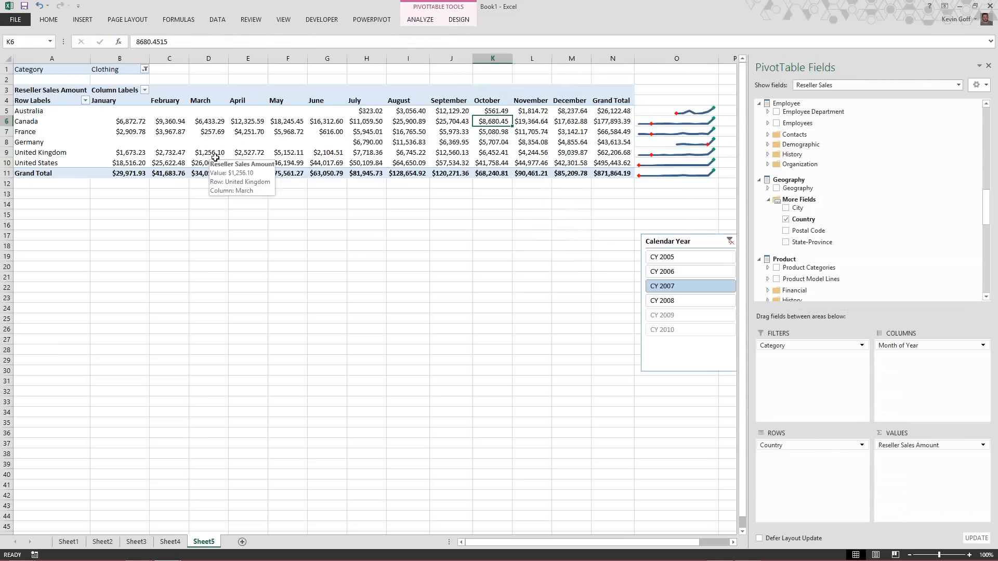
{"action": "left_click", "coordinate": [134, 112]}
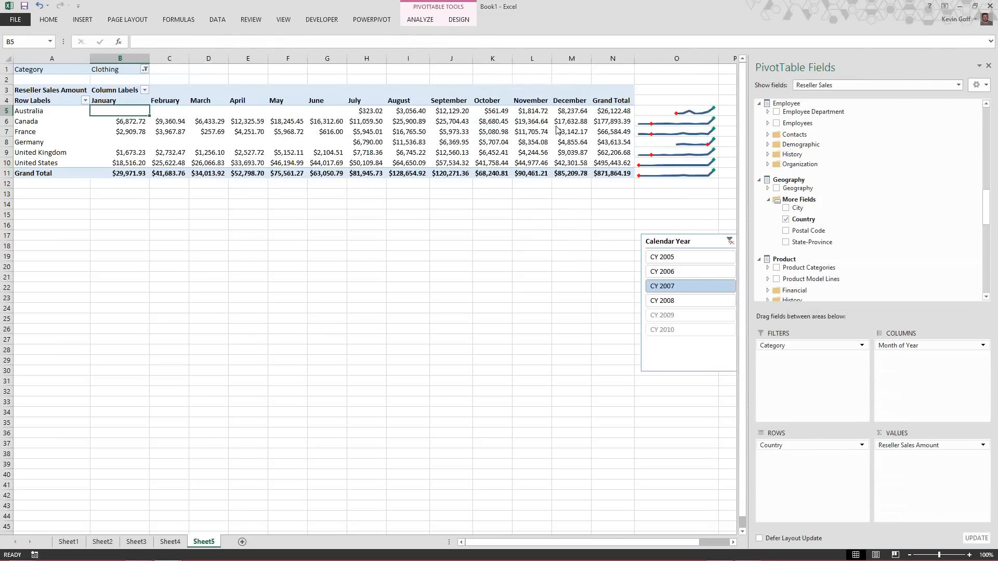
{"action": "key", "text": "alt+Tab"}
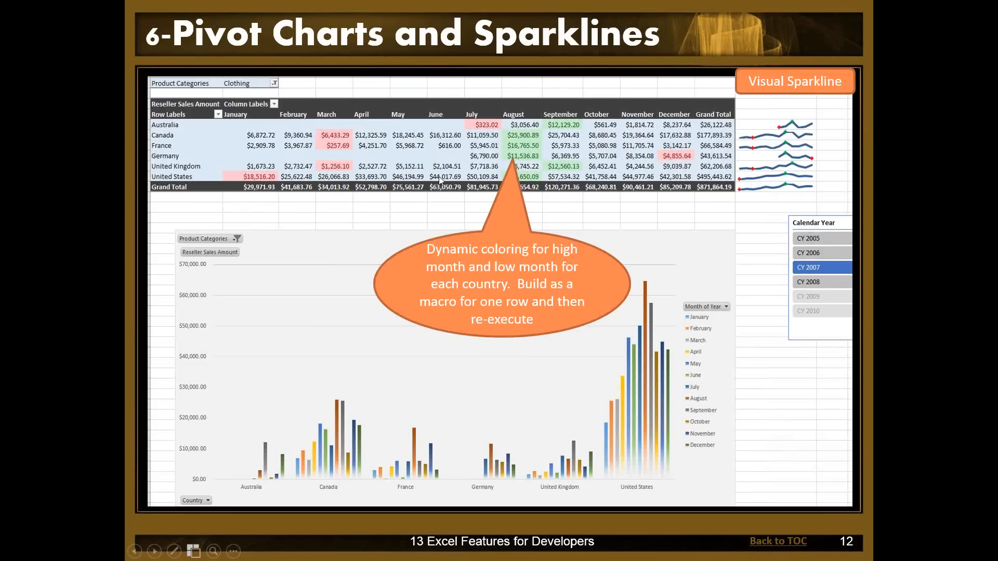
{"action": "key", "text": "alt+Tab"}
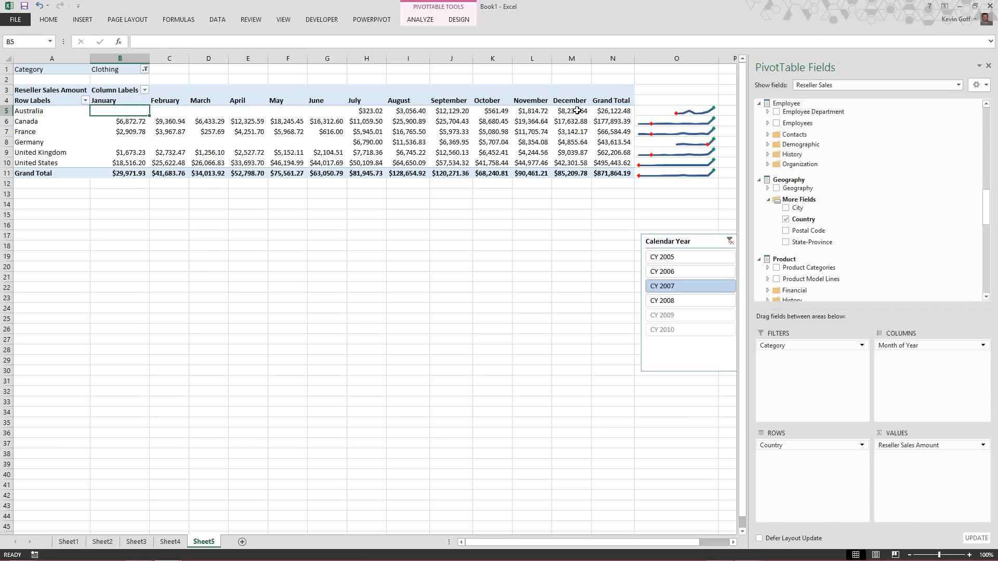
- With Australia's January to December cells B5:M5 selected, start recording a macro named MaxHighlight with shortcut Ctrl+Shift+K, stored in This Workbook
{"action": "left_click", "coordinate": [605, 111], "text": "shift"}
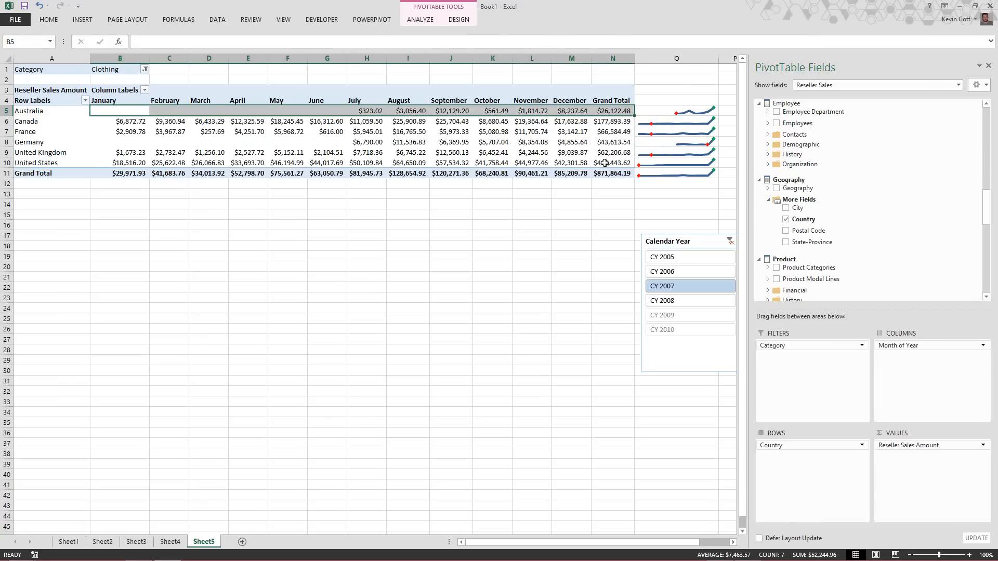
{"action": "left_click", "coordinate": [126, 111]}
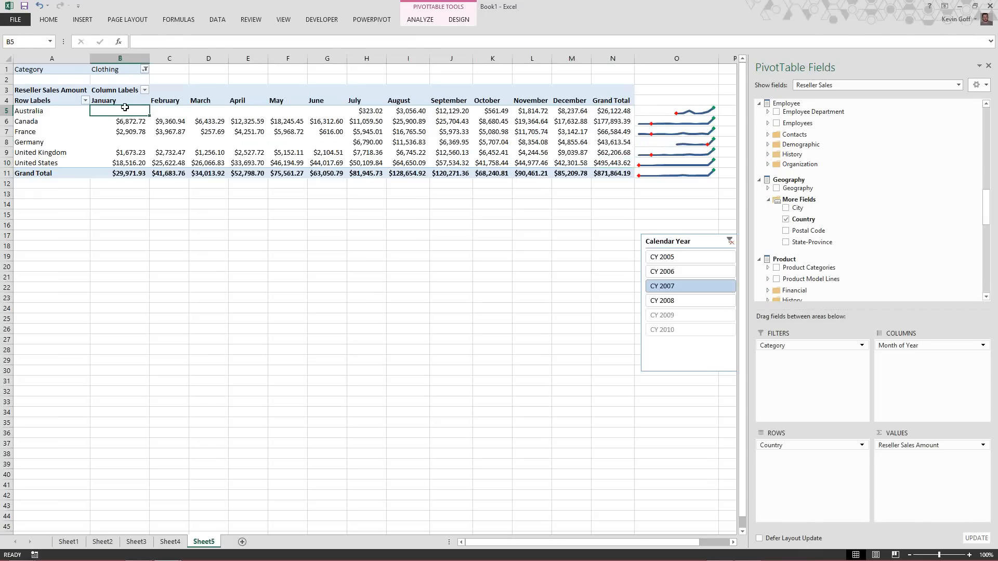
{"action": "left_click", "coordinate": [619, 112], "text": "shift"}
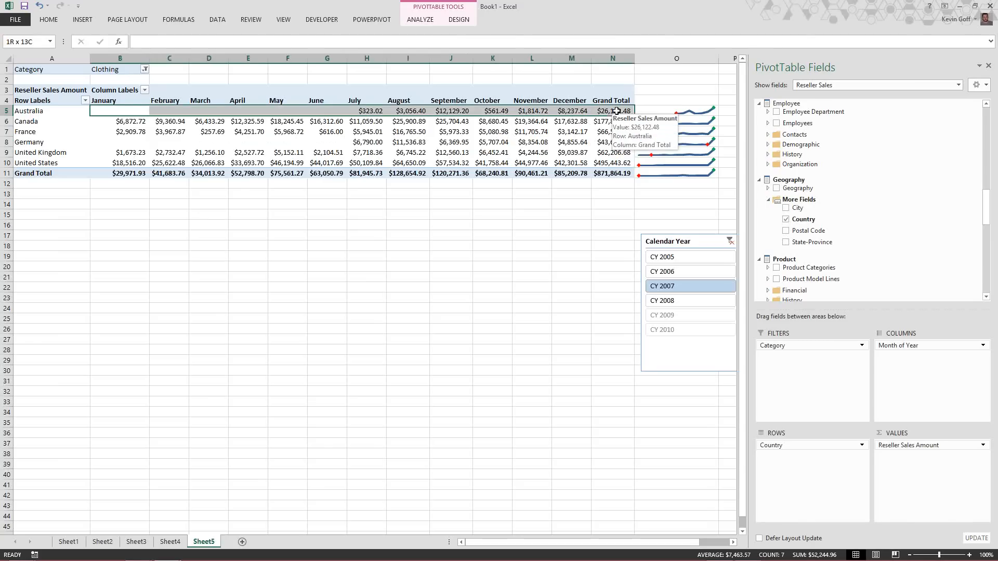
{"action": "left_click", "coordinate": [574, 111], "text": "shift"}
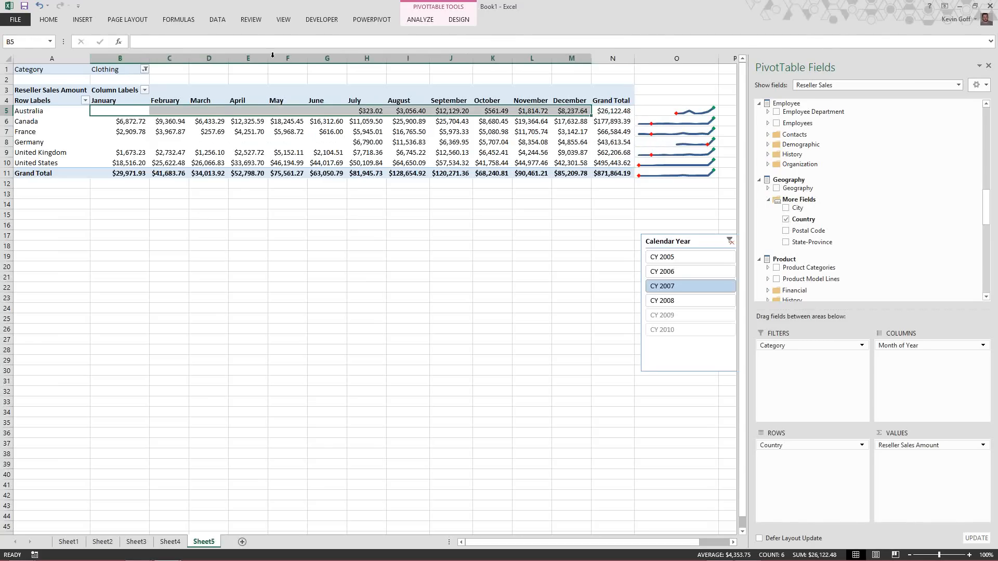
{"action": "left_click", "coordinate": [322, 20]}
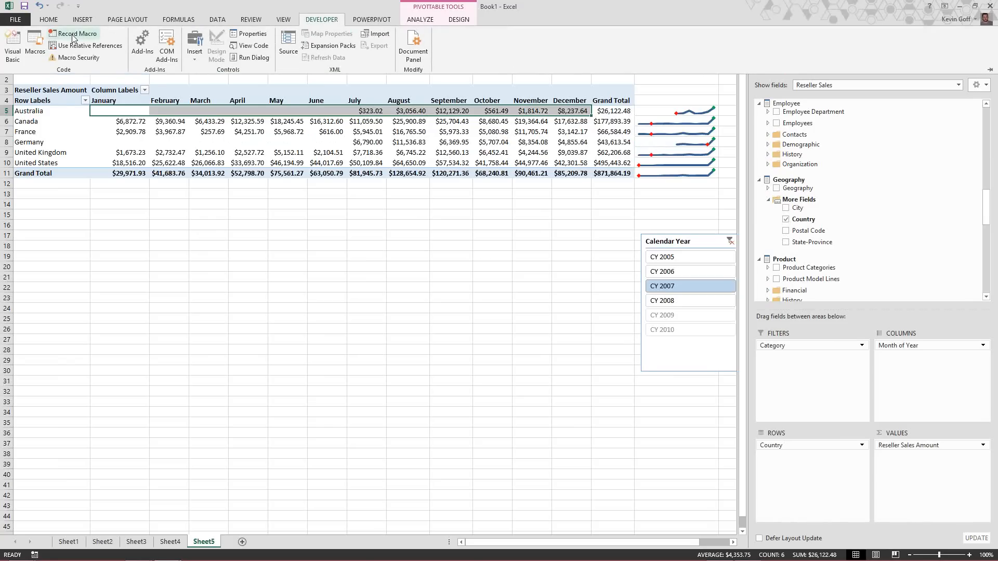
{"action": "left_click", "coordinate": [73, 35]}
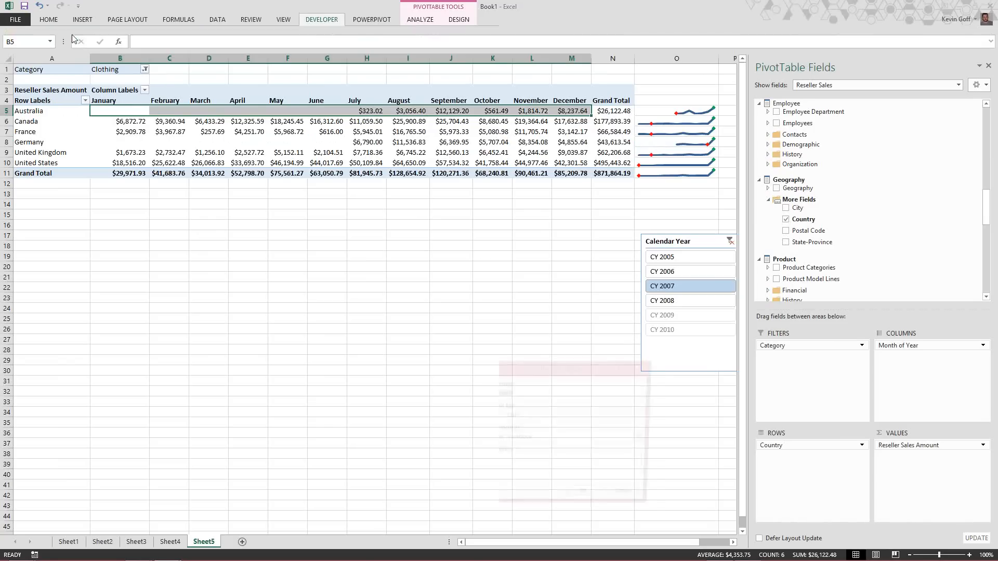
{"action": "type", "text": "MaxHighlight"}
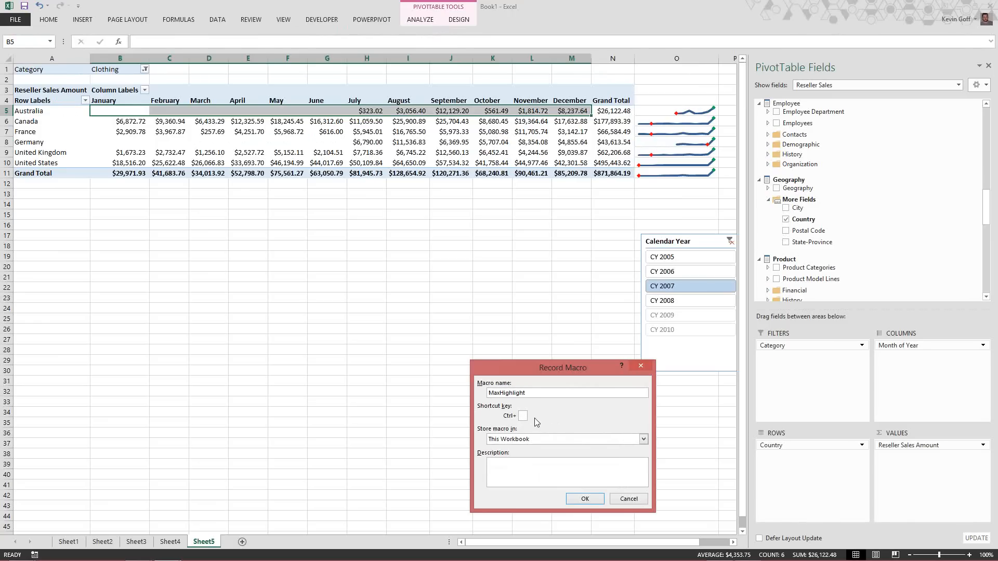
{"action": "key", "text": "shift+m"}
{"action": "left_click", "coordinate": [584, 498]}
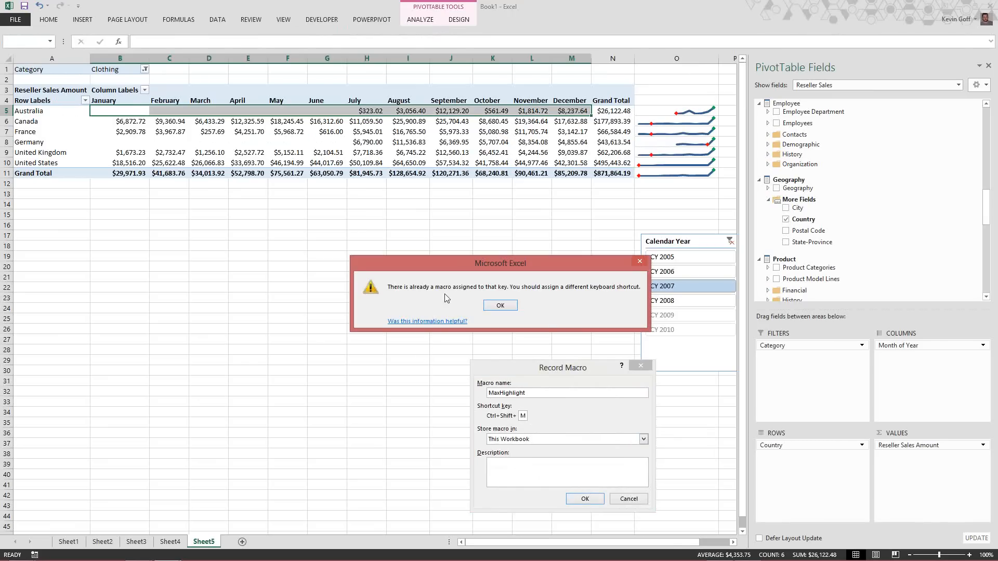
{"action": "left_click", "coordinate": [498, 306]}
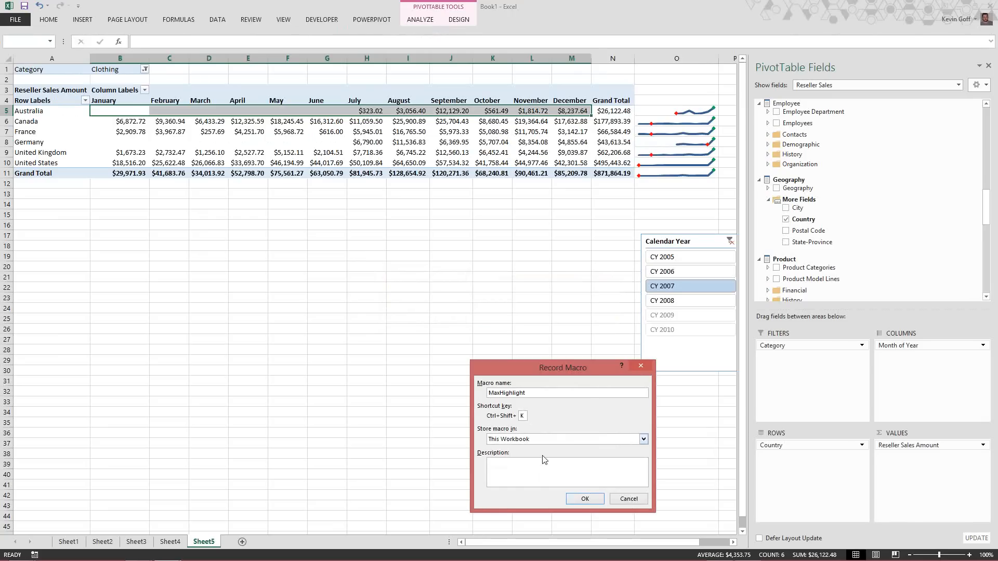
{"action": "left_click", "coordinate": [590, 498]}
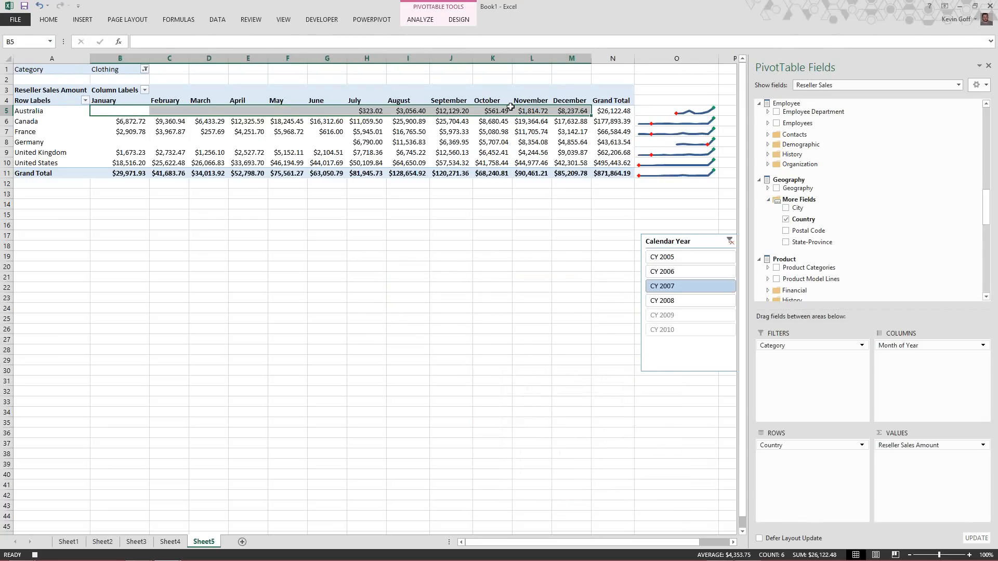
- Highlight the top 1 value in B5:M5 with Green Fill with Dark Green Text and stop recording the macro
{"action": "left_click", "coordinate": [53, 20]}
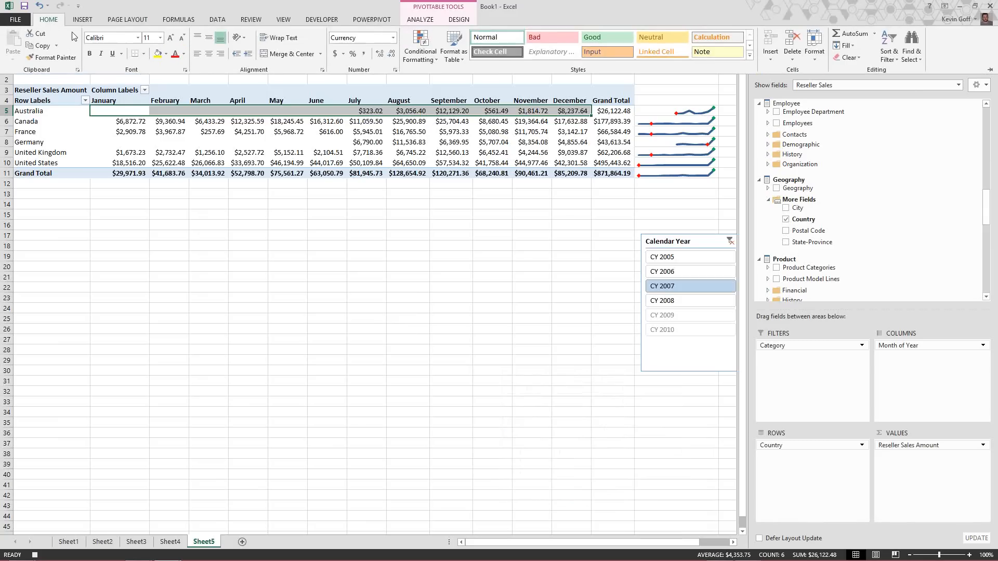
{"action": "left_click", "coordinate": [434, 60]}
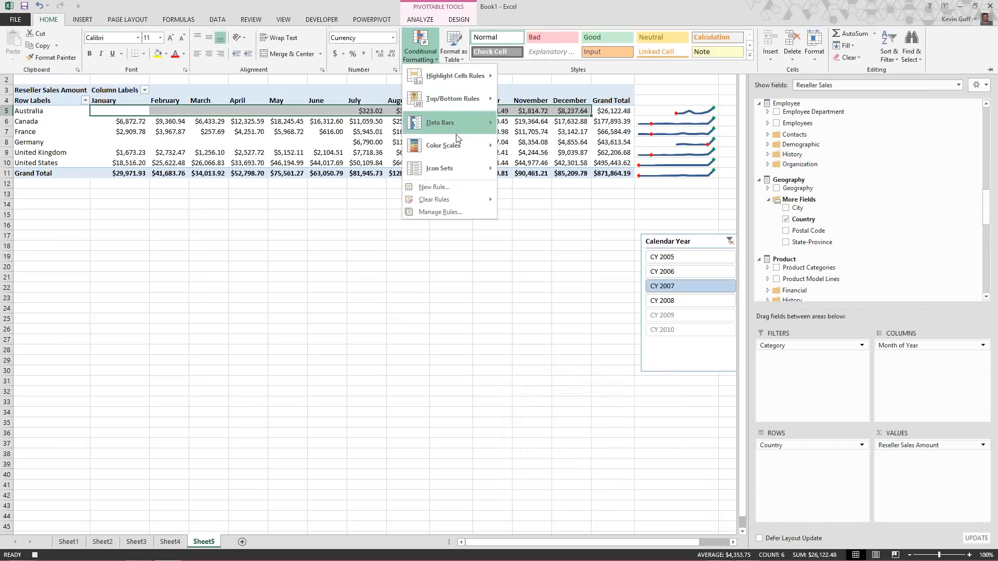
{"action": "mouse_move", "coordinate": [460, 140]}
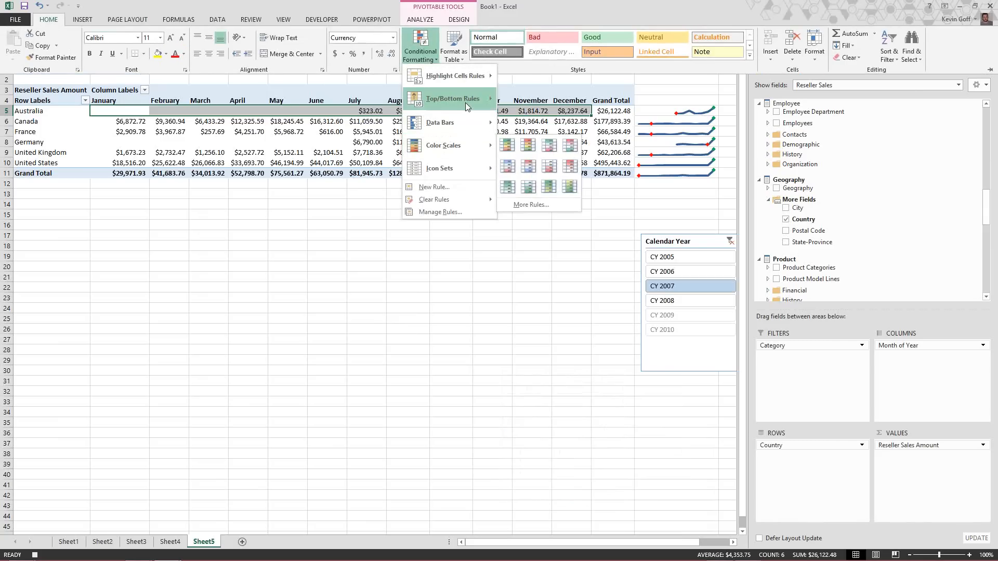
{"action": "mouse_move", "coordinate": [466, 102]}
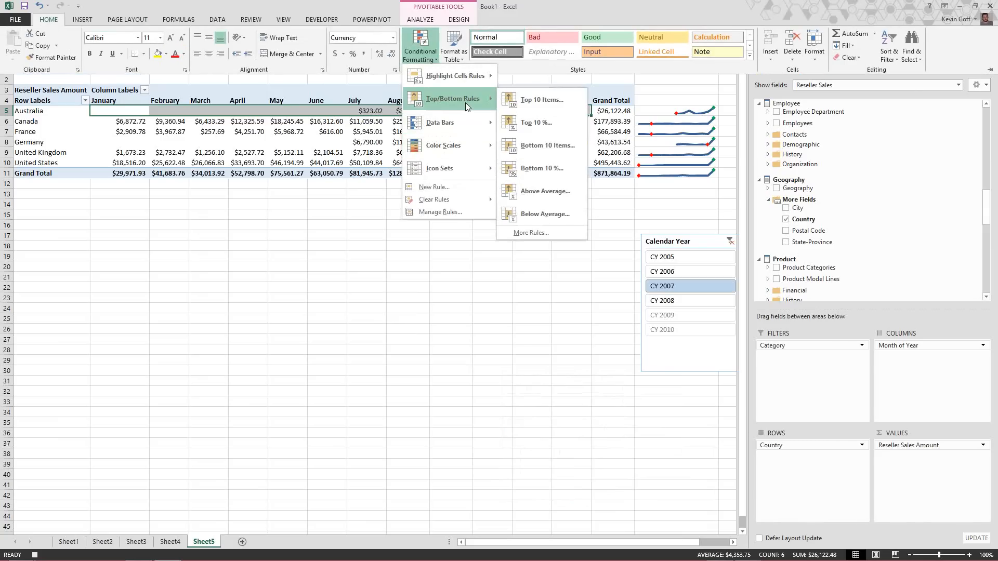
{"action": "left_click", "coordinate": [536, 99]}
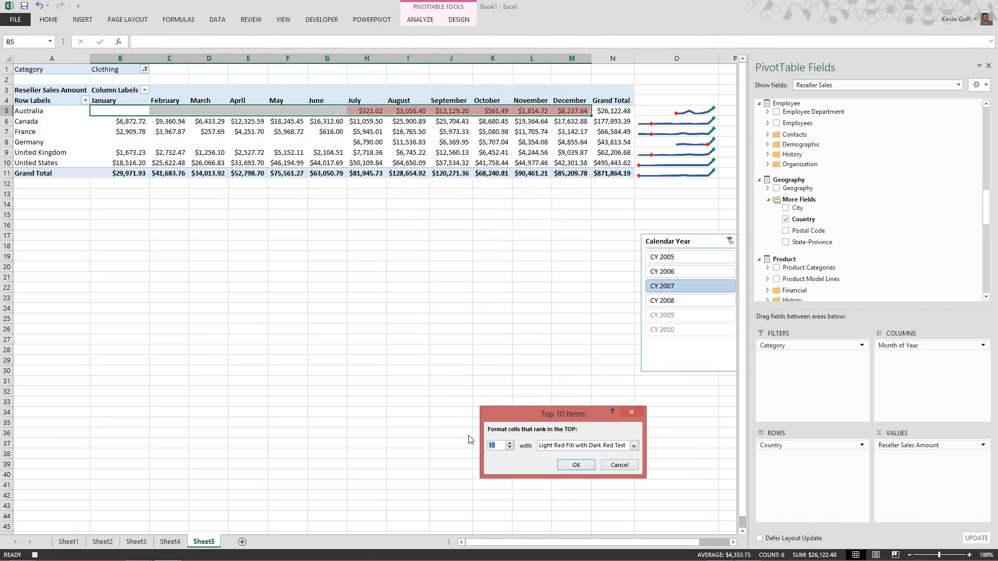
{"action": "type", "text": "1"}
{"action": "left_click", "coordinate": [633, 447]}
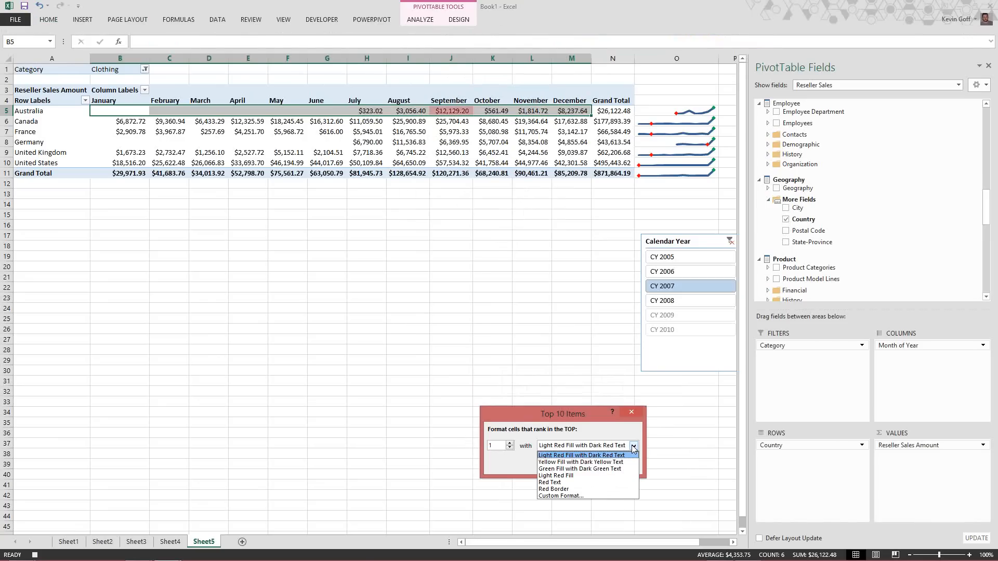
{"action": "left_click", "coordinate": [576, 470]}
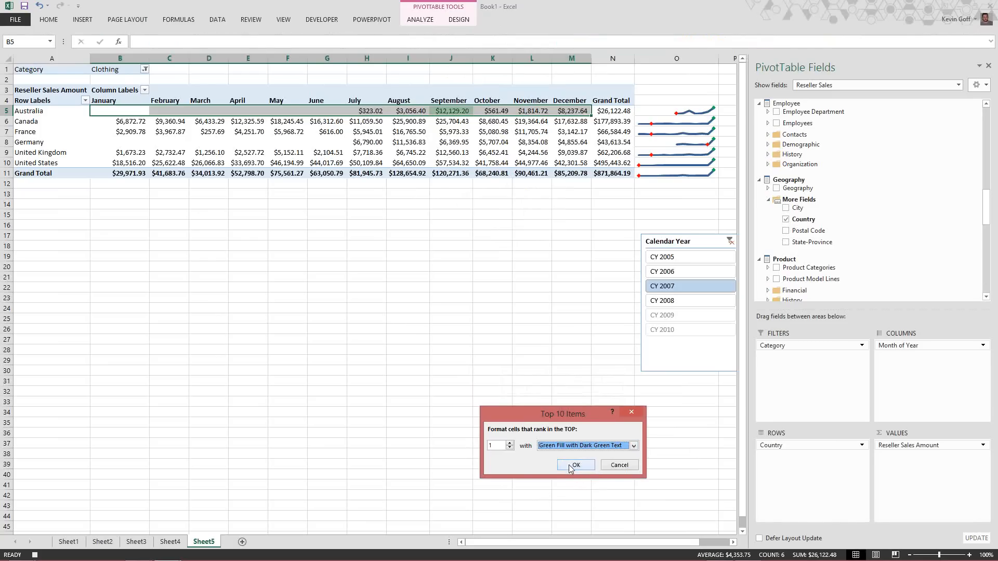
{"action": "left_click", "coordinate": [571, 467]}
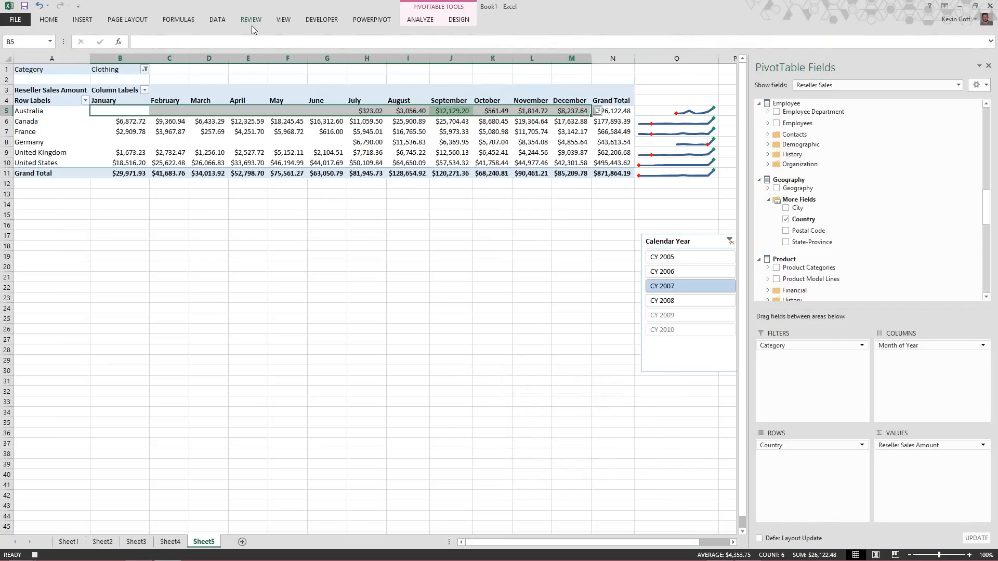
{"action": "left_click", "coordinate": [322, 19]}
{"action": "left_click", "coordinate": [79, 34]}
- Reselect Australia's January to December cells B5:M5 and start recording a macro named LowPoint, stored in This Workbook
{"action": "left_click", "coordinate": [148, 130]}
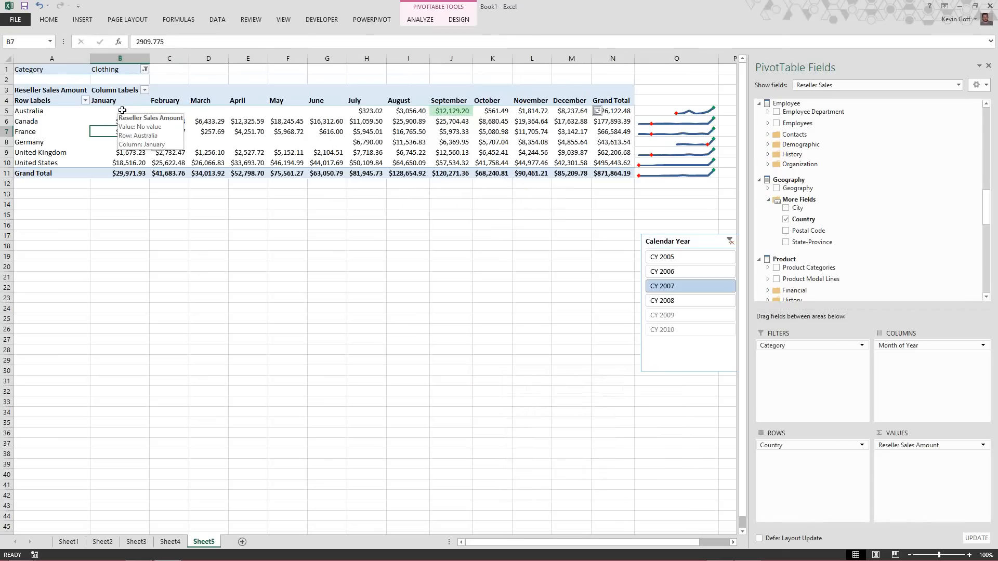
{"action": "left_click", "coordinate": [122, 110]}
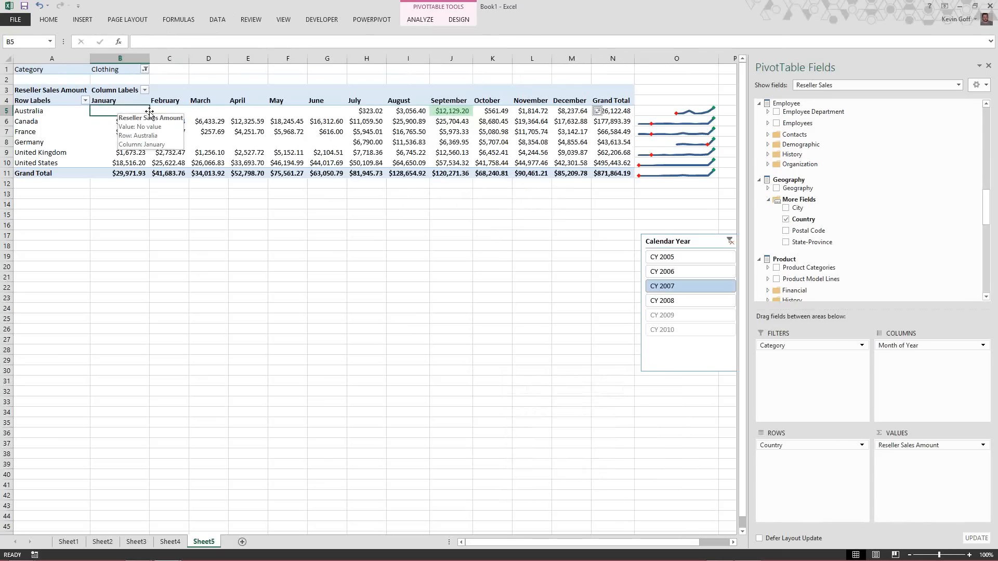
{"action": "left_click", "coordinate": [558, 111], "text": "shift"}
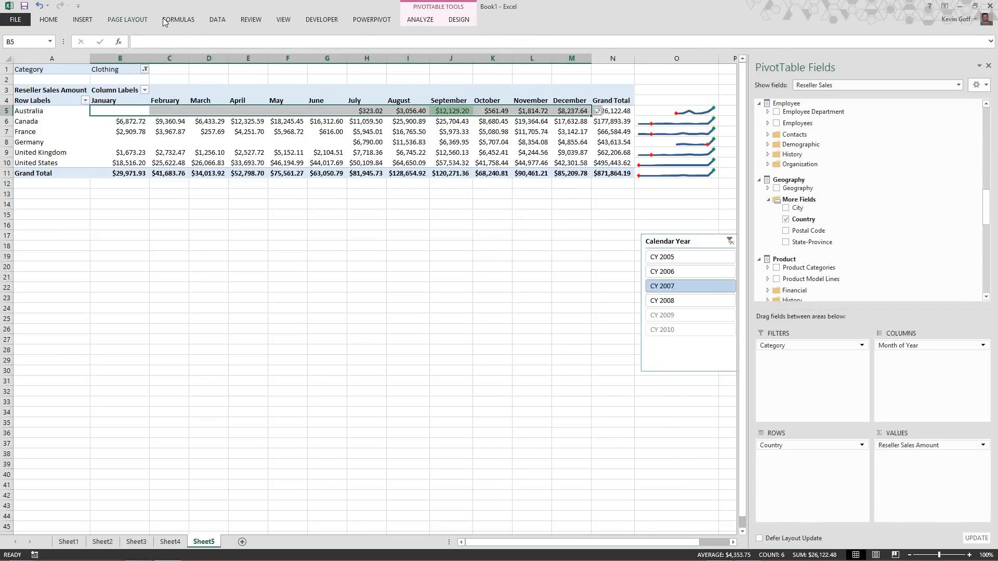
{"action": "left_click", "coordinate": [315, 22]}
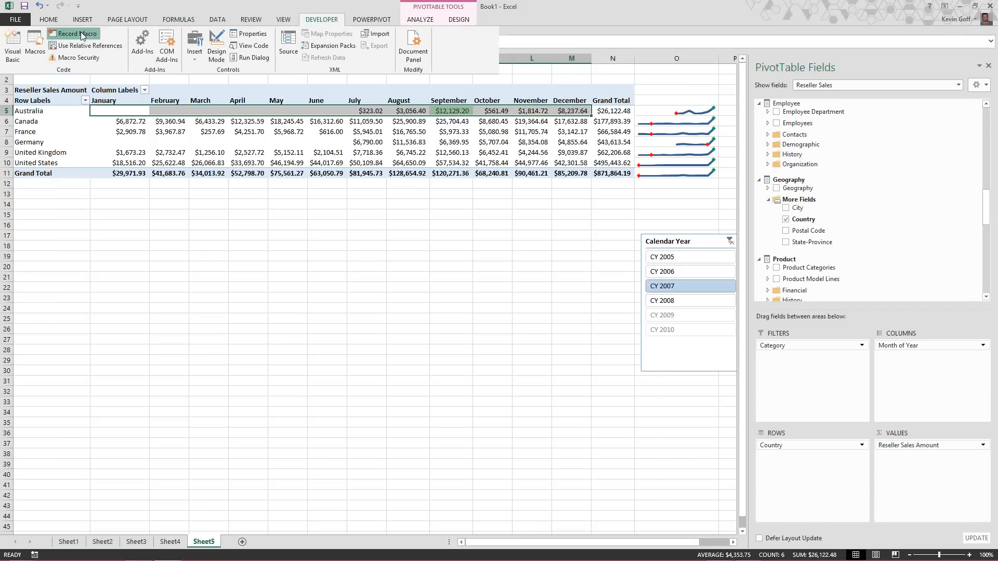
{"action": "left_click", "coordinate": [78, 33]}
{"action": "type", "text": "Low"}
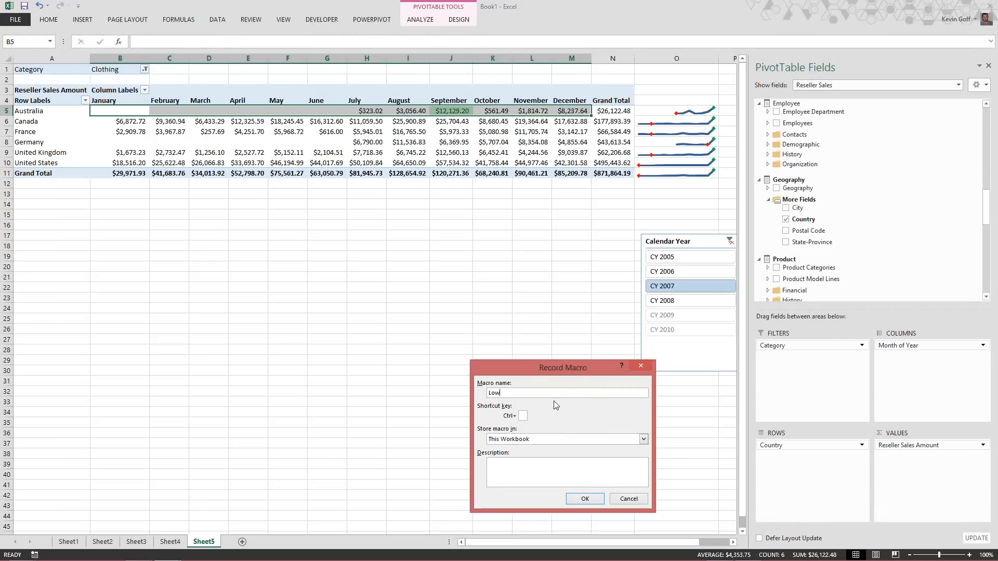
{"action": "type", "text": "Point"}
{"action": "left_click", "coordinate": [584, 500]}
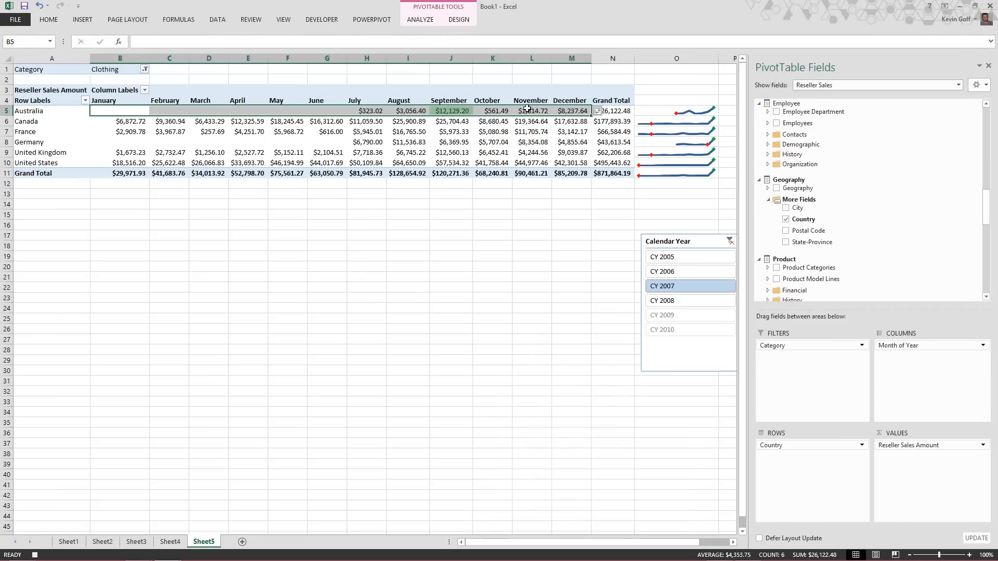
- Highlight the bottom 1 value in B5:M5 with Light Red Fill with Dark Red Text and stop recording the macro
{"action": "left_click", "coordinate": [49, 21]}
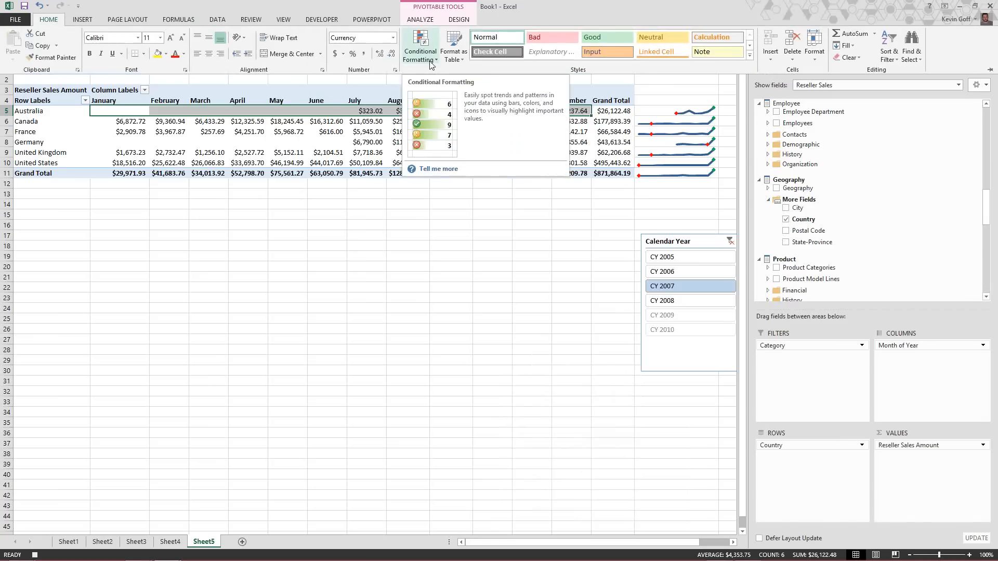
{"action": "left_click", "coordinate": [429, 63]}
{"action": "mouse_move", "coordinate": [448, 98]}
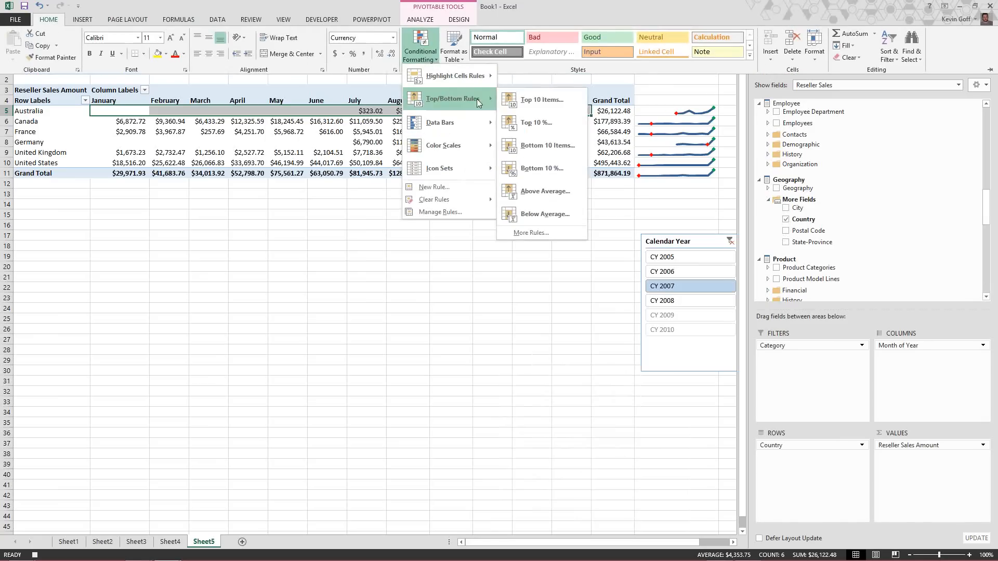
{"action": "left_click", "coordinate": [525, 145]}
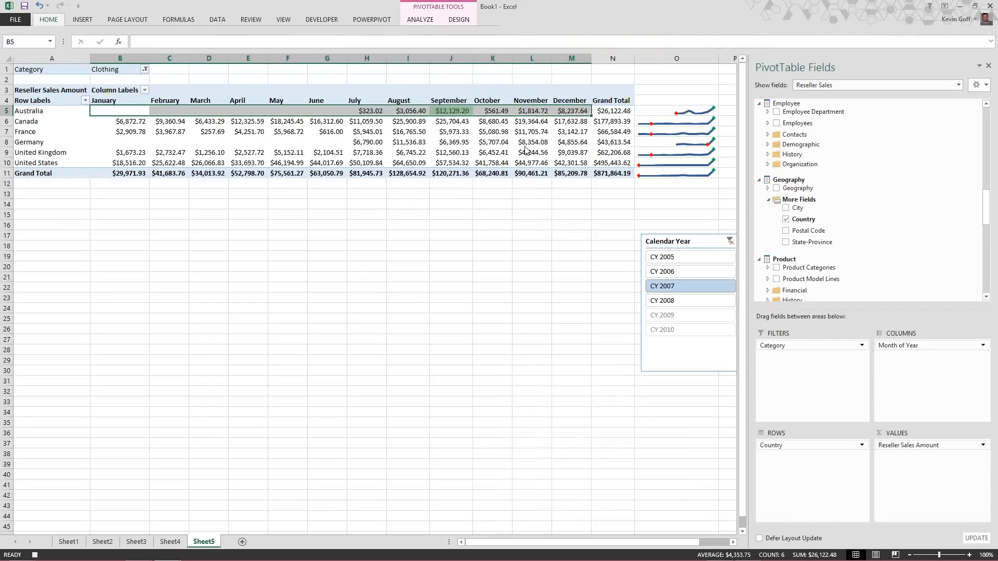
{"action": "key", "text": "BackSpace"}
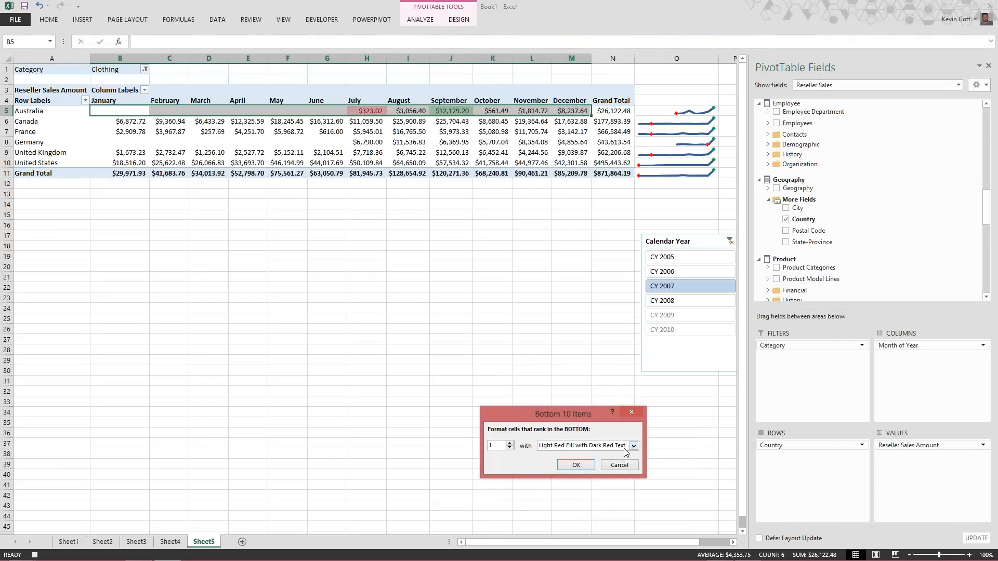
{"action": "left_click", "coordinate": [576, 465]}
{"action": "left_click", "coordinate": [321, 20]}
{"action": "left_click", "coordinate": [76, 37]}
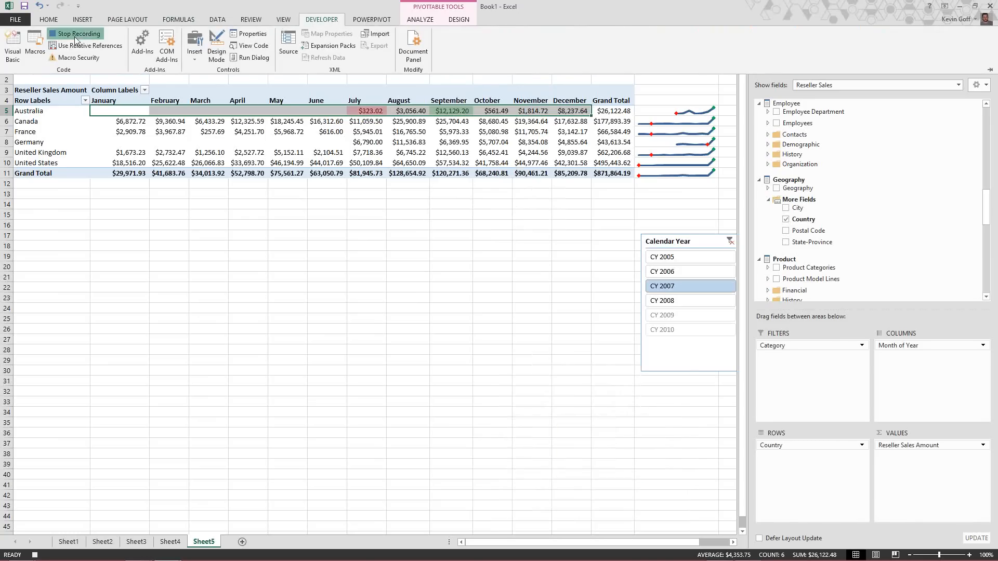
- Select Canada's January to December cells B6:M6 and open the LowPoint macro's code for editing
{"action": "left_click", "coordinate": [295, 125]}
{"action": "left_click", "coordinate": [130, 121]}
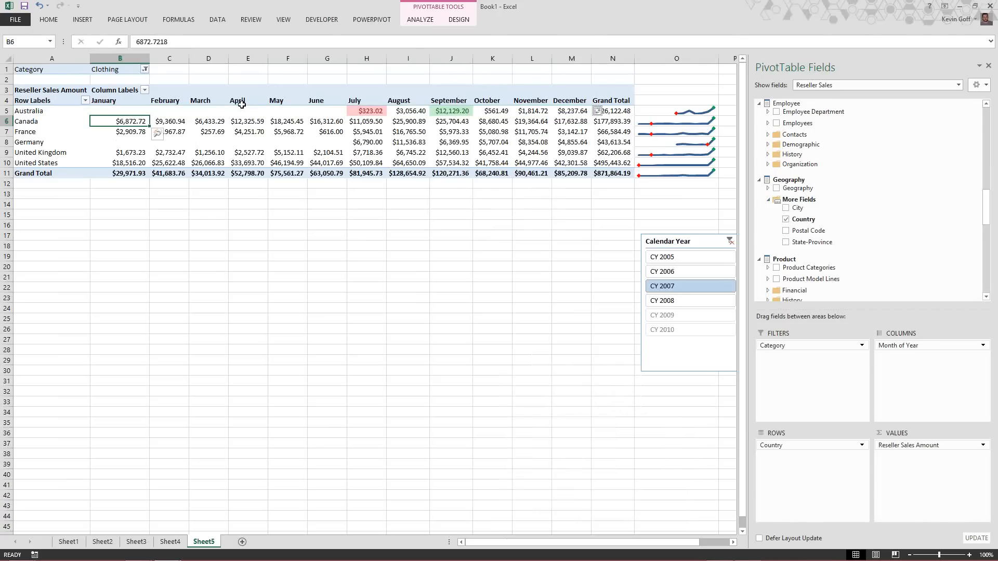
{"action": "left_click", "coordinate": [574, 123], "text": "shift"}
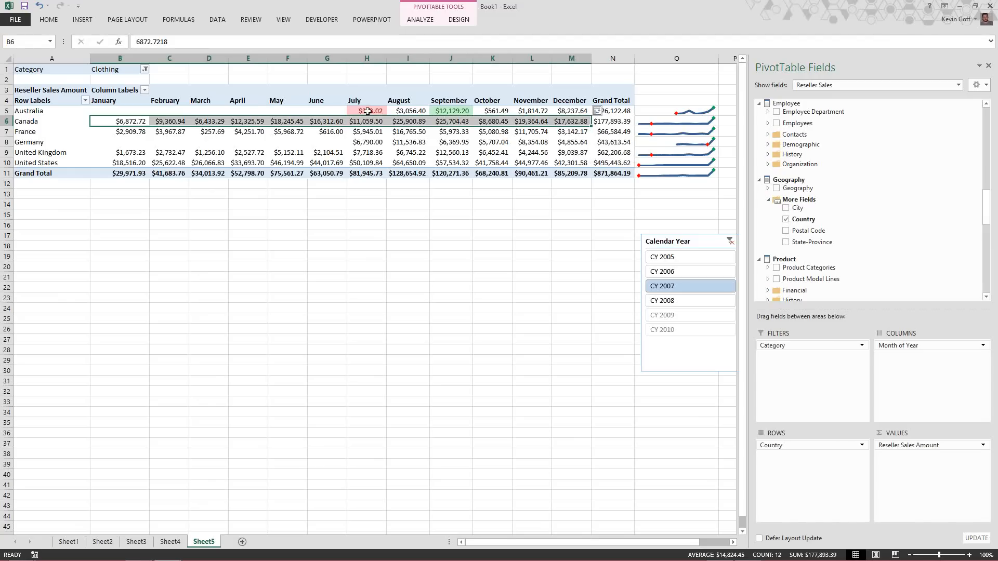
{"action": "mouse_move", "coordinate": [384, 109]}
{"action": "left_click", "coordinate": [317, 20]}
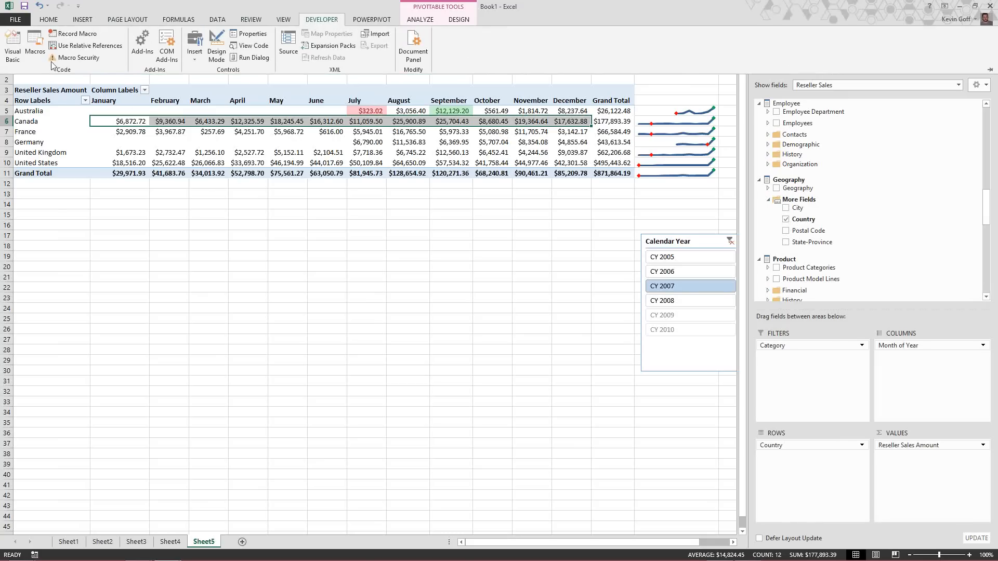
{"action": "left_click", "coordinate": [33, 45]}
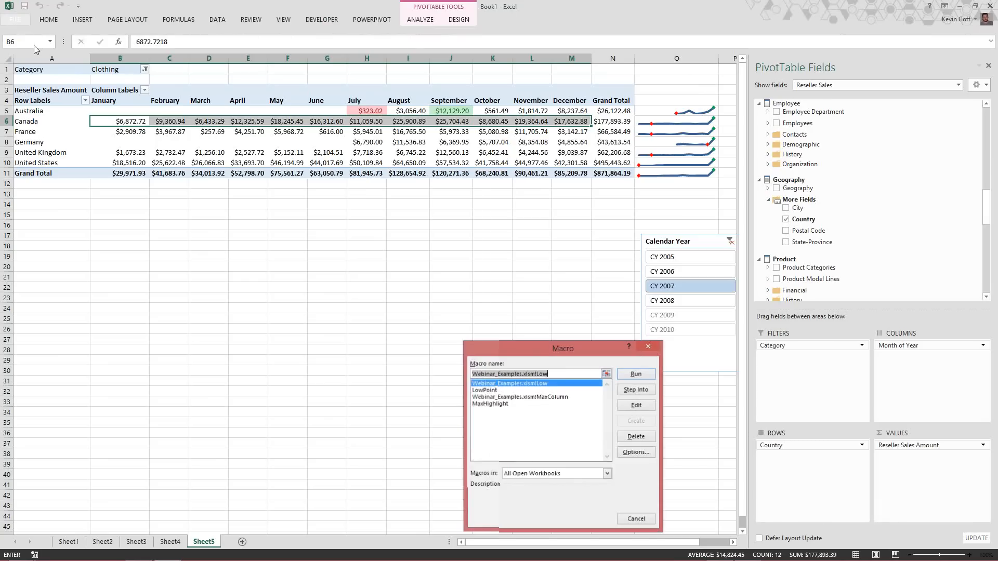
{"action": "left_click", "coordinate": [489, 391]}
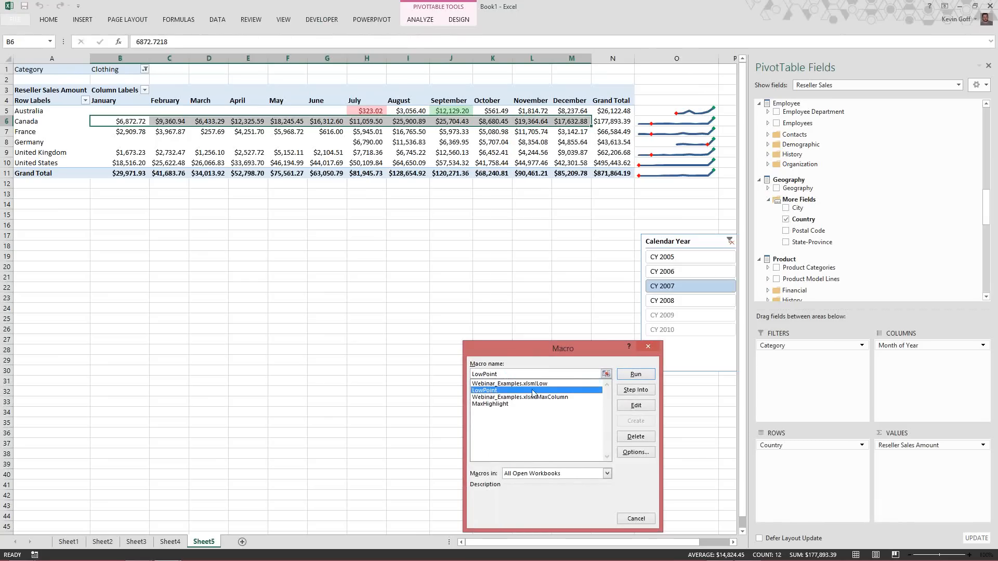
{"action": "left_click", "coordinate": [636, 406]}
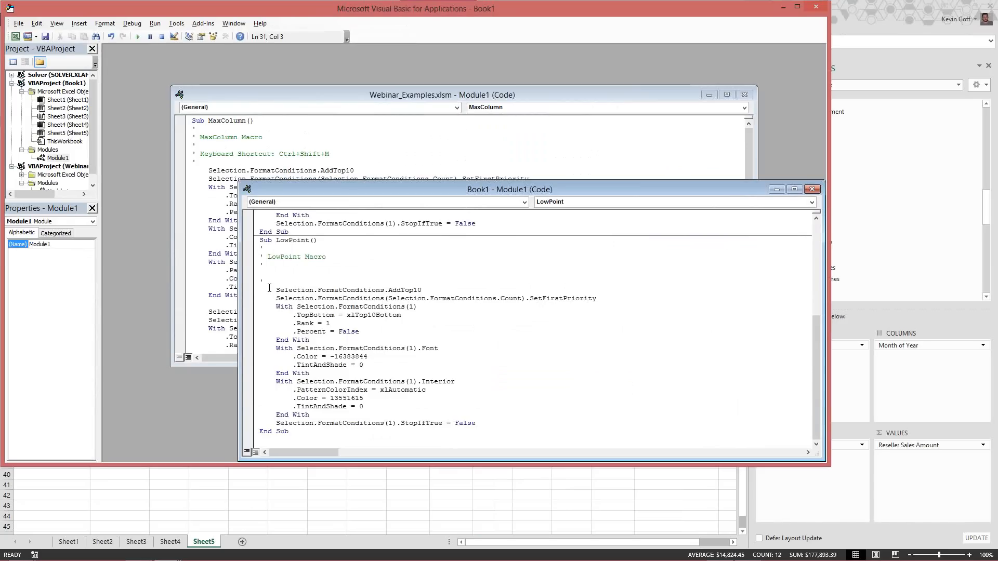
- Copy the body of the LowPoint macro into MaxHighlight, on new lines after its last End With
{"action": "left_click_drag", "start_coordinate": [266, 282], "coordinate": [531, 424]}
{"action": "key", "text": "ctrl+c"}
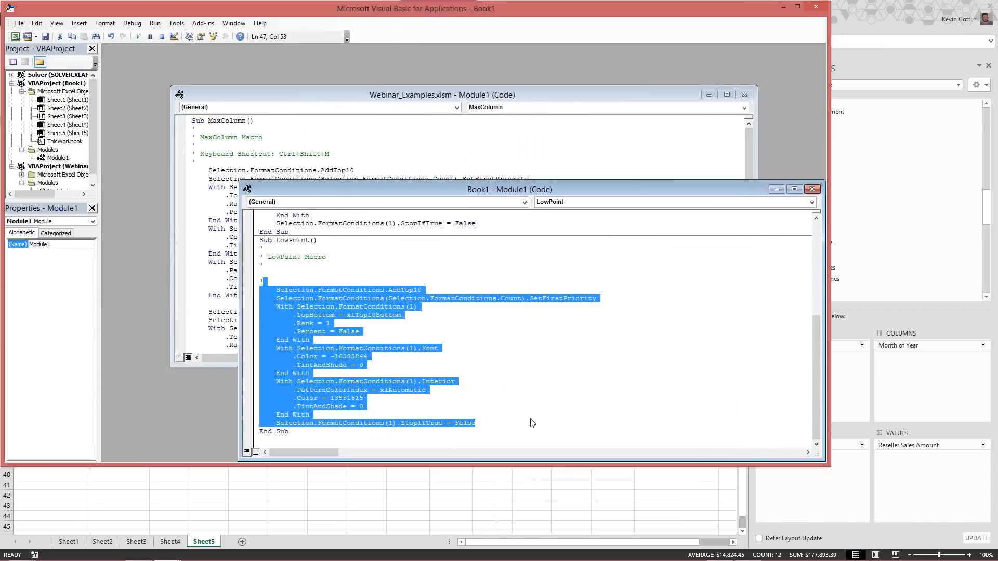
{"action": "left_click_drag", "start_coordinate": [812, 345], "coordinate": [814, 249]}
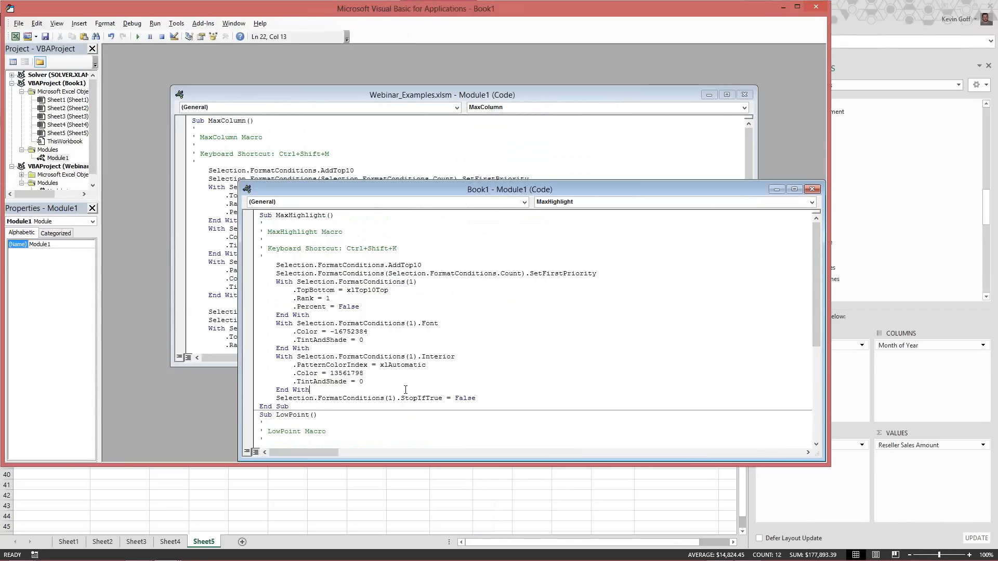
{"action": "key", "text": "Return"}
{"action": "key", "text": "Return"}
{"action": "key", "text": "Return"}
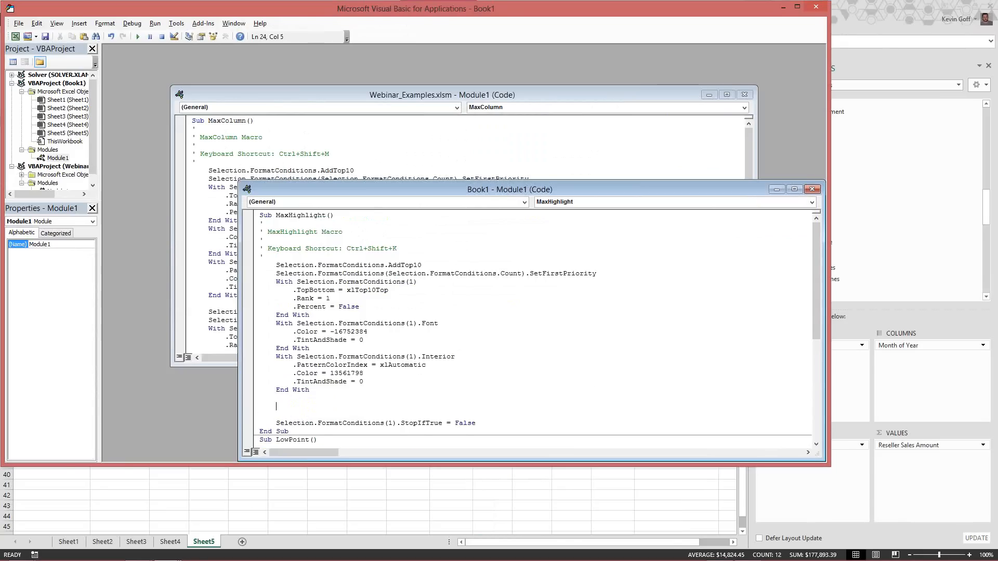
{"action": "key", "text": "ctrl+v"}
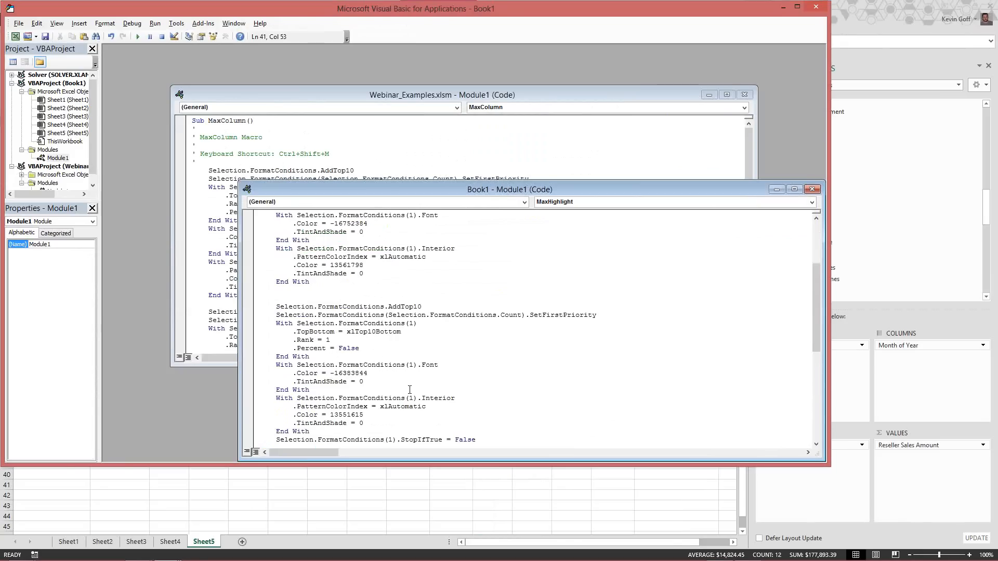
- Delete the duplicate StopIfTrue line just above End Sub in the MaxHighlight macro
{"action": "key", "text": "Down"}
{"action": "key", "text": "Down"}
{"action": "key", "text": "Down"}
{"action": "key", "text": "Down"}
{"action": "key", "text": "Down"}
{"action": "key", "text": "Up"}
{"action": "key", "text": "Up"}
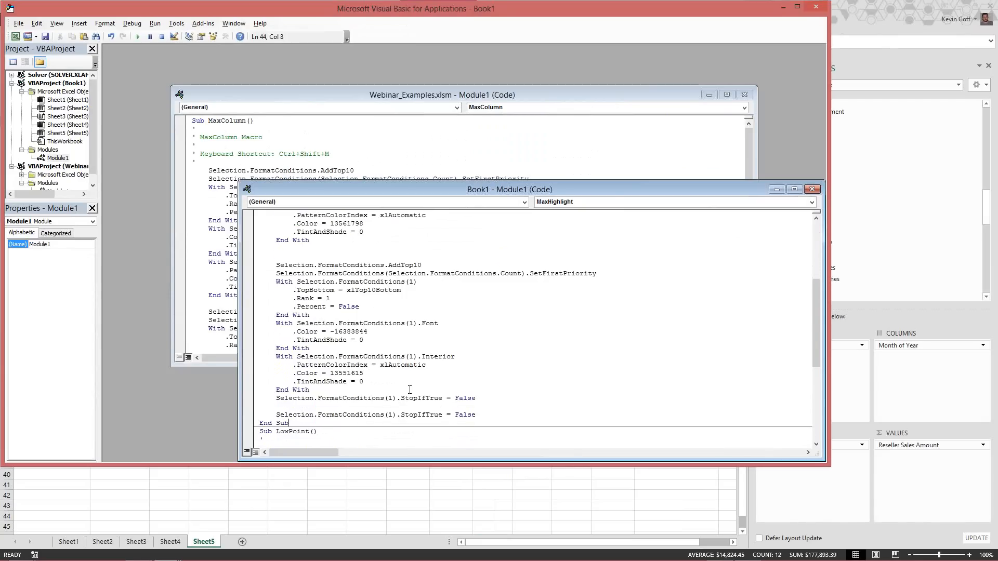
{"action": "key", "text": "shift+End"}
{"action": "key", "text": "Delete"}
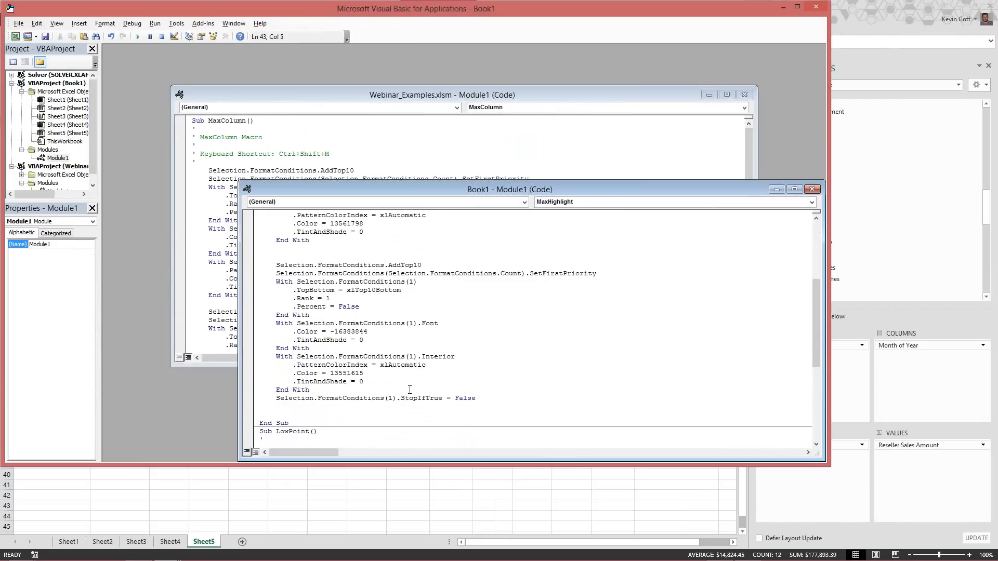
- Check the combined MaxHighlight code, compile the project, and close the code editor to return to the workbook
{"action": "left_click_drag", "start_coordinate": [813, 308], "coordinate": [809, 255]}
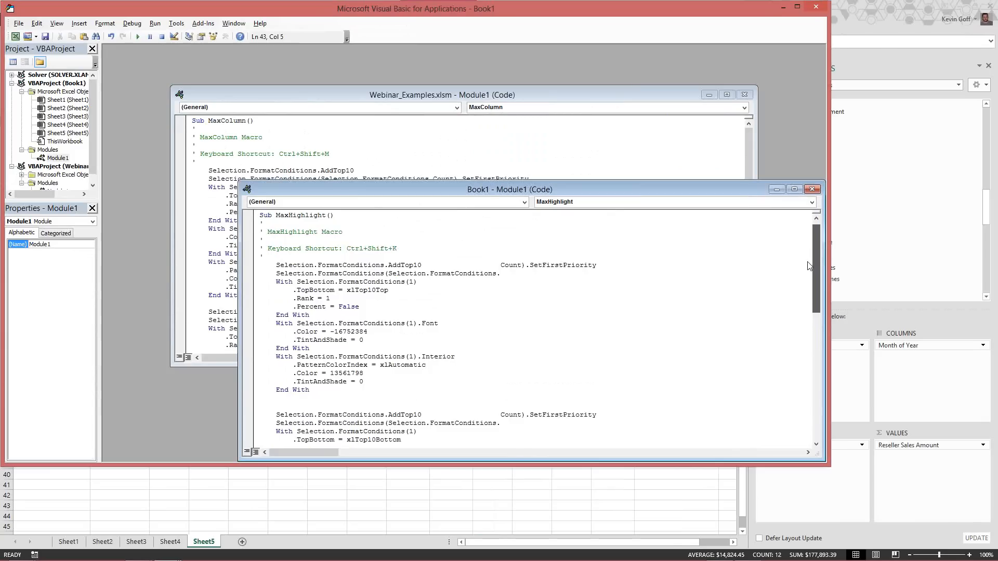
{"action": "scroll", "coordinate": [635, 321], "scroll_direction": "down", "scroll_amount": 7}
{"action": "left_click", "coordinate": [584, 331]}
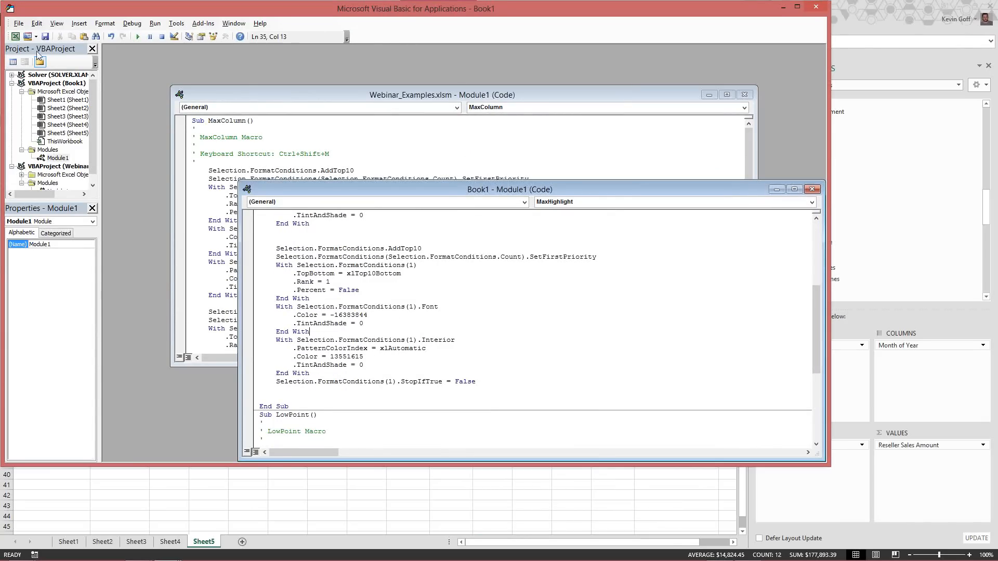
{"action": "left_click", "coordinate": [132, 23]}
{"action": "left_click", "coordinate": [152, 35]}
{"action": "left_click", "coordinate": [18, 24]}
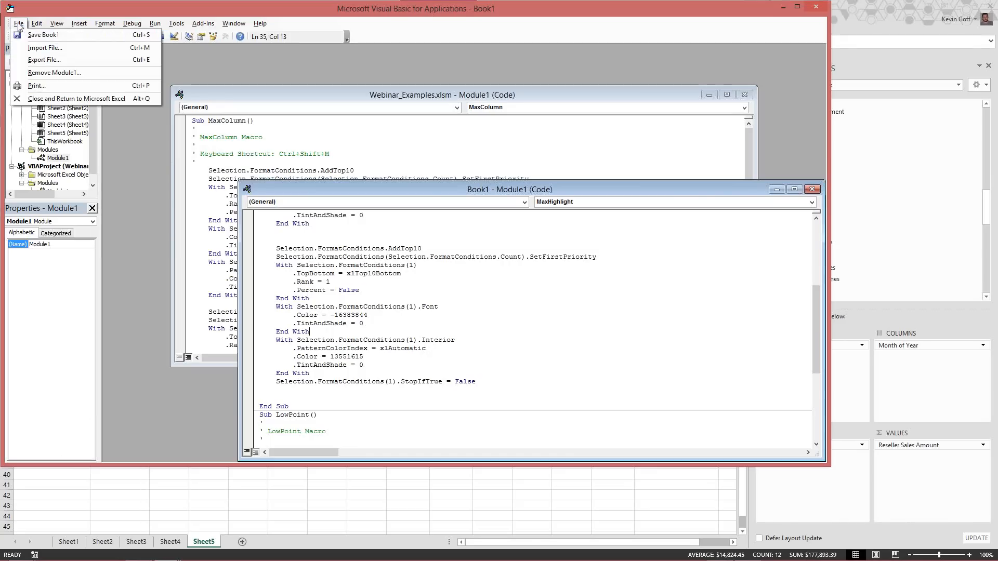
{"action": "left_click", "coordinate": [56, 102]}
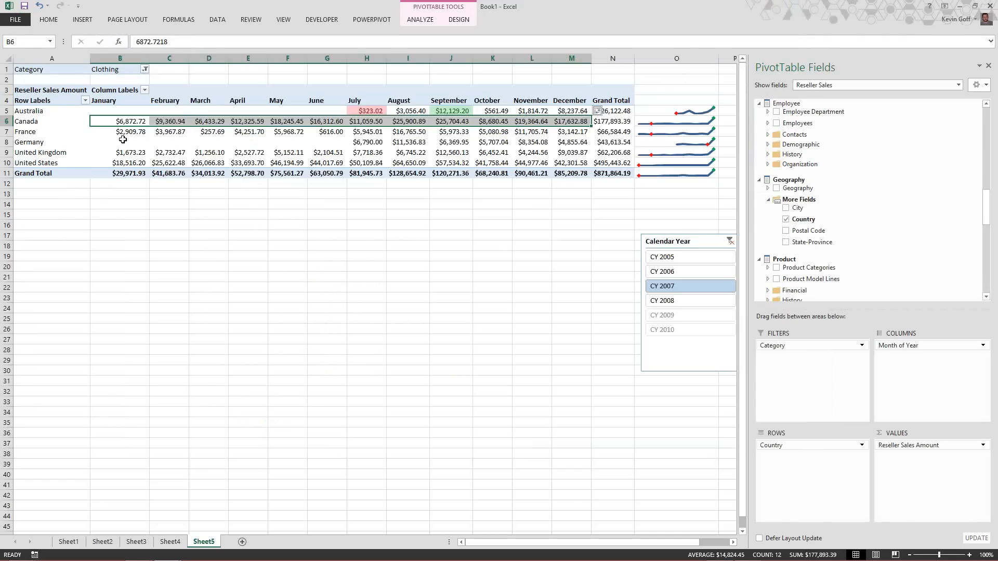
- Select the January to December cells of Canada, France and Germany in turn and run the combined MaxHighlight macro on each row
{"action": "left_click", "coordinate": [567, 123], "text": "shift"}
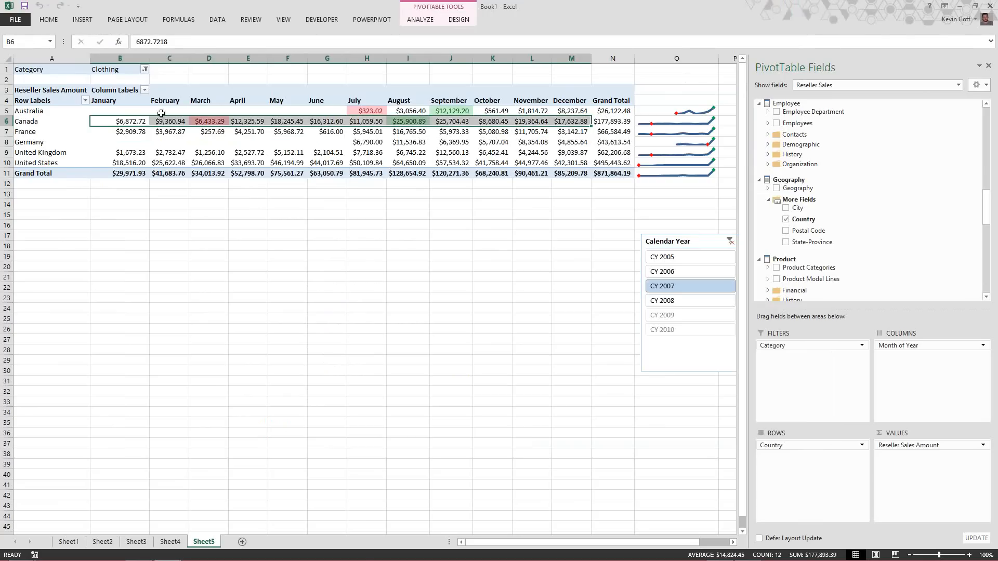
{"action": "left_click", "coordinate": [138, 132]}
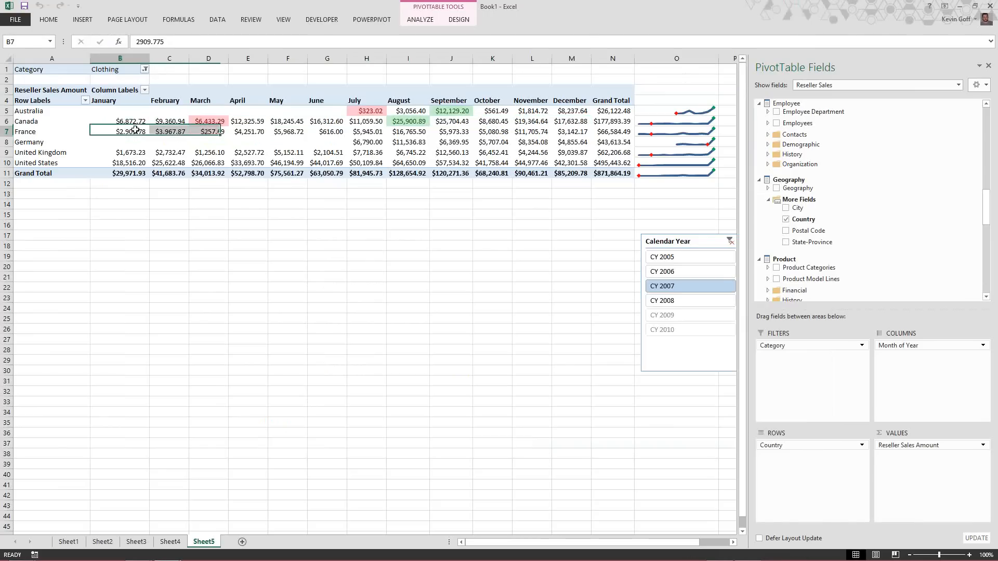
{"action": "left_click", "coordinate": [560, 134], "text": "shift"}
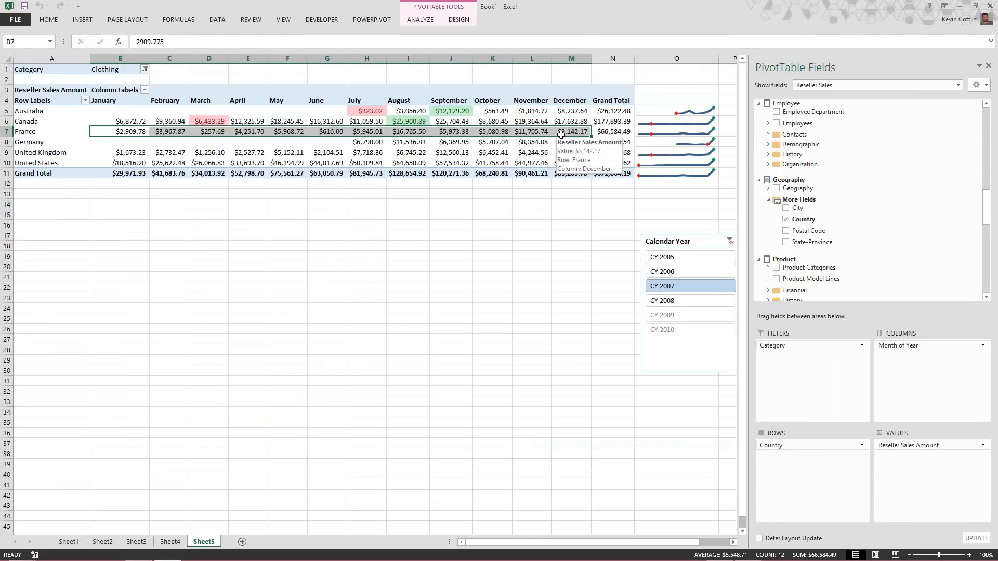
{"action": "left_click", "coordinate": [134, 145]}
{"action": "left_click", "coordinate": [573, 143], "text": "shift"}
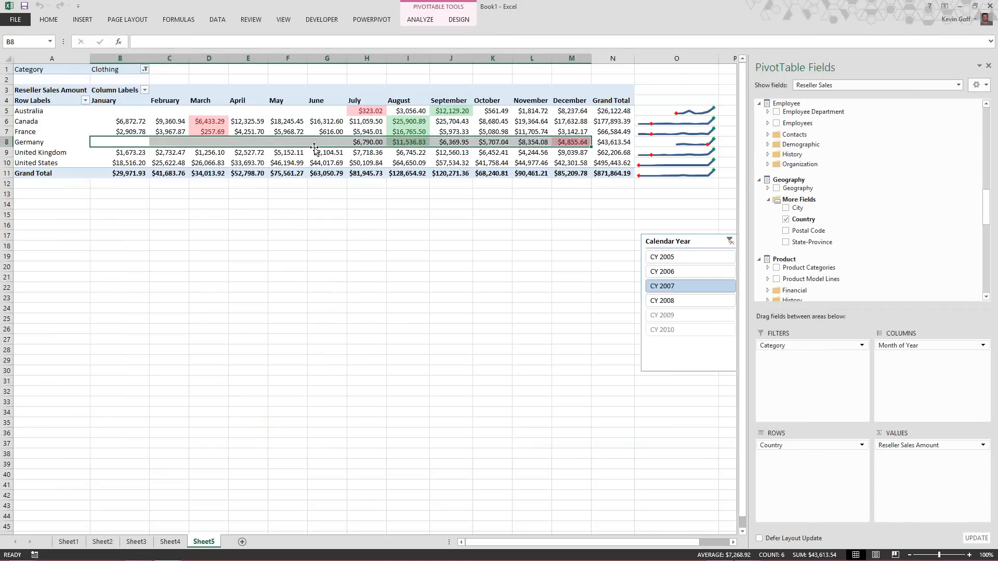
- Run the MaxHighlight macro separately on the January to December cells of the United Kingdom, United States and Grand Total rows
{"action": "left_click", "coordinate": [117, 153]}
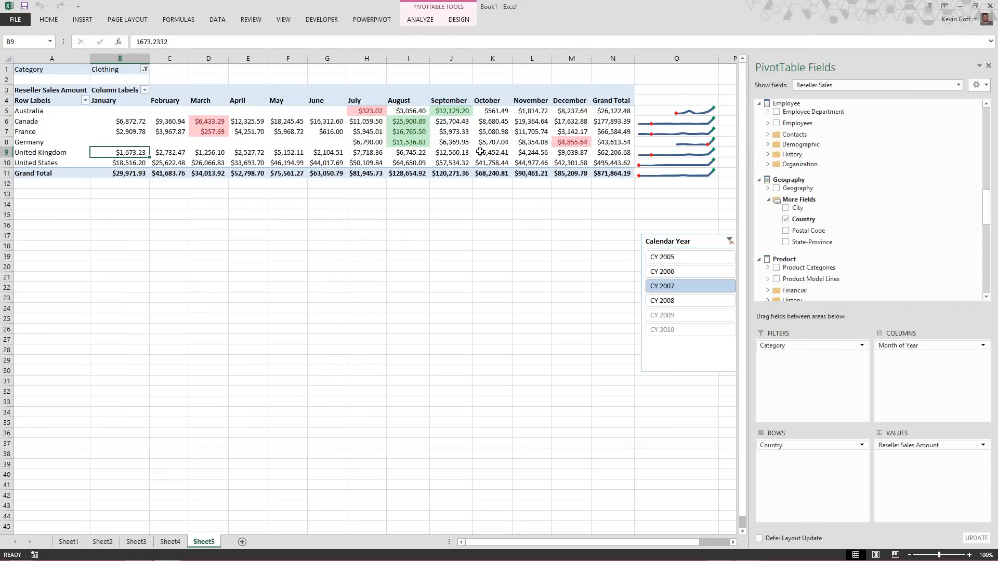
{"action": "left_click", "coordinate": [558, 153], "text": "shift"}
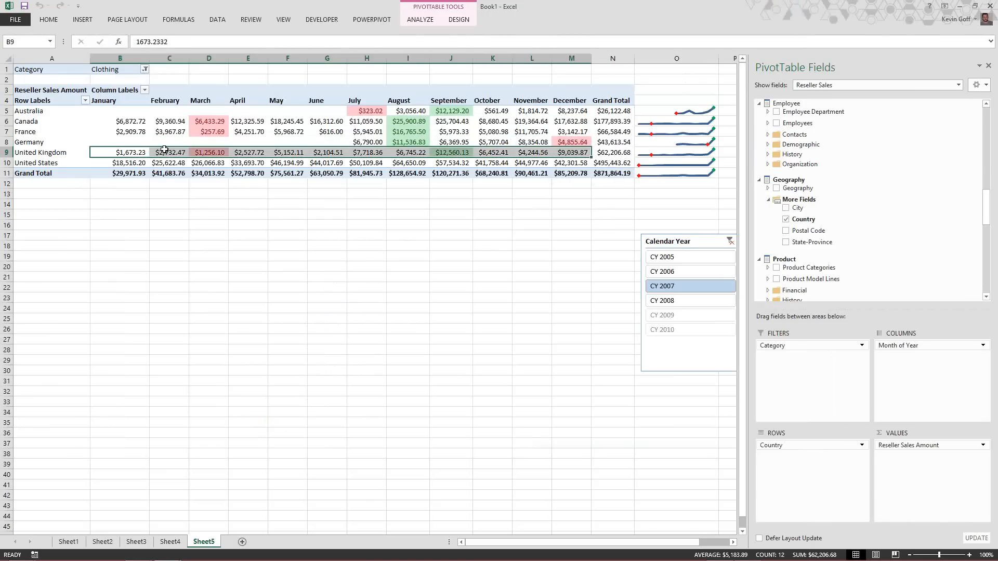
{"action": "left_click", "coordinate": [122, 165]}
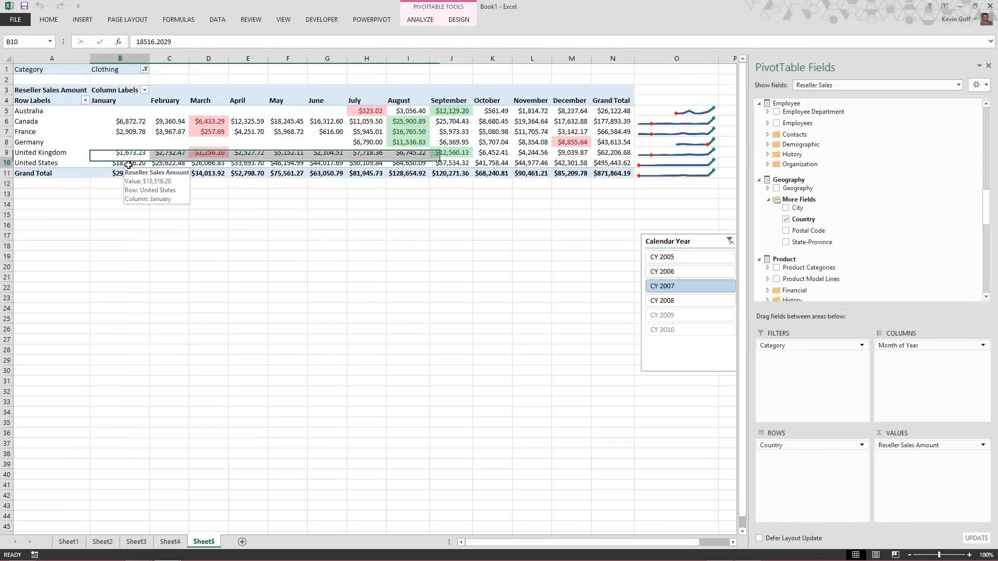
{"action": "left_click", "coordinate": [563, 164], "text": "shift"}
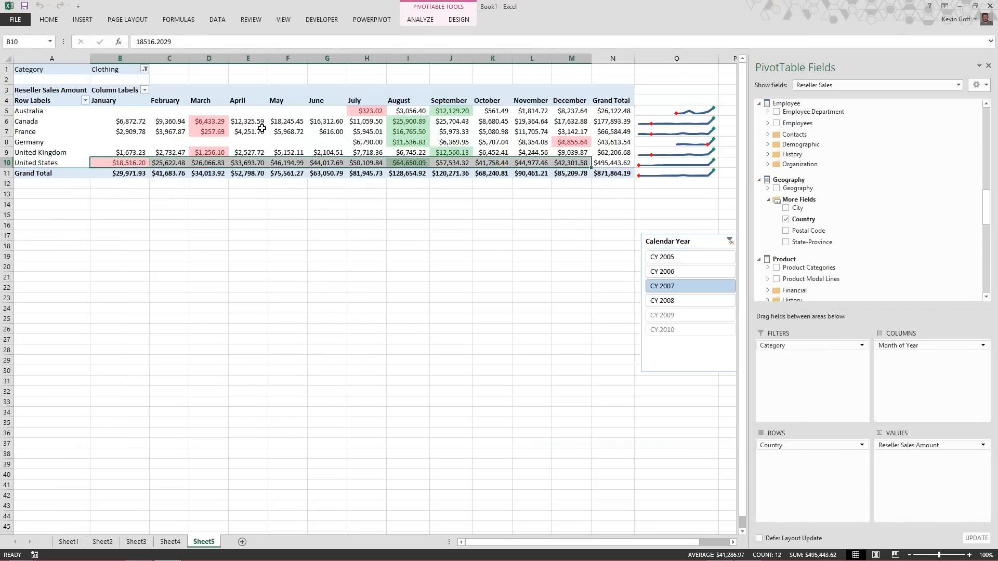
{"action": "left_click", "coordinate": [132, 175]}
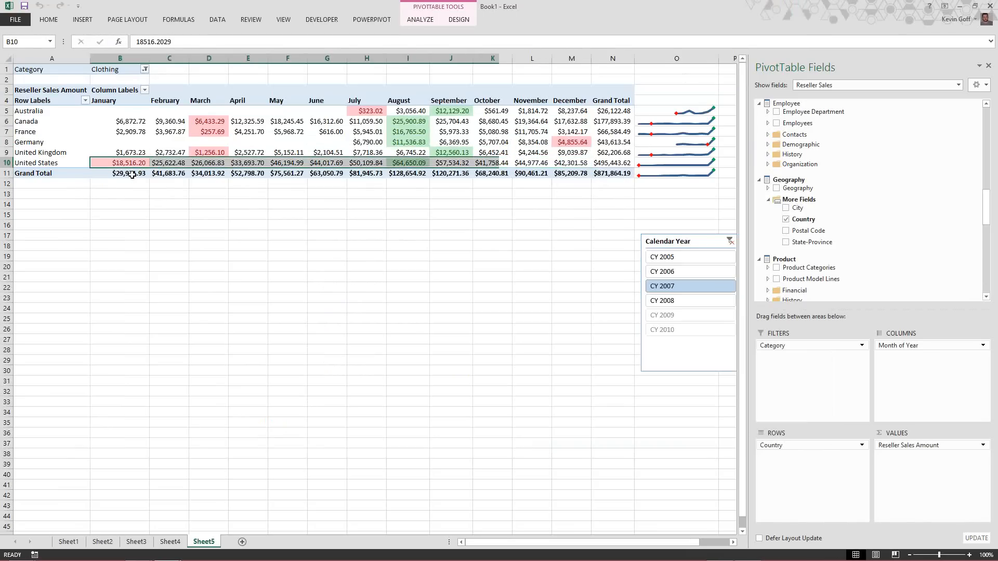
{"action": "left_click", "coordinate": [575, 177], "text": "shift"}
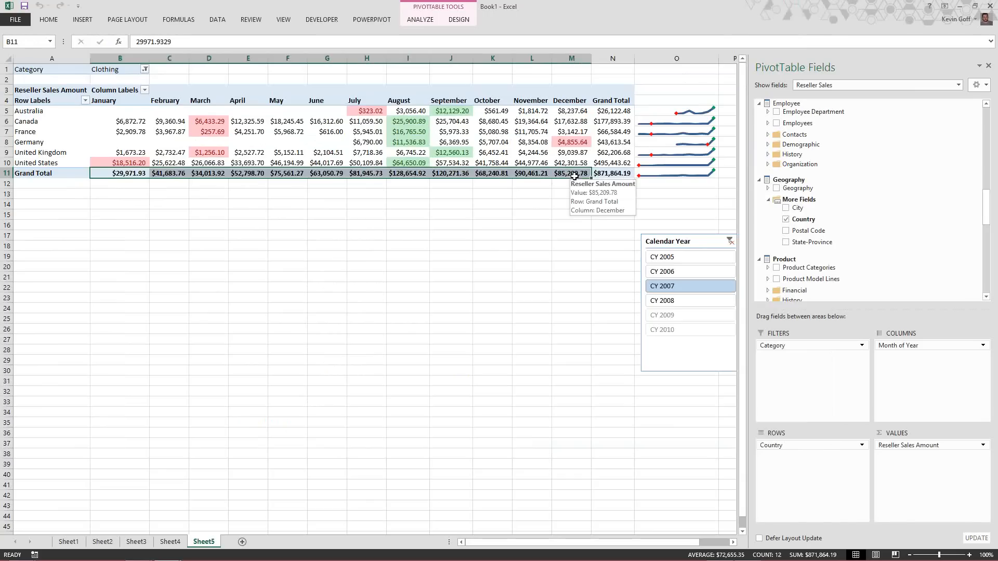
{"action": "left_click", "coordinate": [294, 150]}
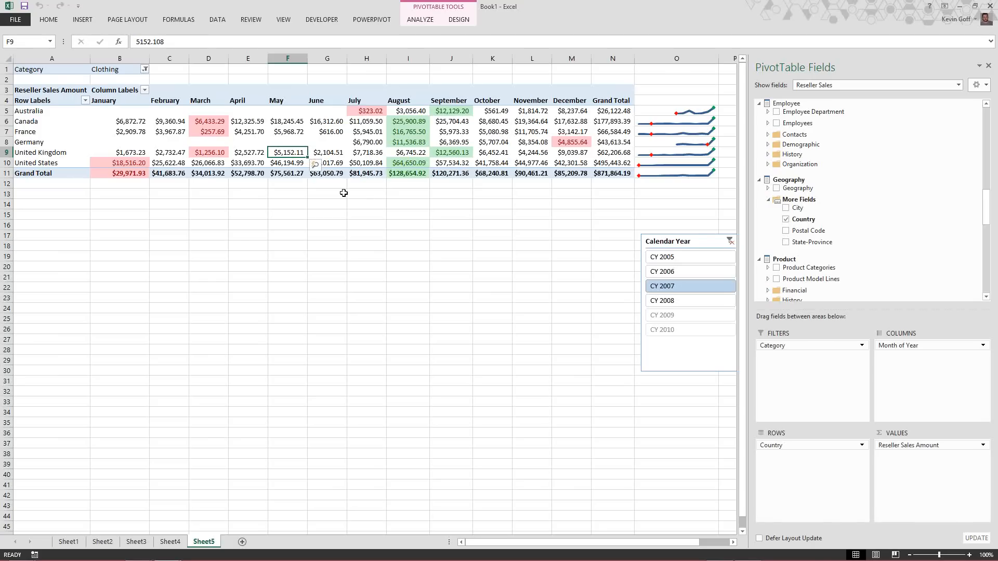
- Insert a 2-D clustered column PivotChart from the reseller sales pivot table and widen it on both sides below the table
{"action": "key", "text": "alt+Tab"}
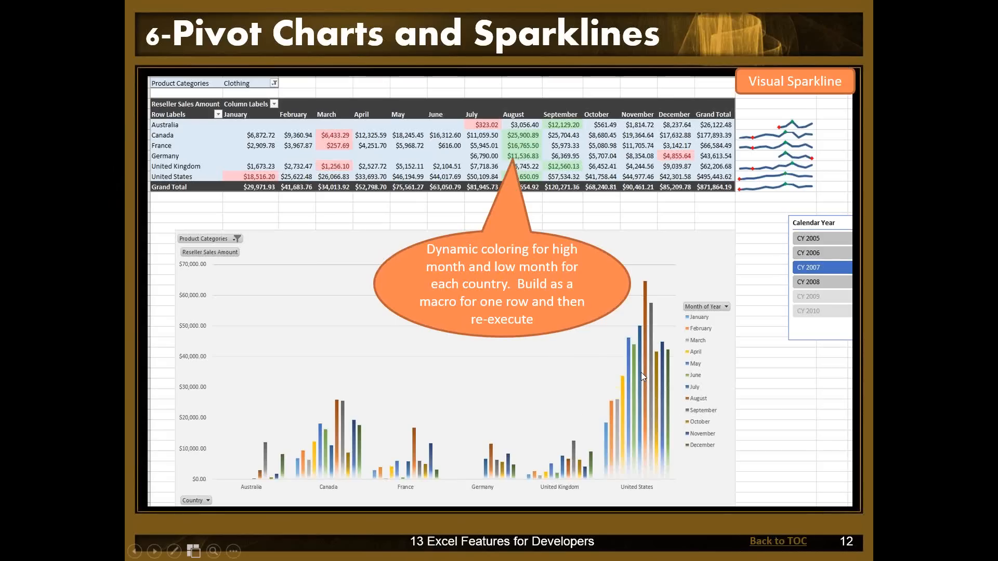
{"action": "key", "text": "alt+Tab"}
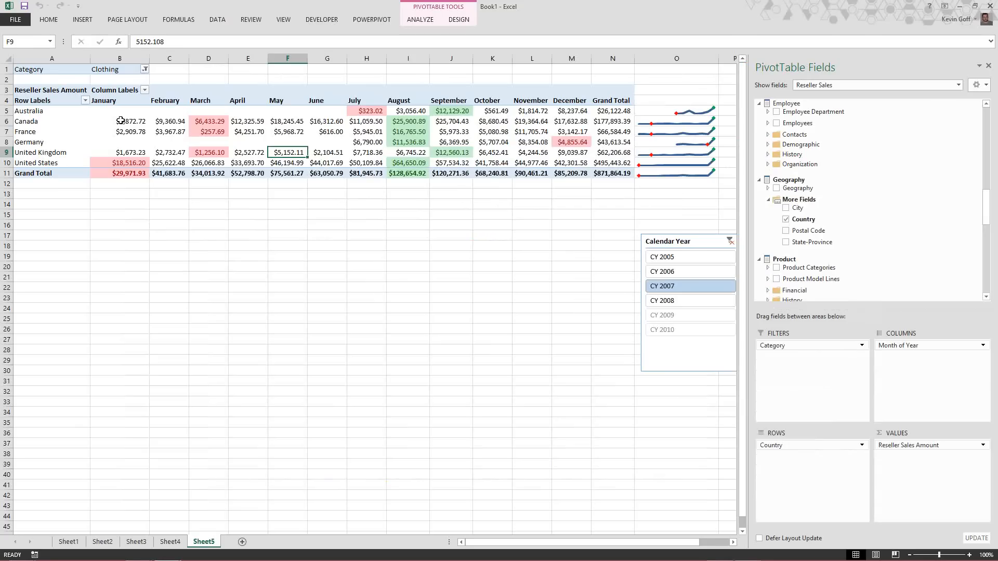
{"action": "left_click", "coordinate": [121, 121]}
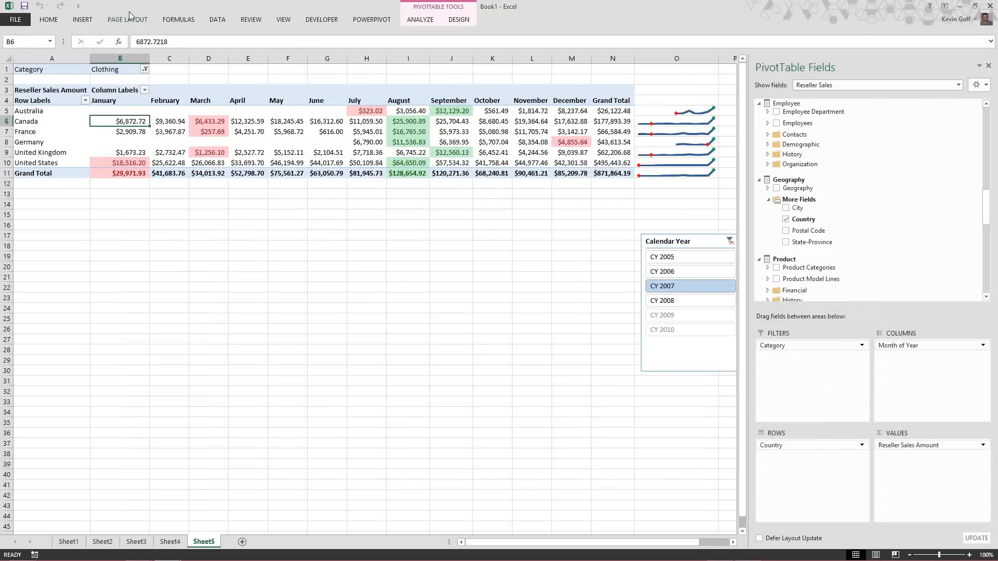
{"action": "left_click", "coordinate": [76, 20]}
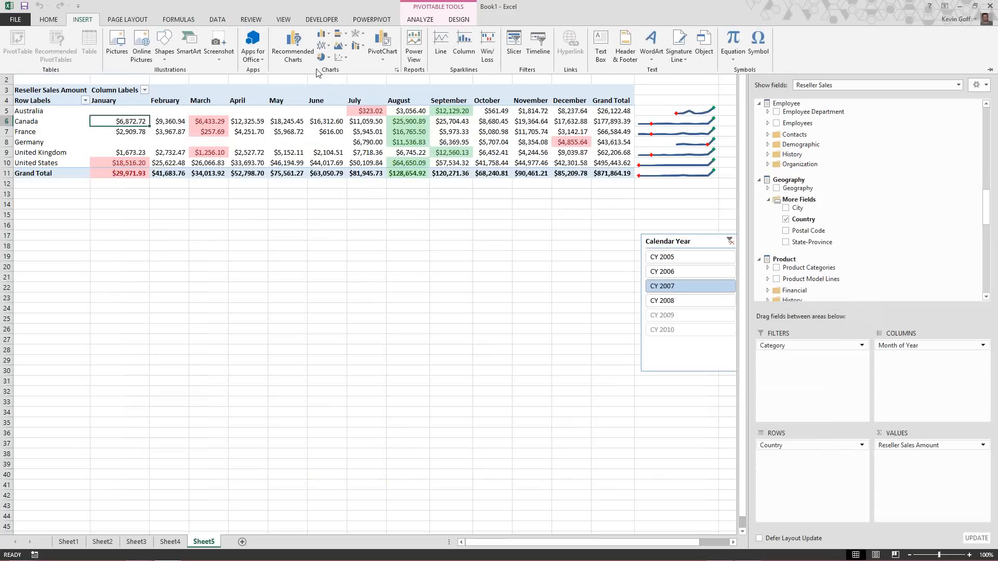
{"action": "left_click", "coordinate": [322, 34]}
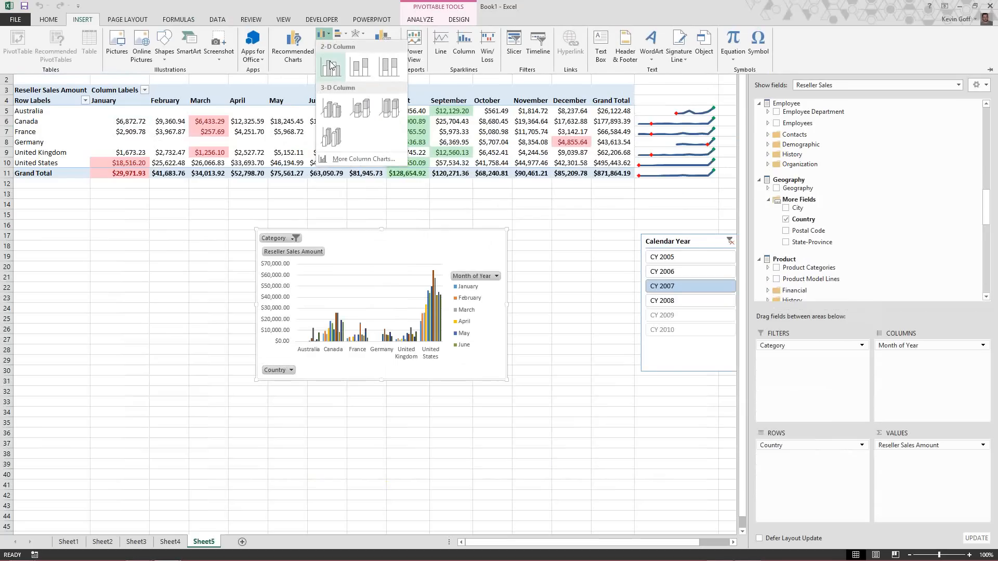
{"action": "left_click", "coordinate": [330, 66]}
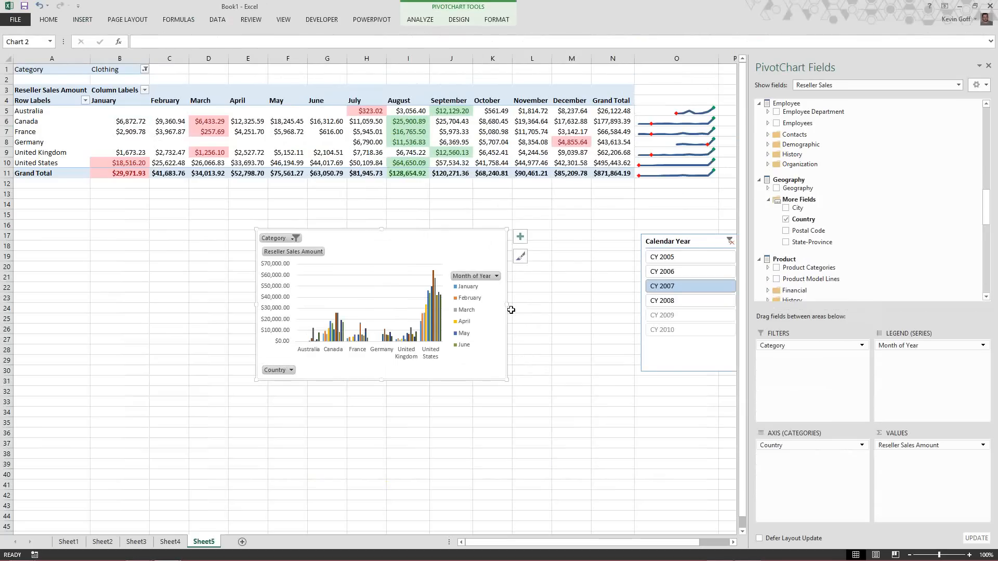
{"action": "left_click_drag", "start_coordinate": [507, 304], "coordinate": [644, 306]}
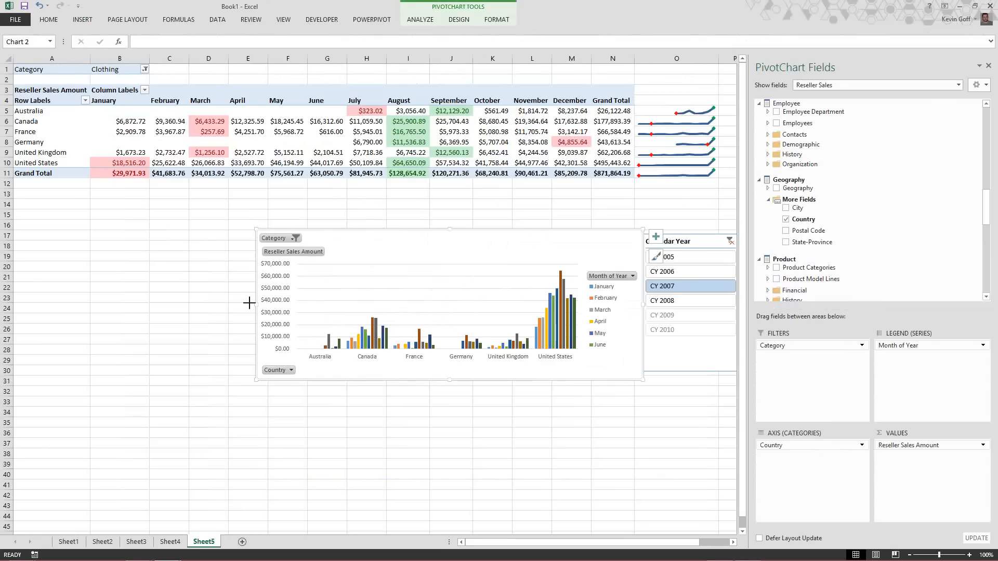
{"action": "left_click_drag", "start_coordinate": [255, 300], "coordinate": [82, 301]}
{"action": "right_click", "coordinate": [332, 280]}
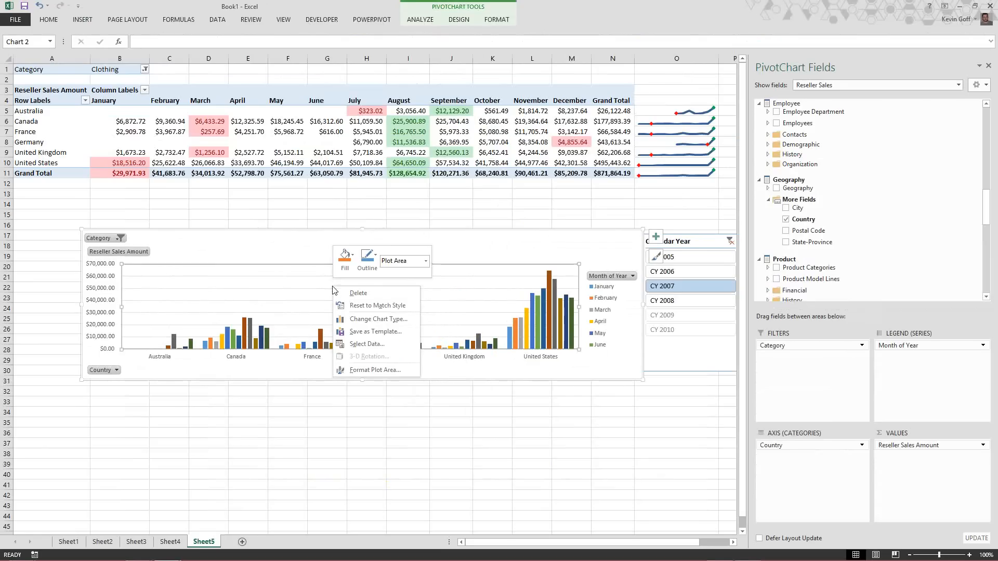
{"action": "left_click", "coordinate": [293, 251]}
{"action": "right_click", "coordinate": [293, 251]}
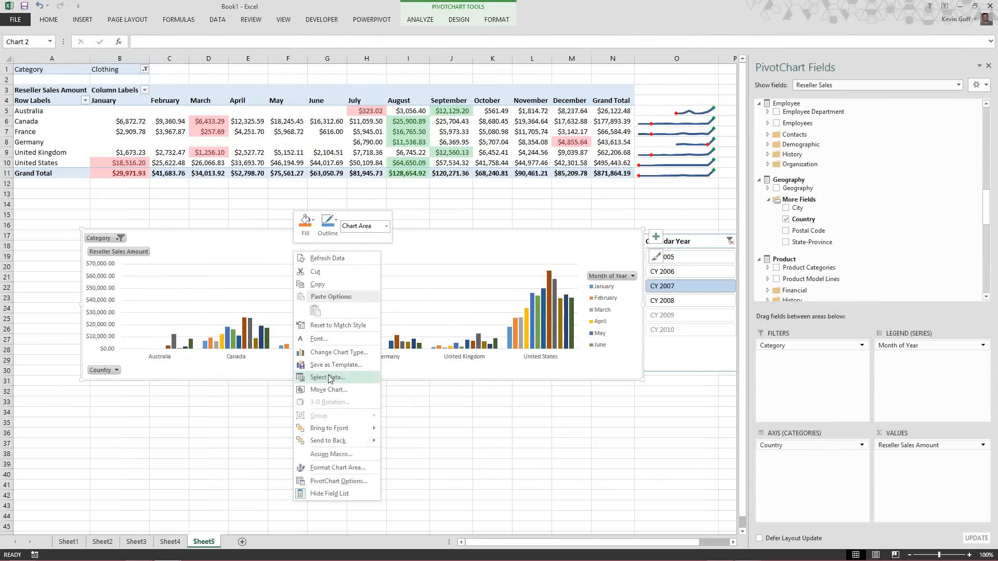
{"action": "left_click", "coordinate": [440, 246]}
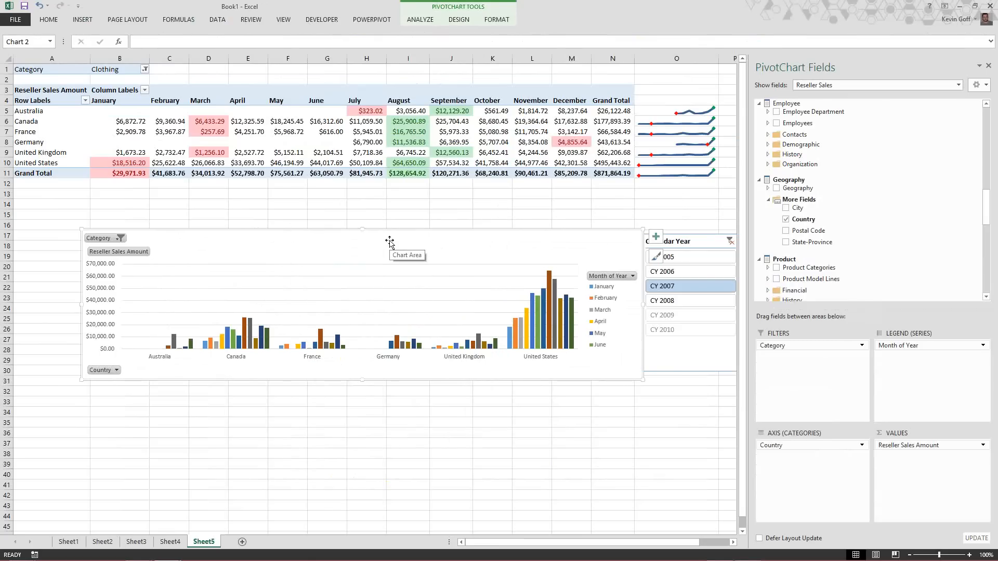
- Switch to the PowerPoint slide show and advance past Dynamic Coloring and Macros to slide 14, Power Pivot
{"action": "key", "text": "alt+Tab"}
{"action": "key", "text": "Right"}
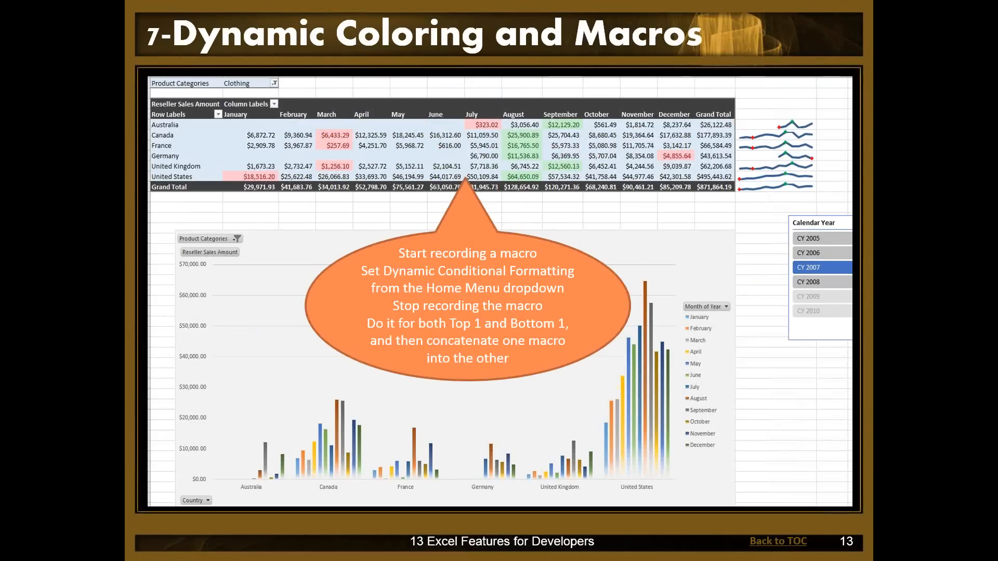
{"action": "key", "text": "Right"}
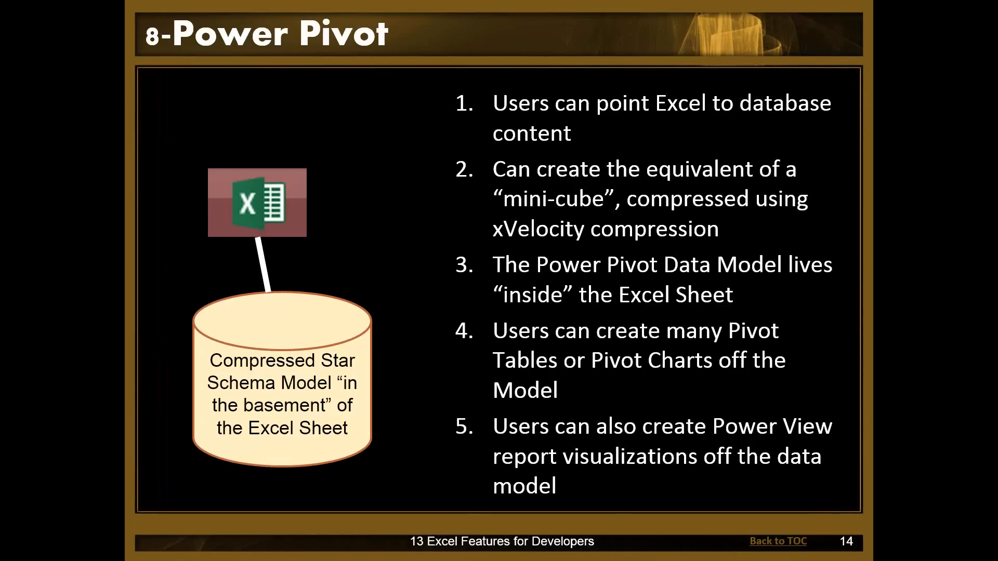
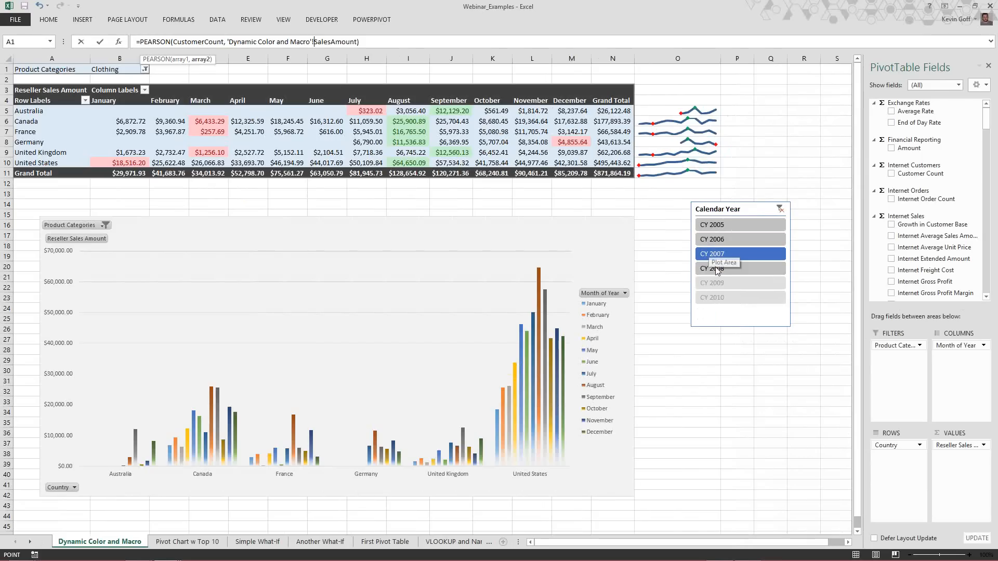
- Try to filter the Dynamic Color and Macro sheet to CY 2008 with the Calendar Year slicer
{"action": "left_click", "coordinate": [720, 270]}
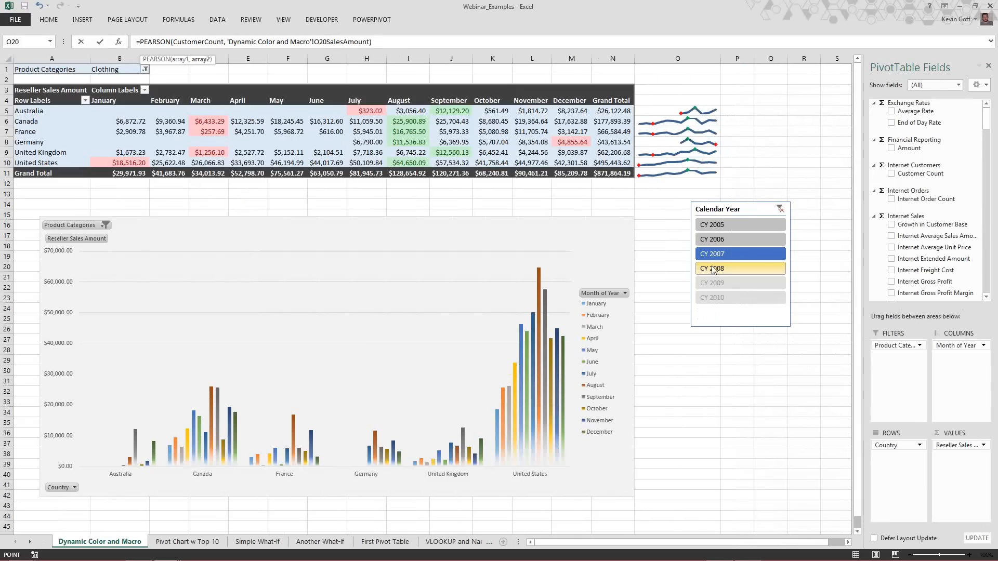
{"action": "left_click", "coordinate": [320, 125]}
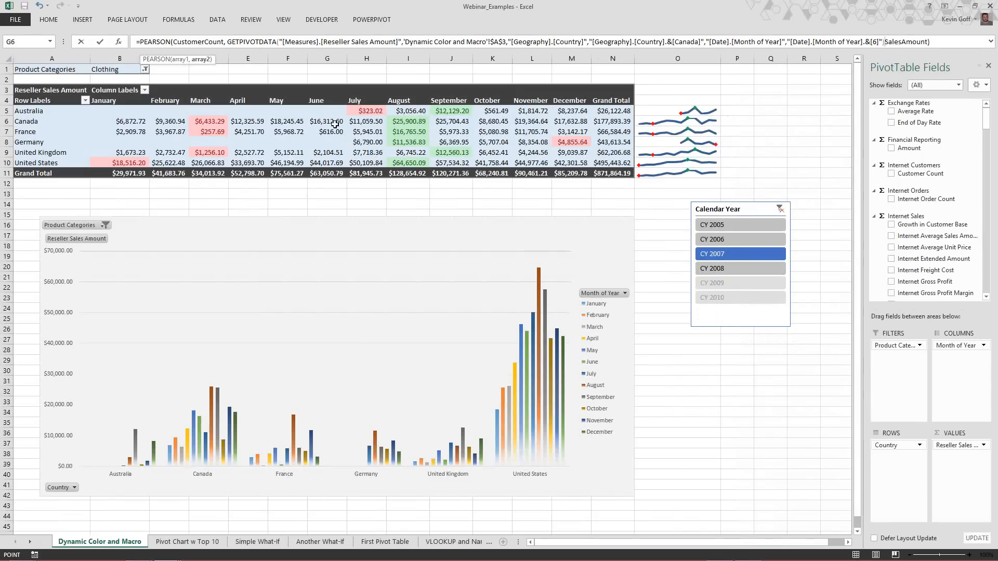
{"action": "left_click", "coordinate": [715, 270]}
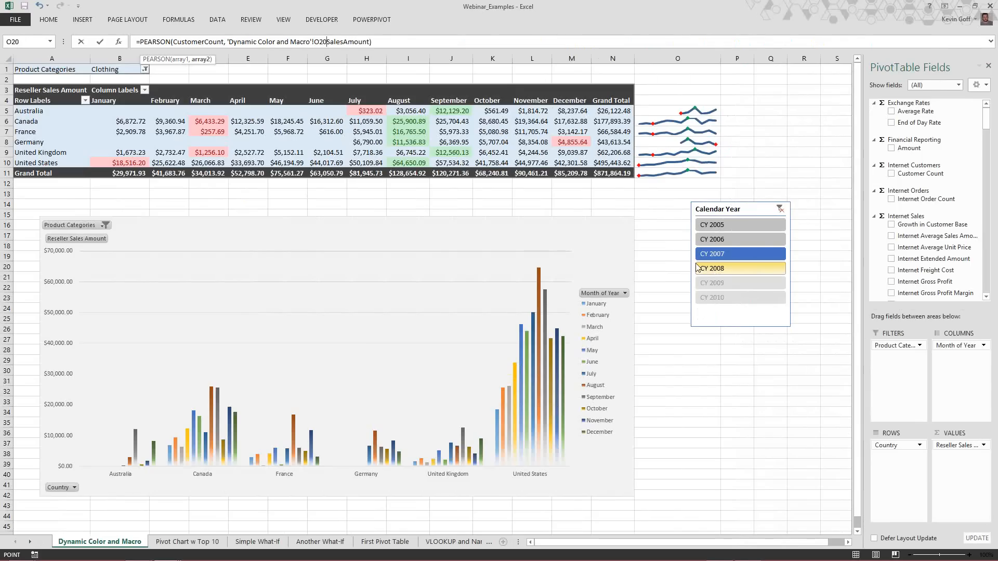
- Bring up the PowerPivot data model window, close it, and return to the Webinar_Examples workbook
{"action": "key", "text": "alt+Tab"}
{"action": "key", "text": "alt+Tab"}
{"action": "key", "text": "alt+Tab"}
{"action": "key", "text": "alt+Tab"}
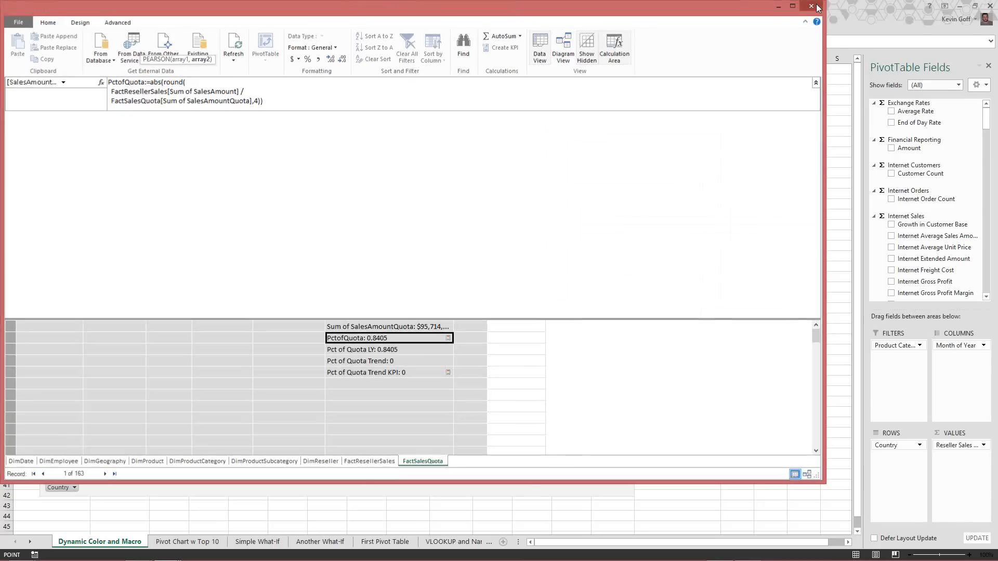
{"action": "key", "text": "alt+Tab"}
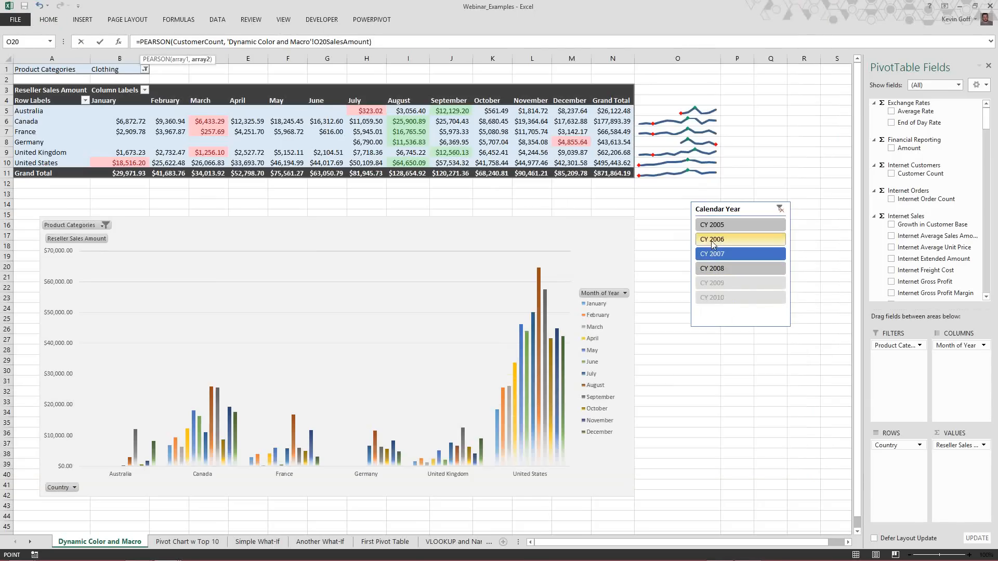
- Check the Power View sheet of the ExcelAdventureWorksPowerBITest - Copy workbook and return to the Webinar_Examples workbook
{"action": "key", "text": "Up"}
{"action": "key", "text": "Up"}
{"action": "key", "text": "alt+Tab"}
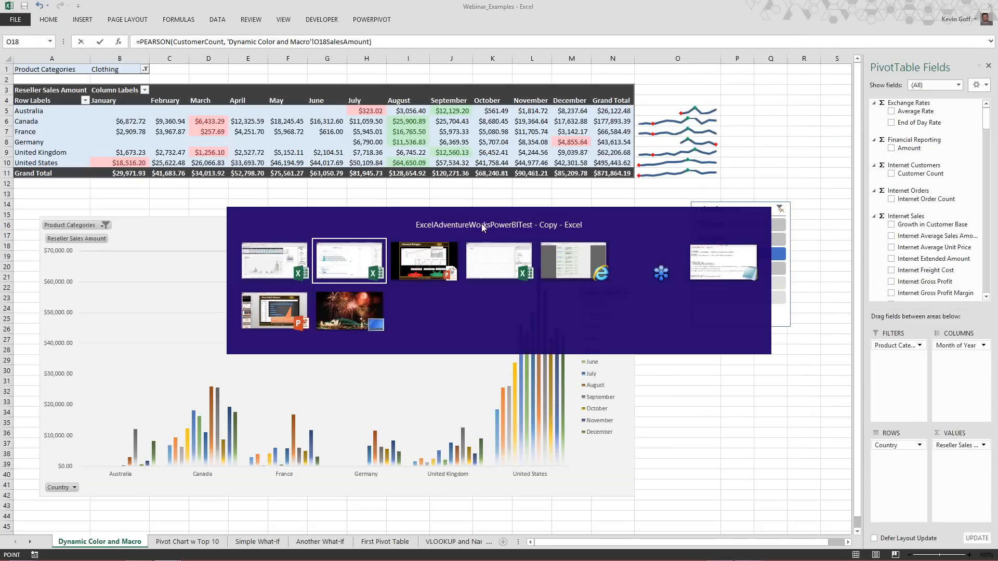
{"action": "key", "text": "alt+Tab"}
{"action": "key", "text": "alt+Tab"}
{"action": "key", "text": "alt+Tab"}
{"action": "key", "text": "alt+Tab"}
{"action": "key", "text": "alt+Tab"}
{"action": "key", "text": "alt+Tab"}
{"action": "key", "text": "alt+Tab"}
{"action": "key", "text": "alt+Tab"}
{"action": "key", "text": "alt+Tab"}
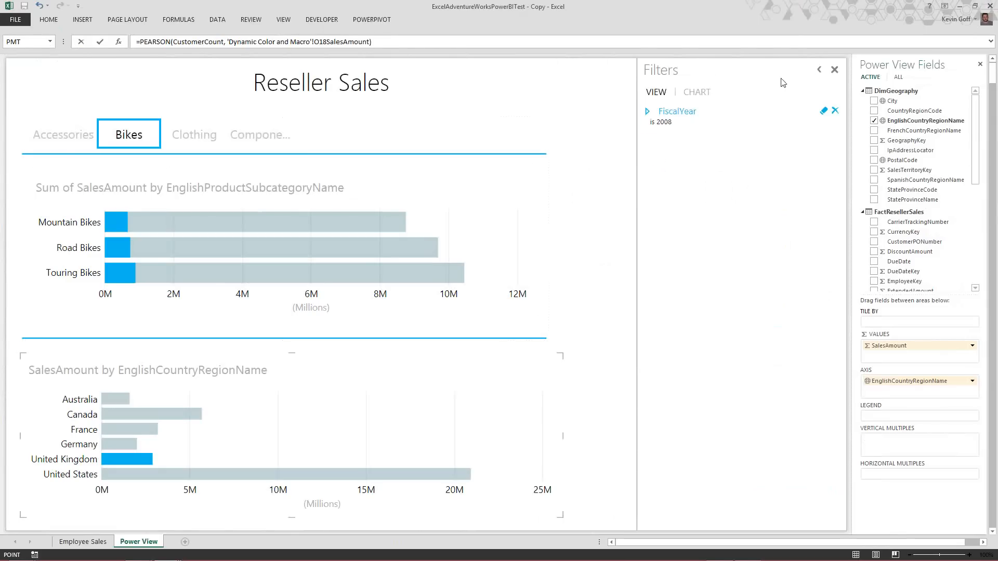
{"action": "mouse_move", "coordinate": [992, 6]}
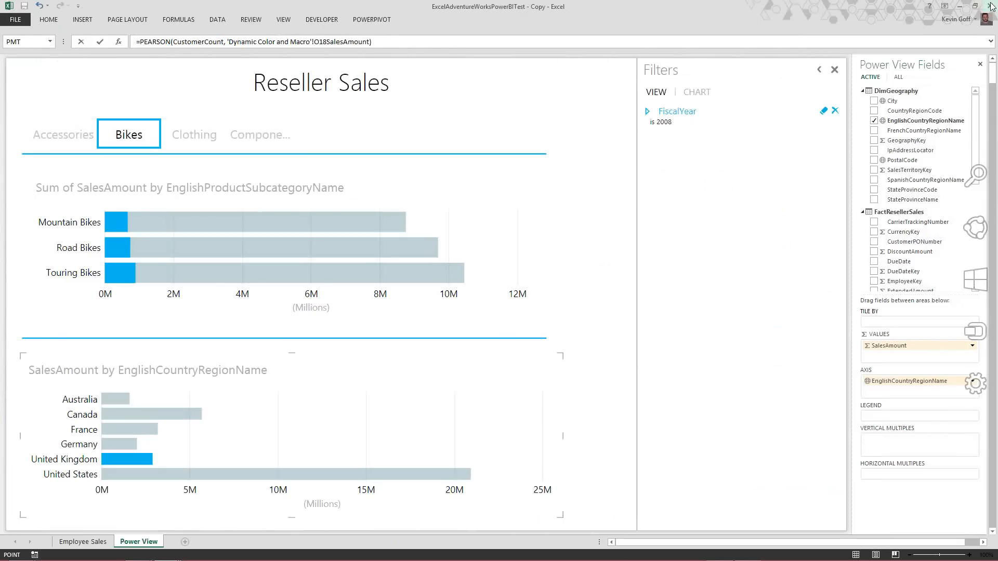
{"action": "key", "text": "alt+Tab"}
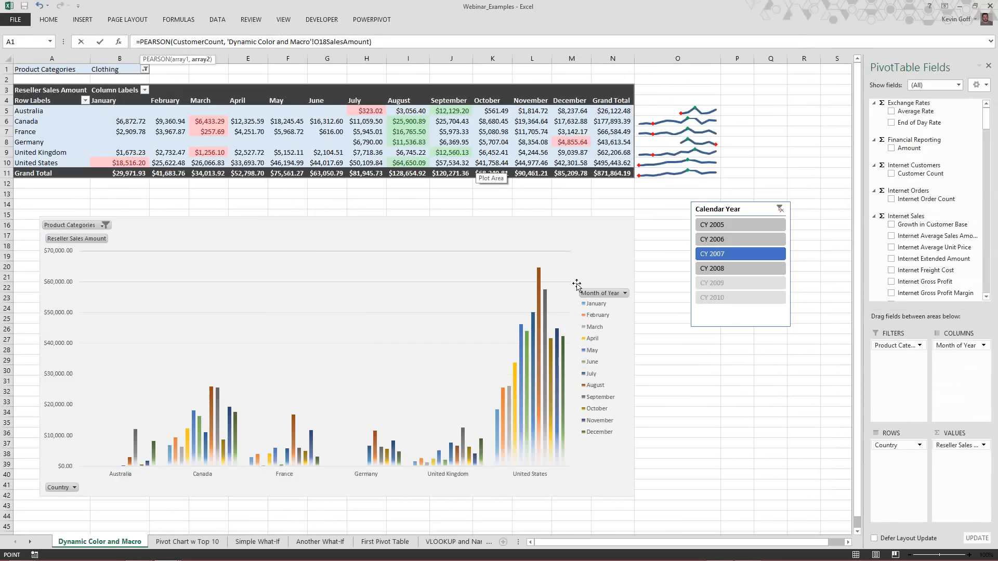
- Try to open the Product Categories filter on the pivot table and switch to the Pivot Chart w Top 10 sheet
{"action": "key", "text": "Right"}
{"action": "key", "text": "Up"}
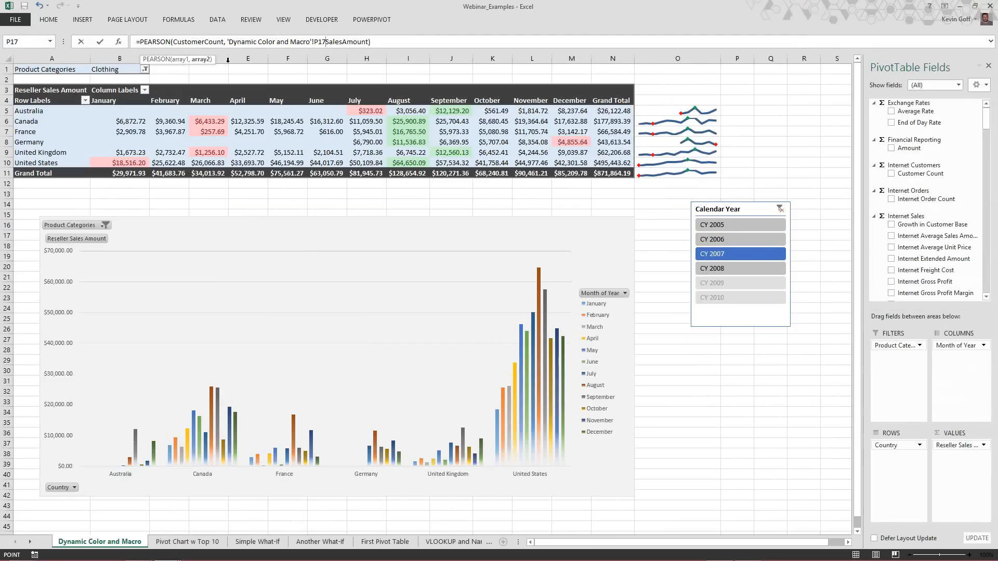
{"action": "left_click", "coordinate": [143, 69]}
{"action": "left_click", "coordinate": [173, 543]}
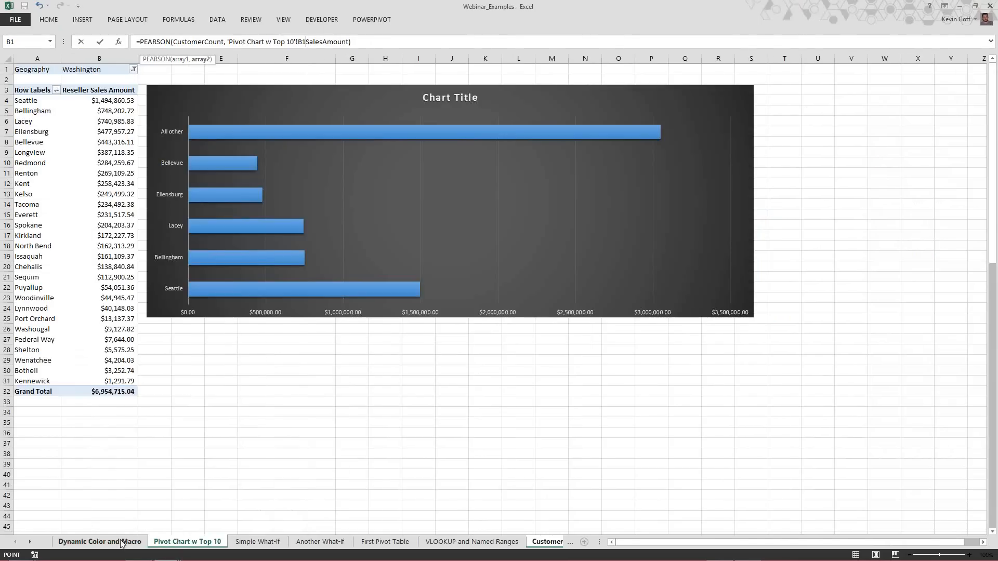
{"action": "left_click", "coordinate": [100, 542]}
{"action": "left_click", "coordinate": [119, 120]}
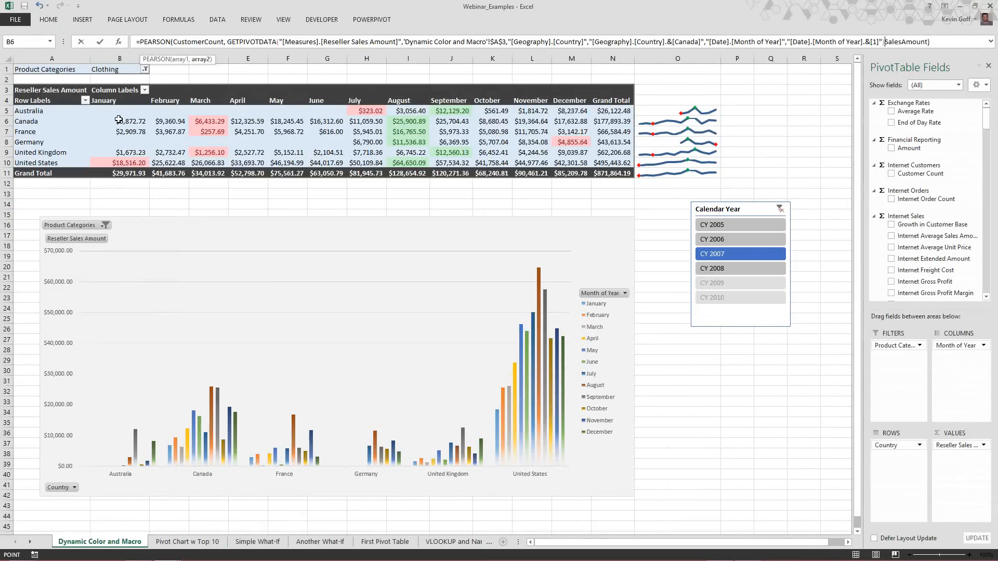
{"action": "left_click", "coordinate": [169, 123]}
{"action": "left_click", "coordinate": [672, 295]}
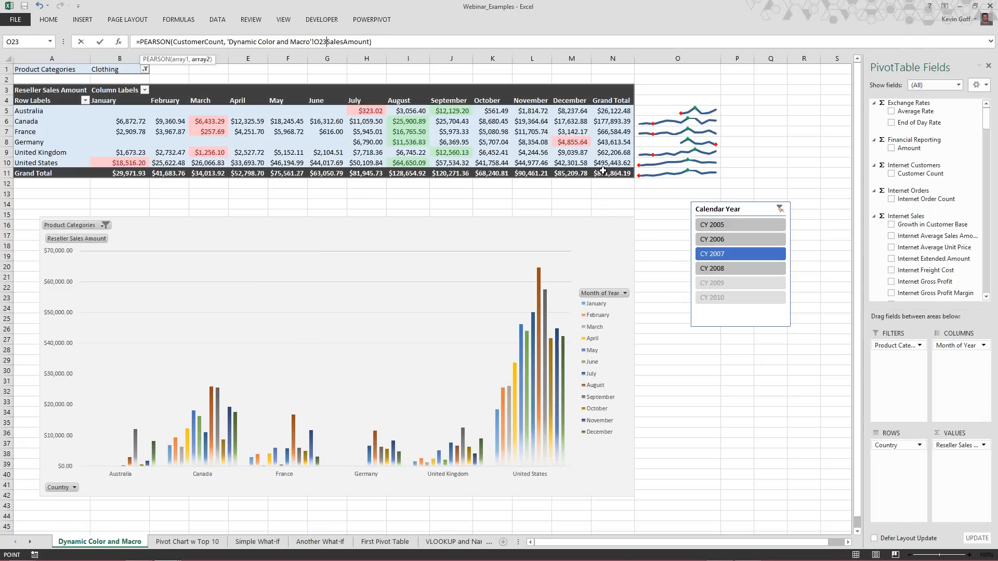
{"action": "left_click", "coordinate": [163, 133]}
{"action": "left_click", "coordinate": [166, 120]}
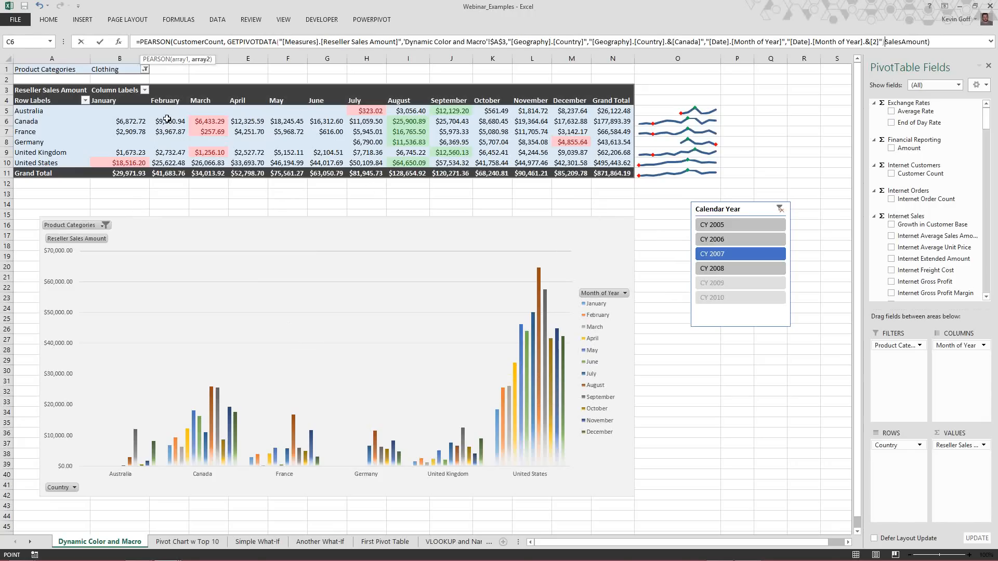
{"action": "mouse_move", "coordinate": [988, 9]}
{"action": "key", "text": "Escape"}
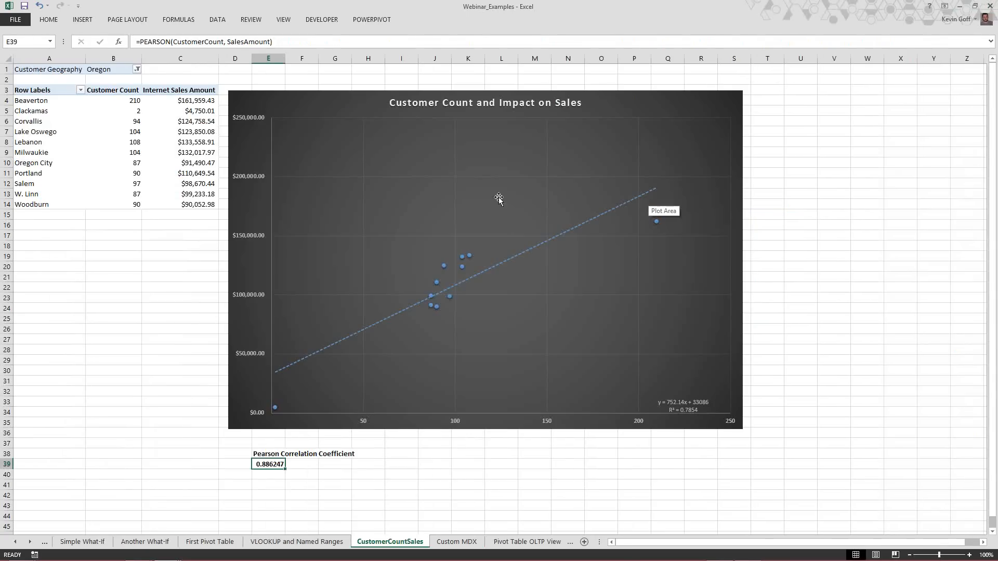
- Return to the Dynamic Color and Macro sheet and switch its Calendar Year slicer to CY 2008 and back to CY 2007
{"action": "left_click", "coordinate": [15, 543]}
{"action": "left_click", "coordinate": [15, 542]}
{"action": "left_click", "coordinate": [97, 542]}
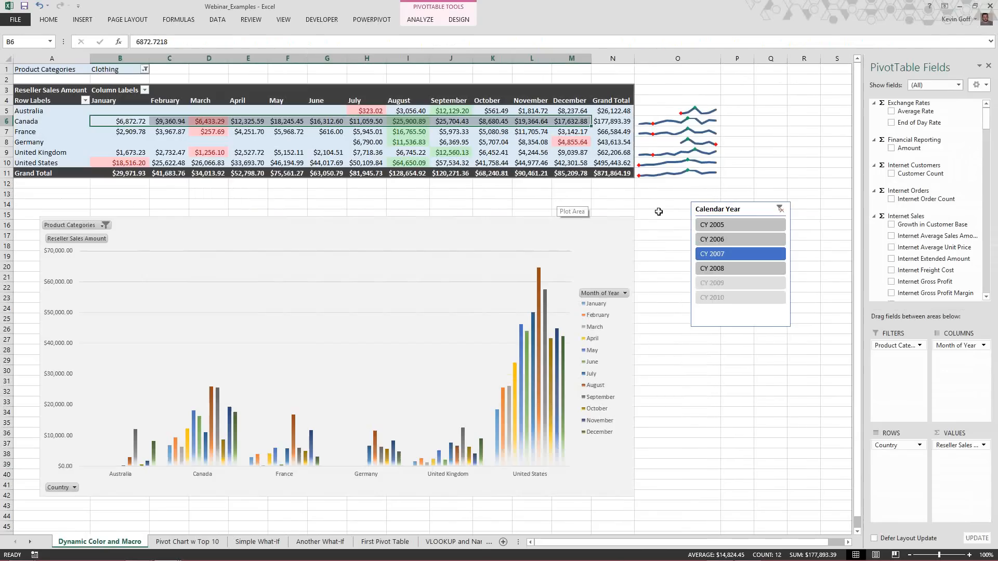
{"action": "left_click", "coordinate": [714, 269]}
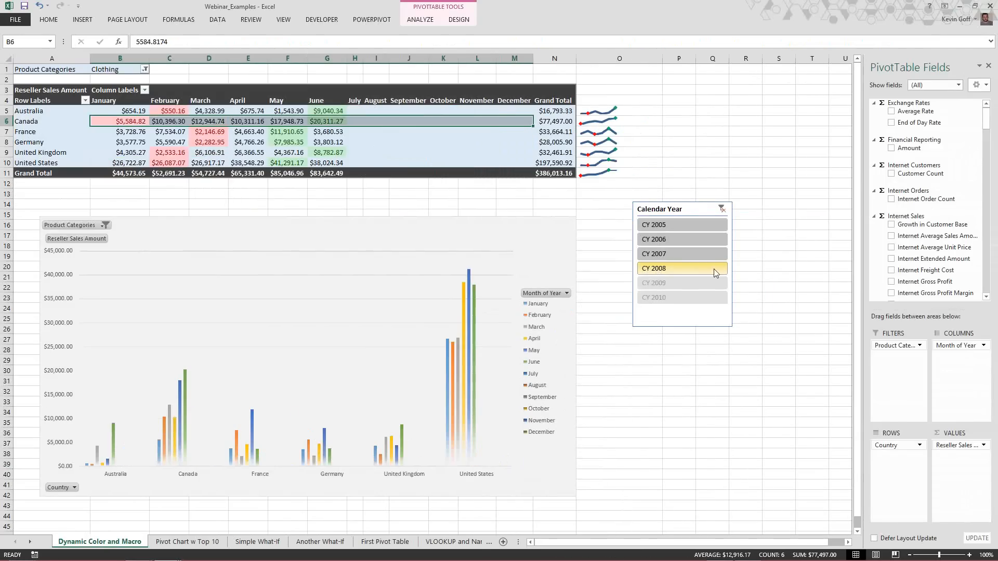
{"action": "left_click", "coordinate": [709, 253]}
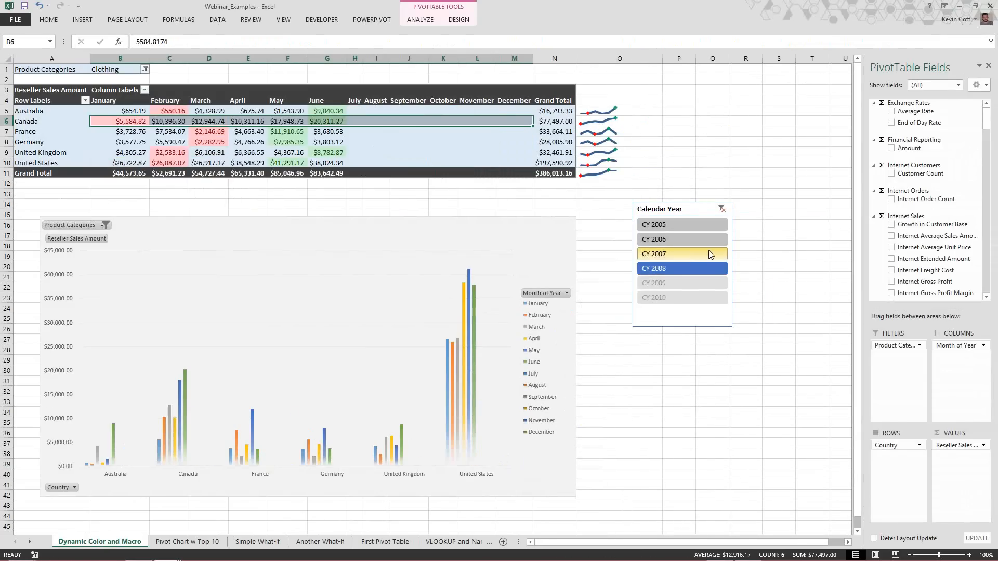
- Filter the pivot table's Product Categories to Bikes and inspect several monthly values for France and the United Kingdom
{"action": "left_click", "coordinate": [144, 70]}
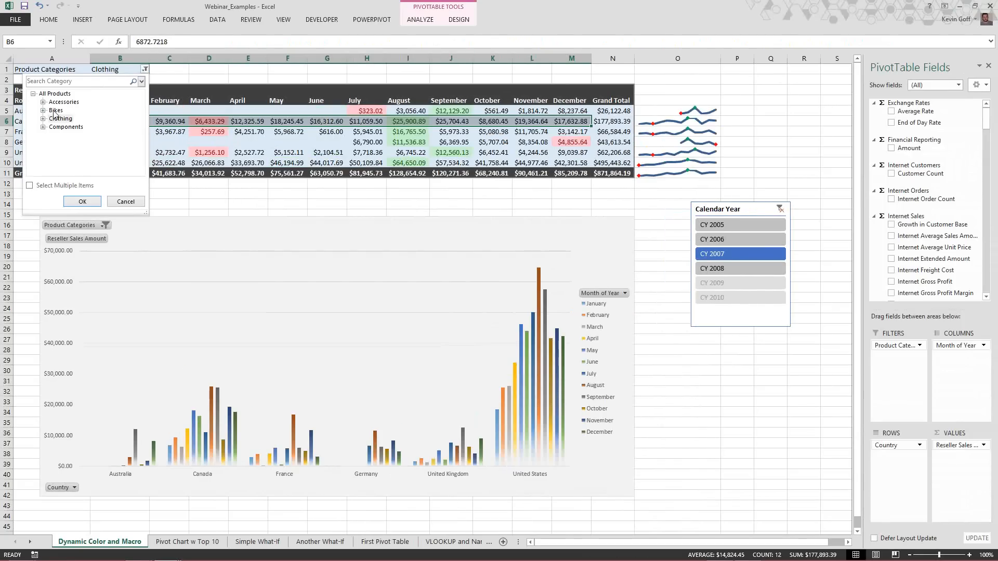
{"action": "left_click", "coordinate": [56, 110]}
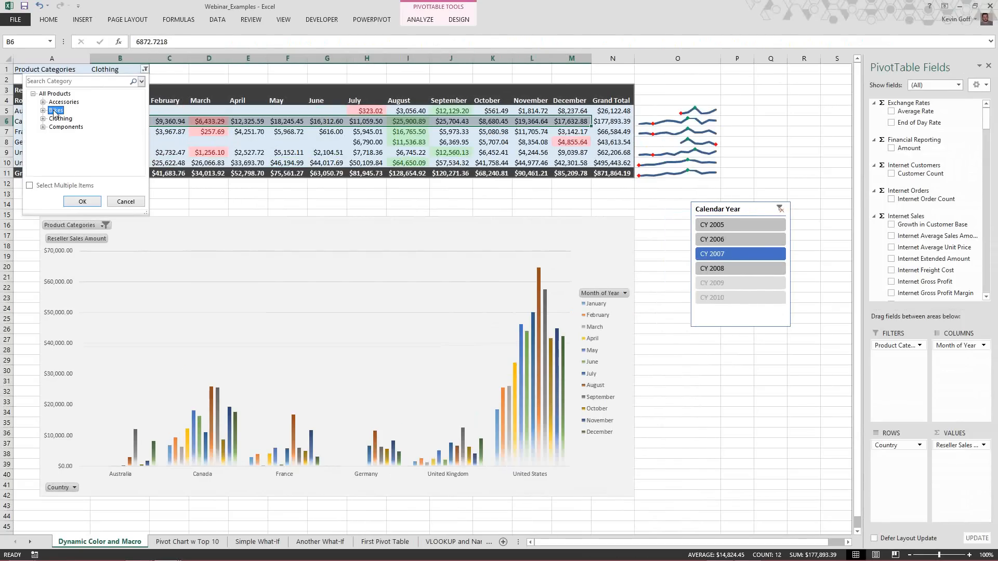
{"action": "left_click", "coordinate": [83, 202]}
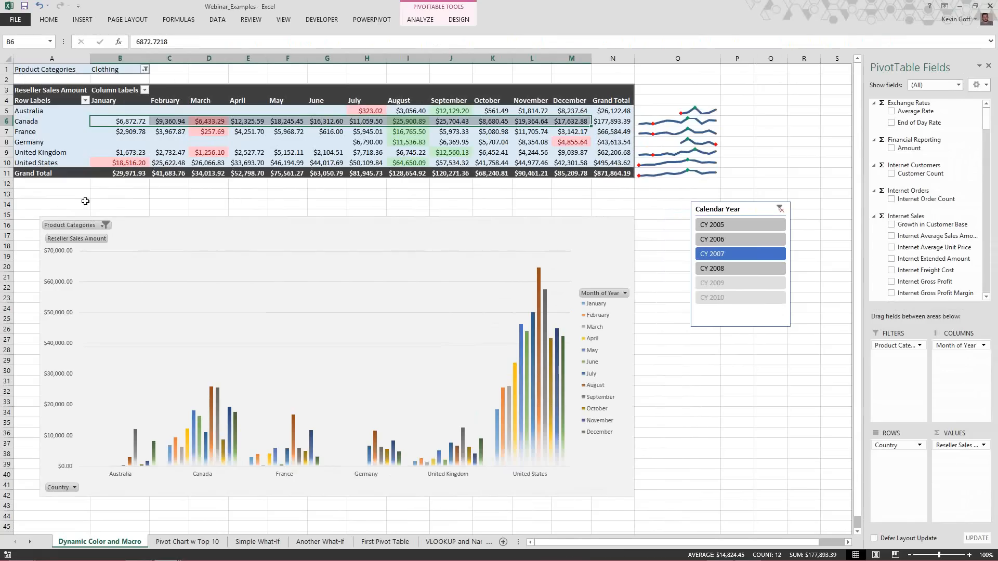
{"action": "left_click", "coordinate": [212, 134]}
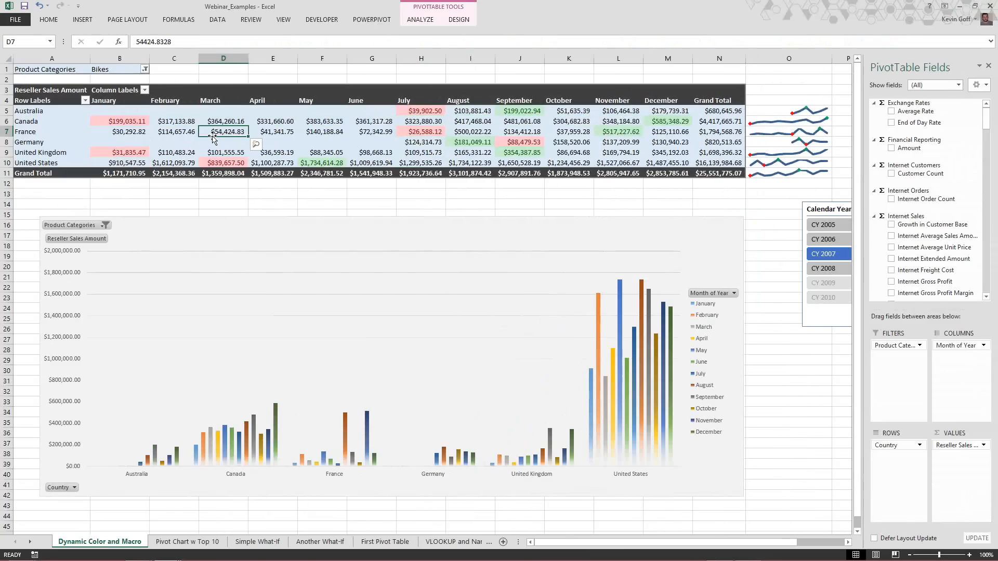
{"action": "left_click", "coordinate": [314, 134]}
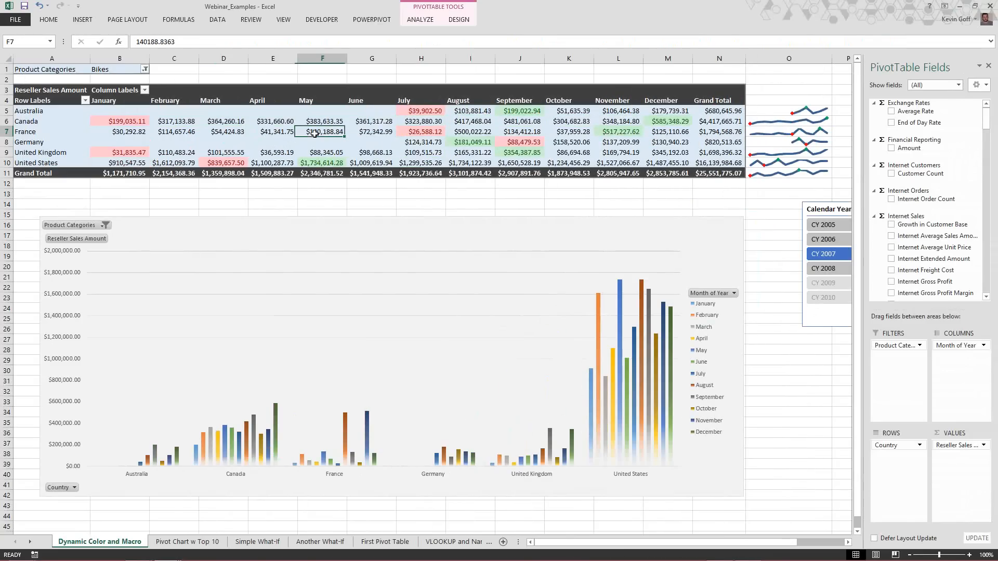
{"action": "left_click", "coordinate": [408, 152]}
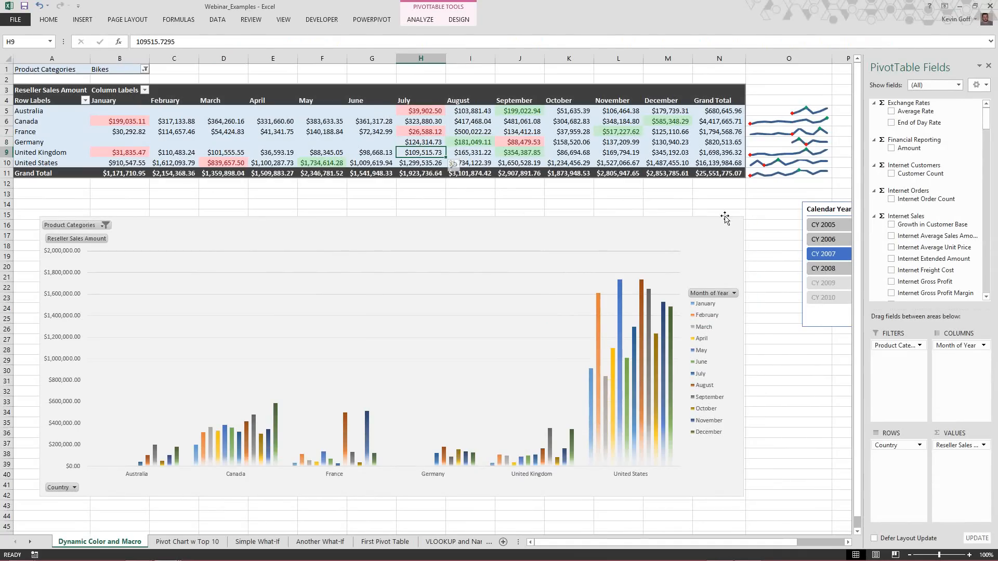
- Move the Calendar Year slicer closer to the chart, and switch it to CY 2008 and back to CY 2007
{"action": "left_click_drag", "start_coordinate": [796, 213], "coordinate": [749, 220]}
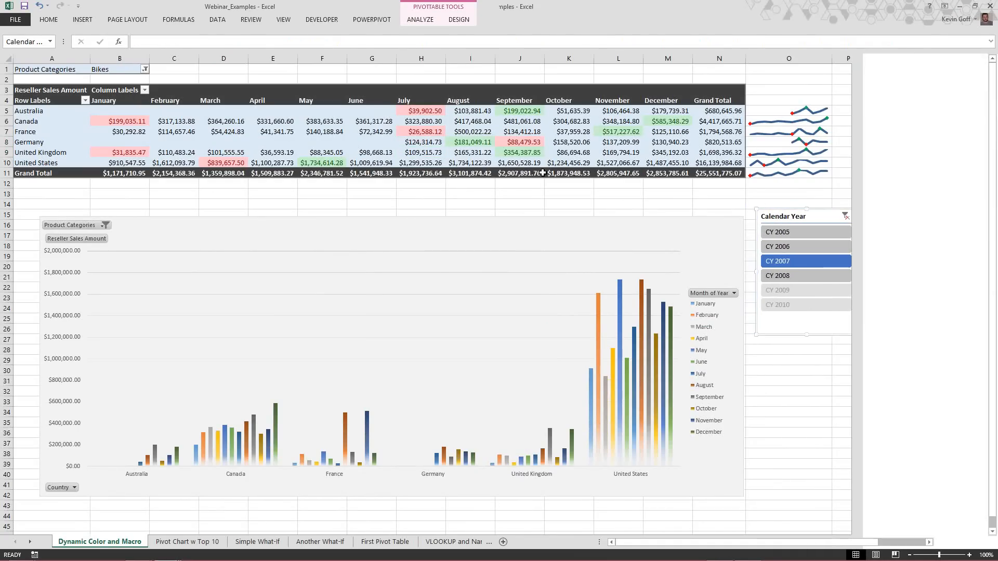
{"action": "left_click", "coordinate": [782, 275]}
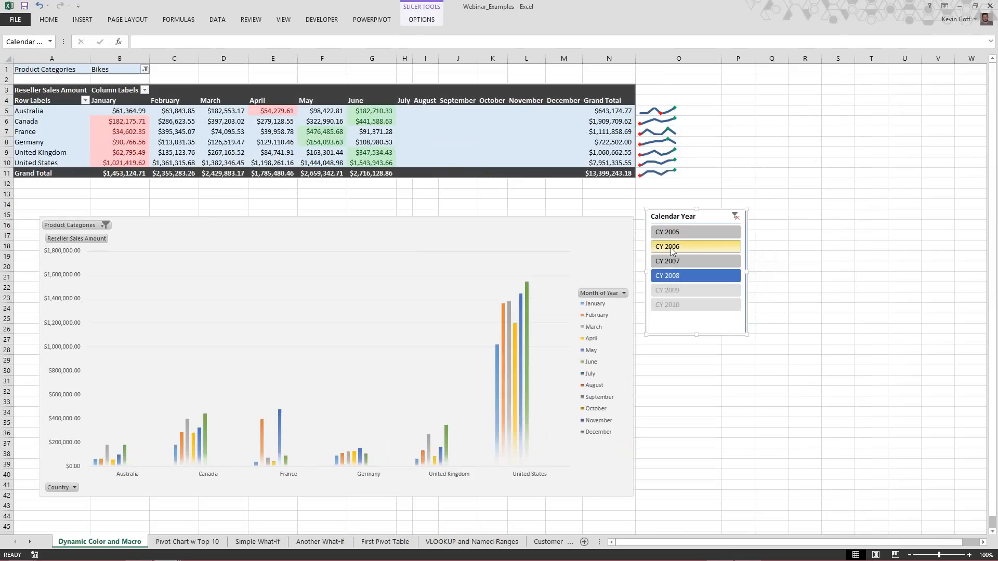
{"action": "left_click", "coordinate": [679, 246]}
{"action": "left_click", "coordinate": [775, 273]}
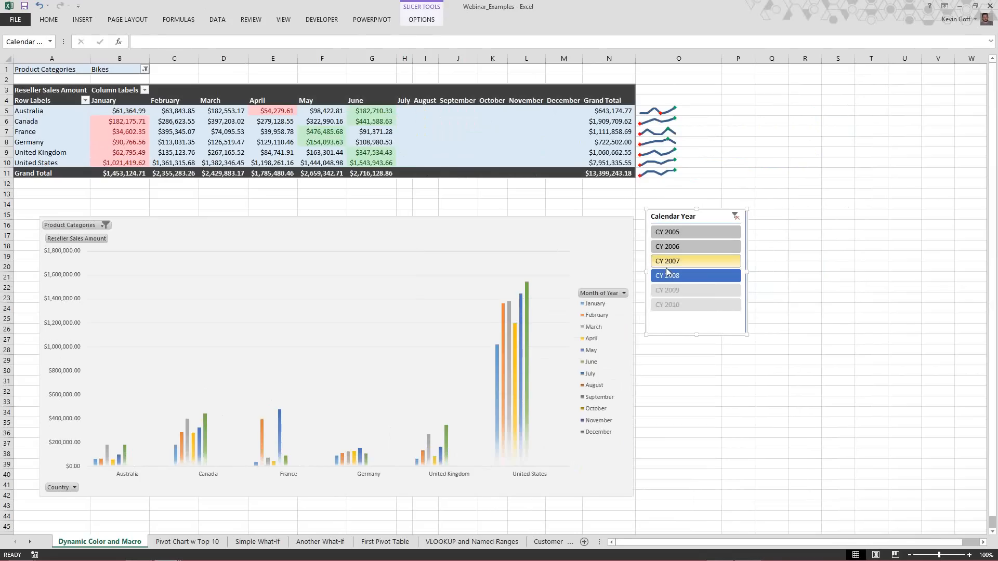
{"action": "left_click", "coordinate": [668, 262]}
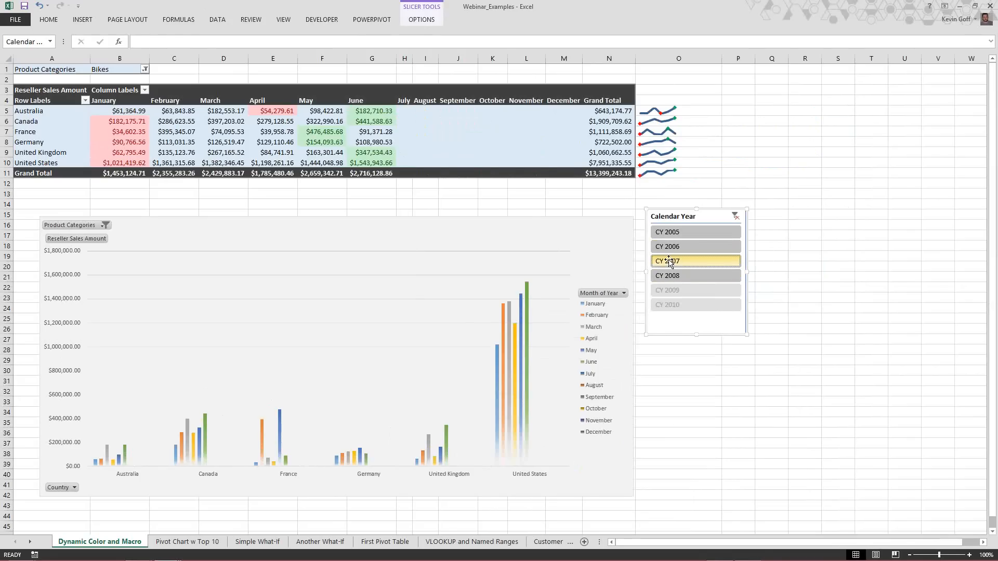
- Set the Product Categories filter back to Clothing, and switch the slicer to CY 2008 and back to CY 2007
{"action": "left_click", "coordinate": [145, 69]}
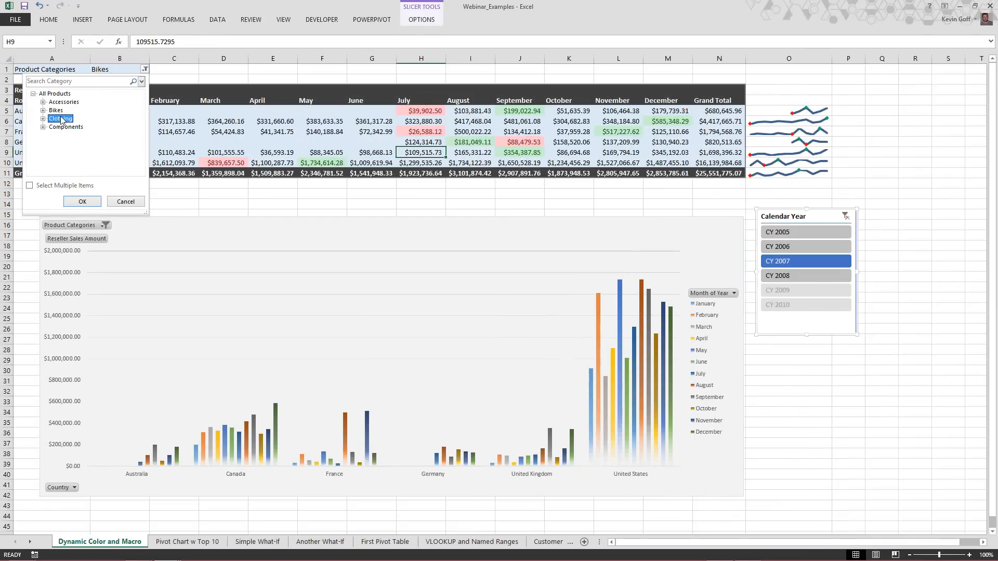
{"action": "left_click", "coordinate": [87, 202]}
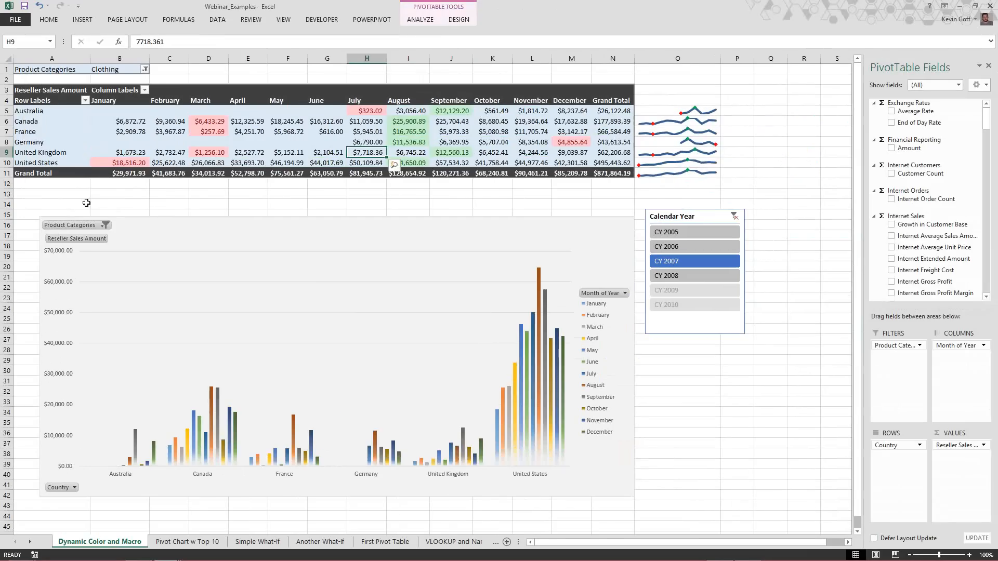
{"action": "left_click", "coordinate": [668, 277]}
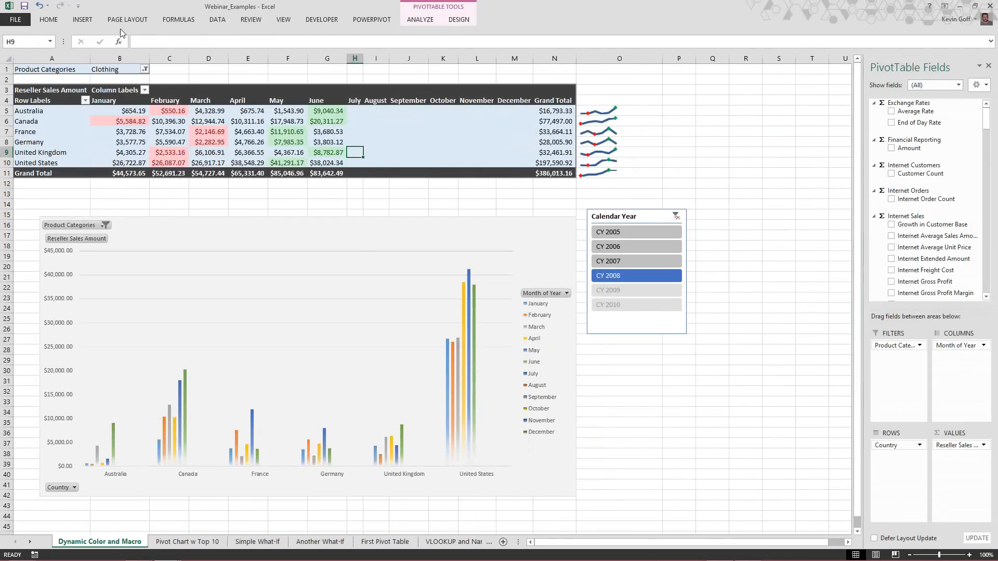
{"action": "left_click", "coordinate": [612, 261]}
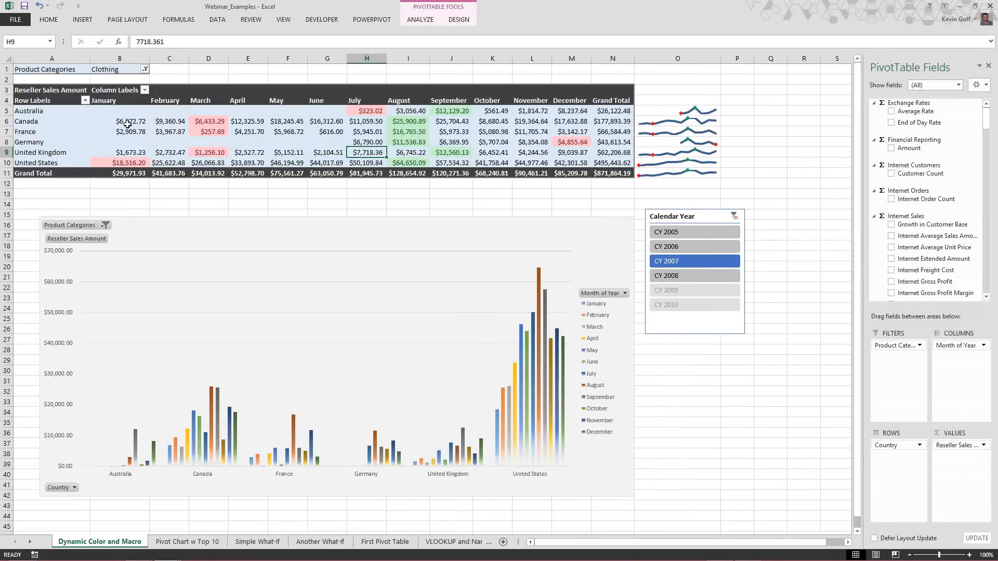
- Bring up the Top 10 Items conditional formatting rule for Australia's January to December cells and close it without applying
{"action": "left_click", "coordinate": [126, 112]}
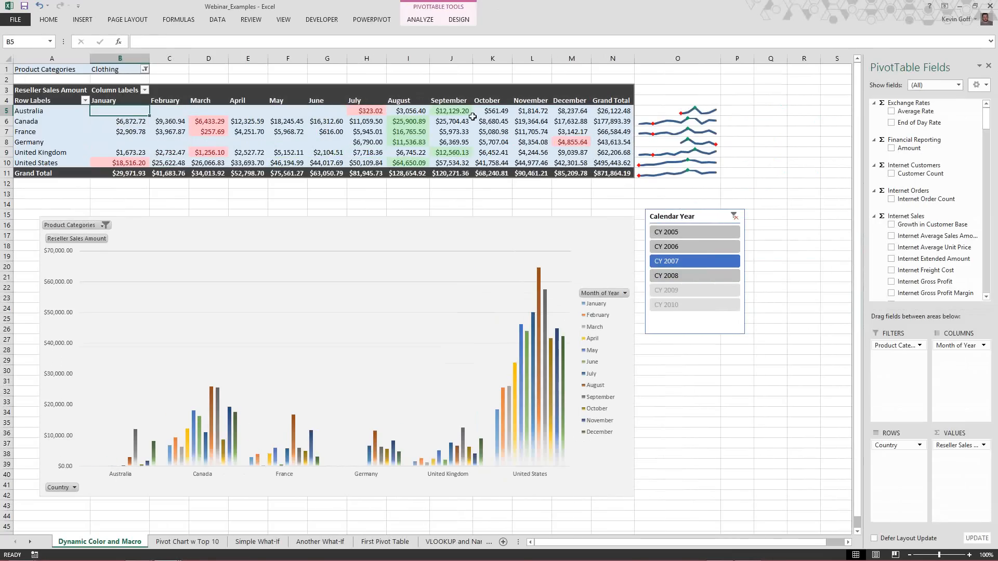
{"action": "left_click", "coordinate": [560, 111], "text": "shift"}
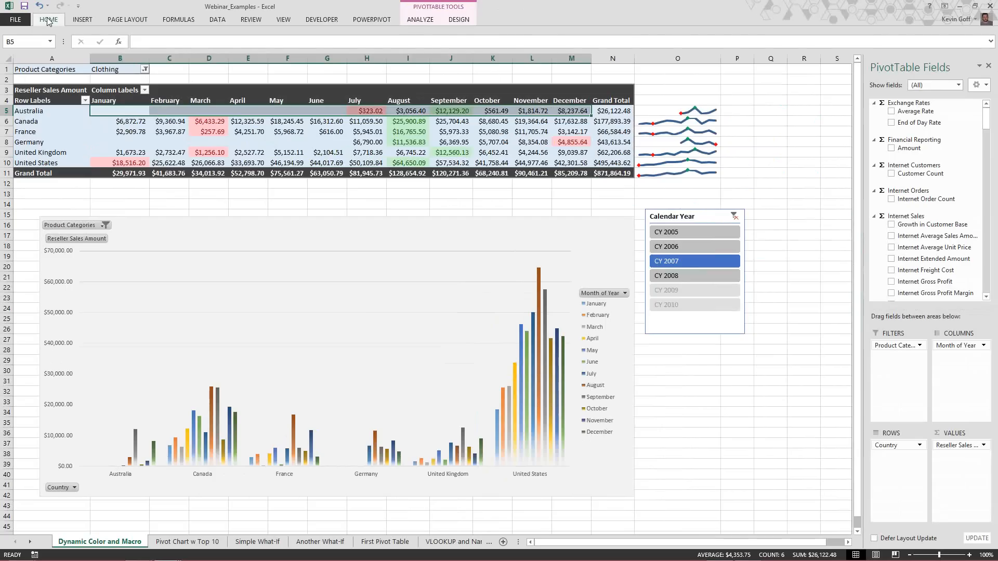
{"action": "left_click", "coordinate": [48, 20]}
{"action": "left_click", "coordinate": [421, 55]}
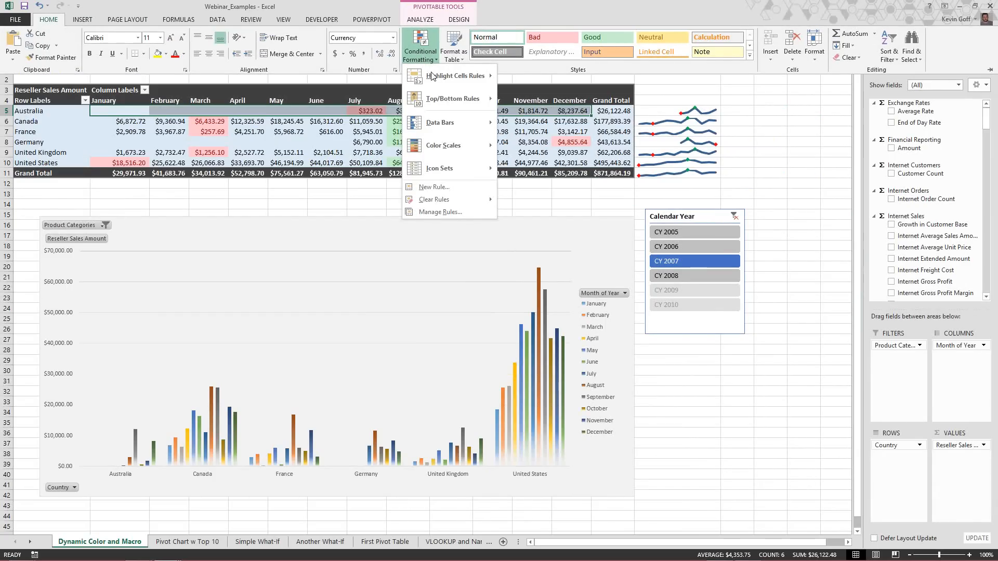
{"action": "mouse_move", "coordinate": [456, 100]}
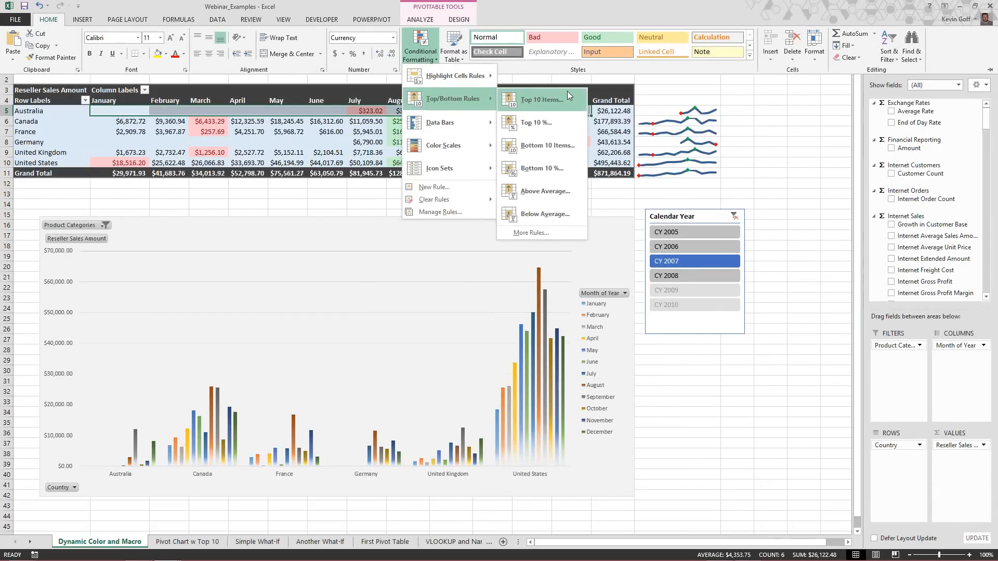
{"action": "left_click", "coordinate": [564, 92]}
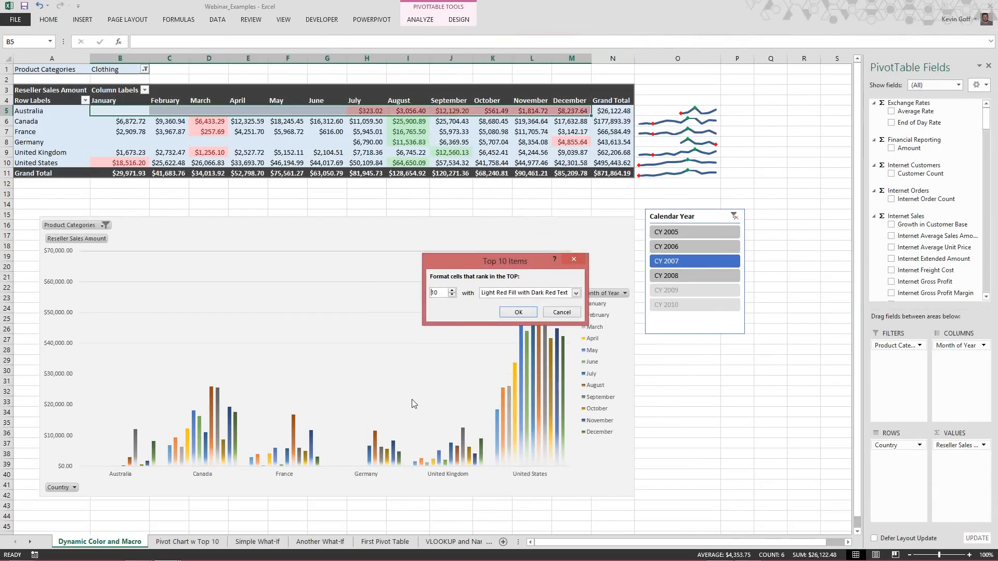
{"action": "left_click", "coordinate": [561, 313]}
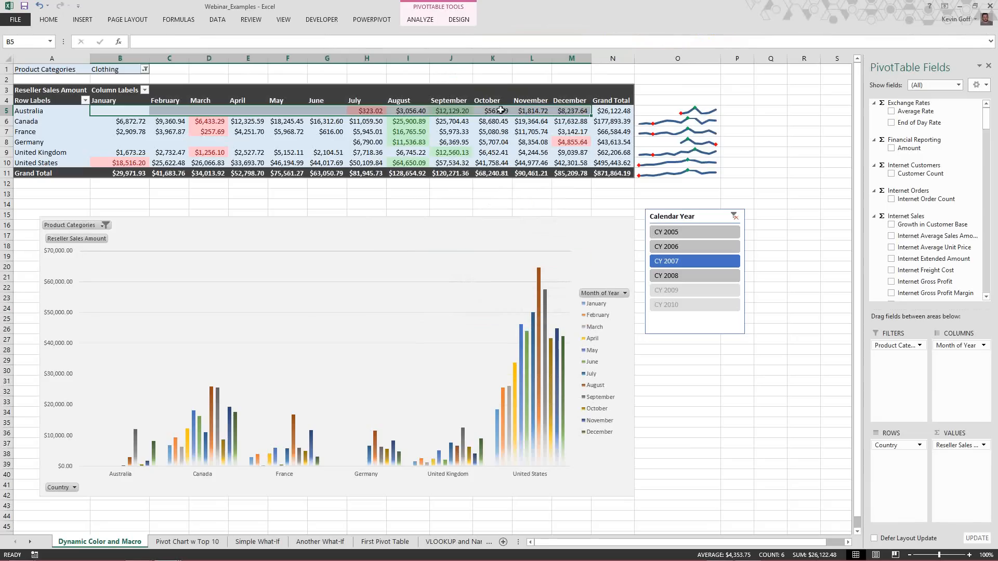
- Examine the monthly Clothing sales of Canada, France and Germany against the highlighted high and low months in the pivot table
{"action": "left_click", "coordinate": [487, 135]}
{"action": "left_click", "coordinate": [455, 130]}
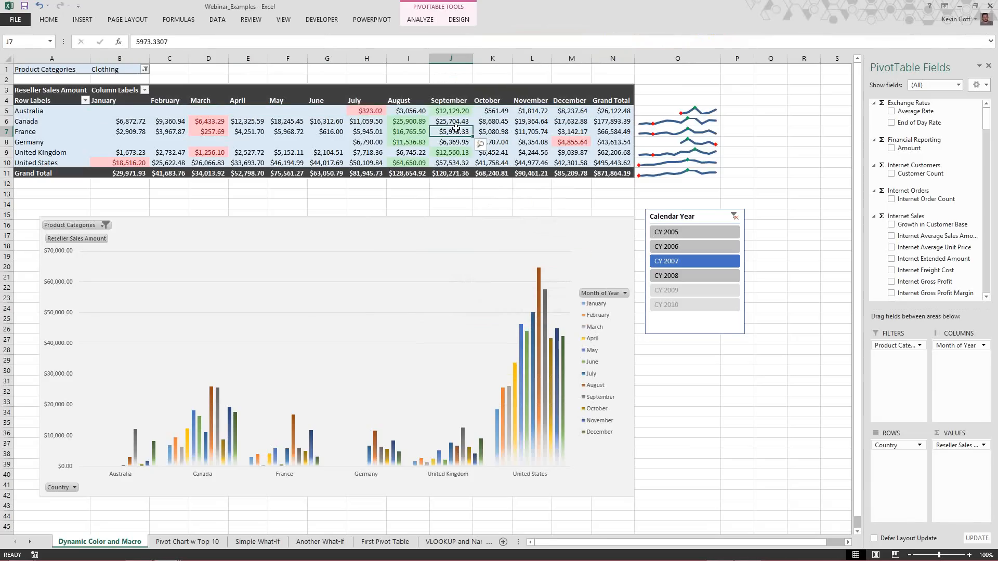
{"action": "left_click", "coordinate": [172, 132]}
{"action": "left_click", "coordinate": [166, 123]}
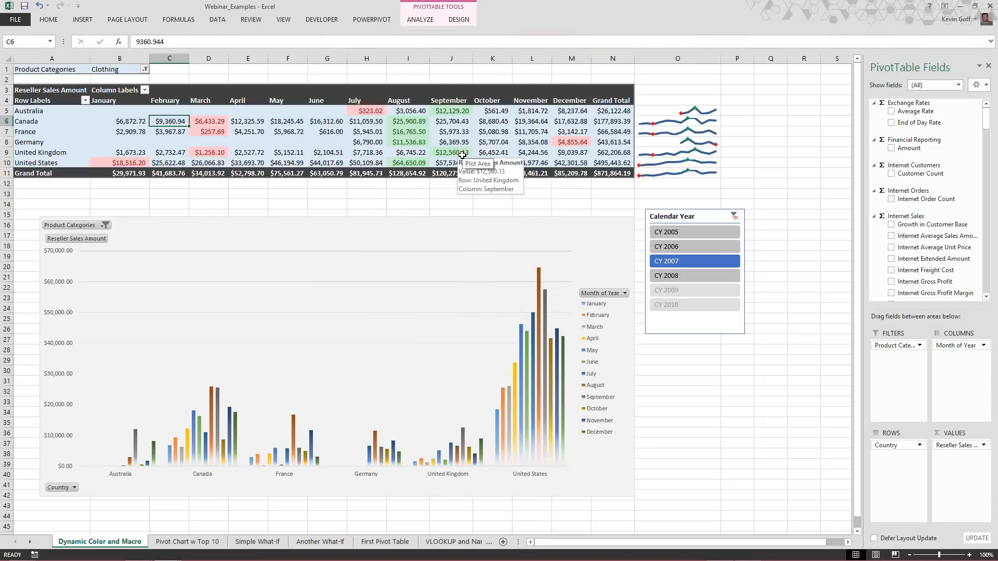
{"action": "left_click", "coordinate": [446, 139]}
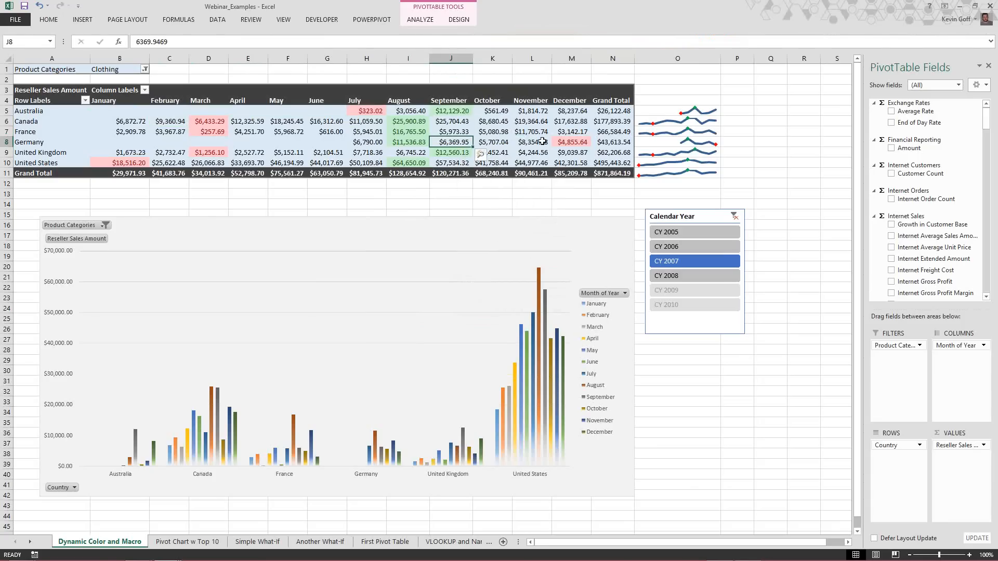
{"action": "left_click", "coordinate": [542, 141]}
{"action": "left_click", "coordinate": [613, 142]}
{"action": "left_click", "coordinate": [289, 130]}
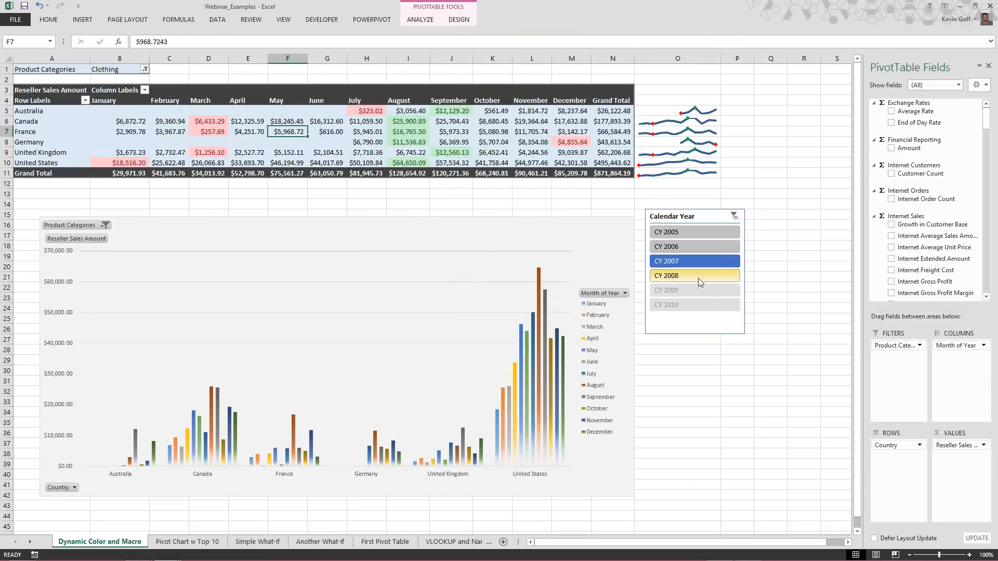
- Filter the pivot table to CY 2006 and CY 2007 together, and narrow it back to CY 2006 alone
{"action": "left_click", "coordinate": [674, 247]}
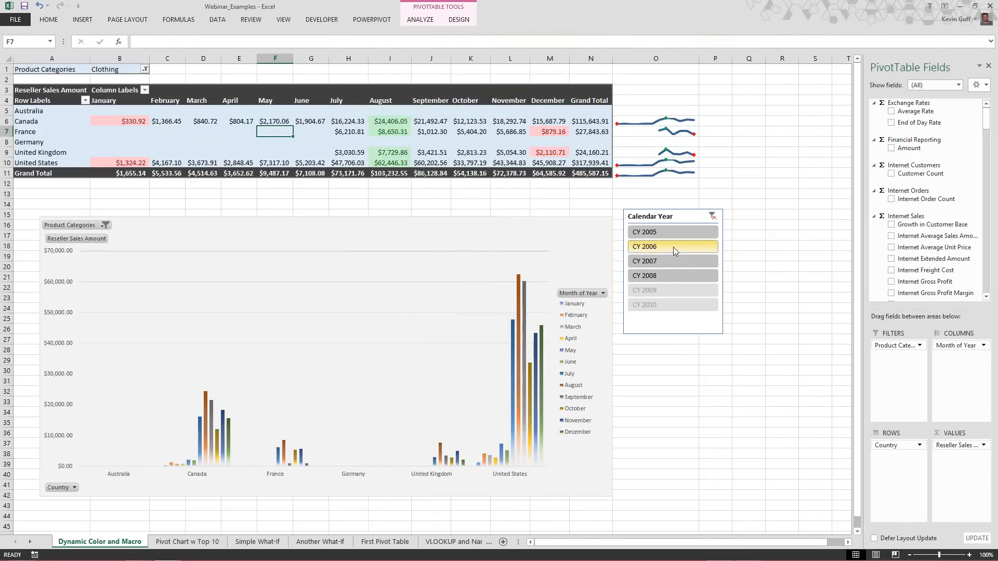
{"action": "left_click", "coordinate": [650, 264], "text": "ctrl"}
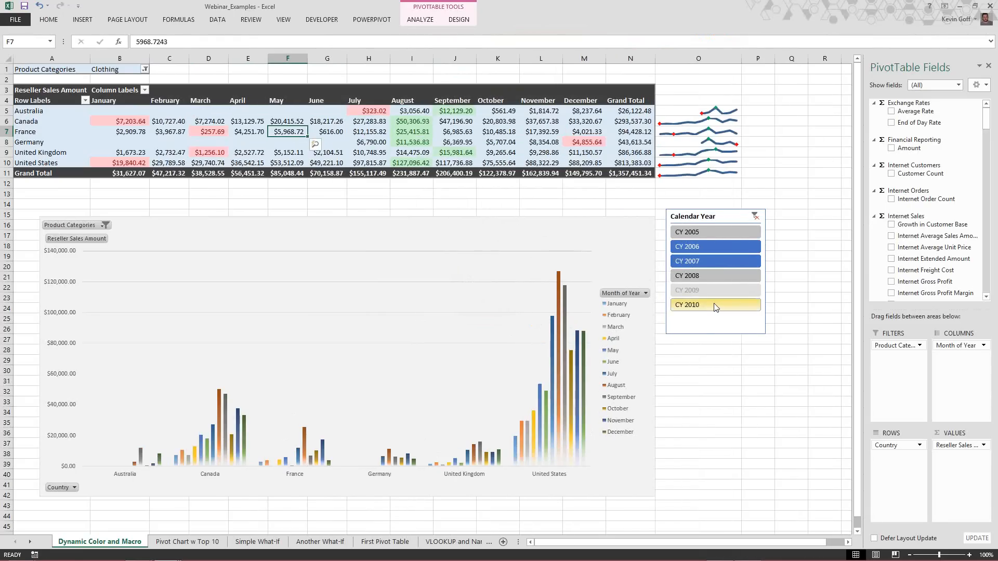
{"action": "left_click", "coordinate": [689, 248]}
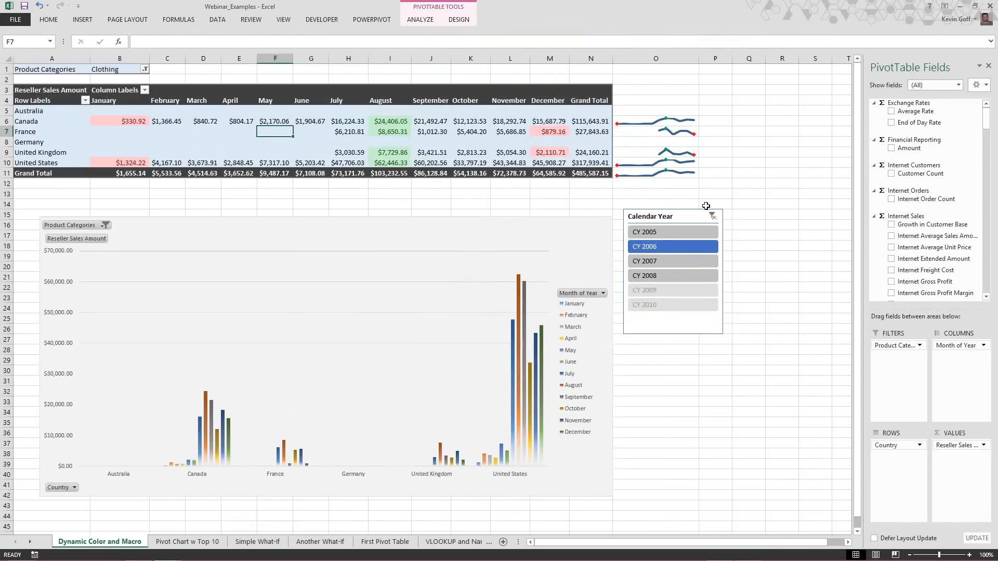
{"action": "left_click", "coordinate": [542, 132]}
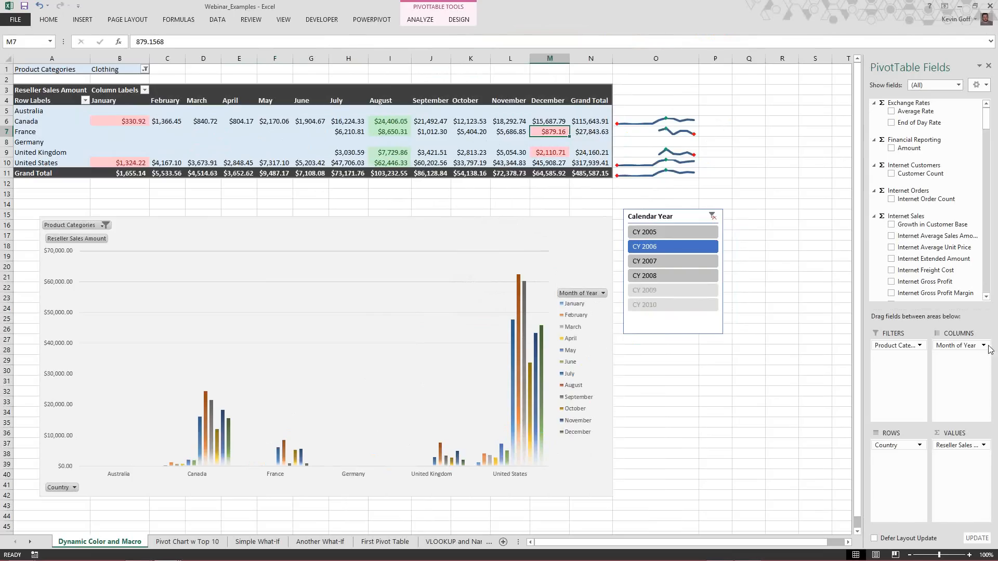
- Switch to the PowerPoint slide show and advance it to the "Basic Pivot Tables against data sources" slide
{"action": "key", "text": "alt+Tab"}
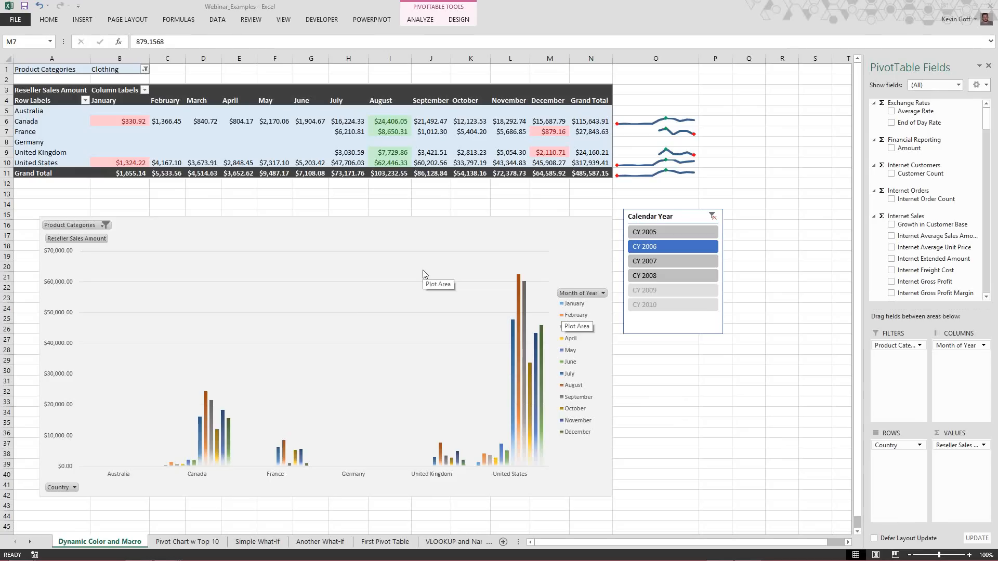
{"action": "left_click", "coordinate": [544, 233]}
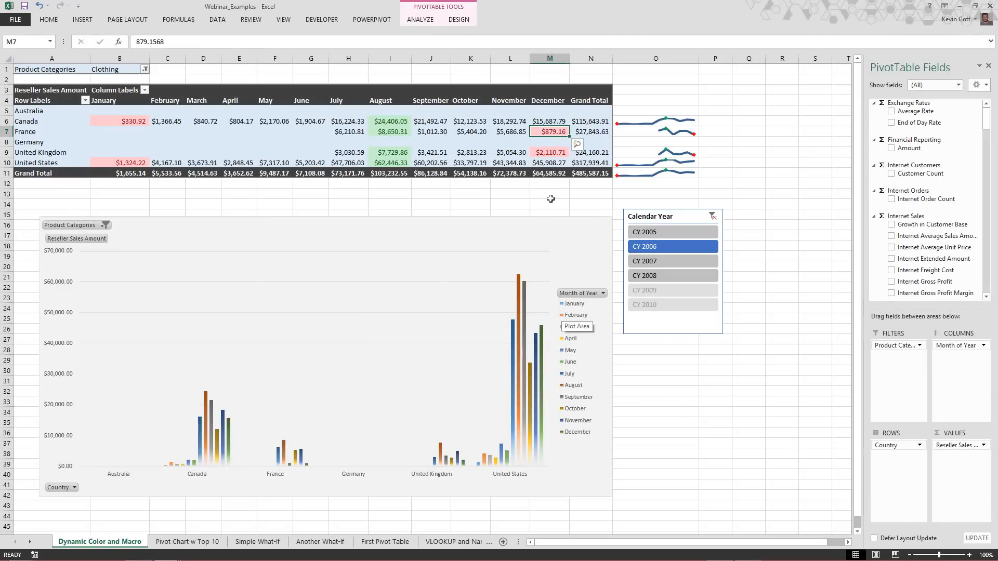
{"action": "key", "text": "alt+Tab"}
{"action": "key", "text": "alt+Tab"}
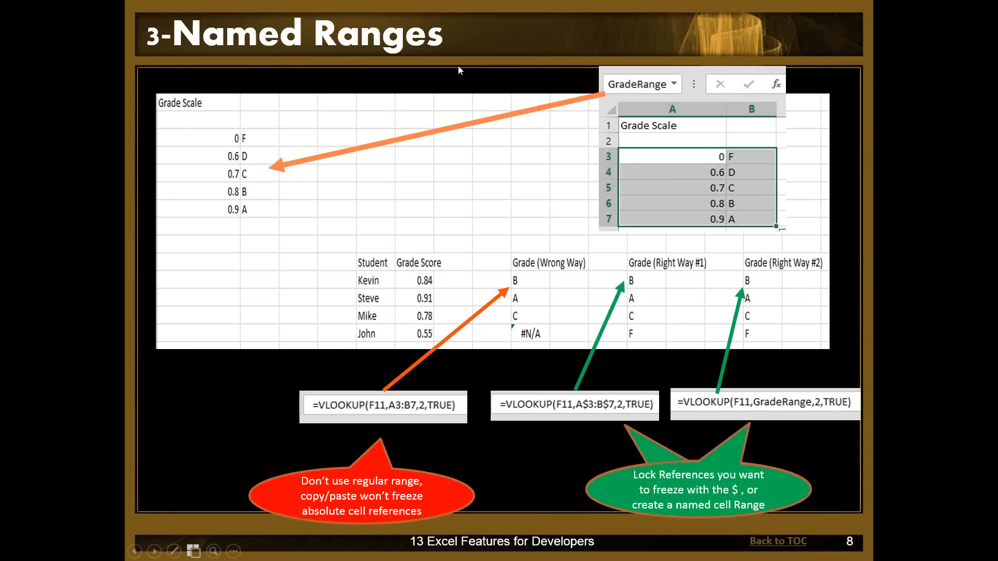
{"action": "left_click", "coordinate": [559, 206]}
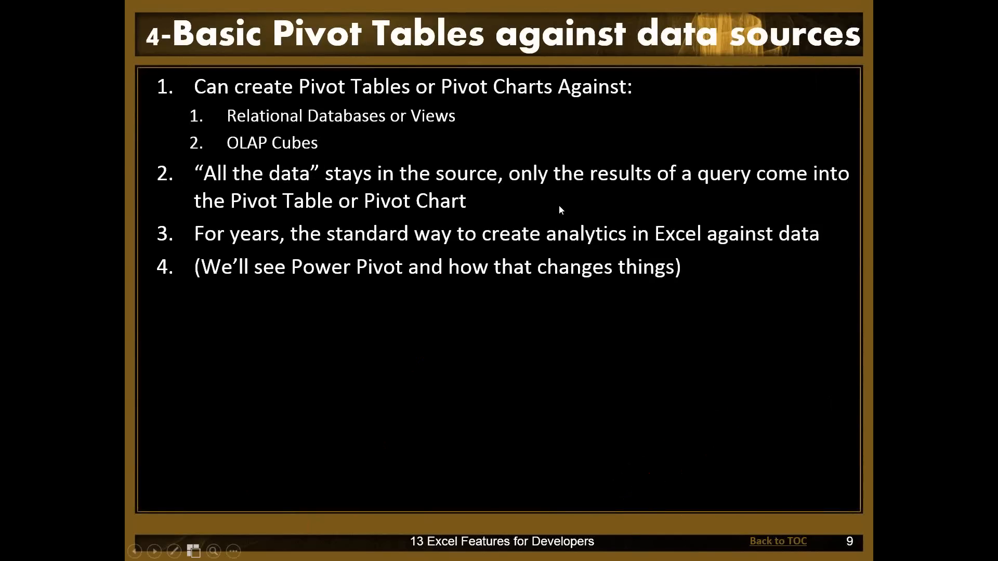